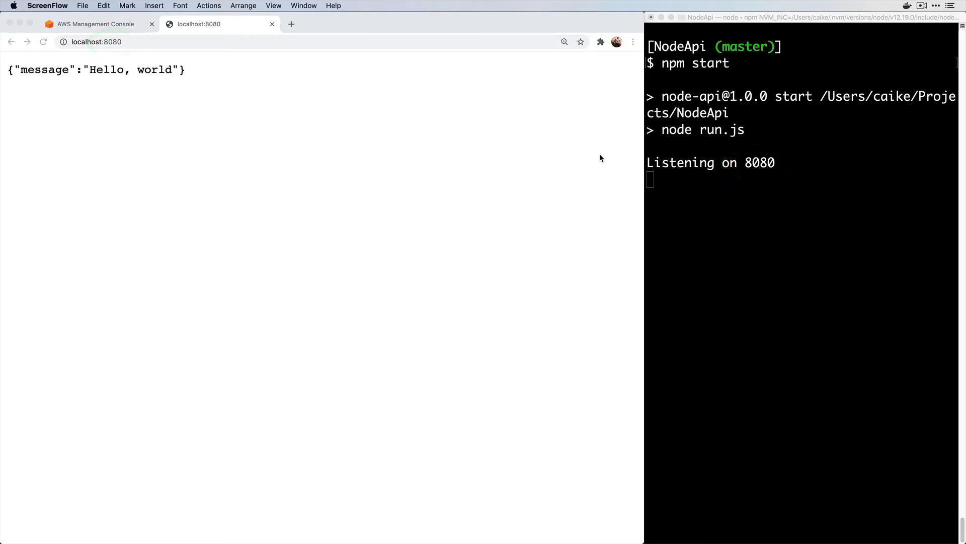
Stop the running NodeApi server with Ctrl+C and clear the terminal
left_click(701, 210)
key("ctrl+c")
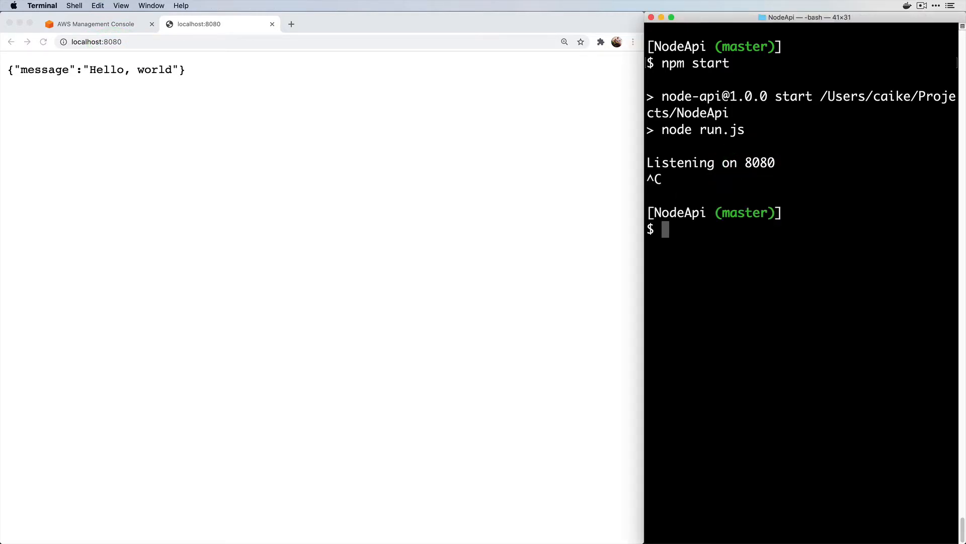
type("clear")
key("Return")
Run npm test, which reports 1 passing test, then clear the output
type("npm test")
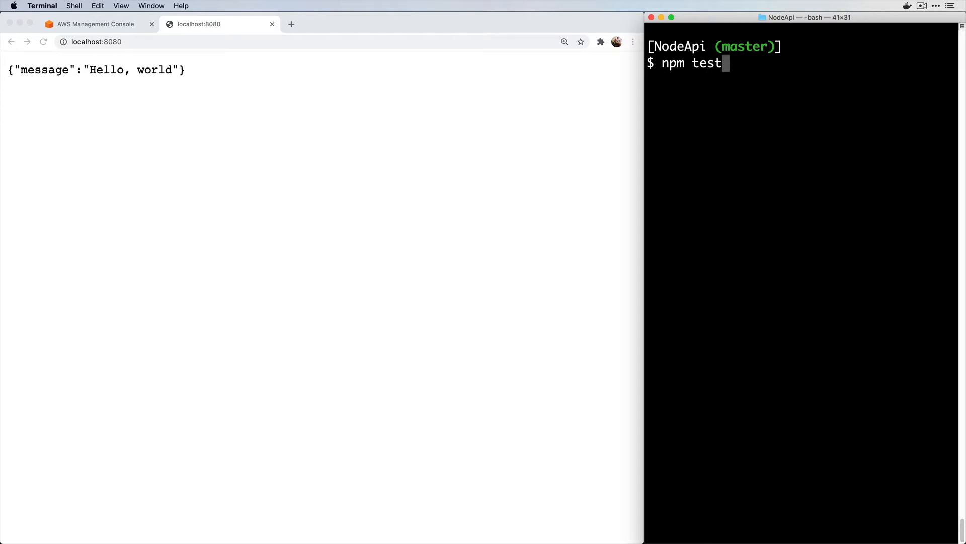
key("Return")
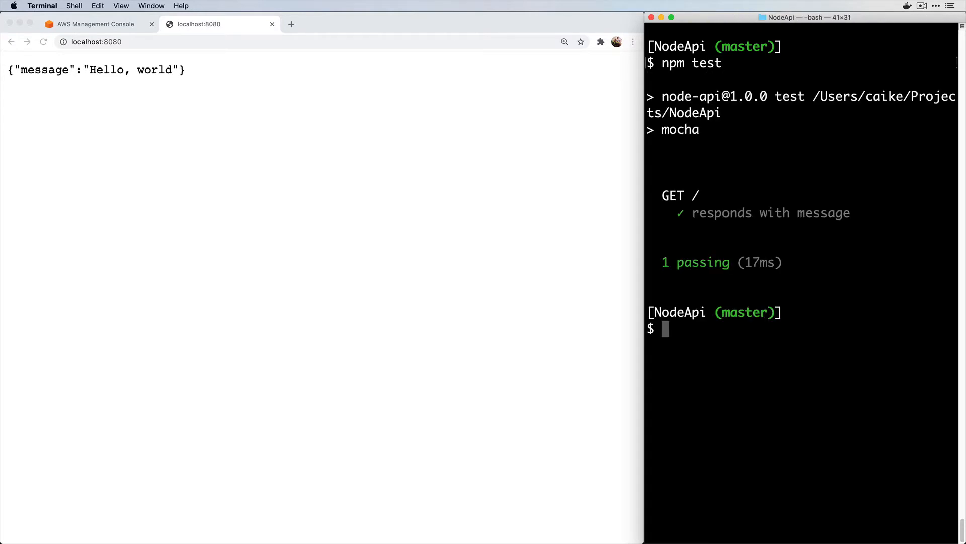
type("clear")
key("Return")
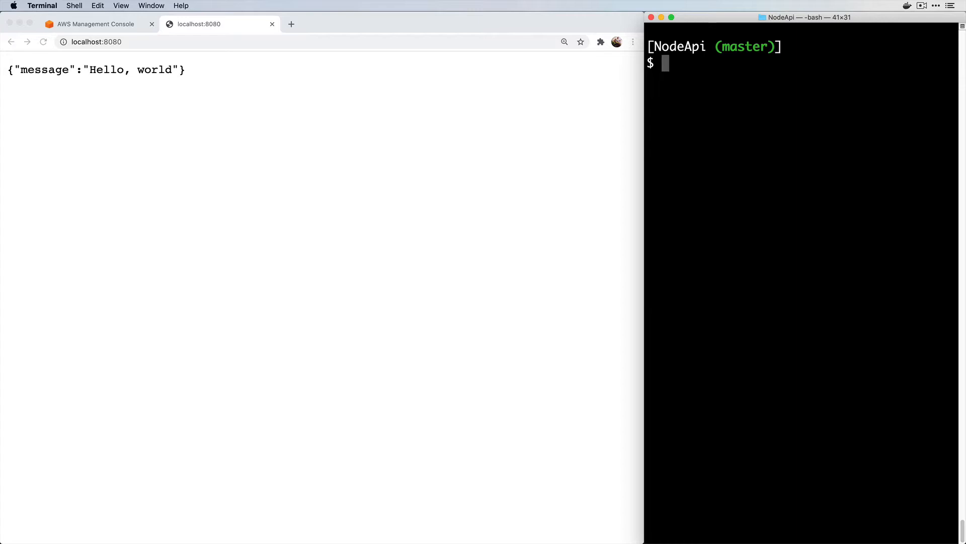
left_click(459, 177)
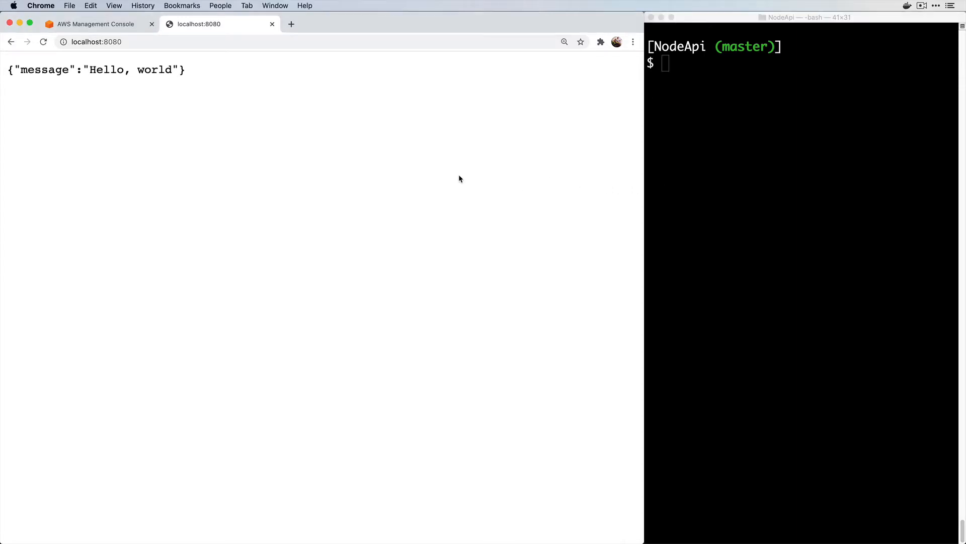
Close the localhost tab and create a CodeCommit repository named node-api
key("super+w")
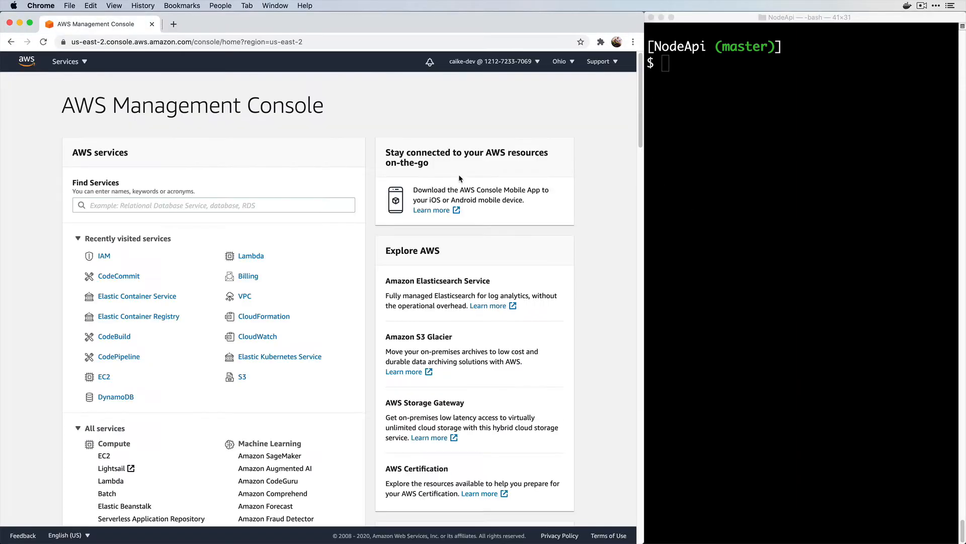
left_click(67, 61)
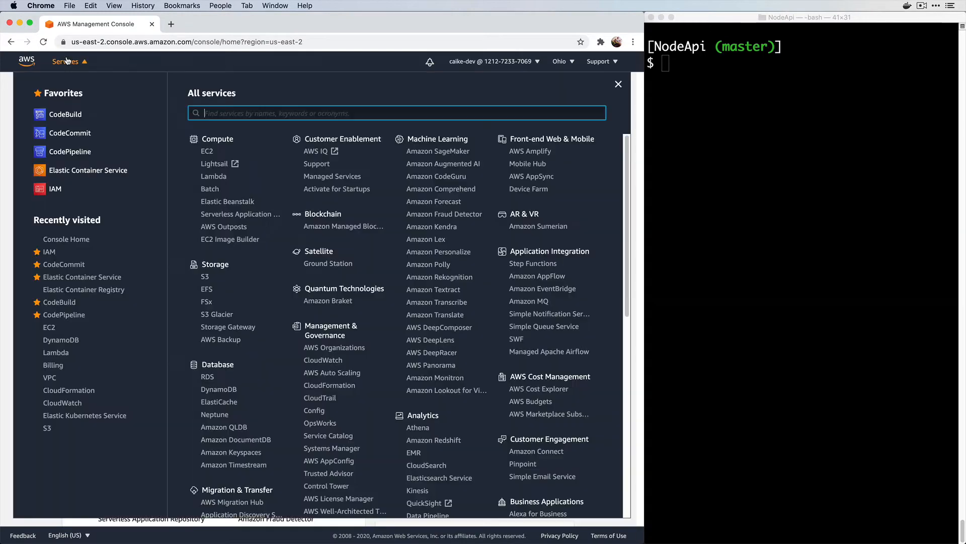
left_click(70, 134)
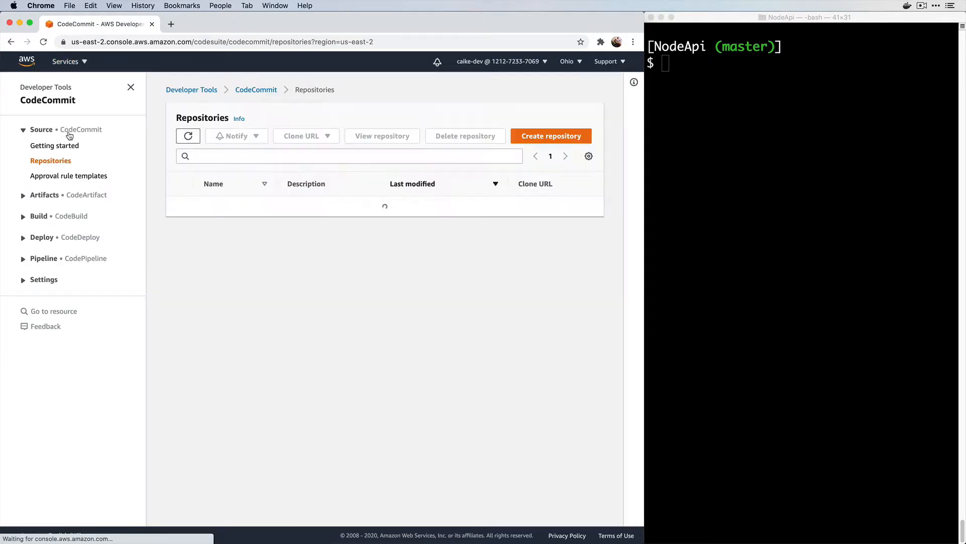
left_click(533, 133)
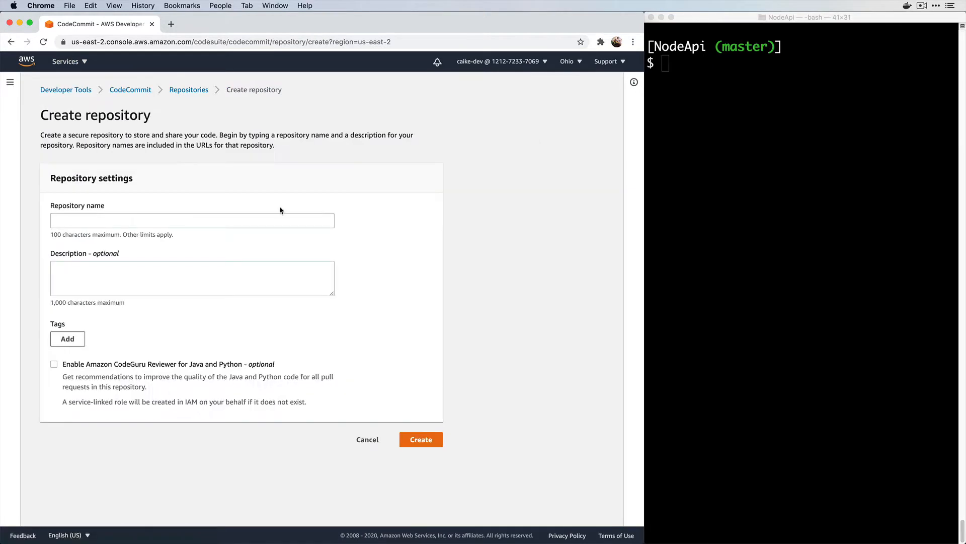
left_click(179, 216)
type("node-api")
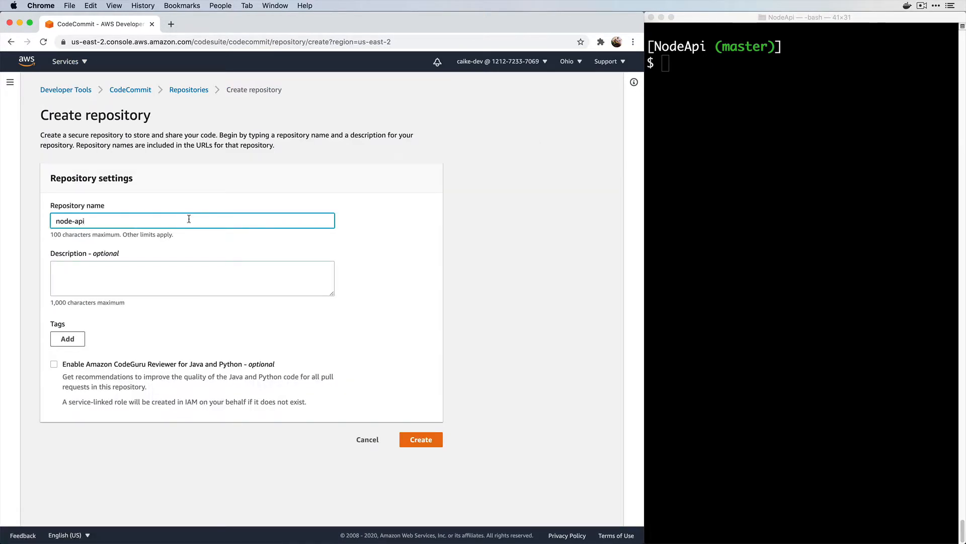
left_click(421, 439)
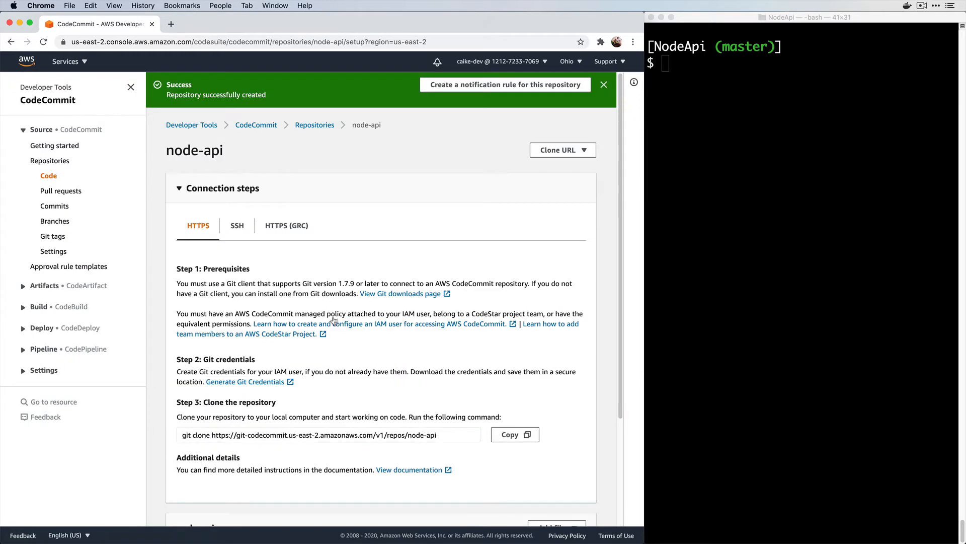
Copy node-api's SSH clone URL from the macOS connection steps
left_click(244, 233)
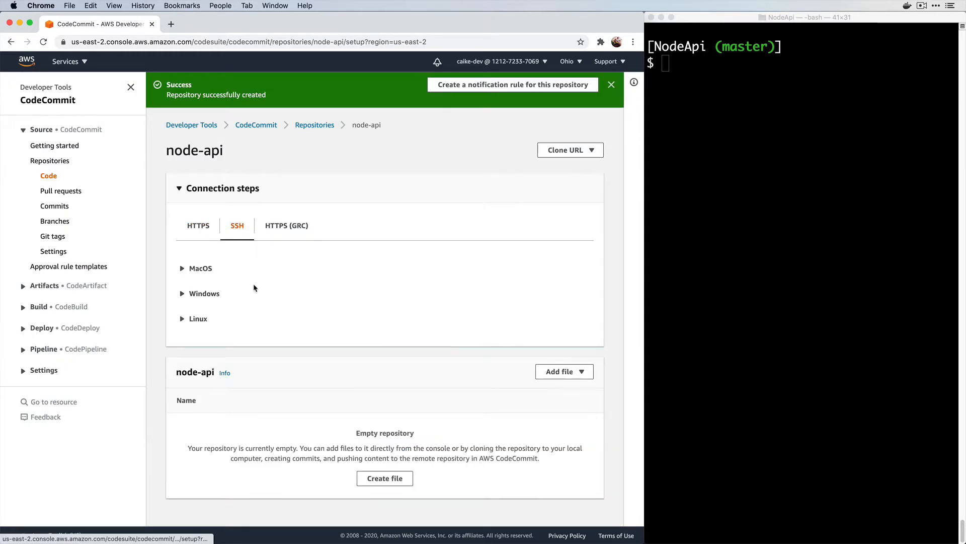
left_click(229, 270)
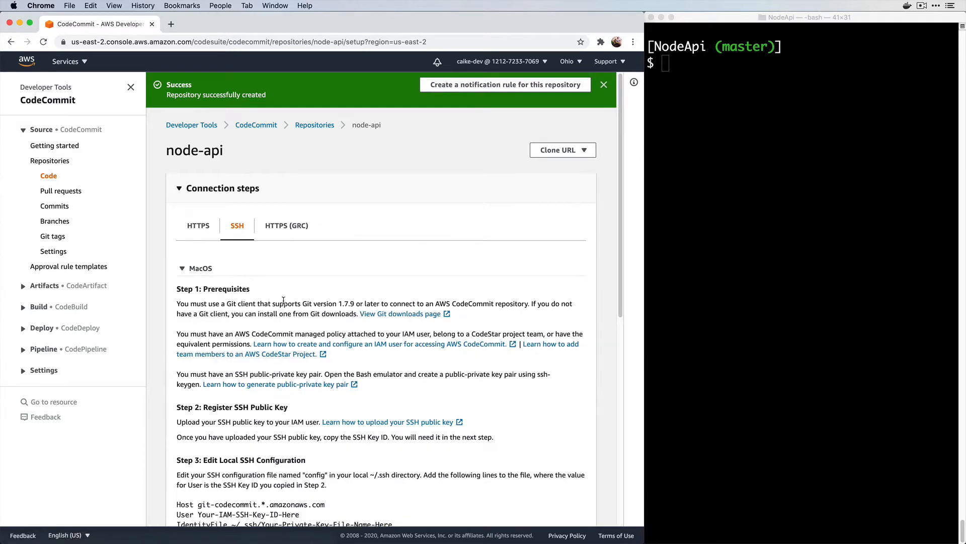
scroll(283, 300, "down", 5)
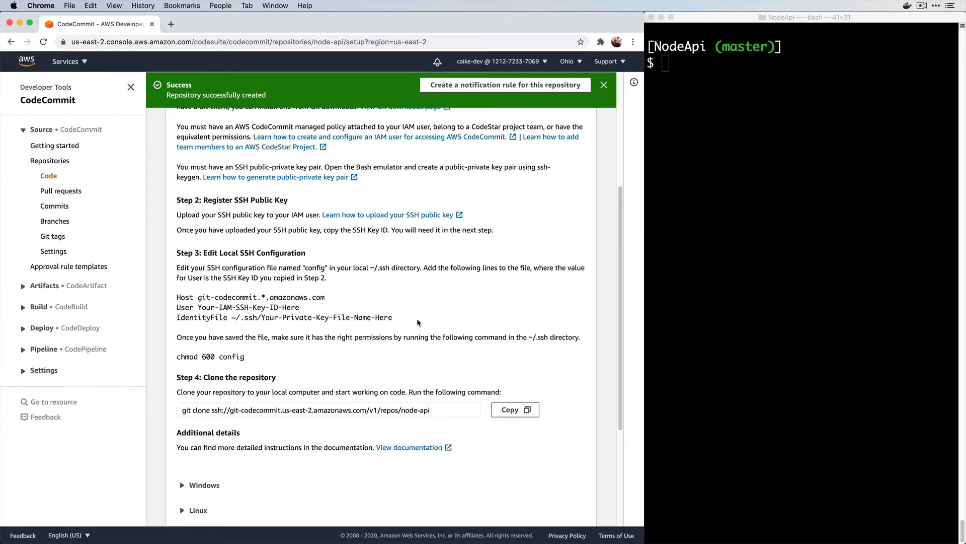
scroll(417, 318, "down", 2)
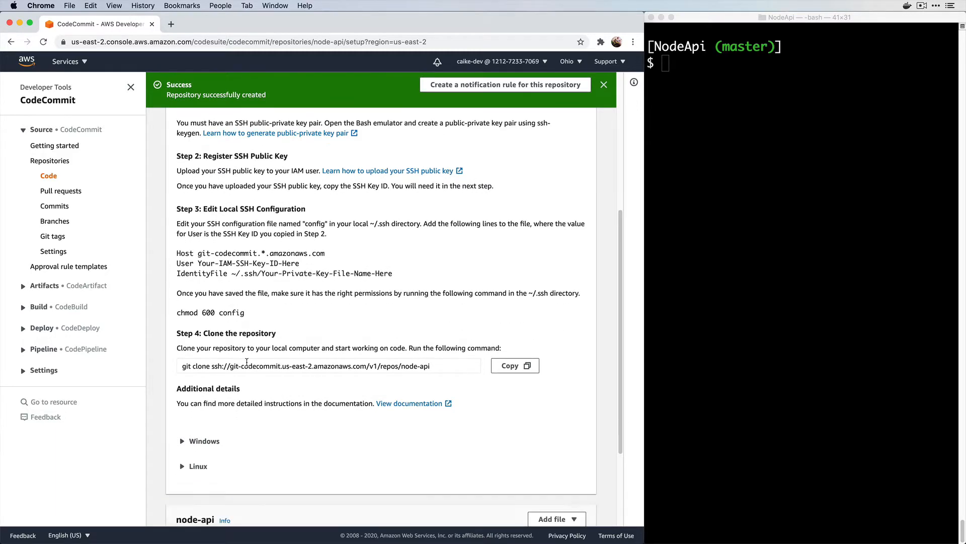
left_click_drag(215, 367, 424, 370)
key("super+c")
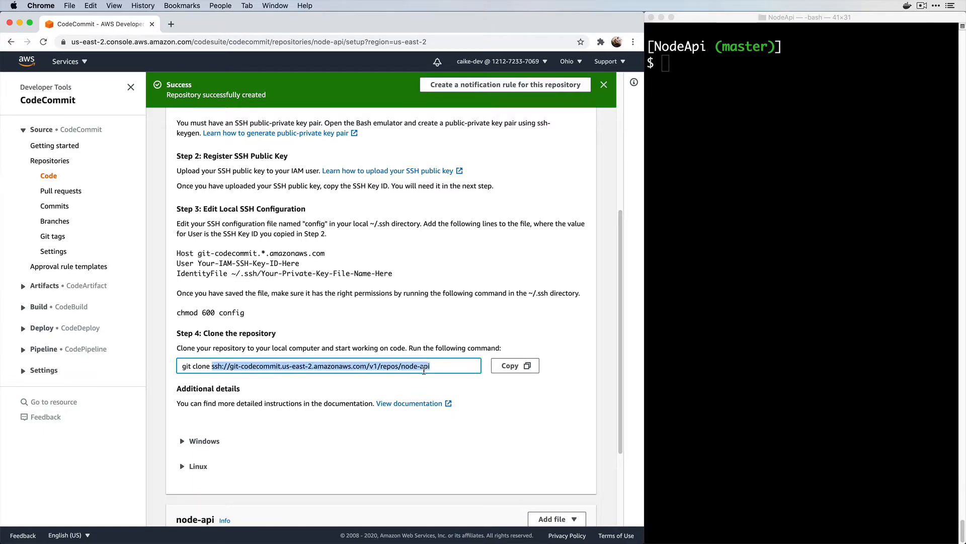
left_click(669, 248)
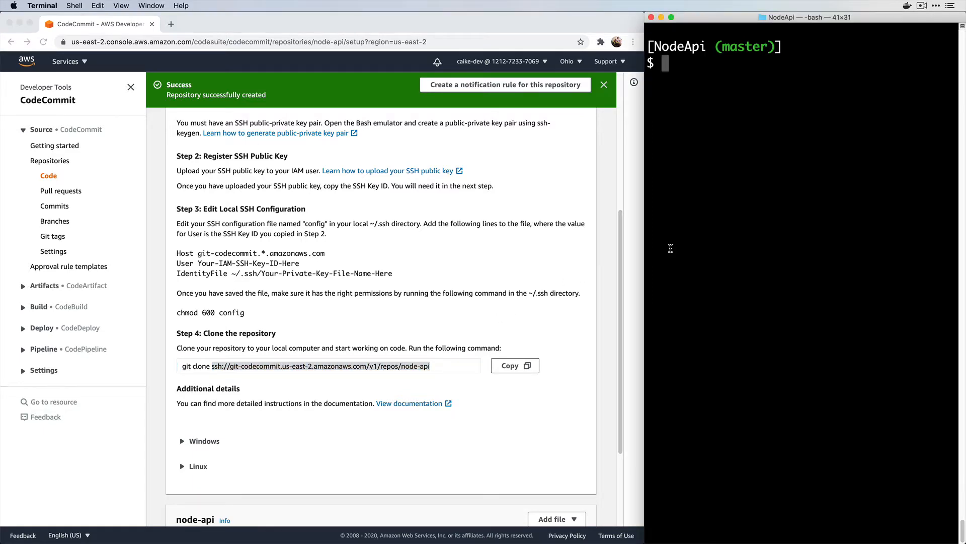
Add the pasted node-api SSH URL as the origin git remote
type("git remote ")
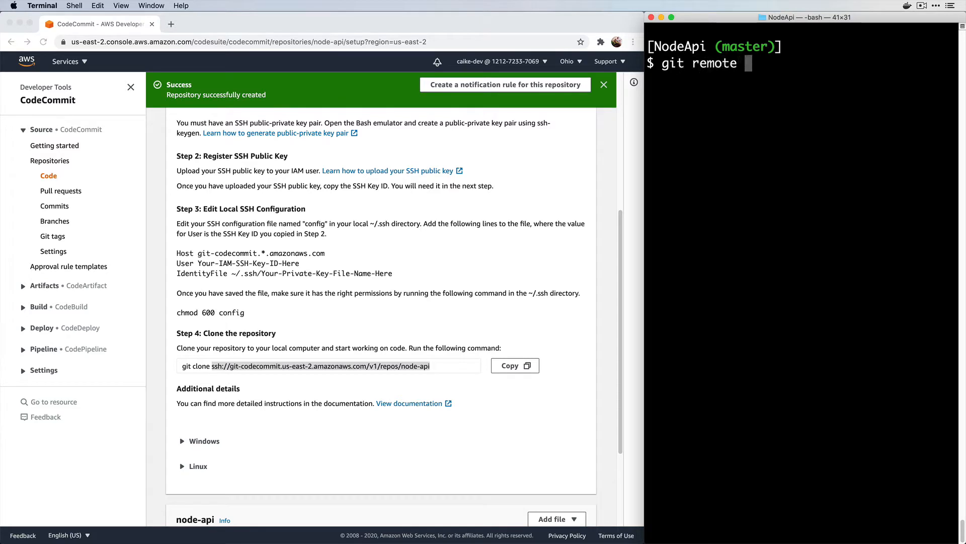
type("add origin")
key("super+v")
key("Return")
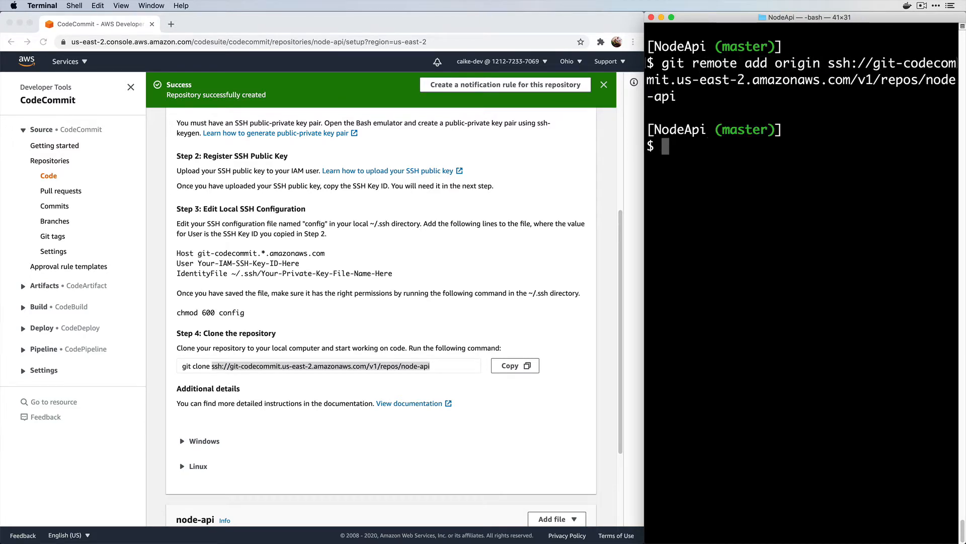
Push master to origin and reload the repository page to see the files
type("git p")
type("su")
key("BackSpace")
key("BackSpace")
type("us")
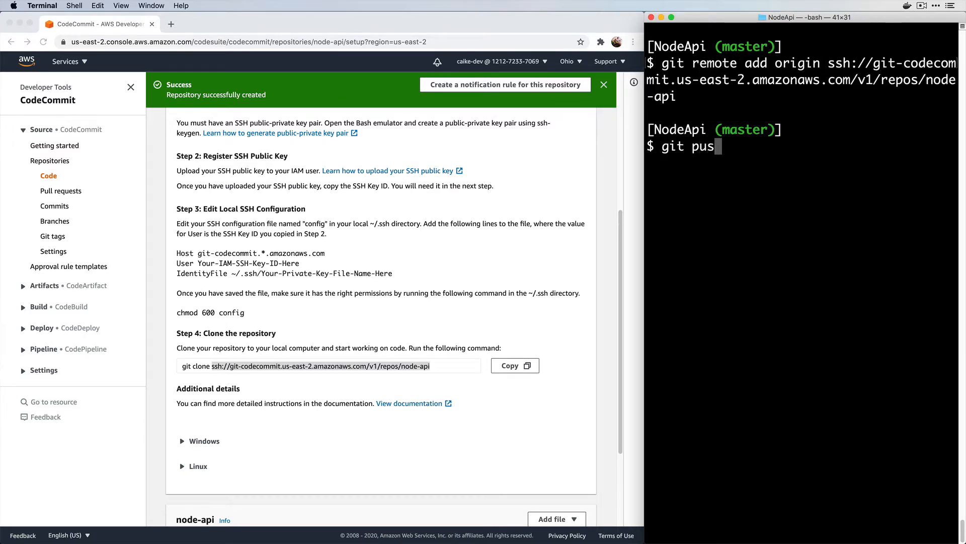
type("h origin master")
key("Return")
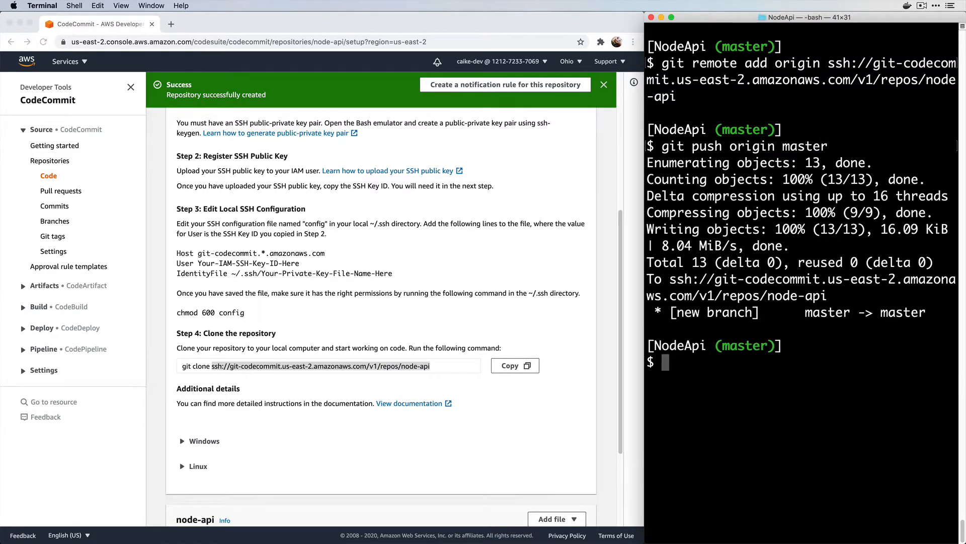
key("super+Tab")
key("super+r")
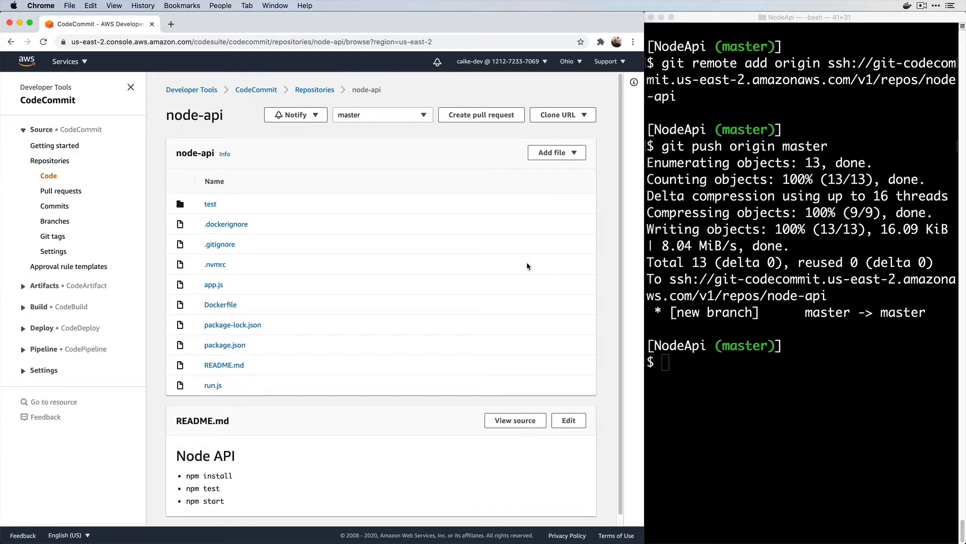
Start a new CodeBuild project, entering its name and a tests/Docker image/ECR description
left_click(84, 62)
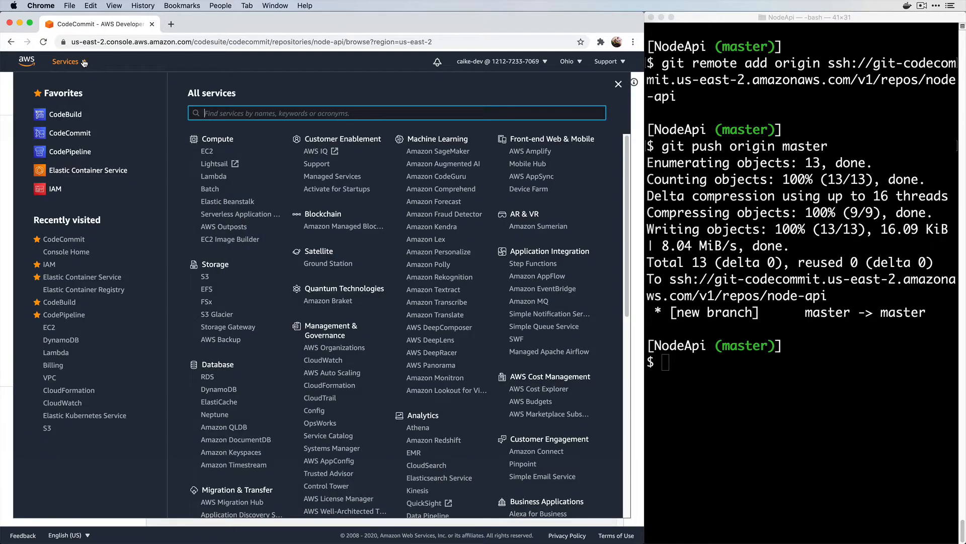
left_click(65, 115)
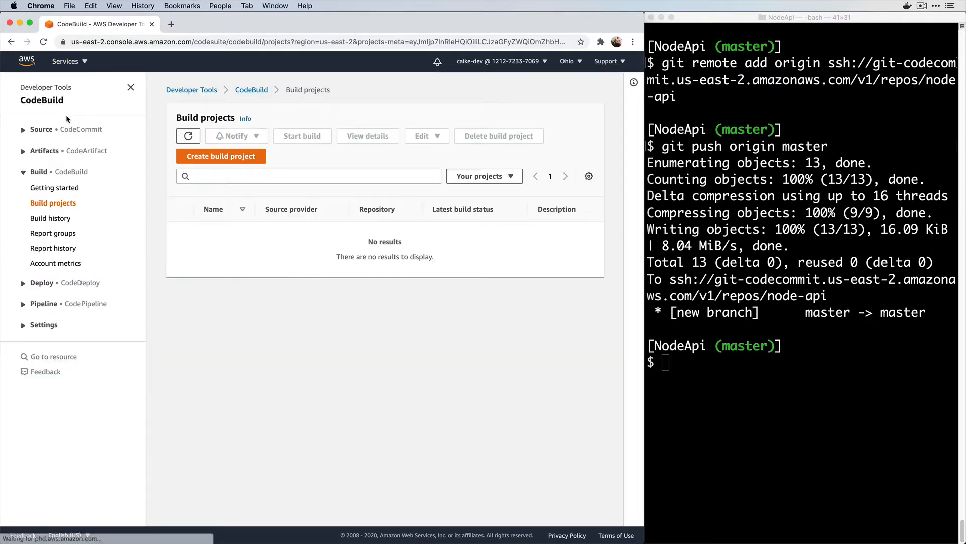
left_click(196, 157)
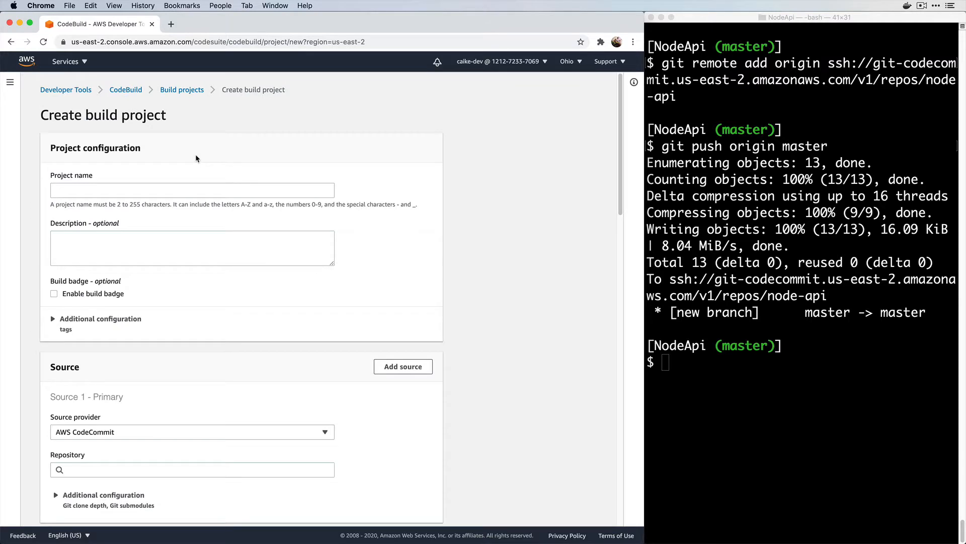
left_click(199, 188)
type("node-api-build")
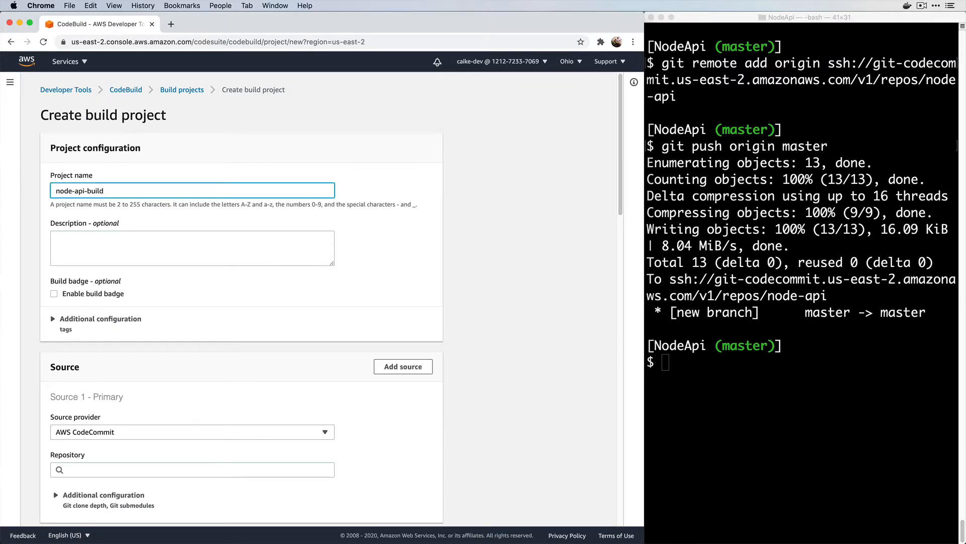
left_click(208, 232)
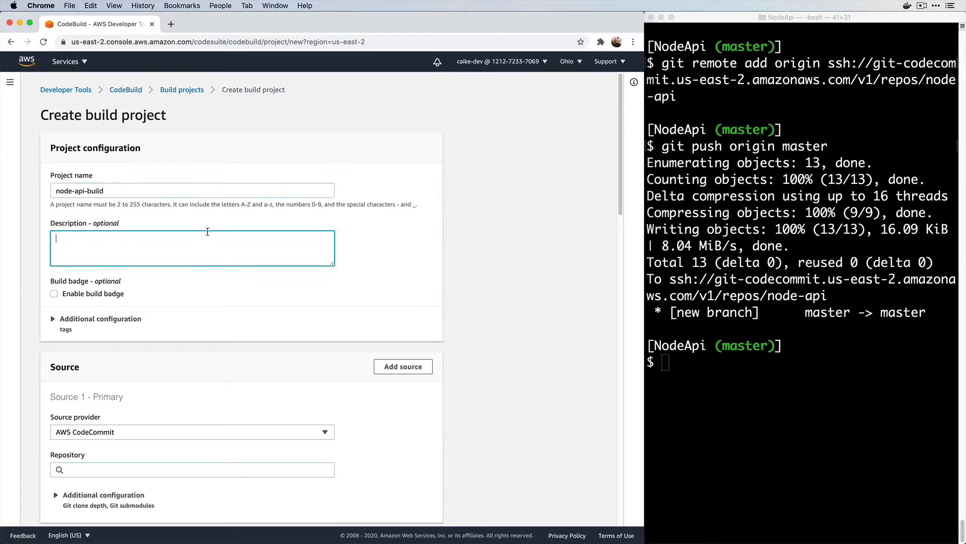
type("Run")
type(" test")
key("BackSpace")
type("sts, builds t")
key("BackSpace")
type("Docker image and pushed")
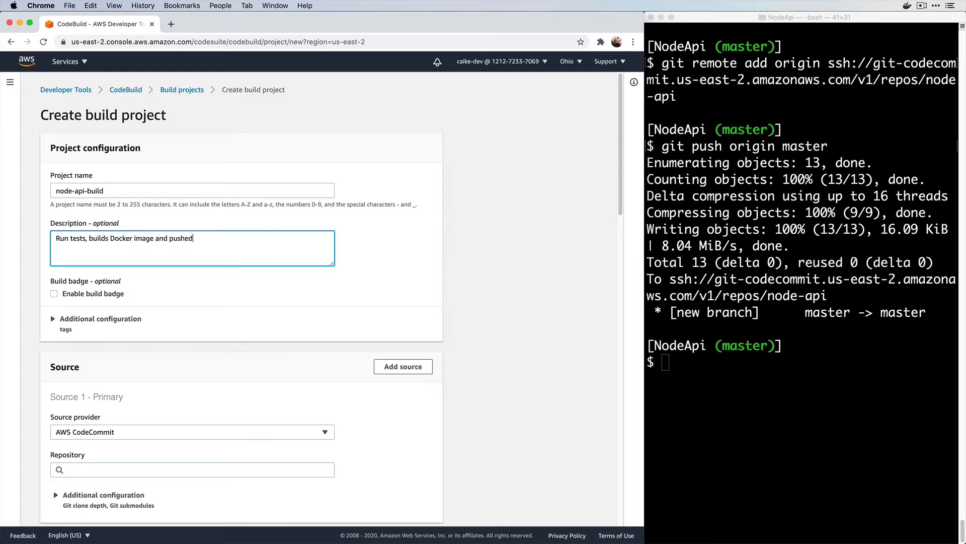
type(" to ECR")
Set the build source to the node-api repository on the master branch
scroll(246, 308, "down", 3)
scroll(247, 312, "down", 1)
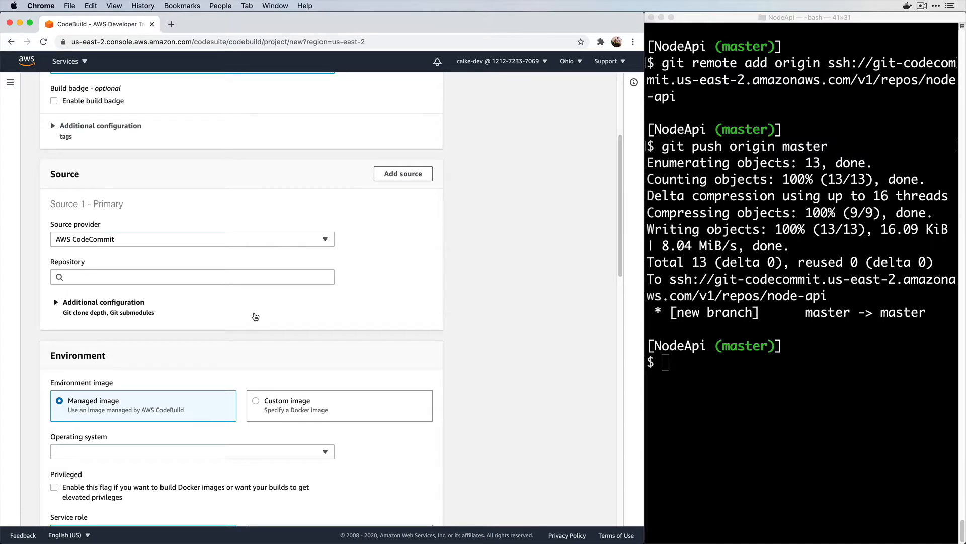
scroll(255, 316, "down", 1)
left_click(261, 278)
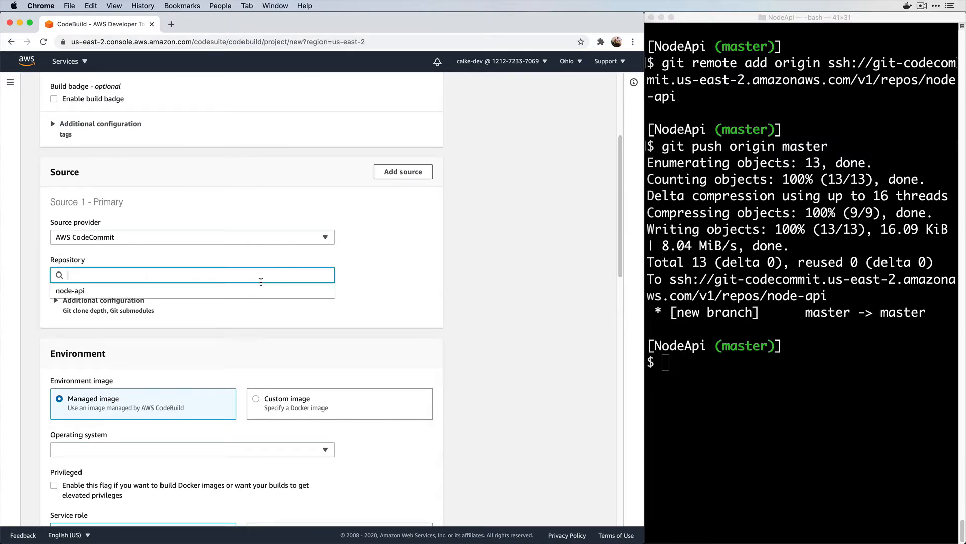
left_click(253, 291)
scroll(250, 313, "down", 3)
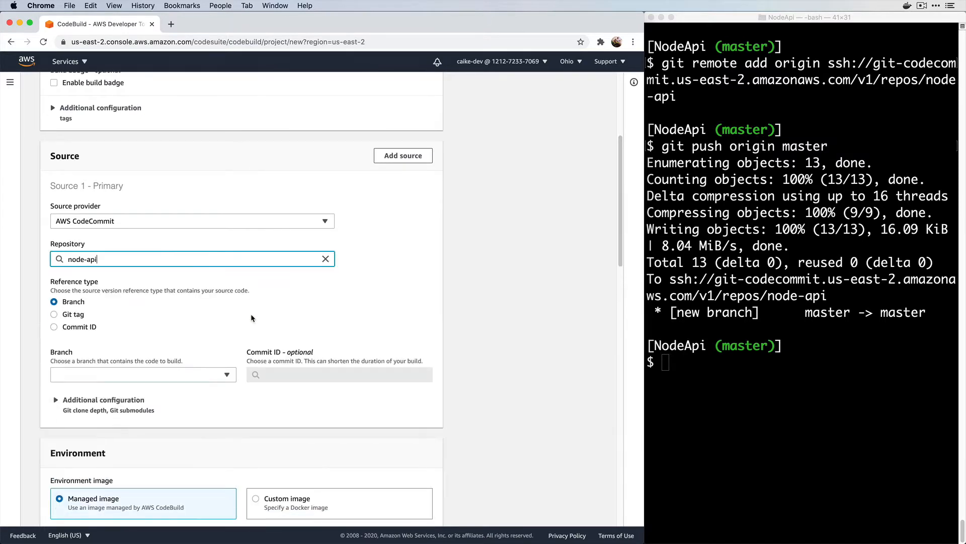
left_click(178, 329)
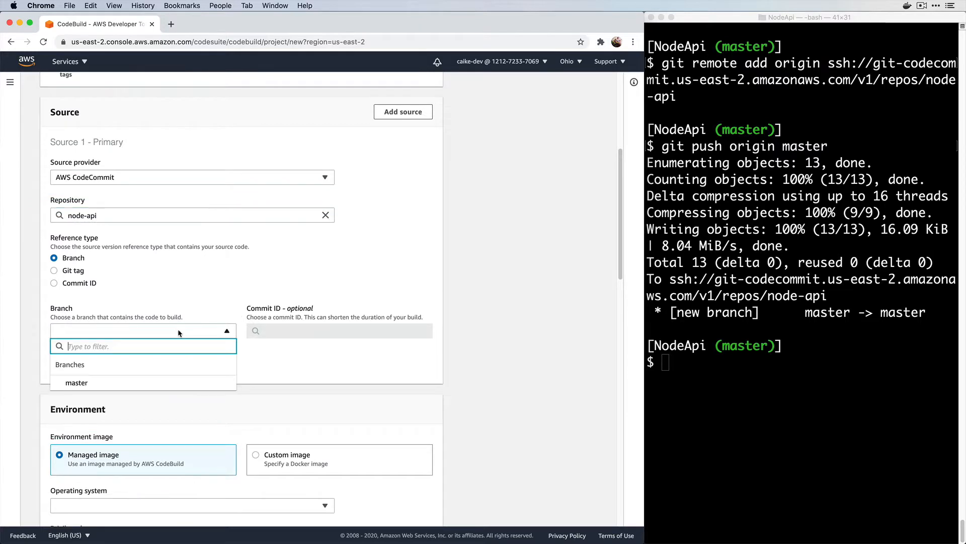
left_click(174, 384)
Choose Amazon Linux 2 as the build environment's operating system
scroll(257, 389, "down", 5)
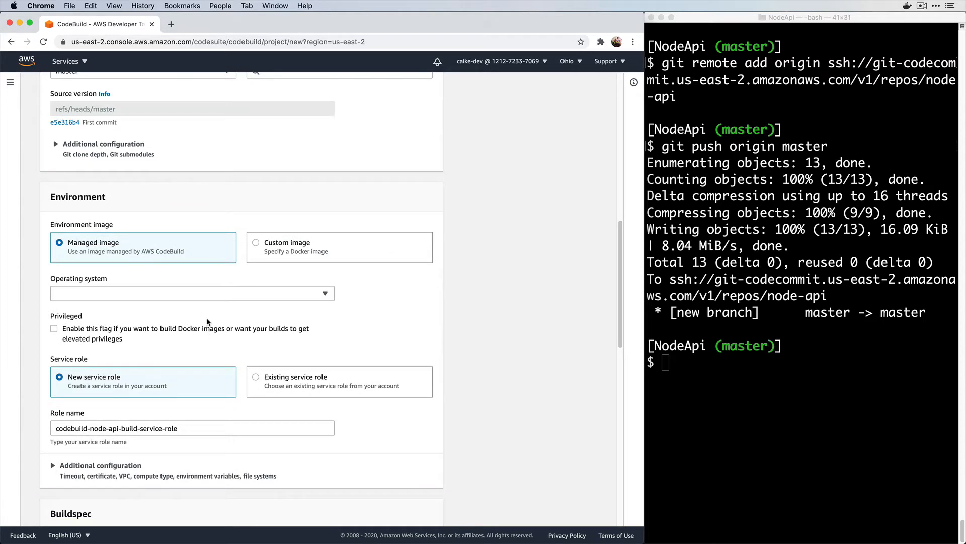
scroll(206, 322, "down", 2)
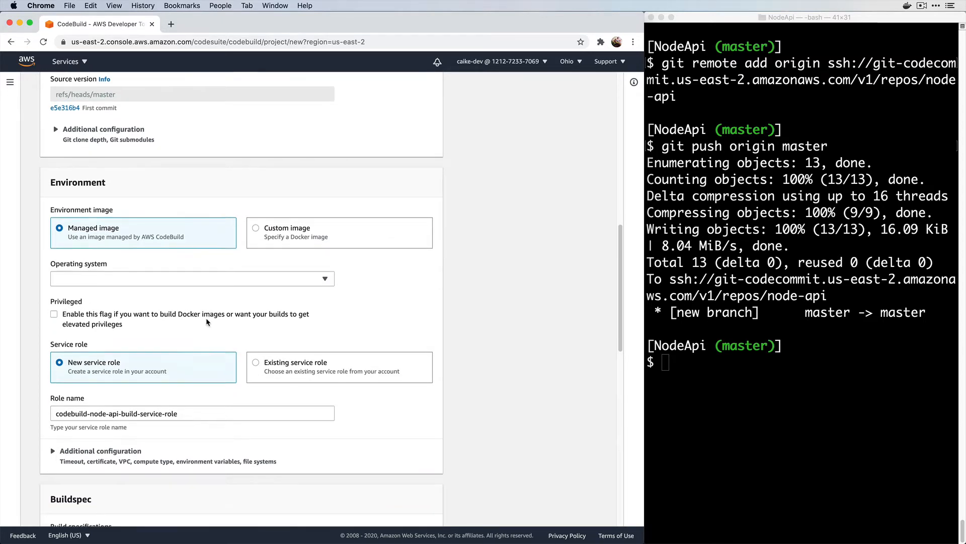
left_click(189, 255)
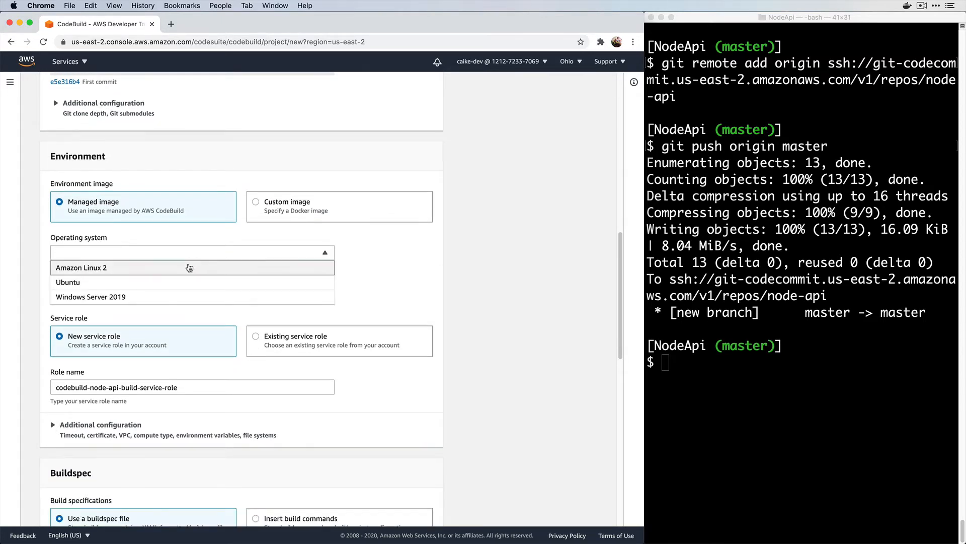
left_click(190, 267)
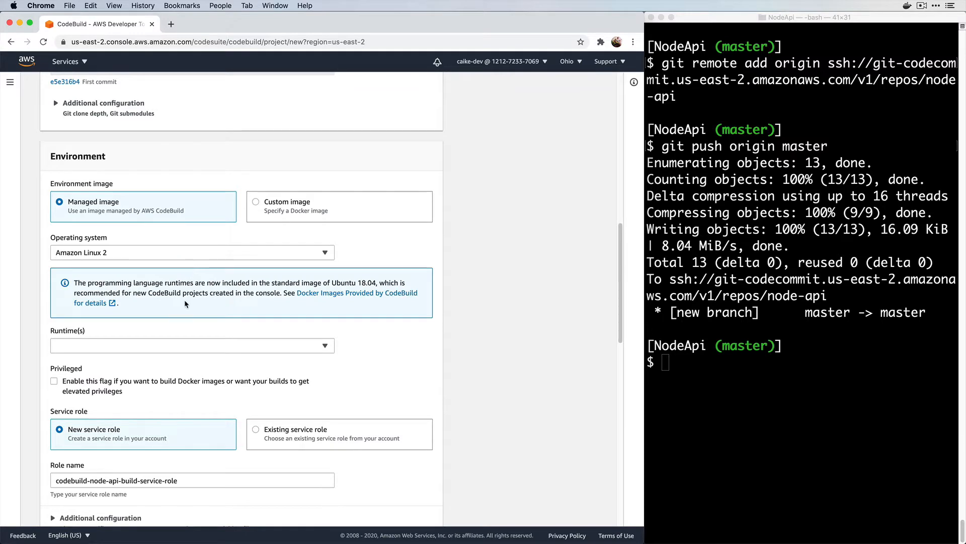
scroll(184, 300, "down", 1)
scroll(184, 300, "down", 1)
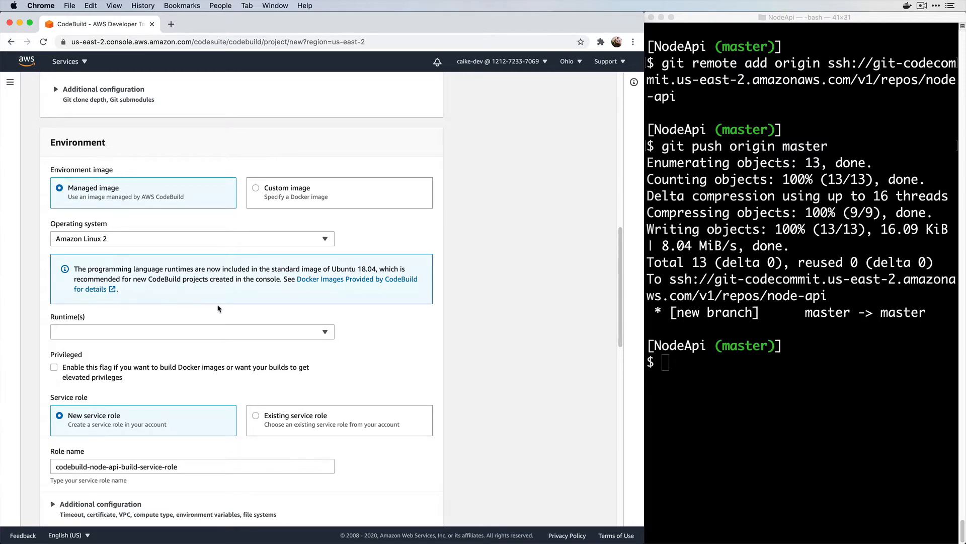
left_click(310, 280)
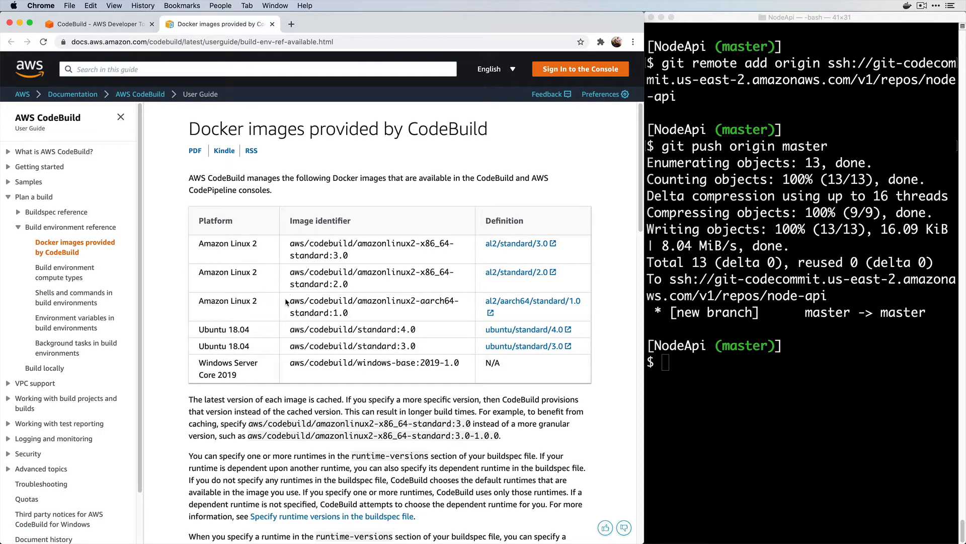
scroll(305, 279, "down", 10)
scroll(309, 275, "down", 5)
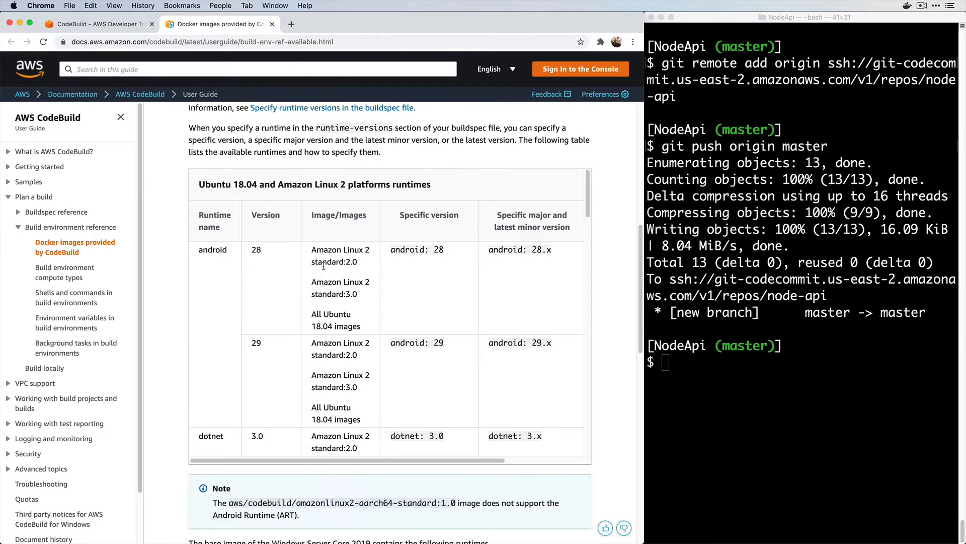
scroll(291, 302, "down", 4)
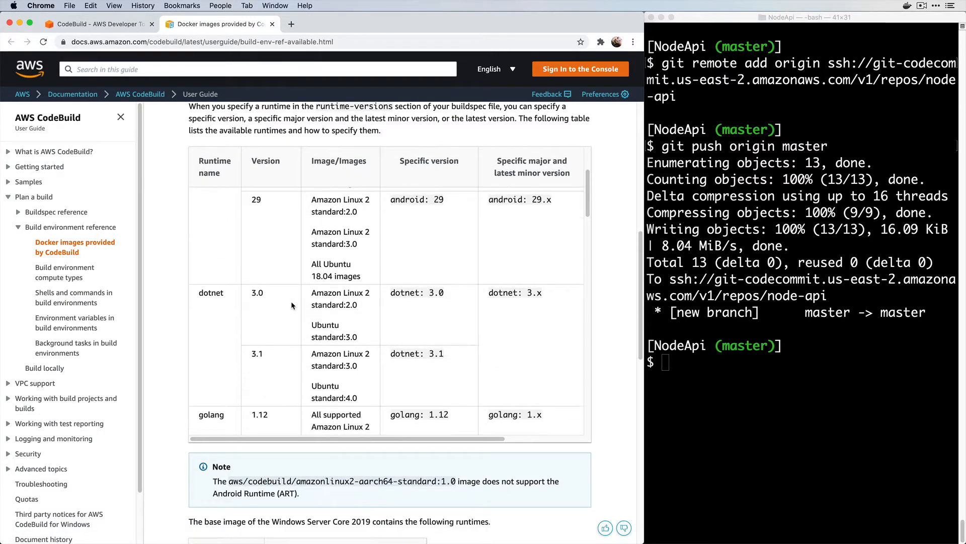
scroll(291, 305, "down", 8)
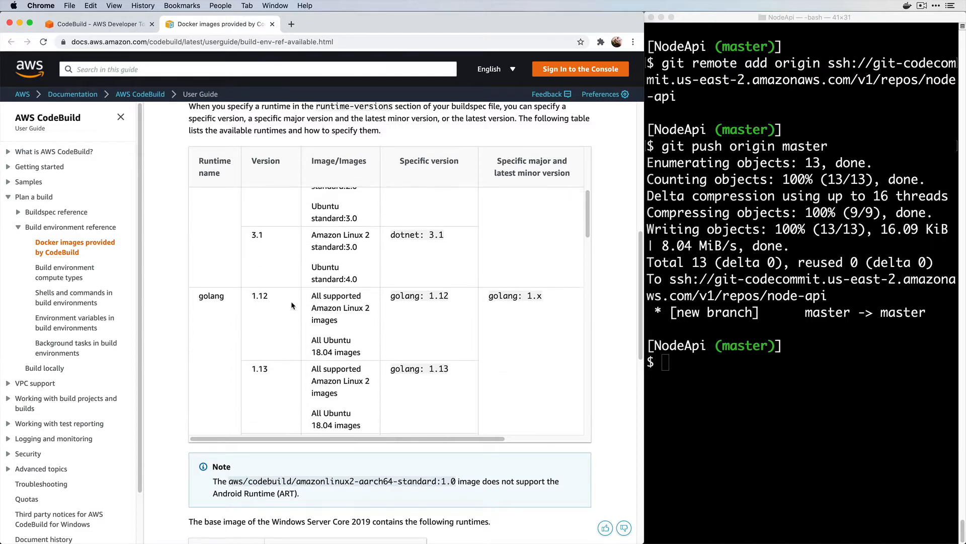
scroll(292, 305, "down", 6)
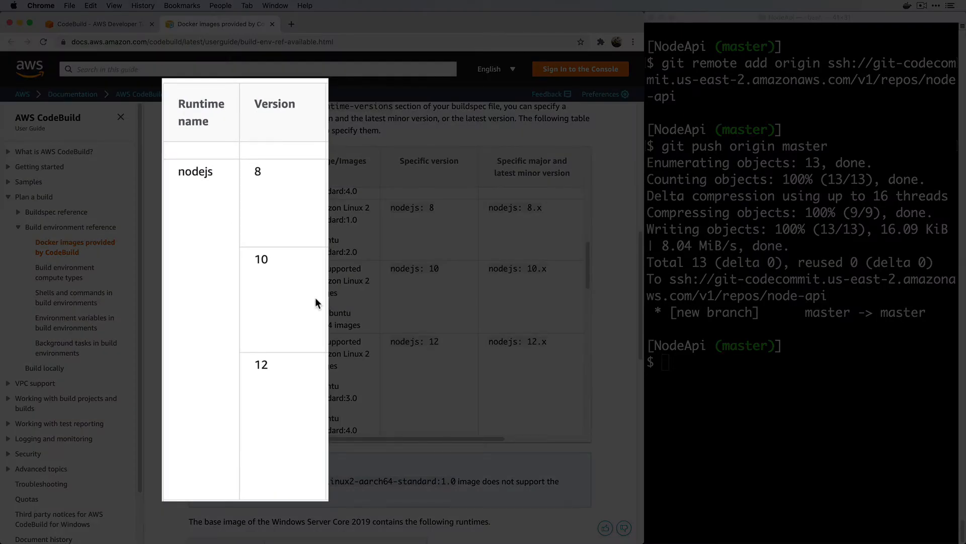
scroll(316, 301, "down", 1)
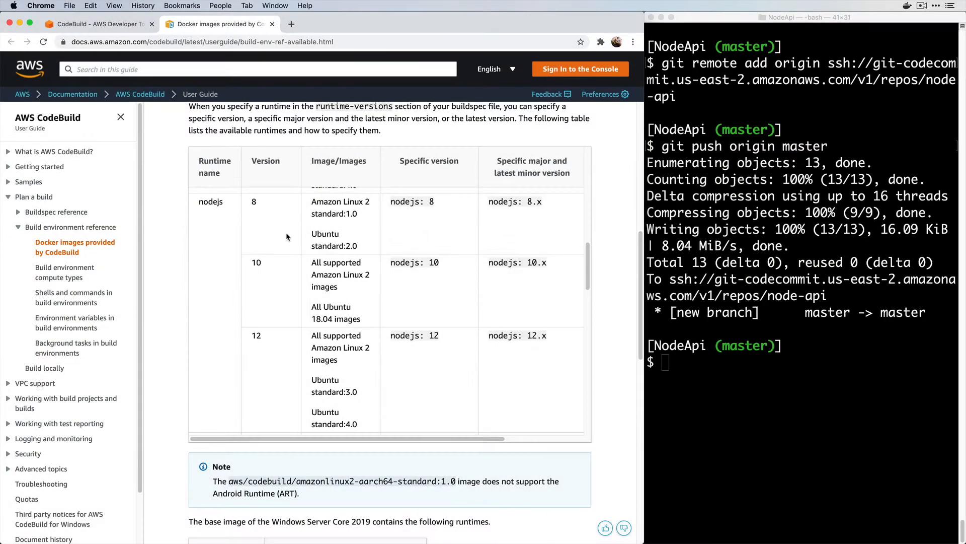
scroll(278, 345, "down", 9)
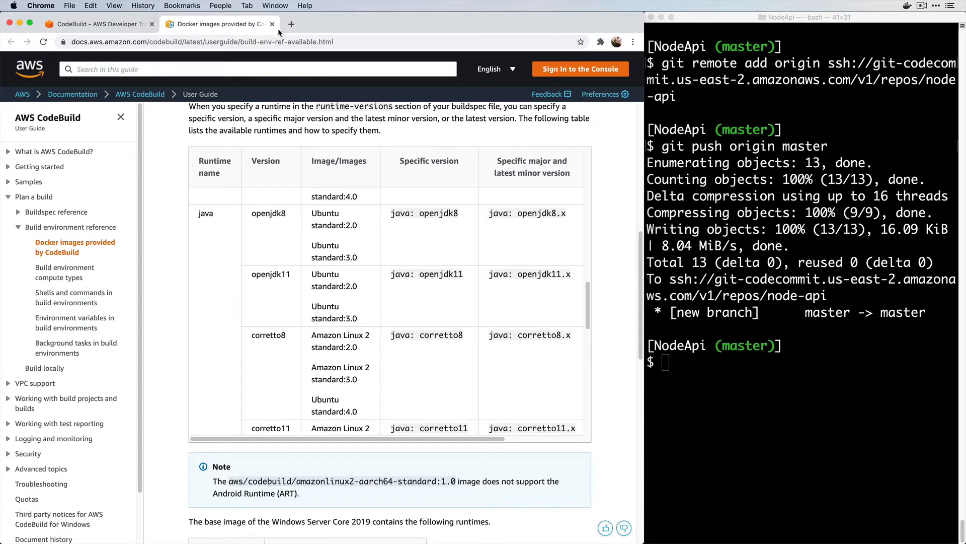
left_click(272, 24)
Select Standard runtime, image amazonlinux2-x86_64-standard:3.0, and enable privileged mode
scroll(190, 264, "down", 2)
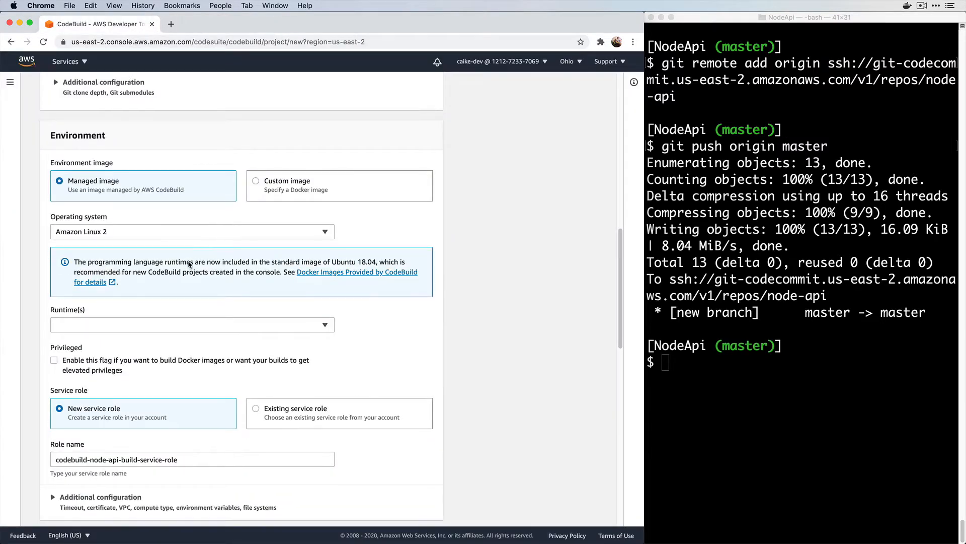
scroll(190, 272, "down", 2)
left_click(189, 284)
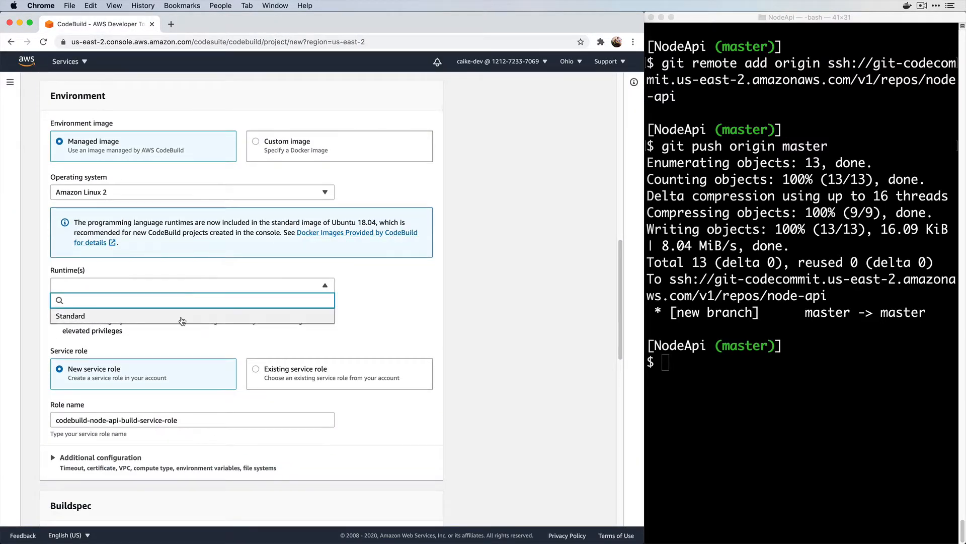
left_click(181, 318)
left_click(181, 320)
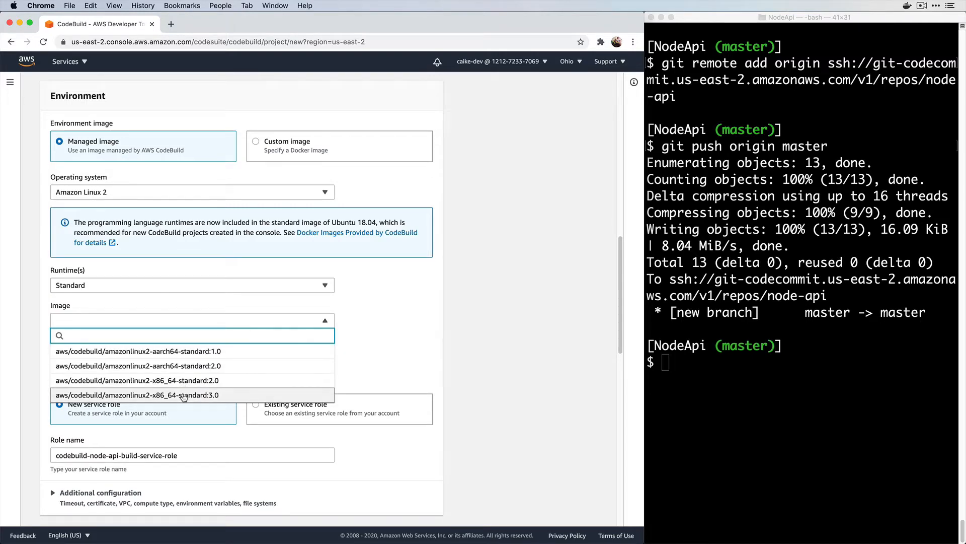
left_click(183, 396)
scroll(180, 376, "down", 2)
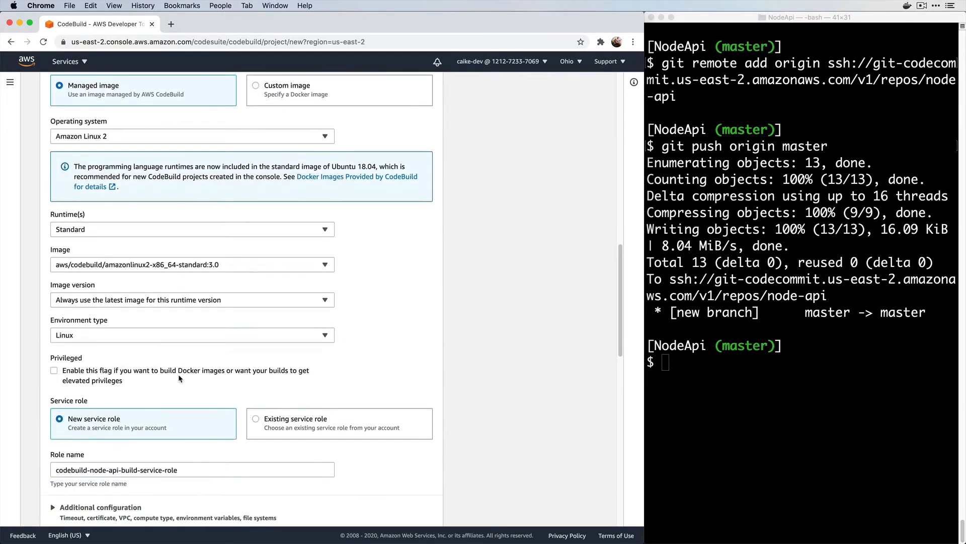
scroll(179, 378, "down", 5)
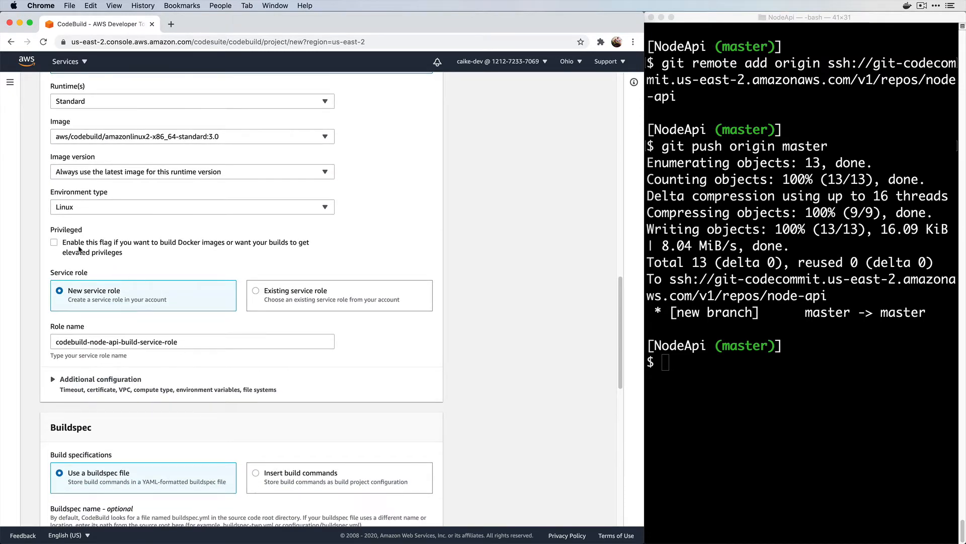
left_click(53, 243)
Create the node-api-build project
scroll(172, 342, "down", 1)
scroll(172, 342, "down", 8)
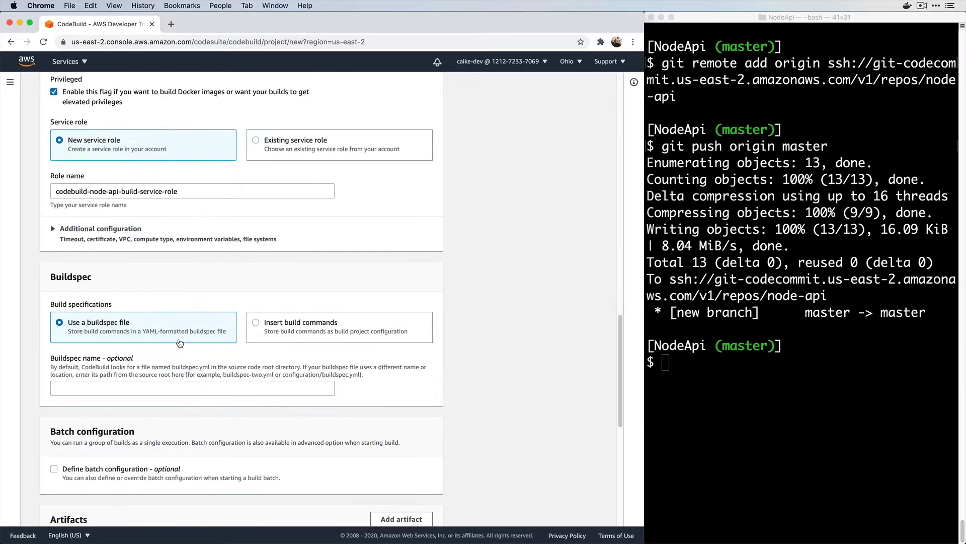
scroll(179, 343, "down", 3)
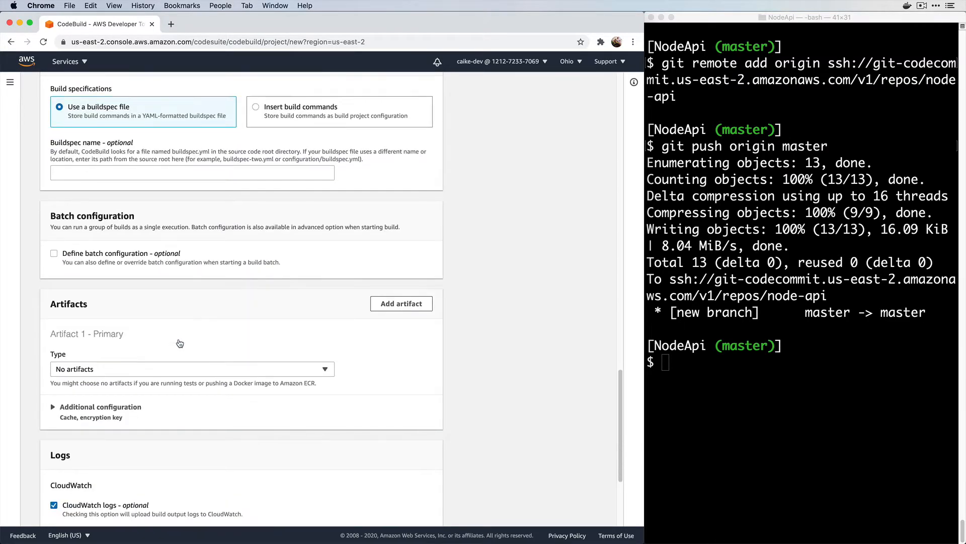
scroll(196, 356, "down", 1)
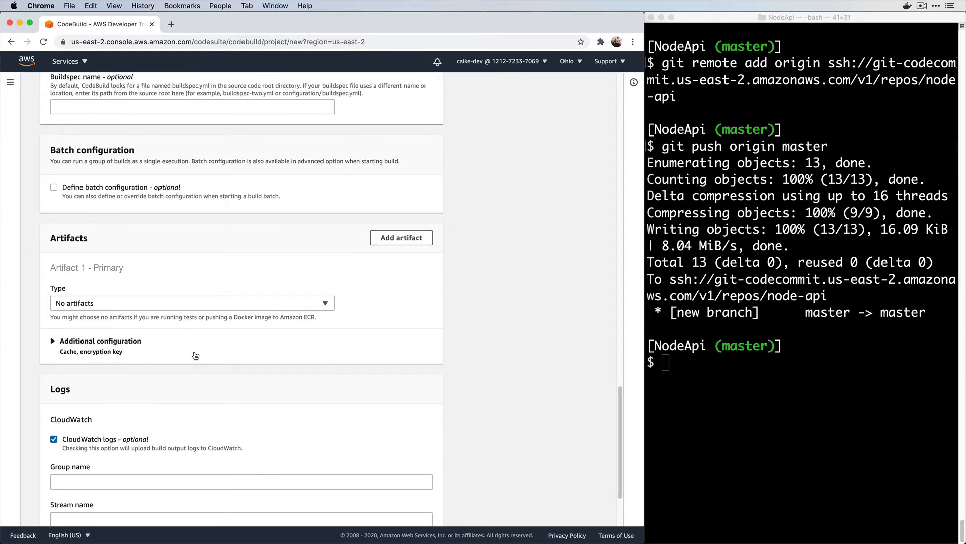
scroll(195, 356, "down", 4)
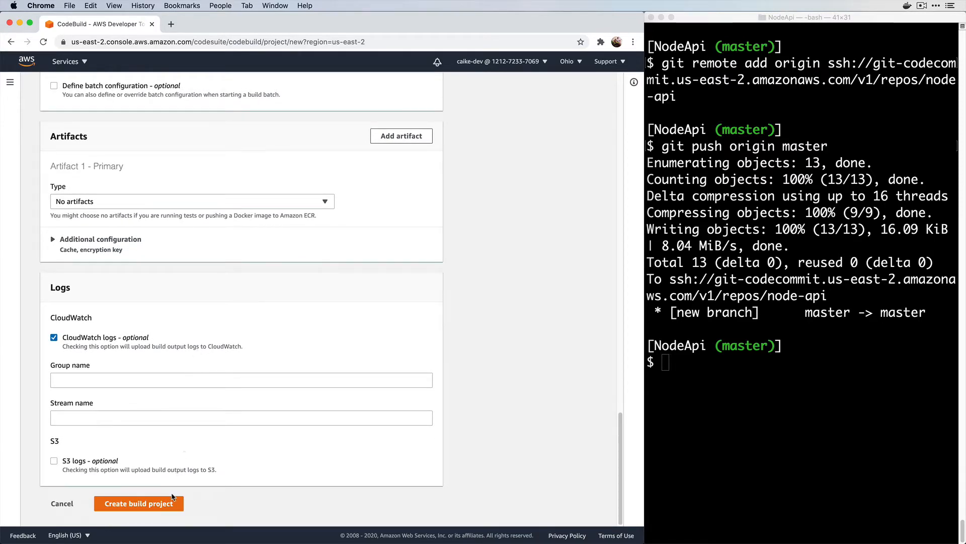
left_click(167, 509)
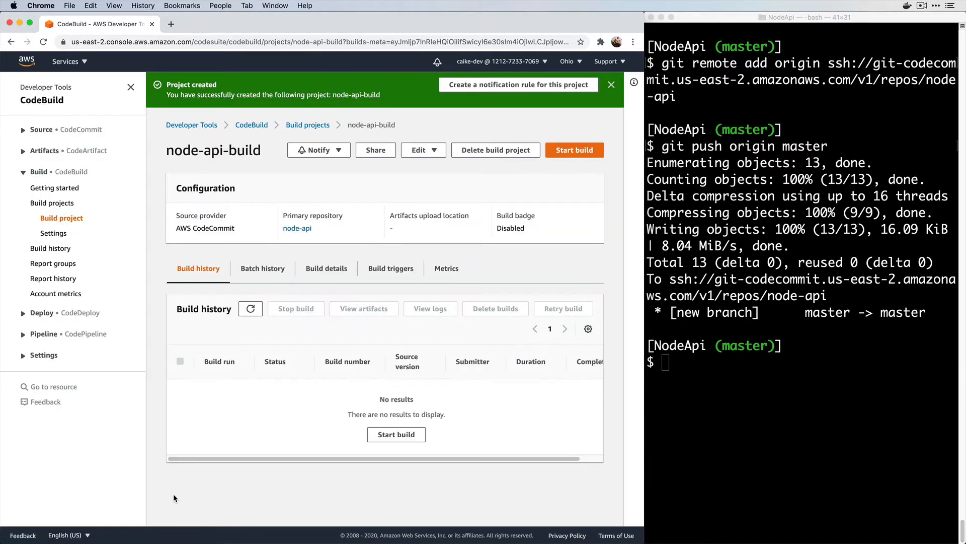
Dismiss the Project created banner and bring the Terminal to the front
left_click(611, 85)
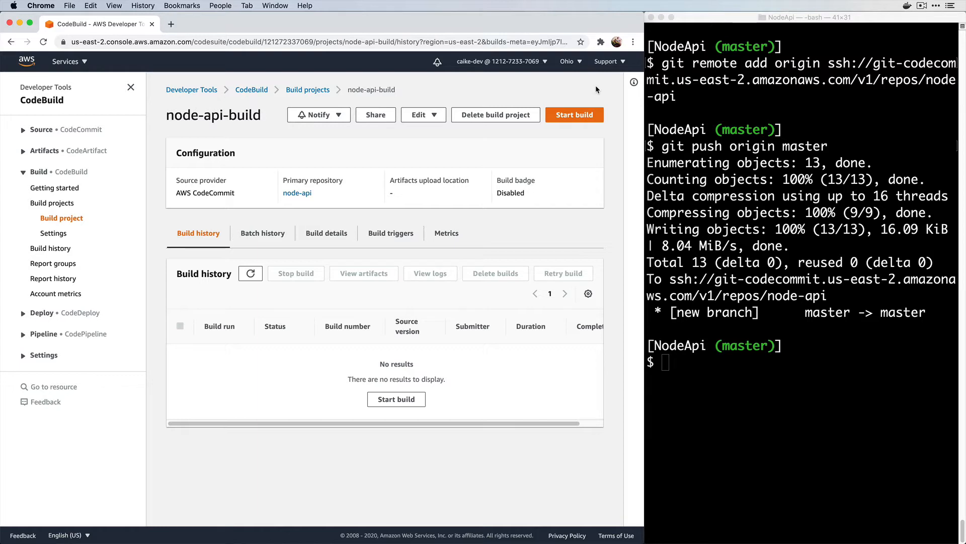
left_click(749, 379)
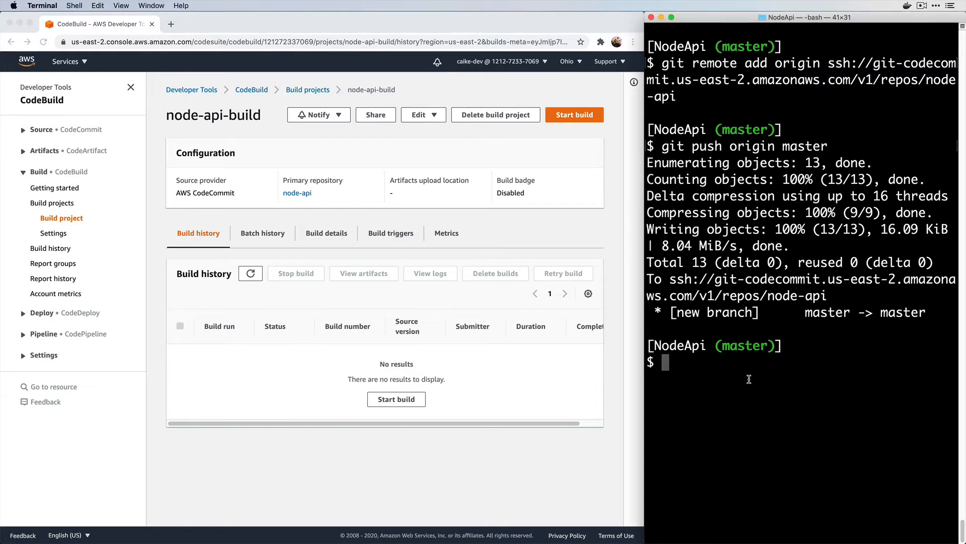
Open the project in VS Code with code . and save the pasted YAML as buildspec.yml
type("code .")
key("Return")
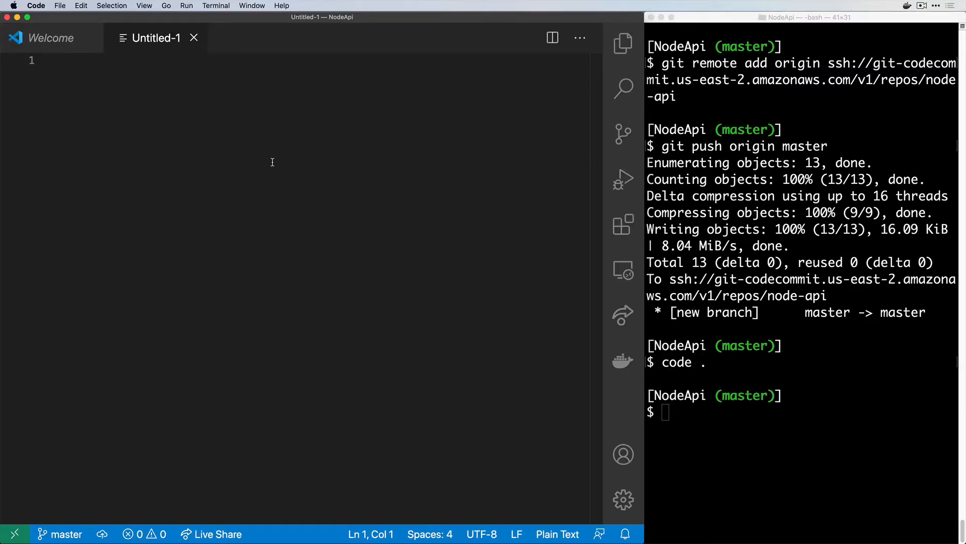
type("version: 0.2  phases:   install:     runtime-versions:       nodejs: 12    pre_build:     commands:       - echo Installing dependencies       - npm install    build:     commands:       - echo Running tests       - npm test")
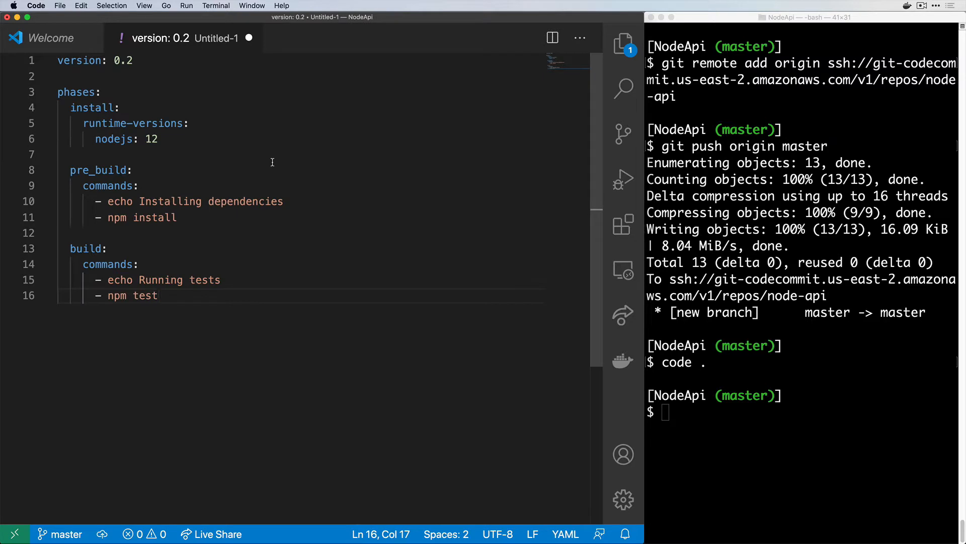
key("super+s")
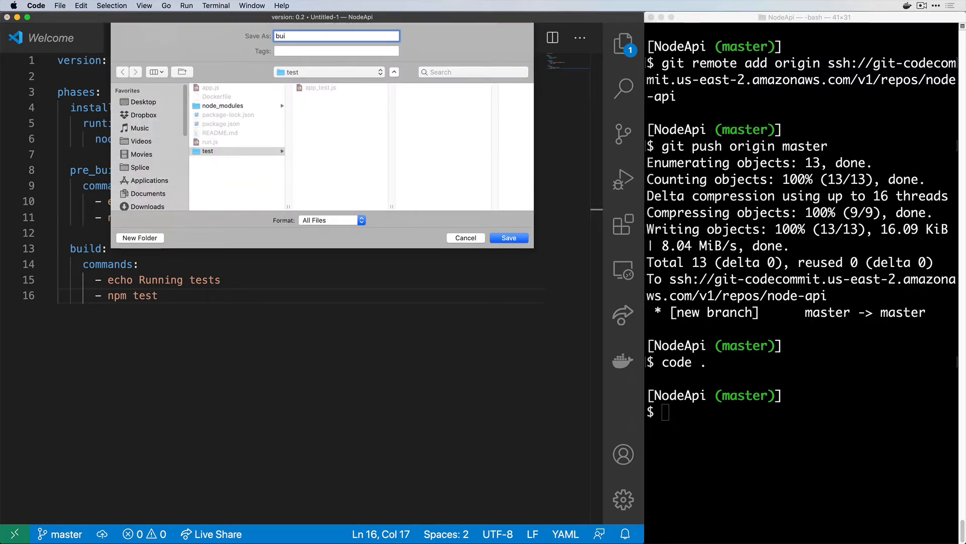
type("ldspec.yml")
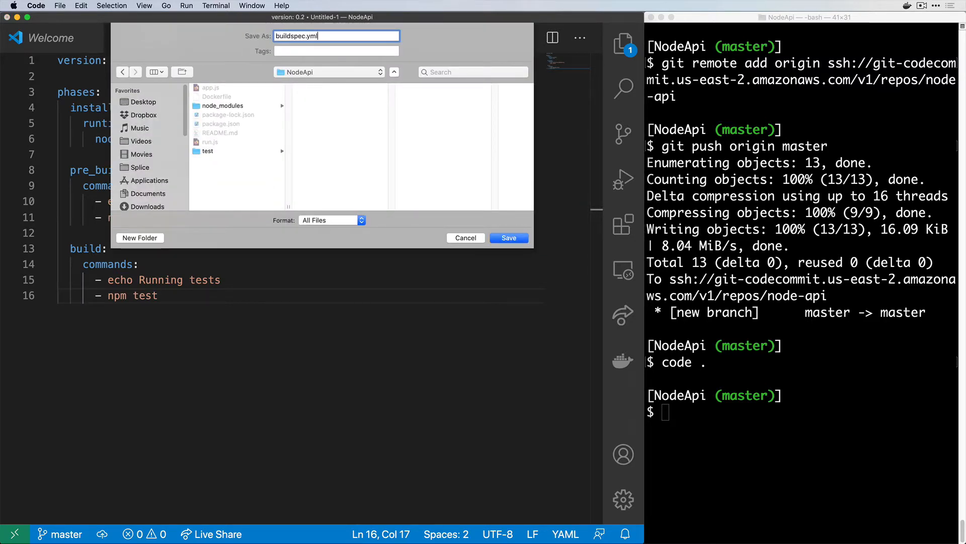
key("Return")
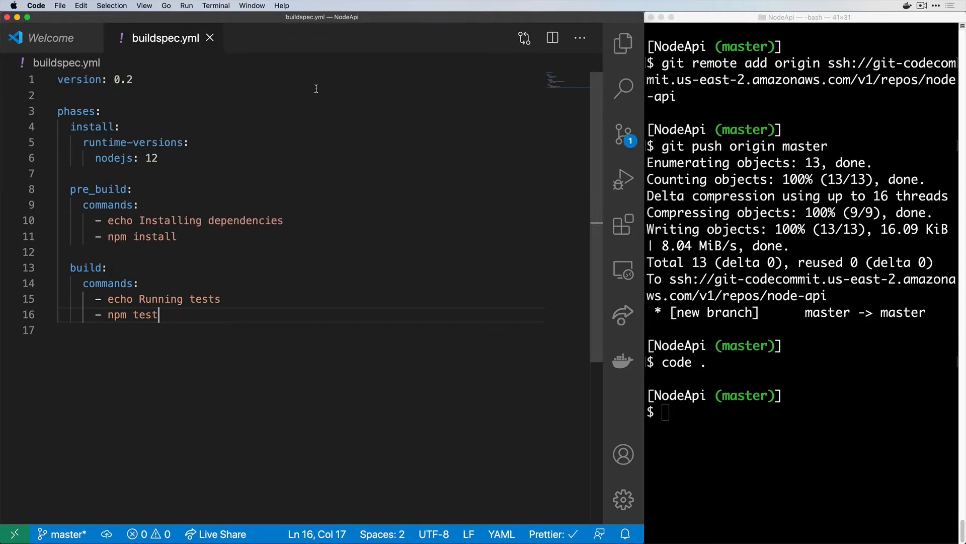
Highlight the nodejs: 12, npm install and npm test lines, then close the file
left_click(153, 158)
left_click_drag(151, 158, 96, 159)
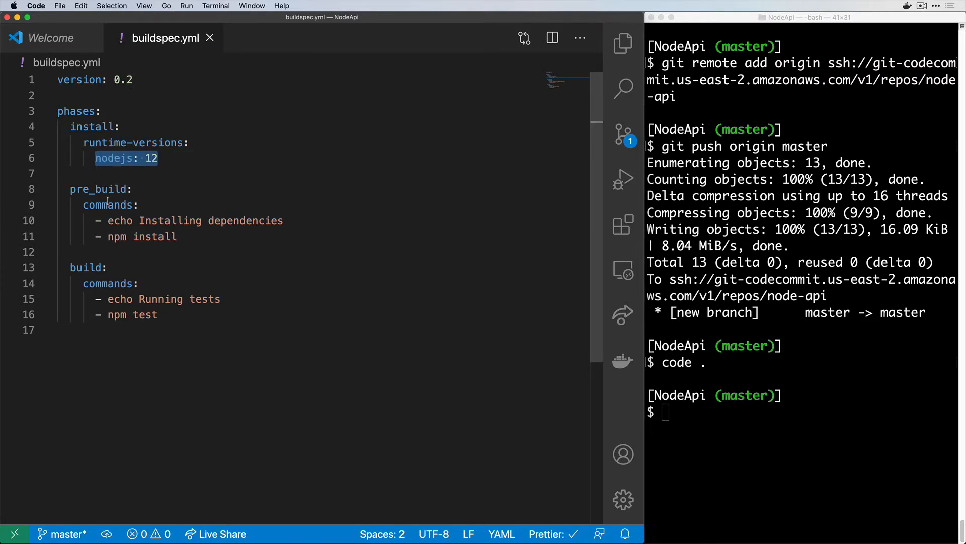
left_click(114, 237)
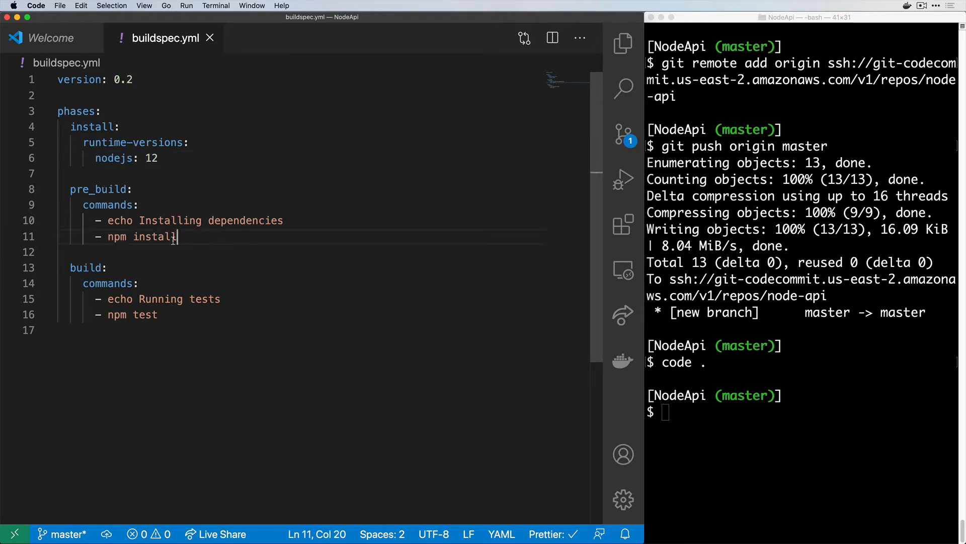
left_click_drag(182, 237, 116, 240)
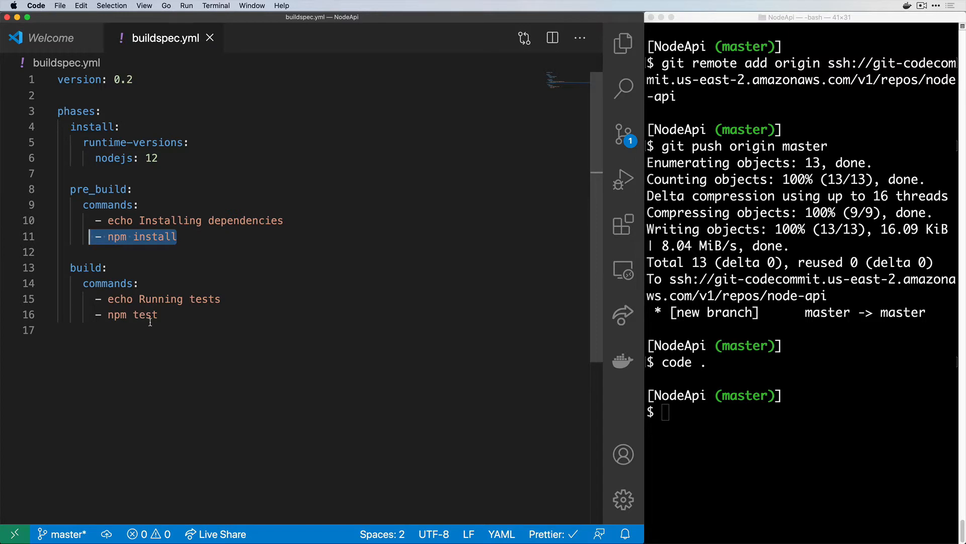
left_click_drag(158, 315, 94, 314)
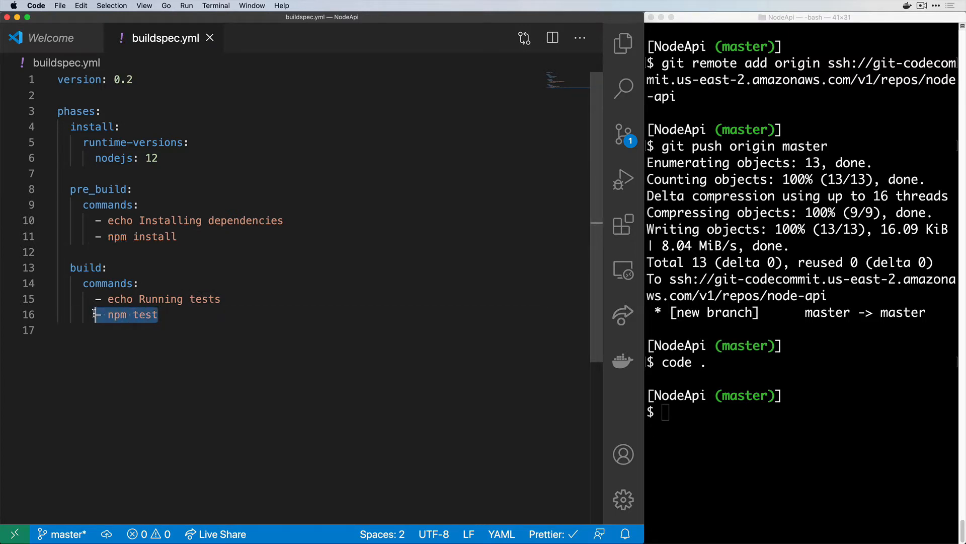
left_click(180, 326)
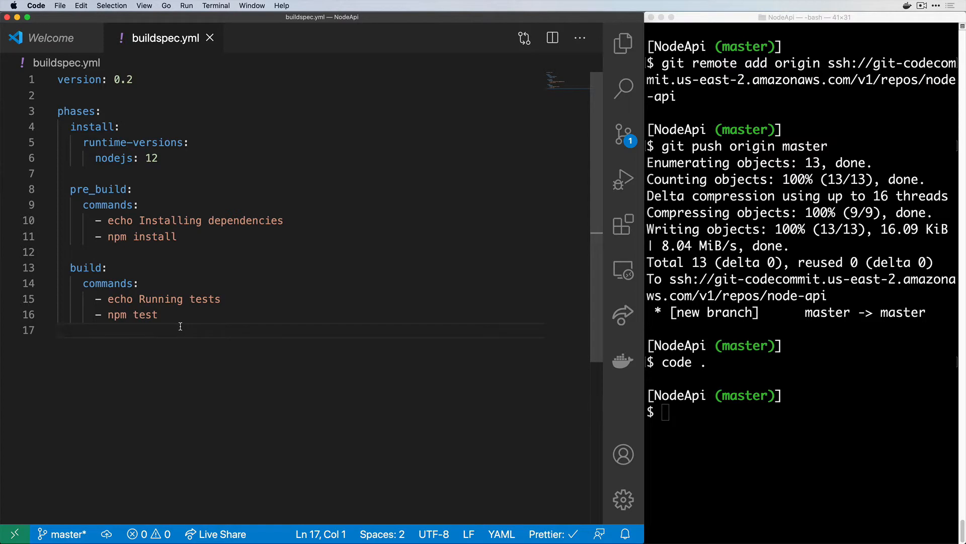
key("super+w")
key("super+w")
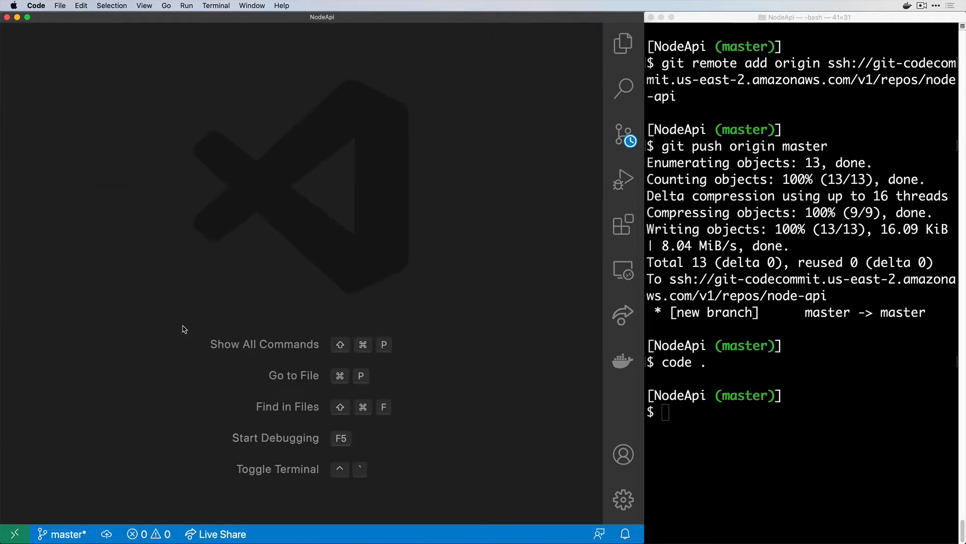
Stage buildspec.yml and commit it with message "Add buildspec"
key("super+w")
left_click(753, 354)
type("git")
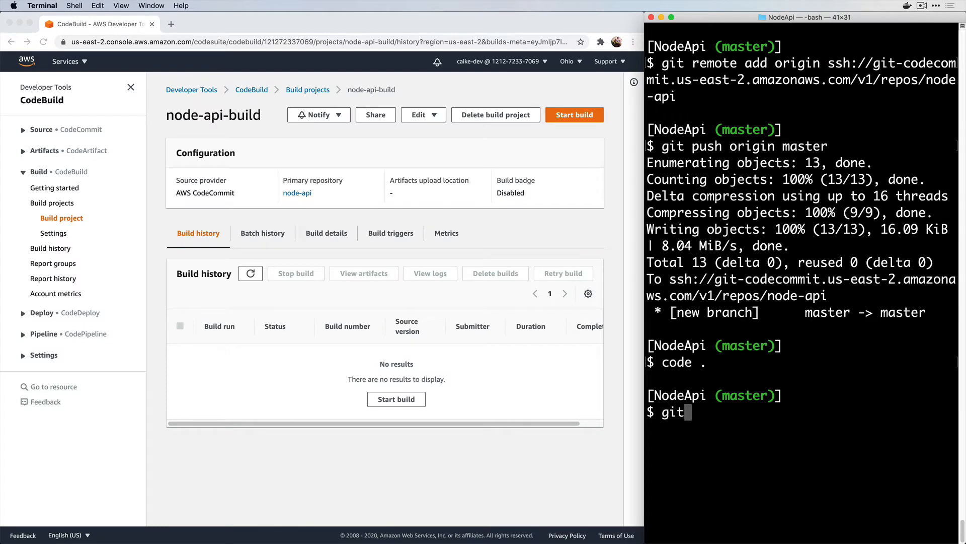
type(" add buildspec.yml")
key("Return")
type("git ")
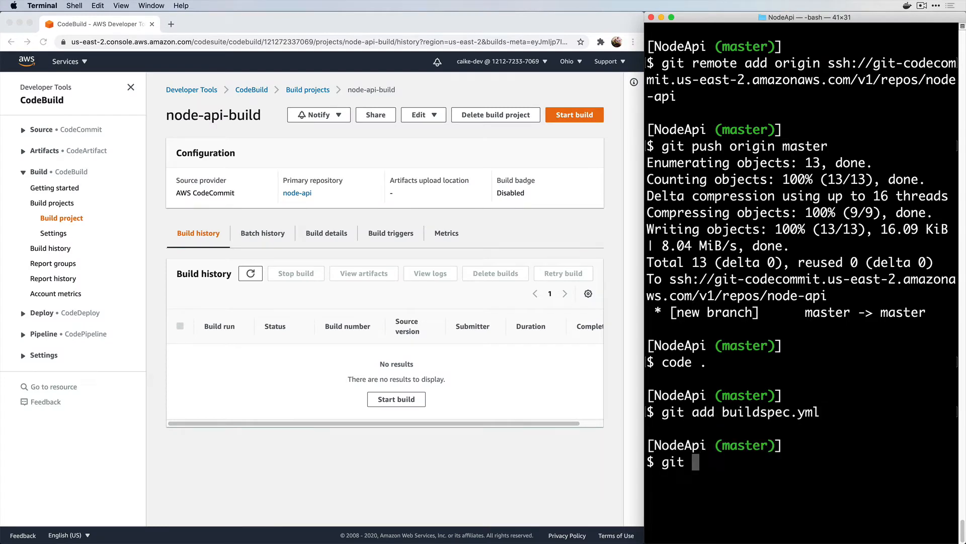
type("commit -m \"Add bui")
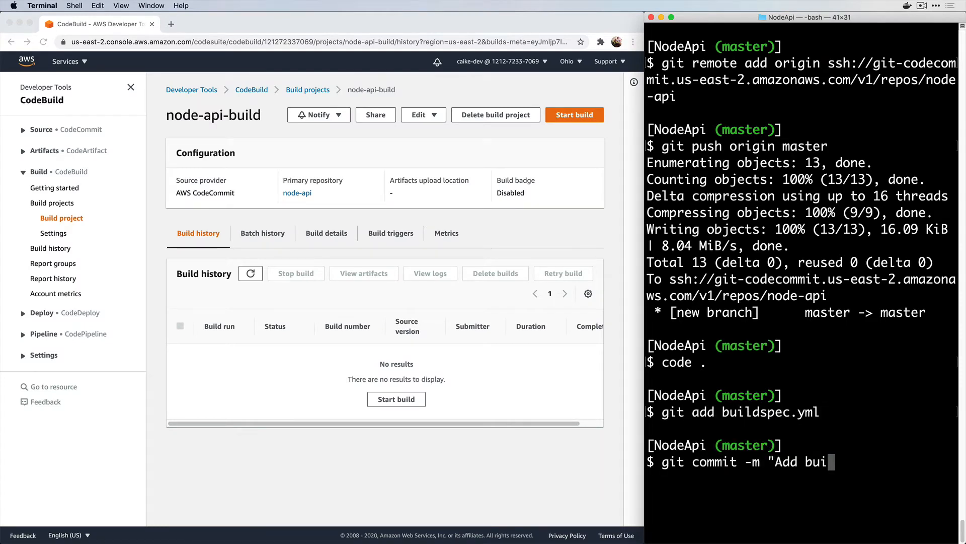
type("ldspec\"")
key("Return")
Push to origin master and clear the terminal
type("git push origin master")
key("Return")
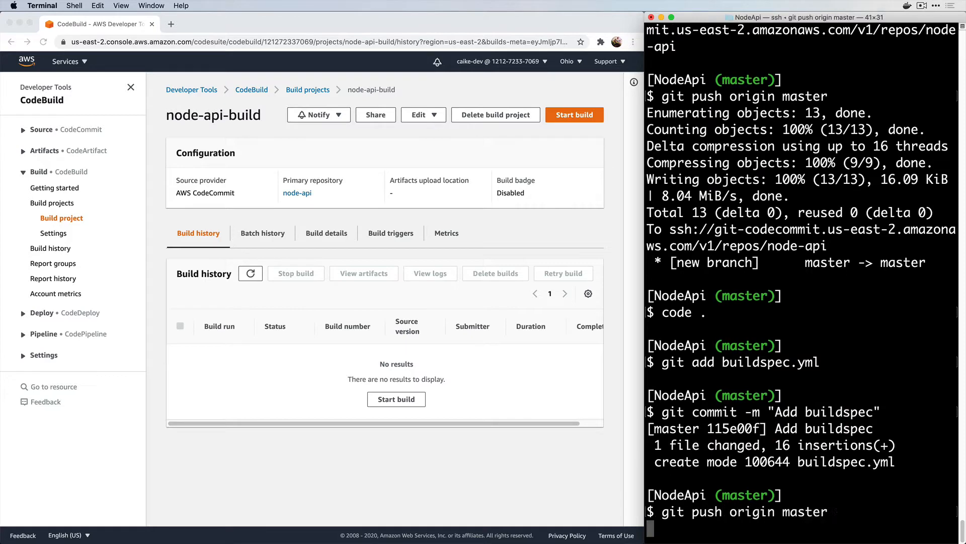
type("clear")
key("Return")
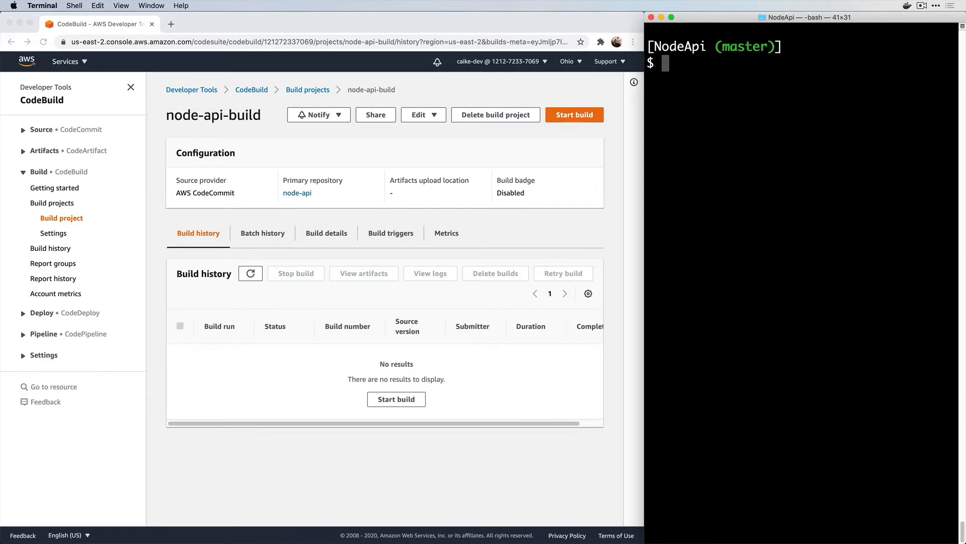
left_click(591, 242)
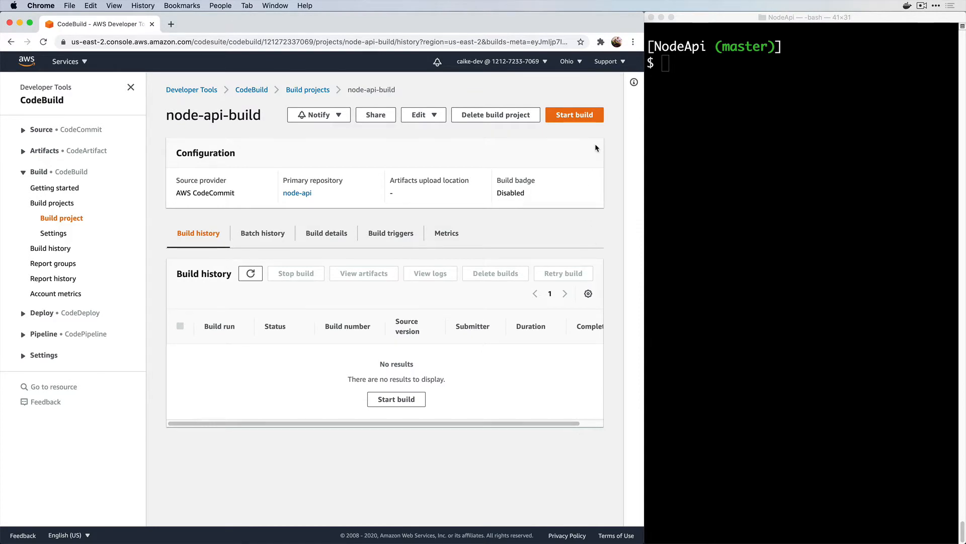
Start build 1 of node-api-build and tail its logs until it succeeds
left_click(594, 118)
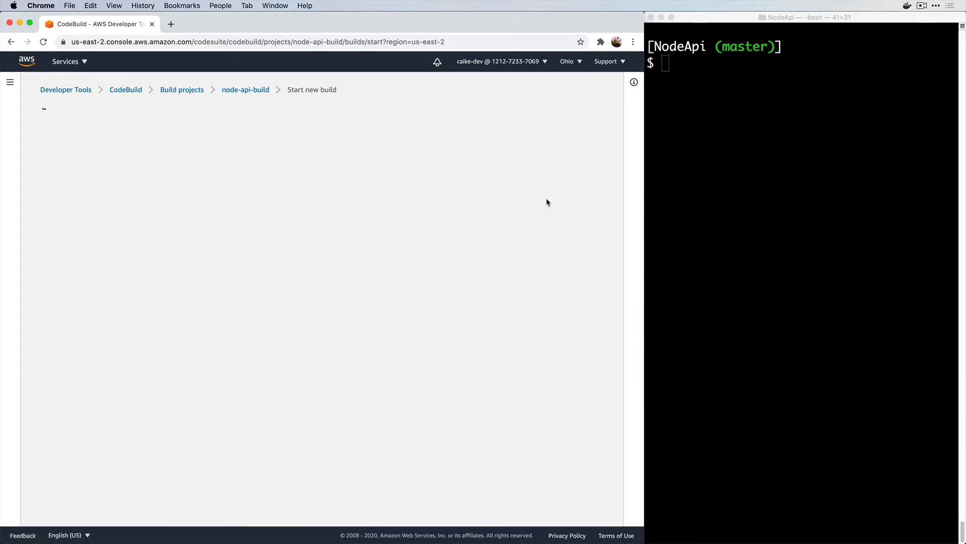
scroll(476, 349, "down", 5)
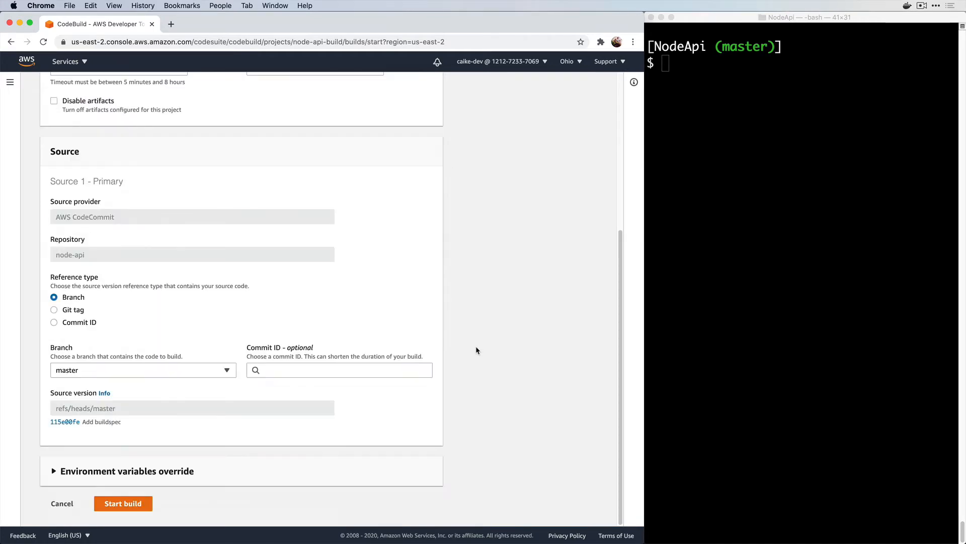
left_click(125, 504)
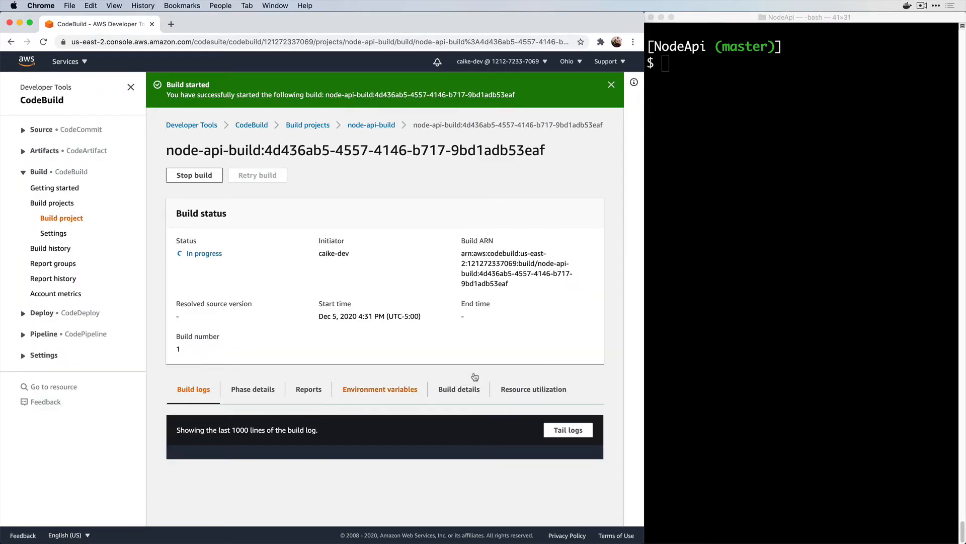
left_click(611, 84)
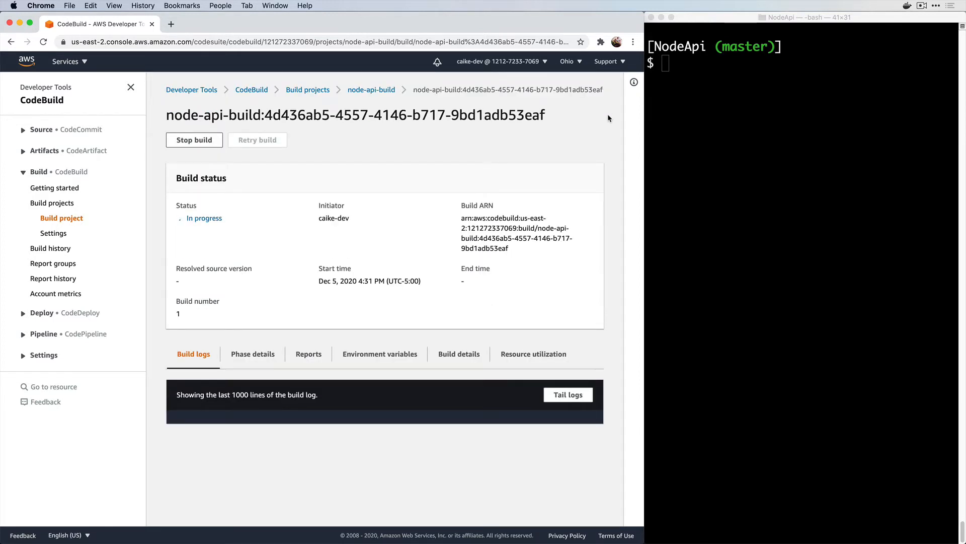
left_click(569, 394)
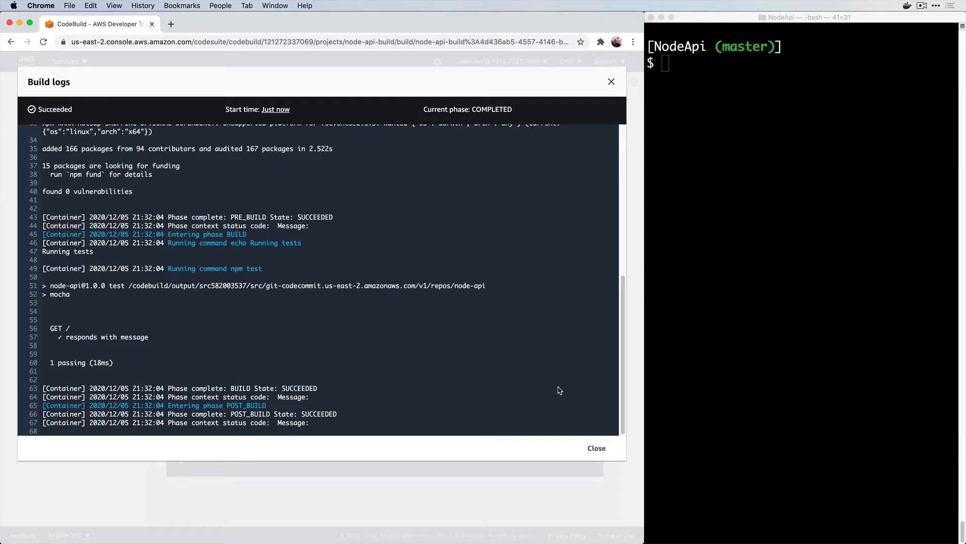
left_click(597, 448)
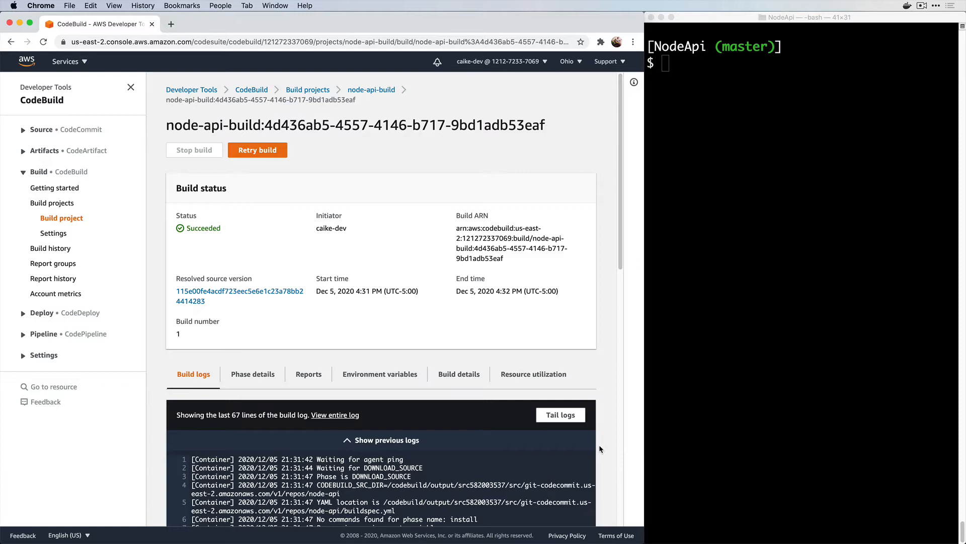
left_click(85, 61)
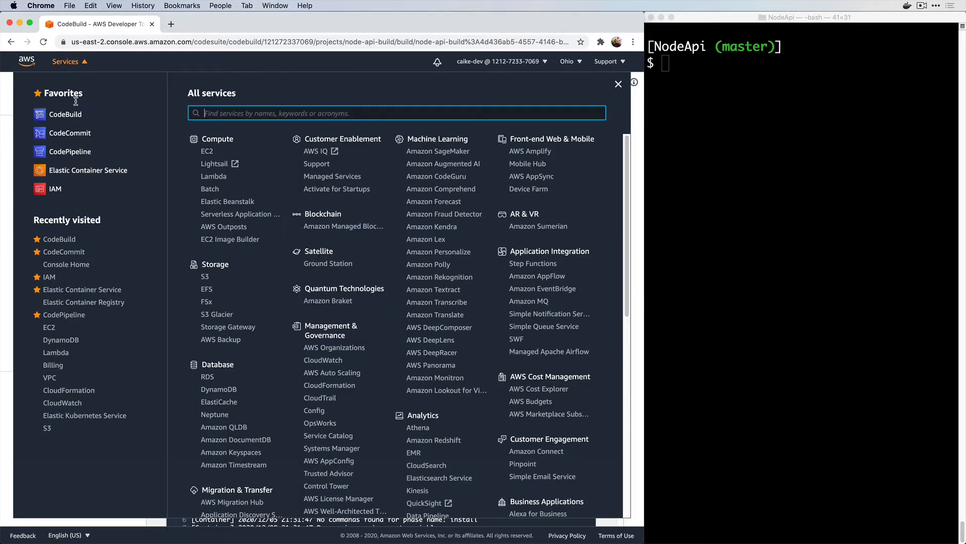
Create a CodePipeline pipeline named node-api-pipeline and advance to Add source stage
left_click(71, 157)
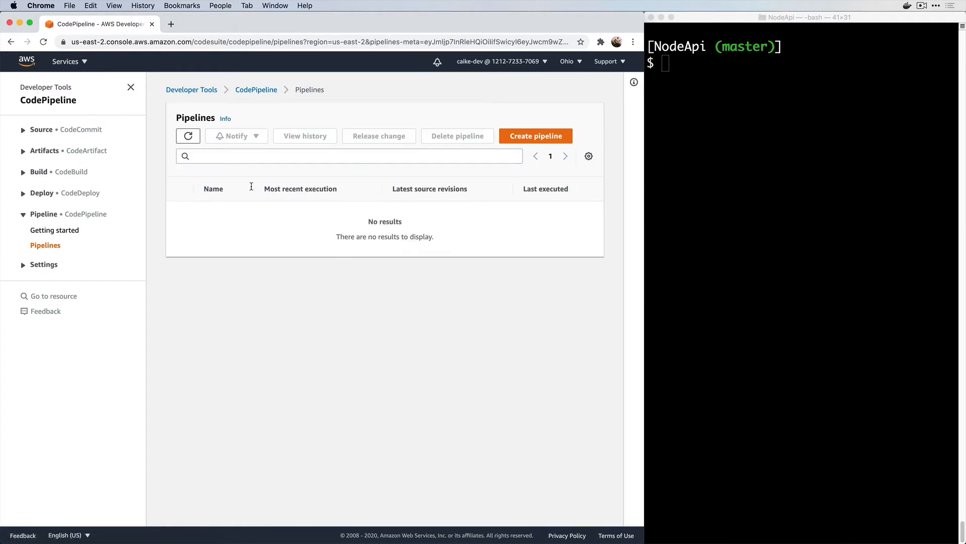
left_click(516, 136)
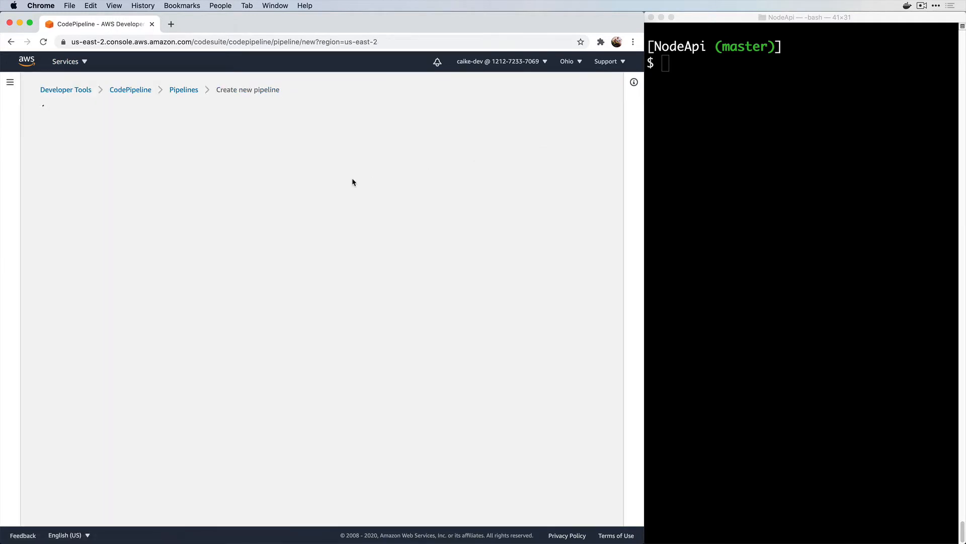
left_click(356, 197)
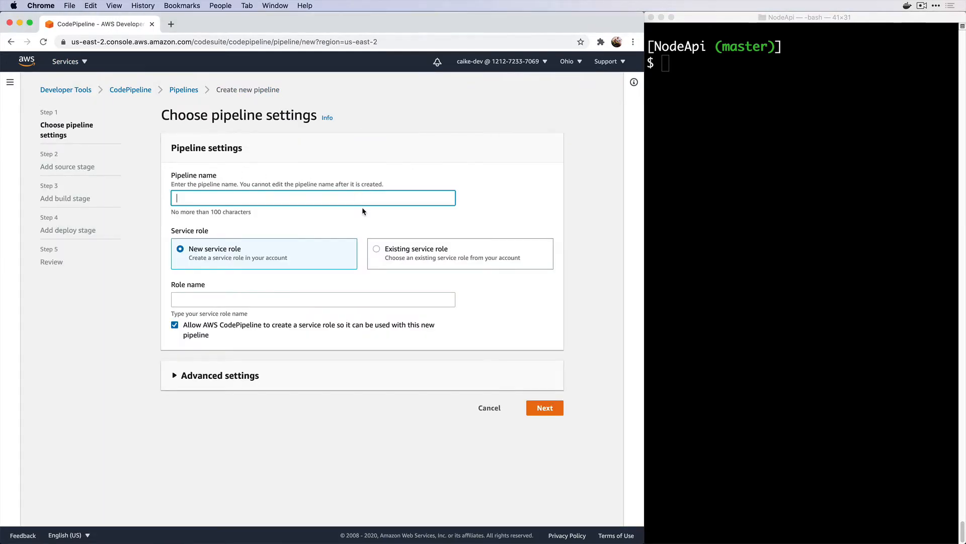
type("node-api-")
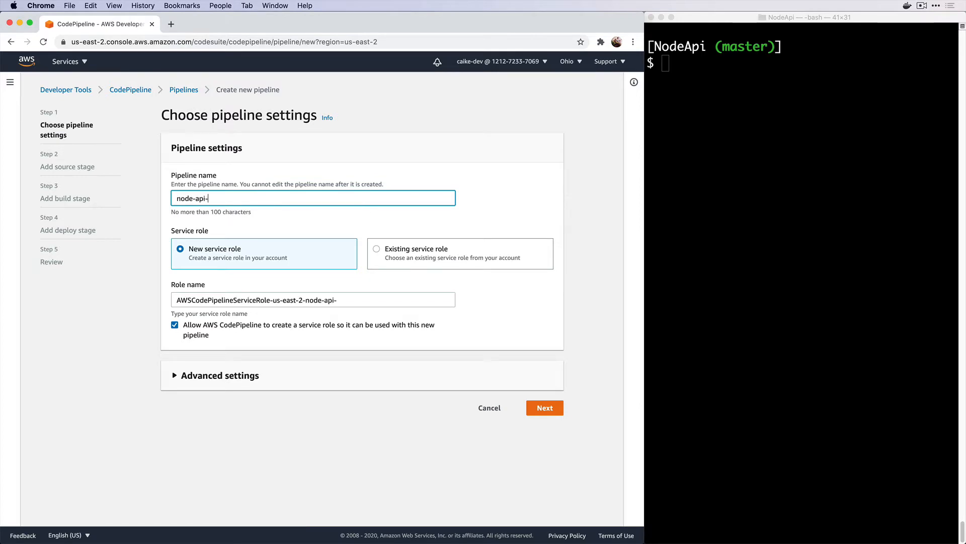
type("pipeline")
left_click(544, 410)
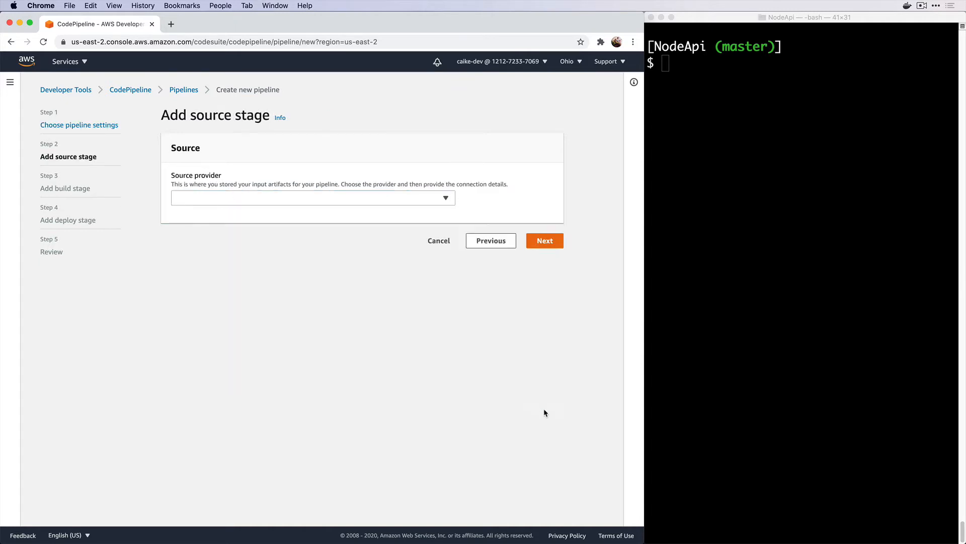
Use AWS CodeCommit repository node-api on branch master as the pipeline source, then continue
left_click(297, 199)
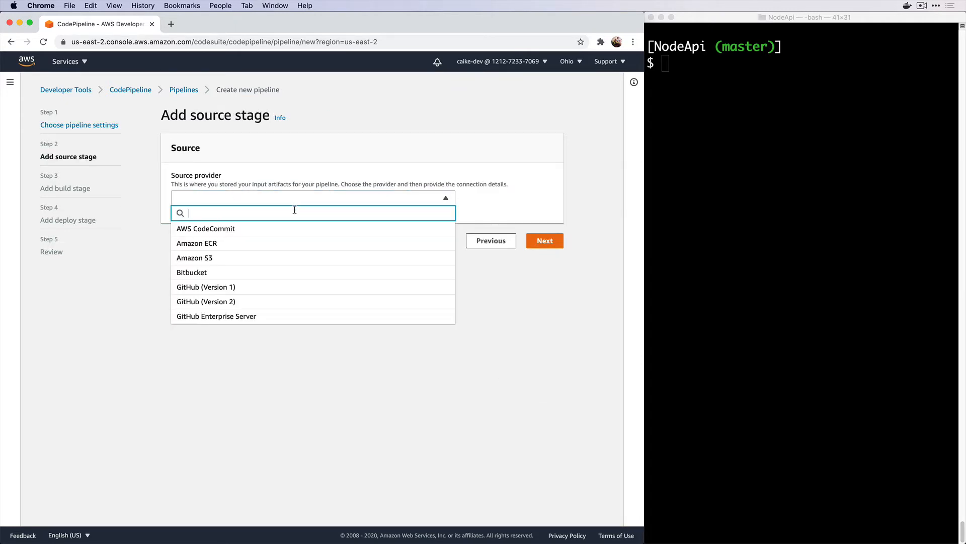
left_click(294, 227)
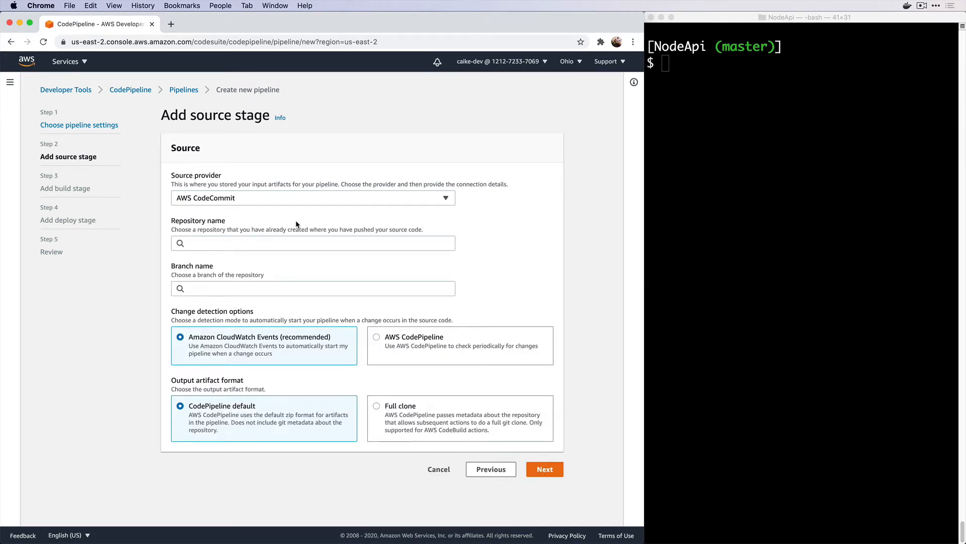
left_click(291, 242)
left_click(282, 259)
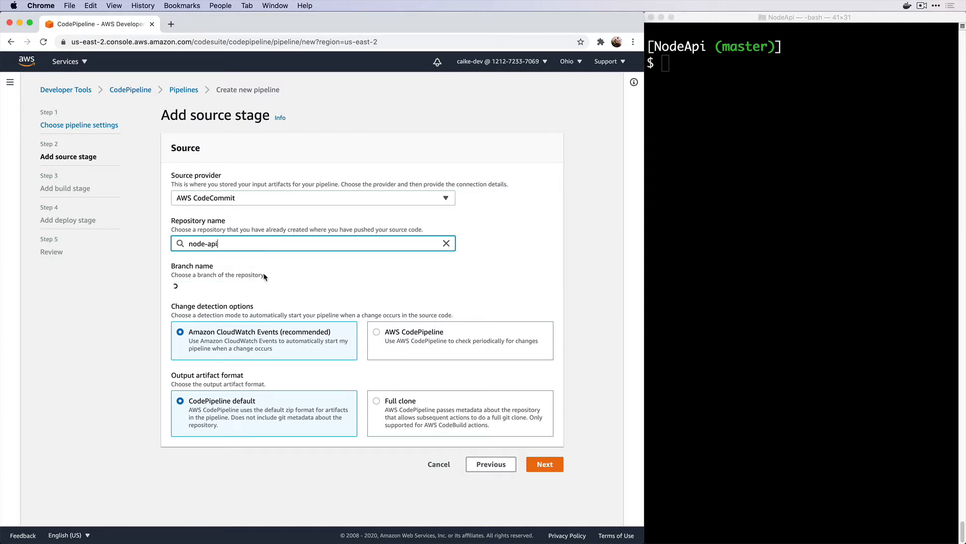
left_click(255, 288)
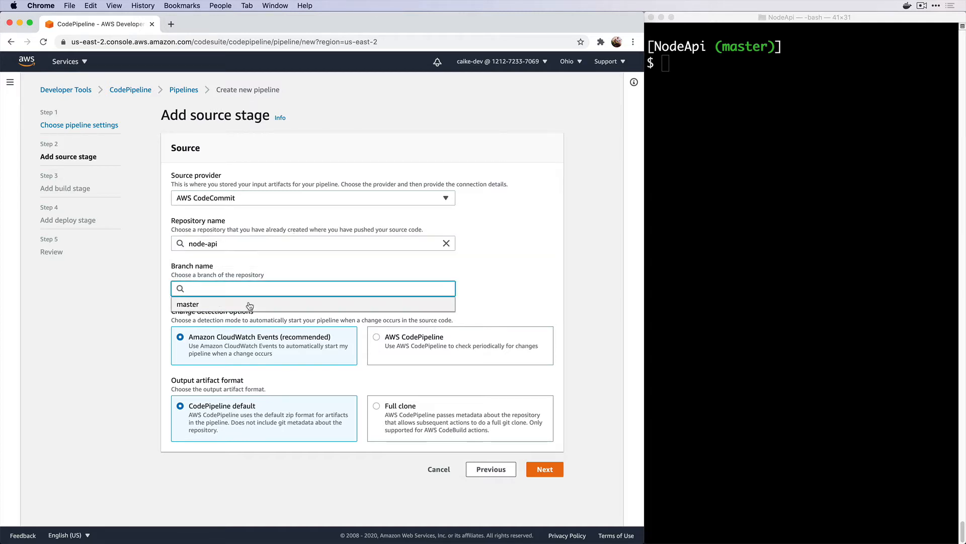
left_click(250, 306)
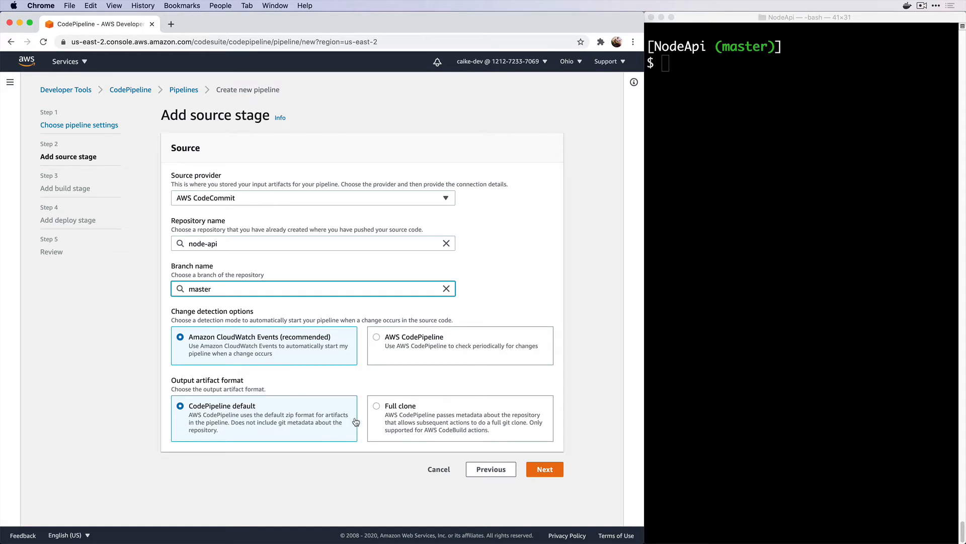
left_click(538, 470)
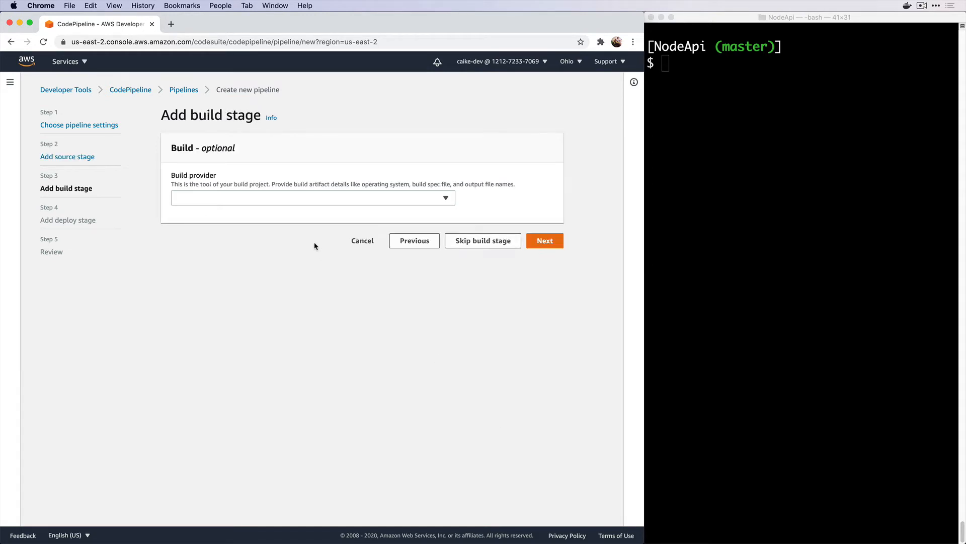
Choose AWS CodeBuild with the node-api project for the build stage and proceed to deploy
left_click(285, 198)
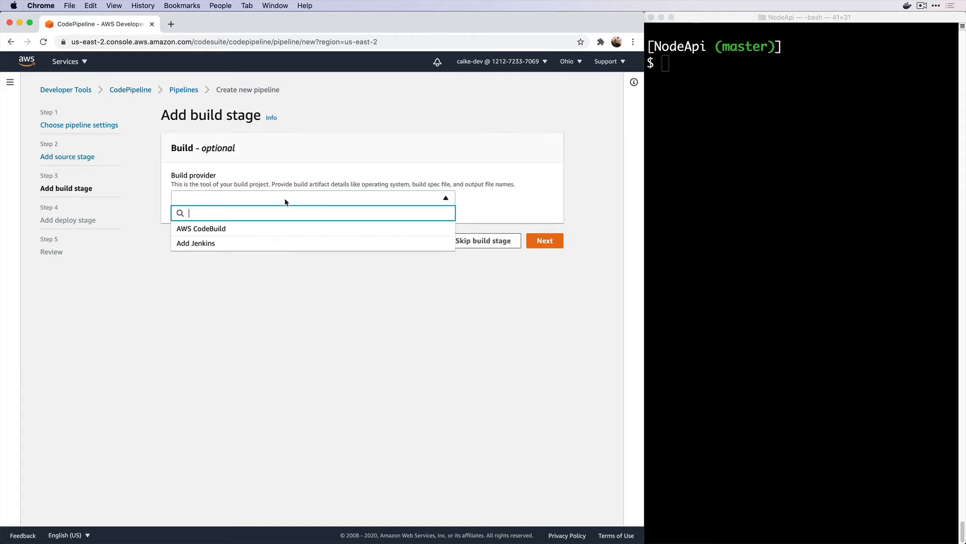
left_click(279, 230)
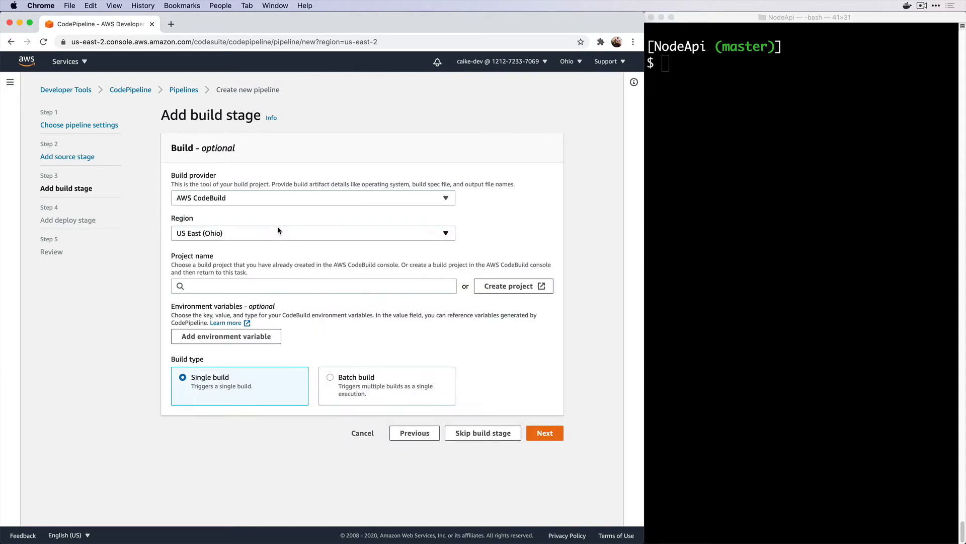
left_click(288, 285)
left_click(287, 300)
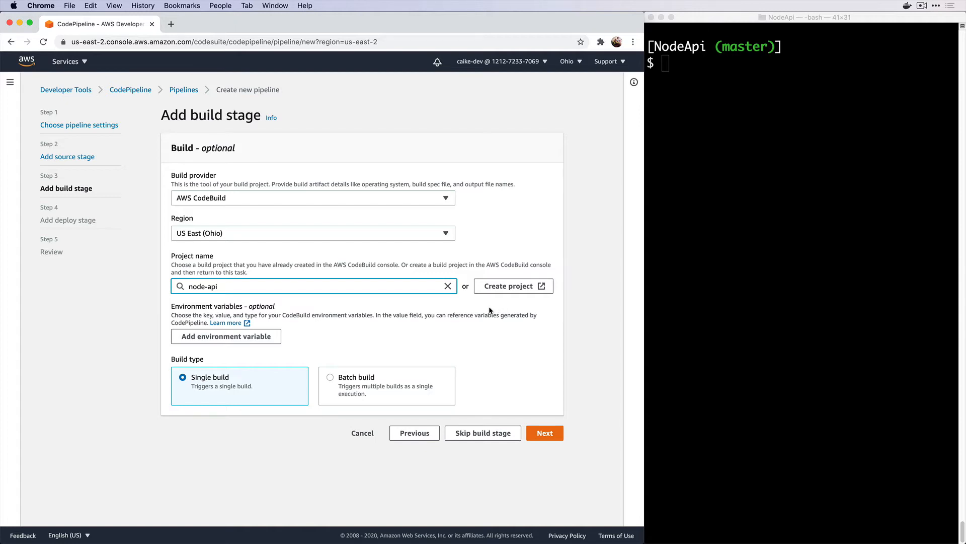
left_click(545, 434)
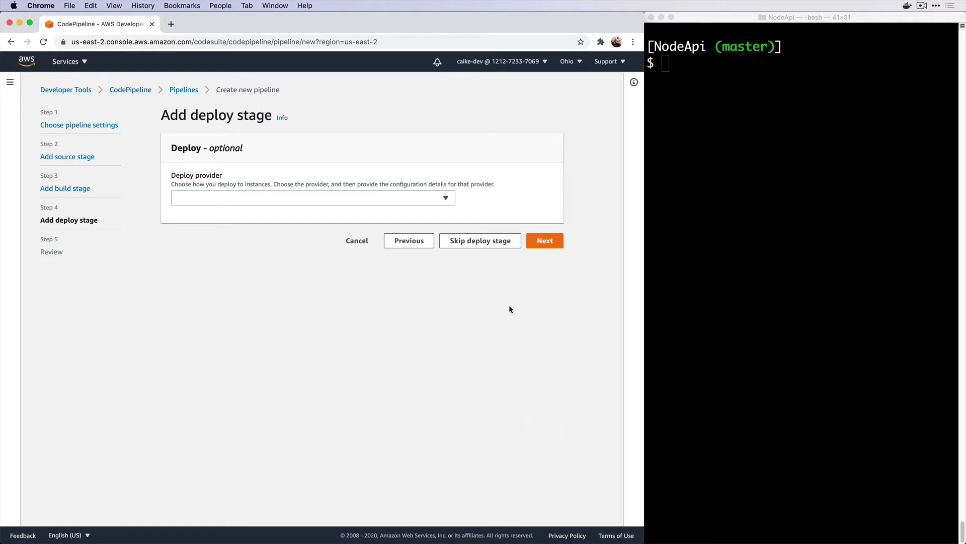
Skip the deploy stage and create the pipeline from the Review page
left_click(500, 241)
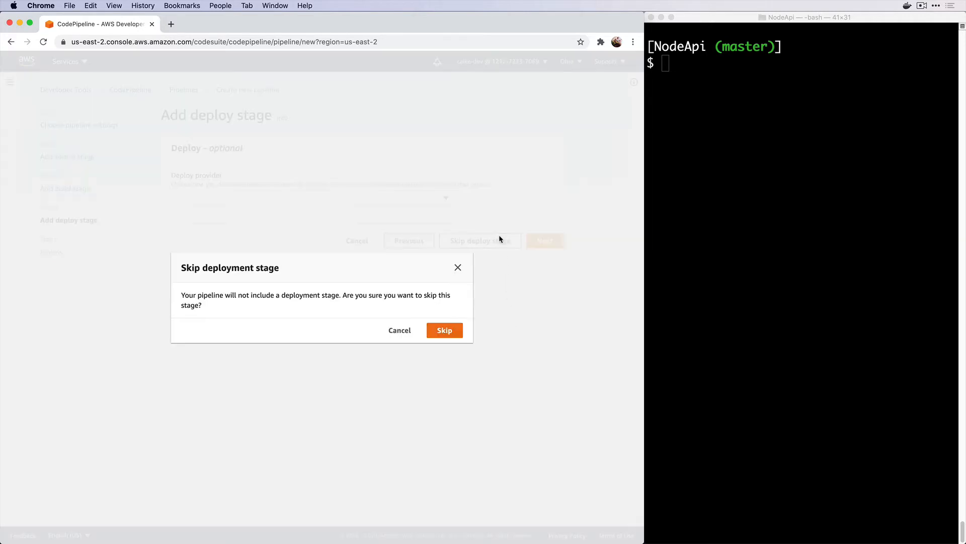
left_click(444, 328)
scroll(443, 328, "down", 5)
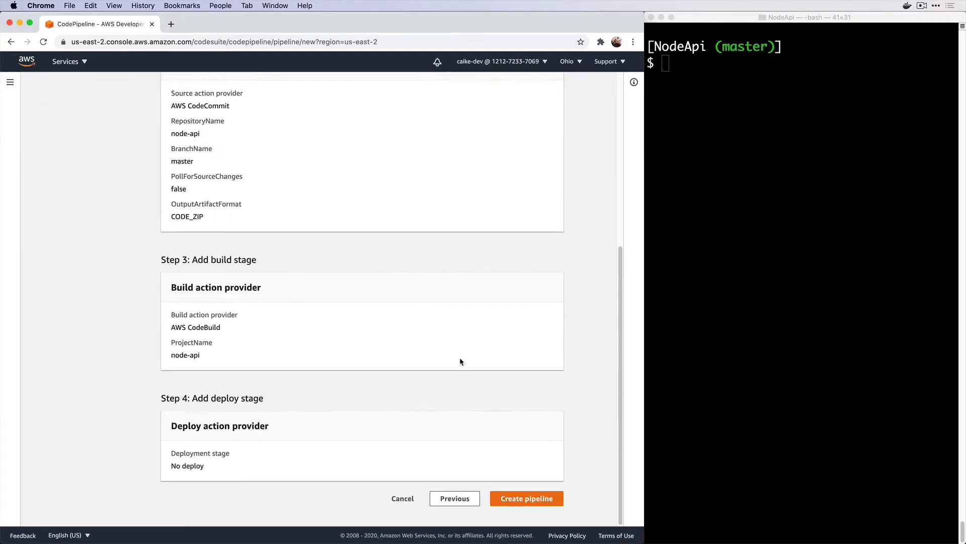
left_click(500, 496)
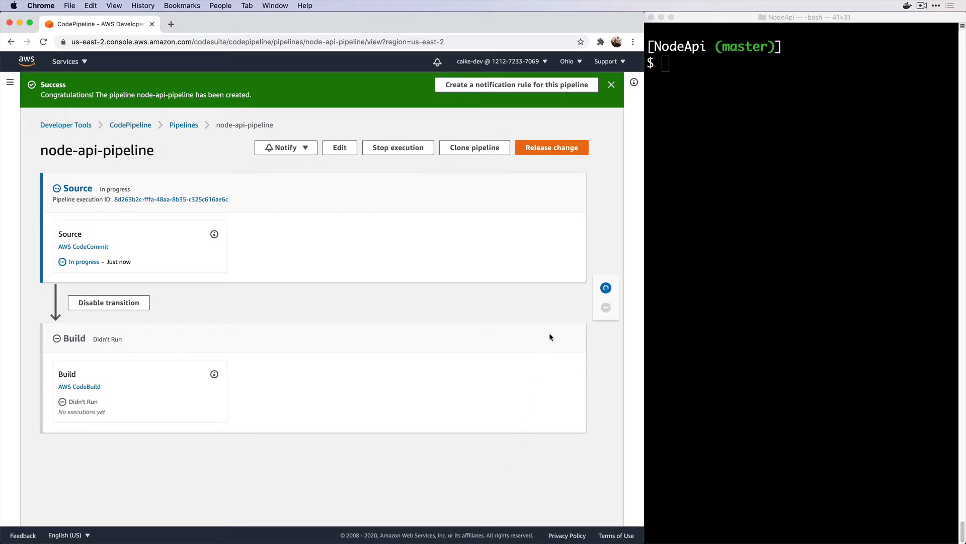
Dismiss the creation banner and tail the running build's logs until it finishes
left_click(611, 85)
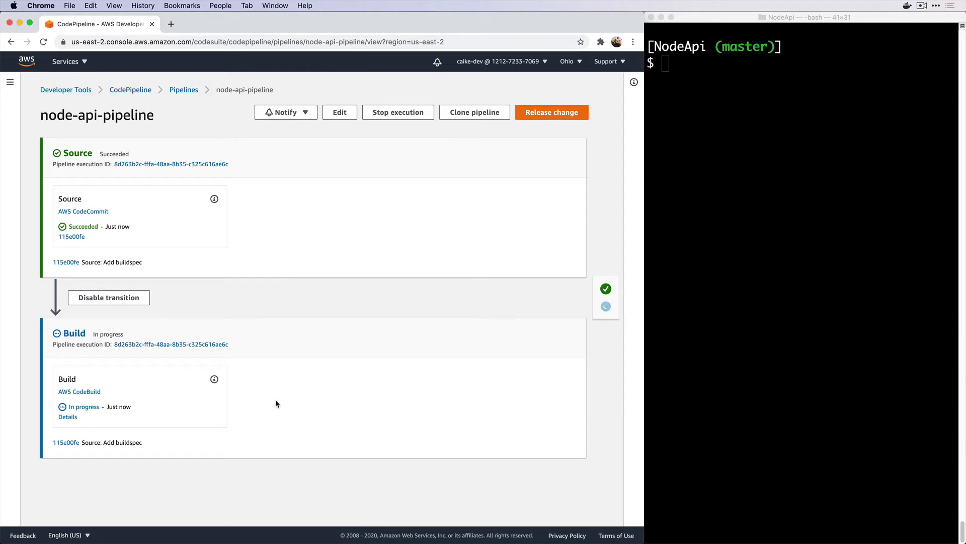
left_click(68, 417)
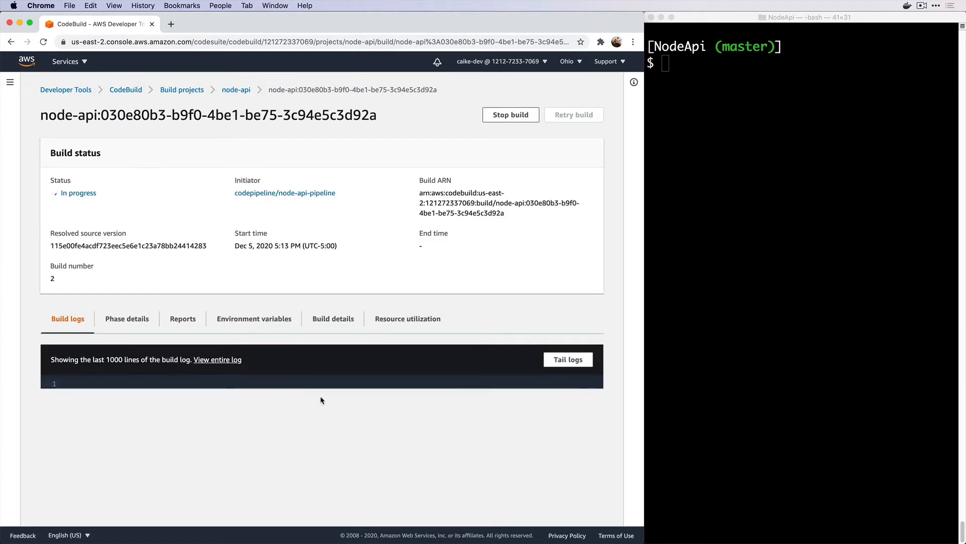
left_click(568, 362)
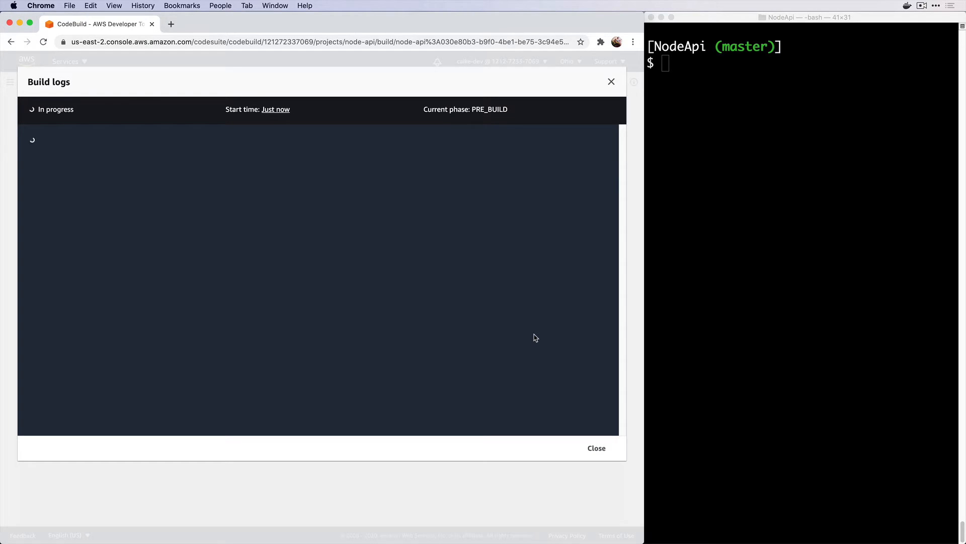
left_click(596, 448)
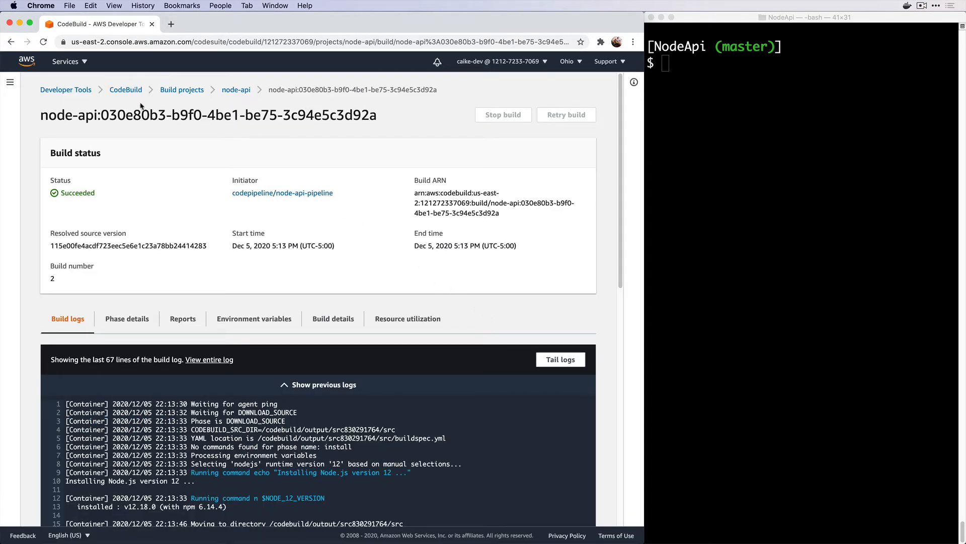
Return to node-api-pipeline through the Pipelines list, then bring up the services menu
left_click(10, 82)
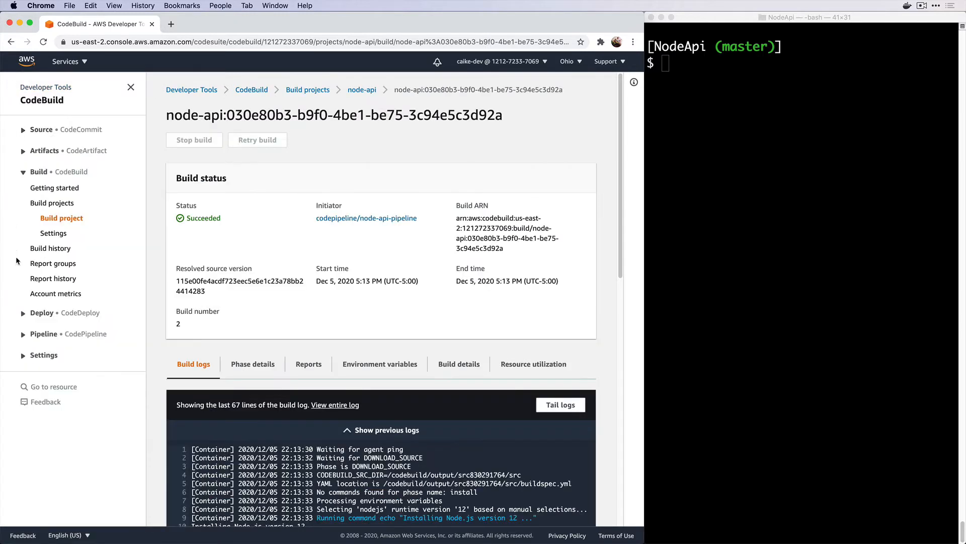
left_click(43, 334)
left_click(44, 367)
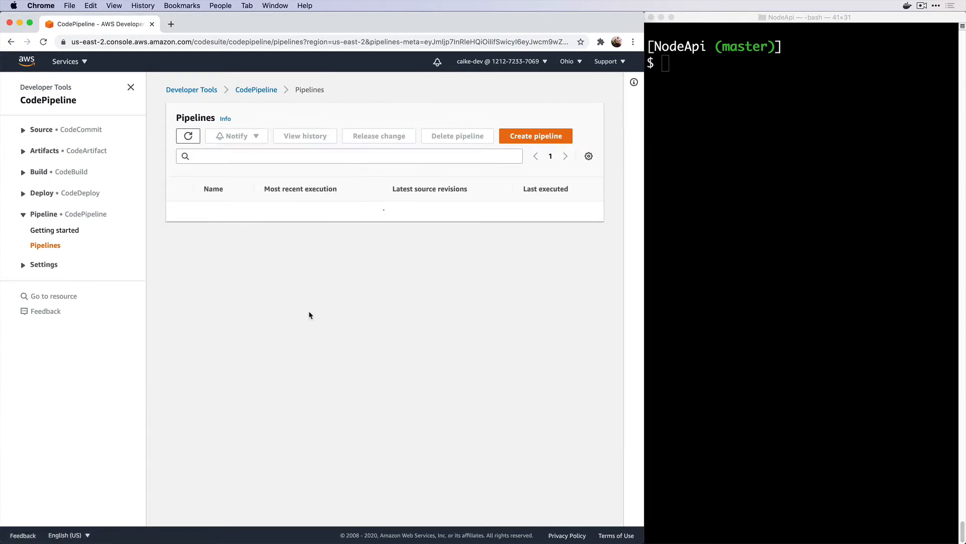
left_click(216, 219)
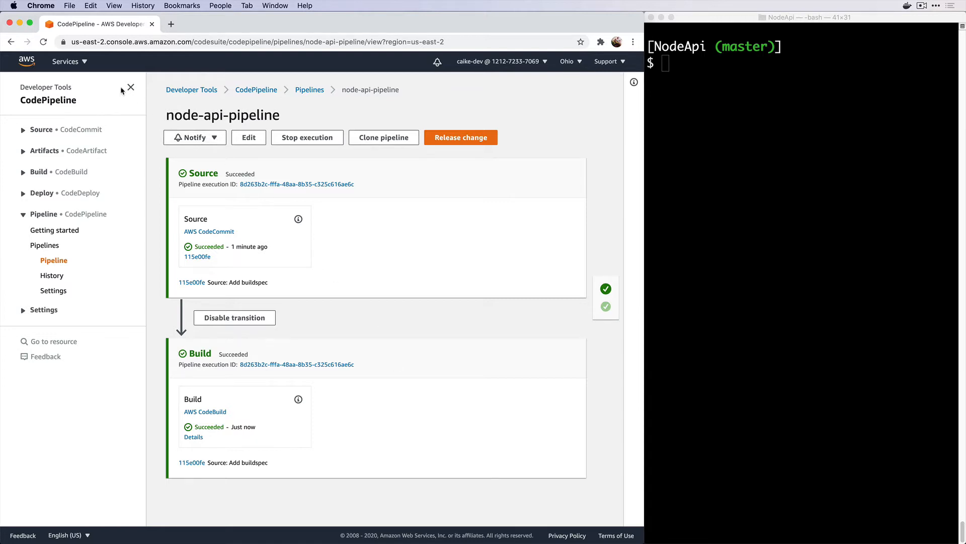
left_click(83, 63)
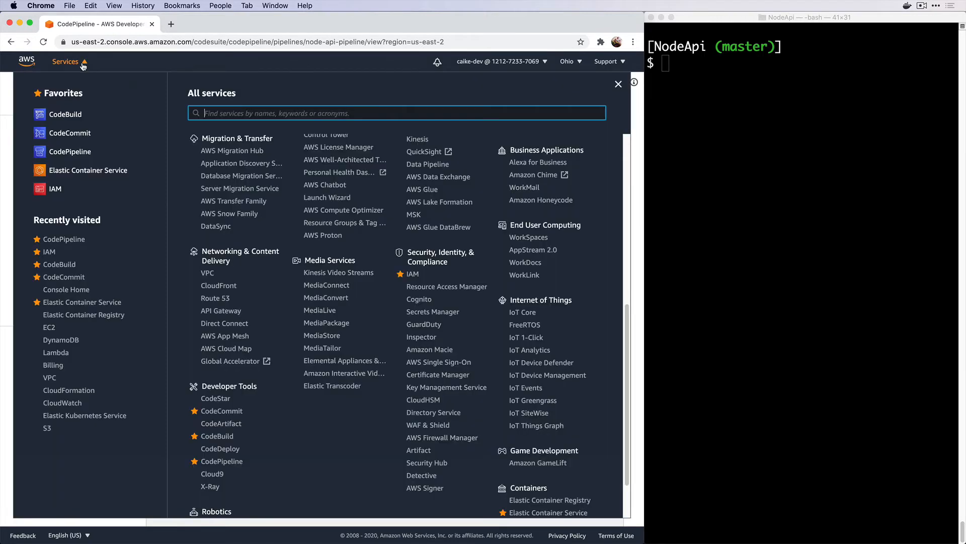
Go to Elastic Container Service's empty ECR Repositories list, then switch to the terminal
left_click(75, 171)
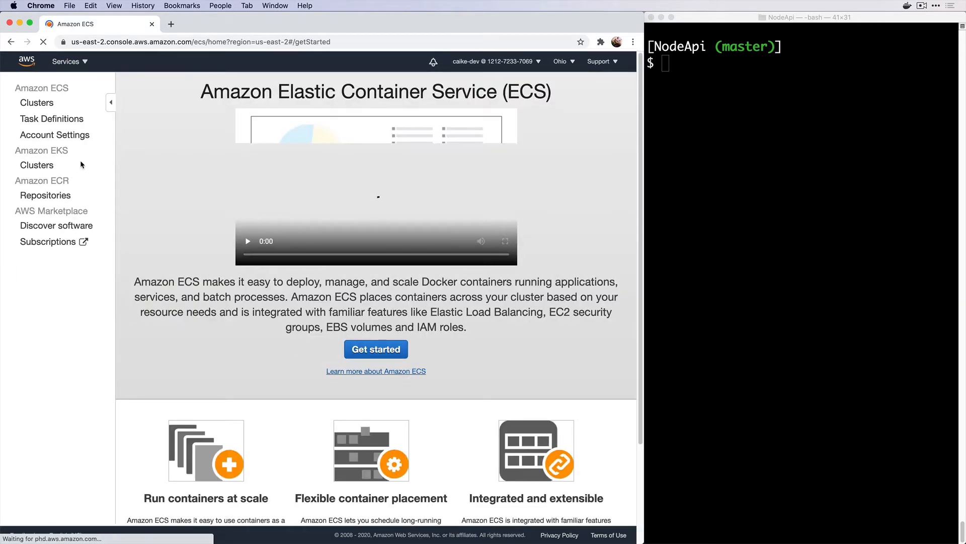
left_click(46, 195)
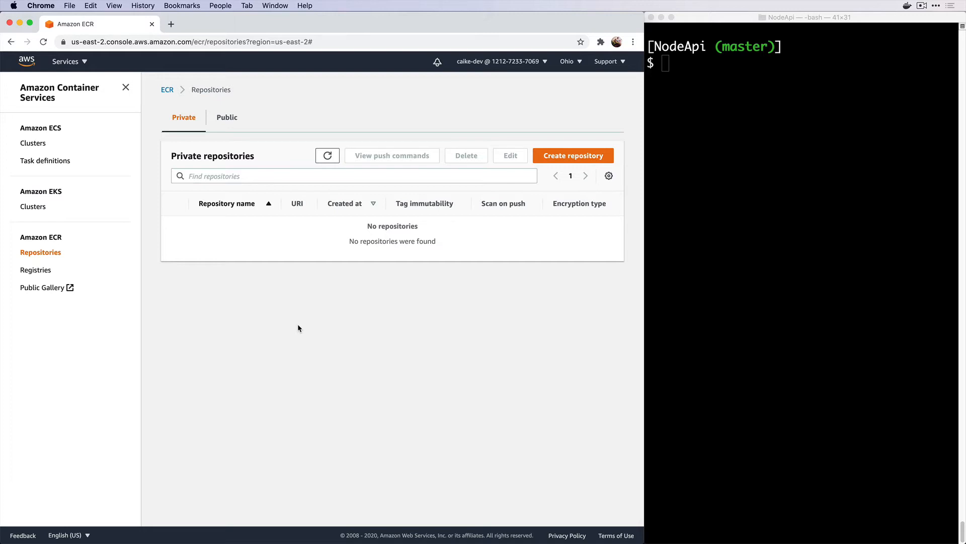
left_click(710, 282)
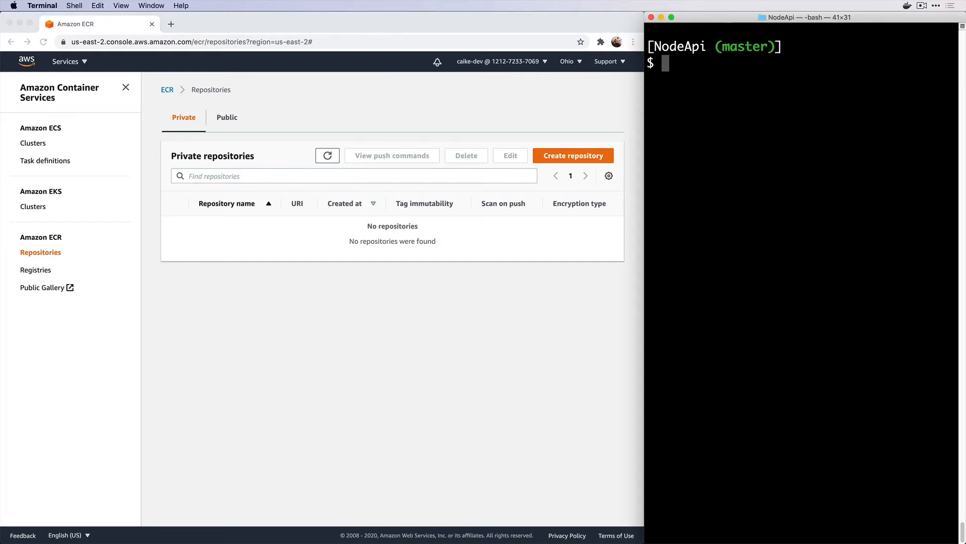
Open the NodeApi folder in VS Code with 'code .' and open its Dockerfile
type("code .")
key("Return")
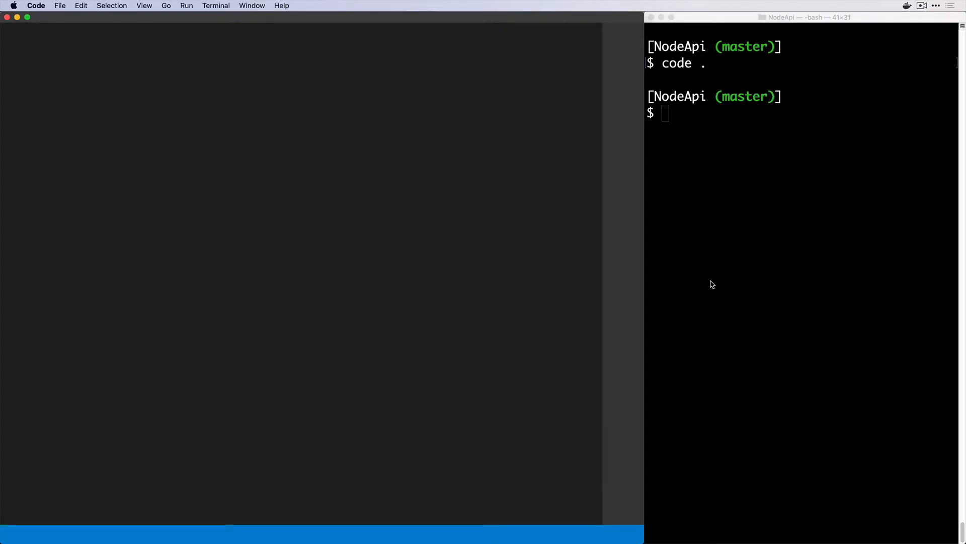
key("super+p")
type("docker")
key("Return")
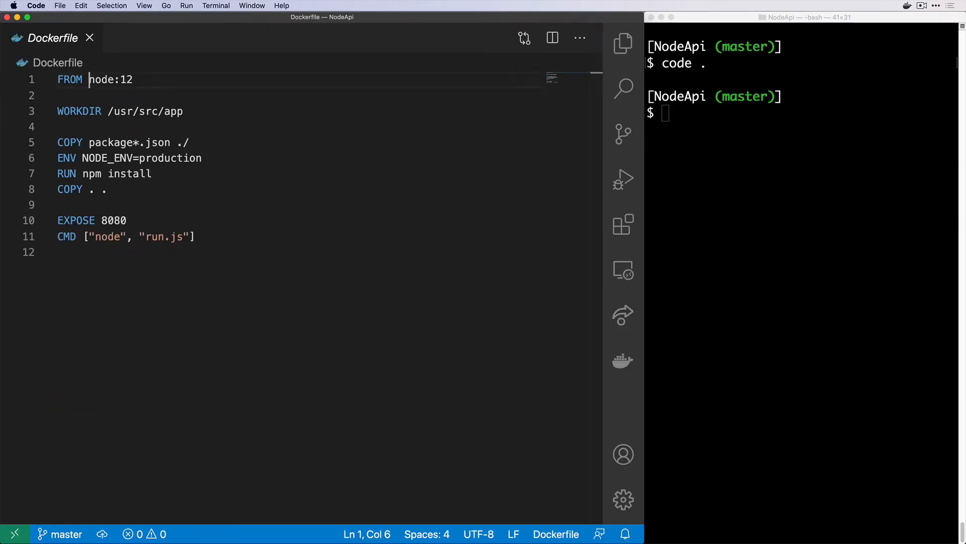
Highlight the FROM node:12 line for review, then close the Dockerfile
left_click(151, 83)
key("shift+Left")
key("shift+Left")
key("shift+Left")
key("shift+Left")
key("shift+Left")
key("shift+Left")
key("shift+Left")
key("shift+Left")
key("shift+Left")
key("shift+Left")
key("shift+Left")
key("shift+Left")
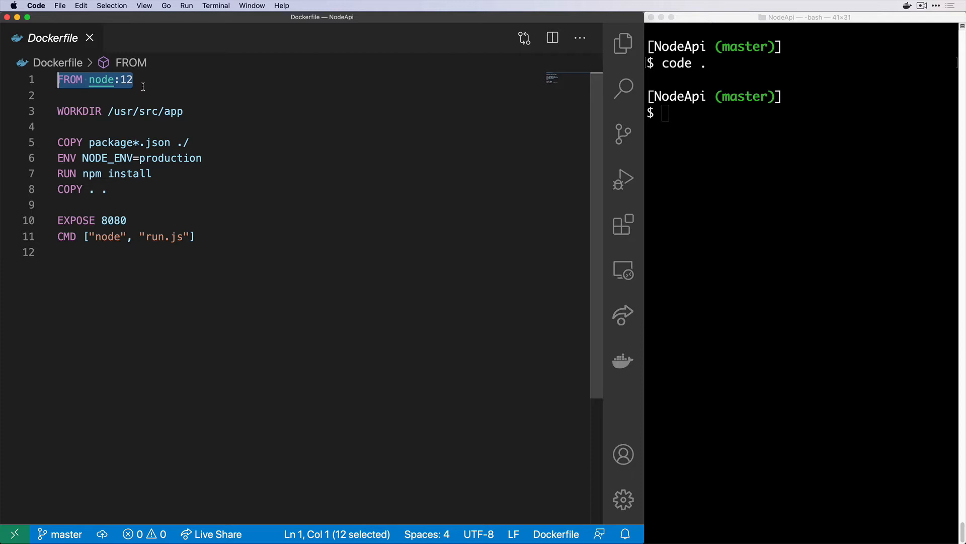
left_click(143, 86)
key("super+w")
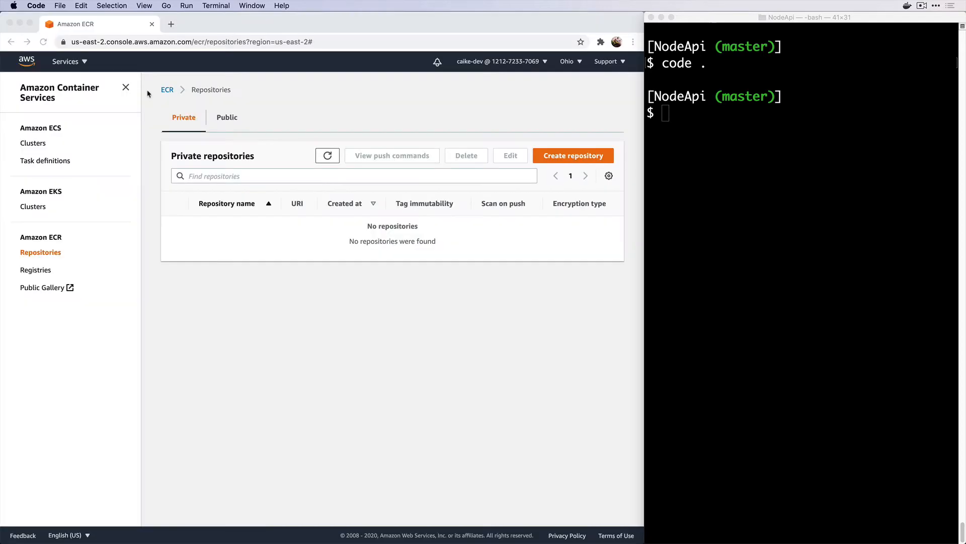
Create a private ECR repository named node with default settings
left_click(561, 317)
left_click(539, 156)
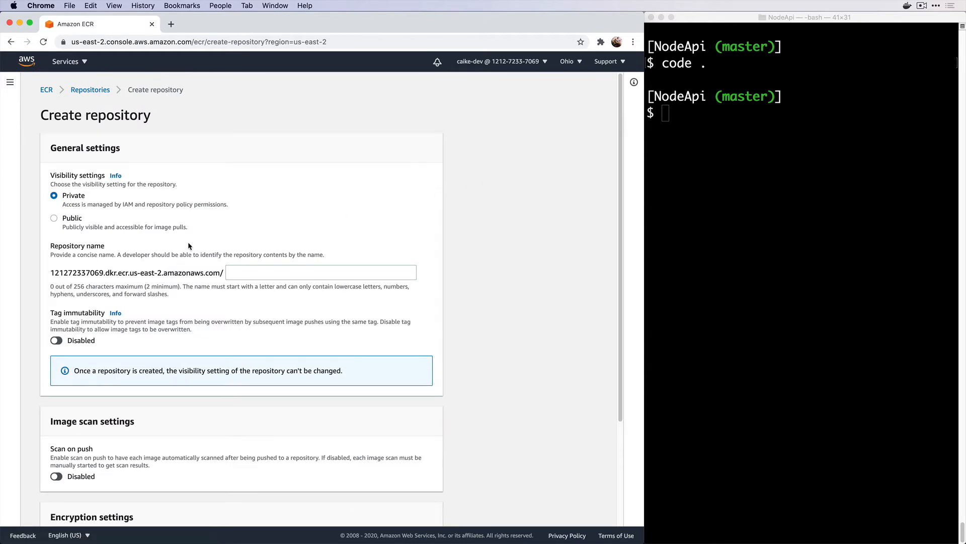
left_click(237, 274)
type("node")
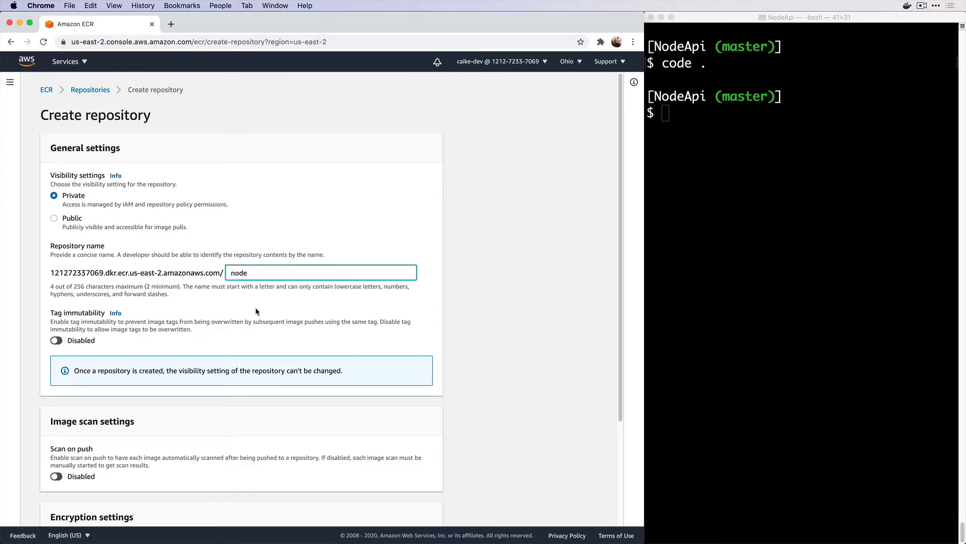
scroll(256, 307, "down", 5)
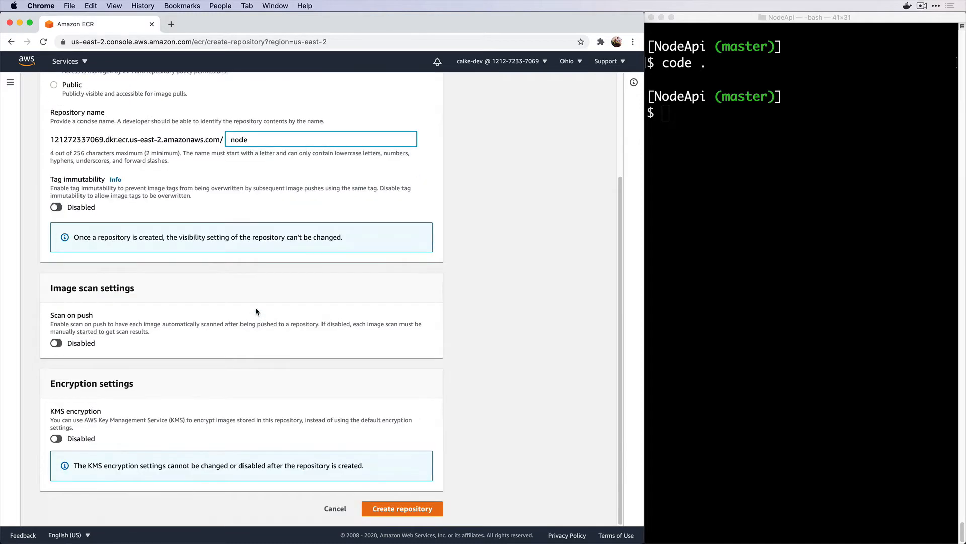
left_click(370, 508)
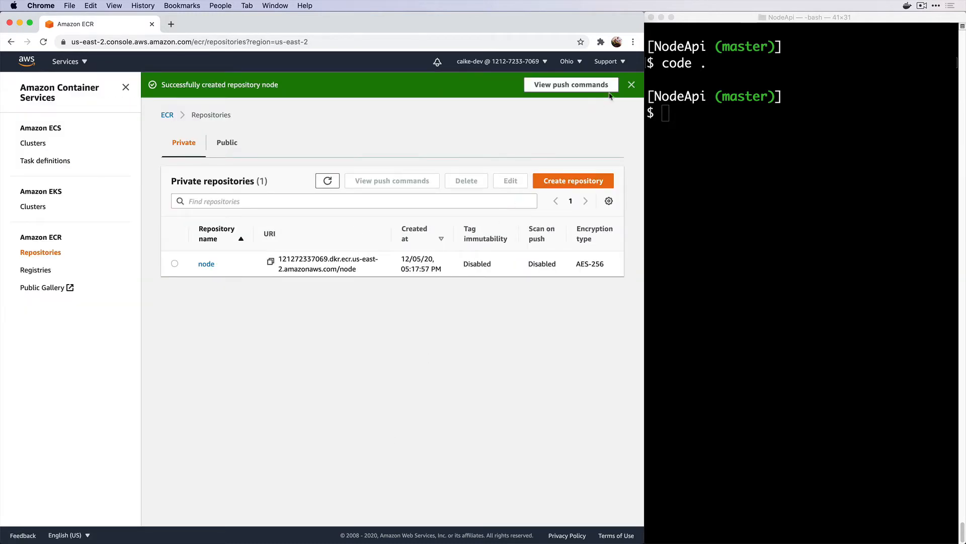
left_click(632, 84)
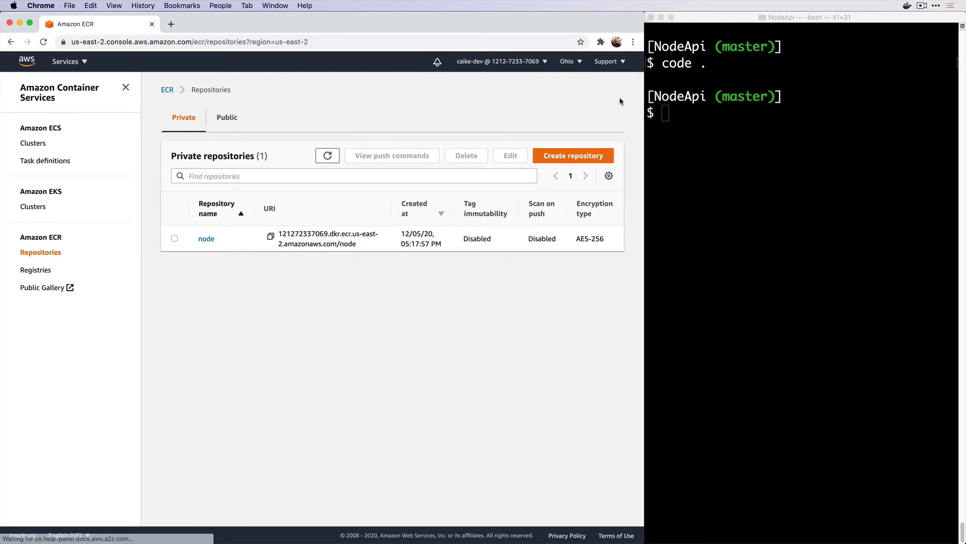
Create a second private ECR repository named node-api with default settings
left_click(590, 159)
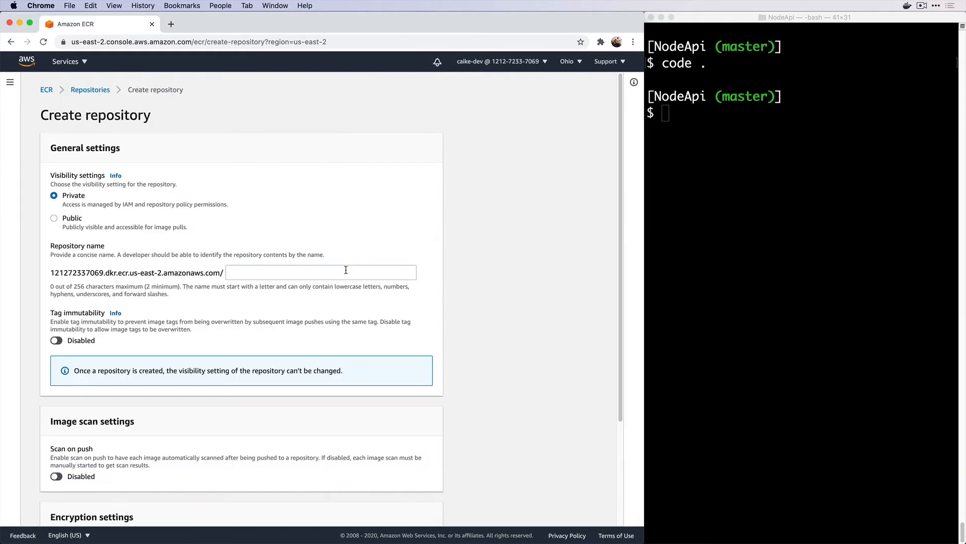
left_click(345, 271)
type("node-api")
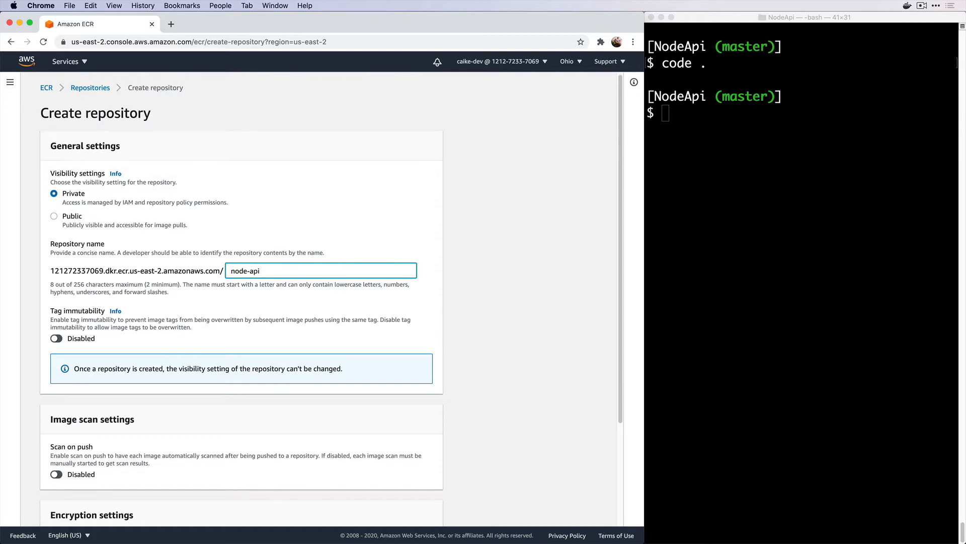
scroll(352, 318, "down", 5)
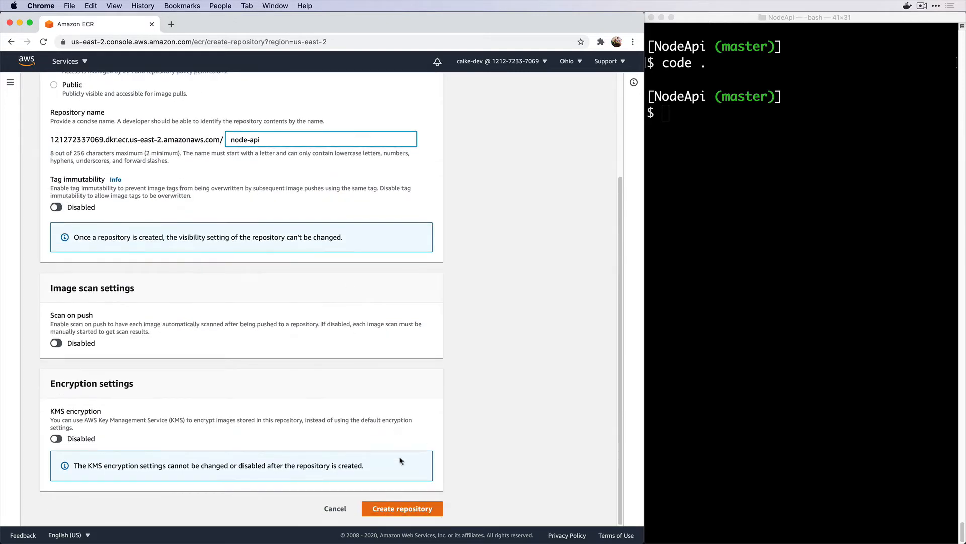
left_click(388, 509)
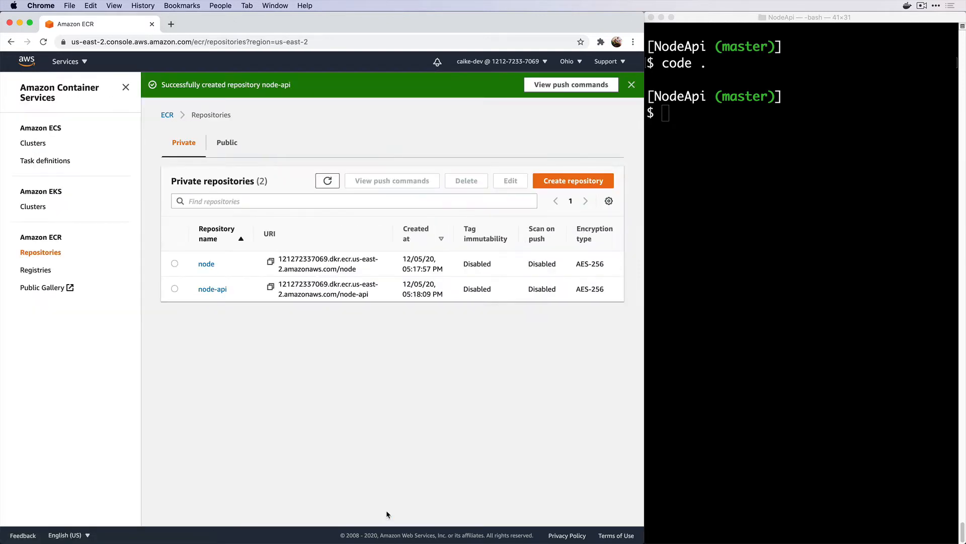
left_click(631, 85)
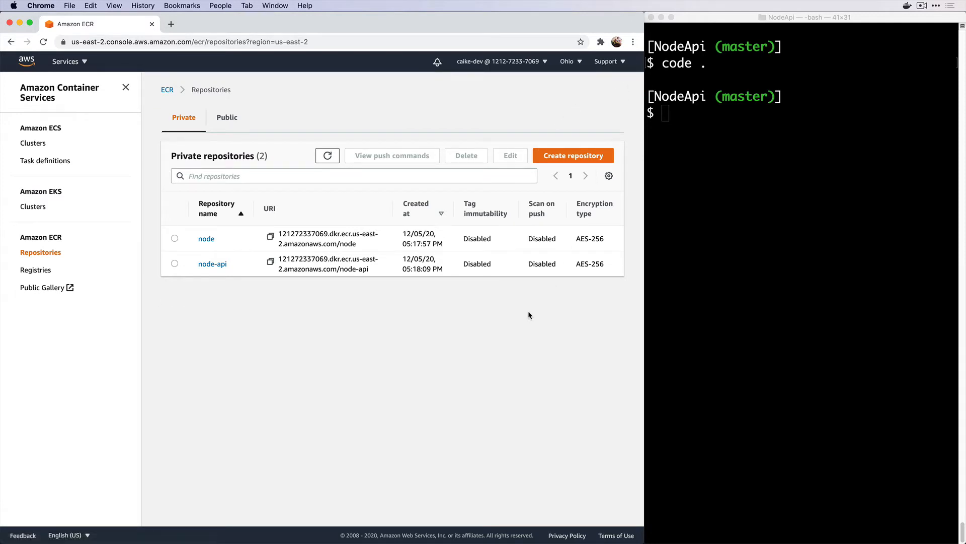
Open the node repository's push commands and copy the aws ecr login command
left_click(207, 238)
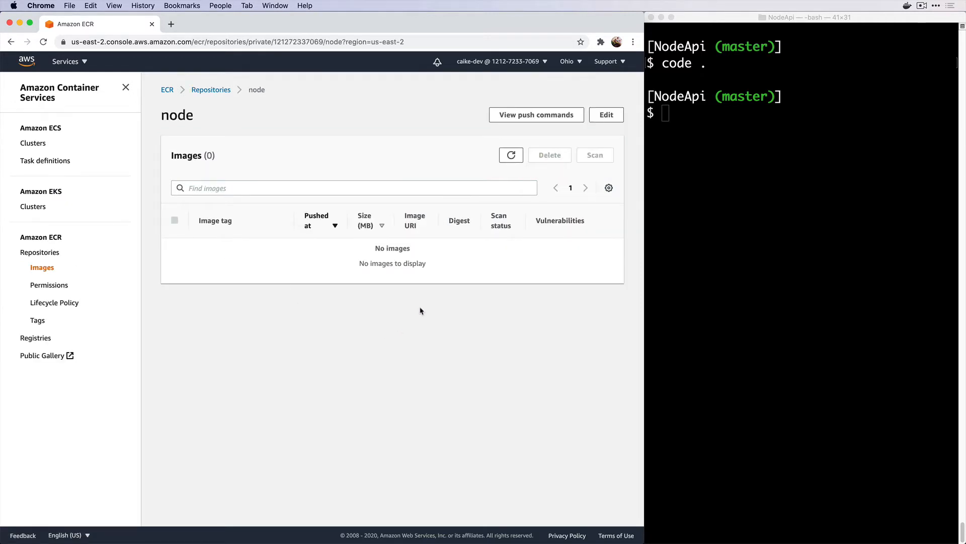
left_click(522, 115)
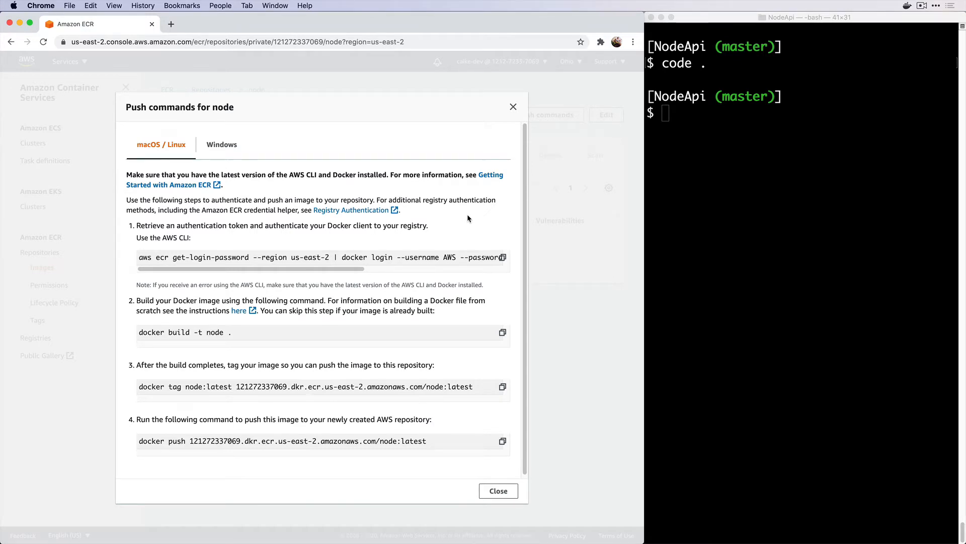
left_click(502, 257)
Clear the terminal and run the pasted aws ecr Docker login command
left_click(714, 181)
type("clear")
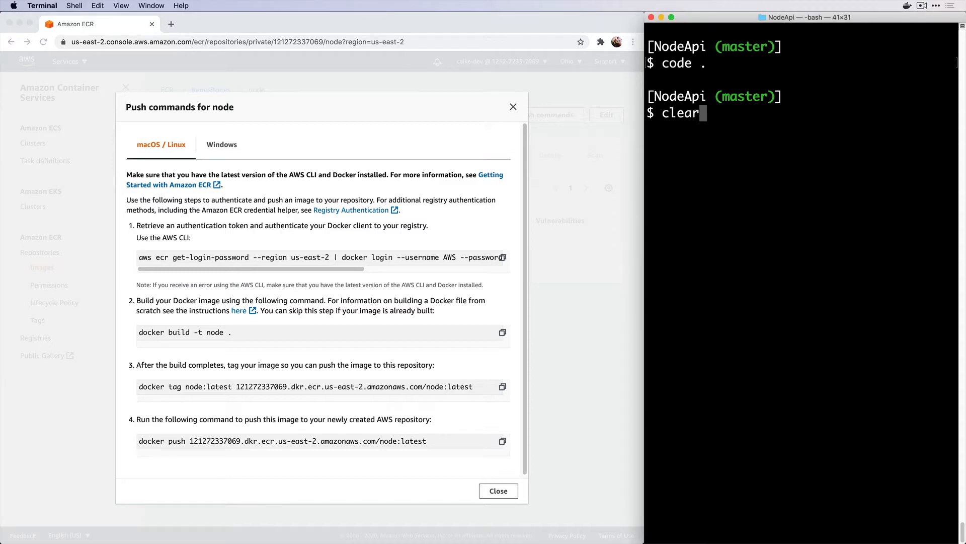
key("Return")
key("super+v")
key("Return")
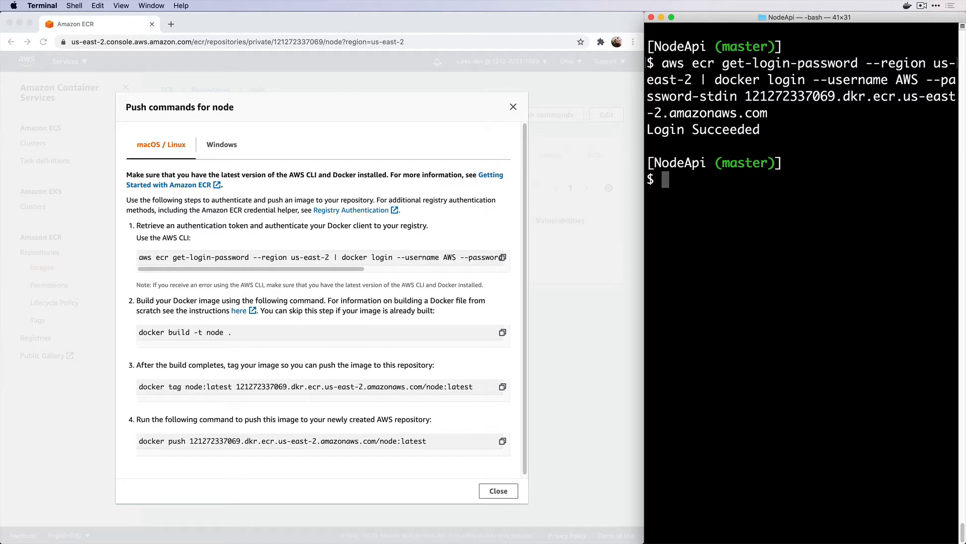
Pull the node:12 image with docker pull node:12 and clear the terminal
type("clear")
key("Return")
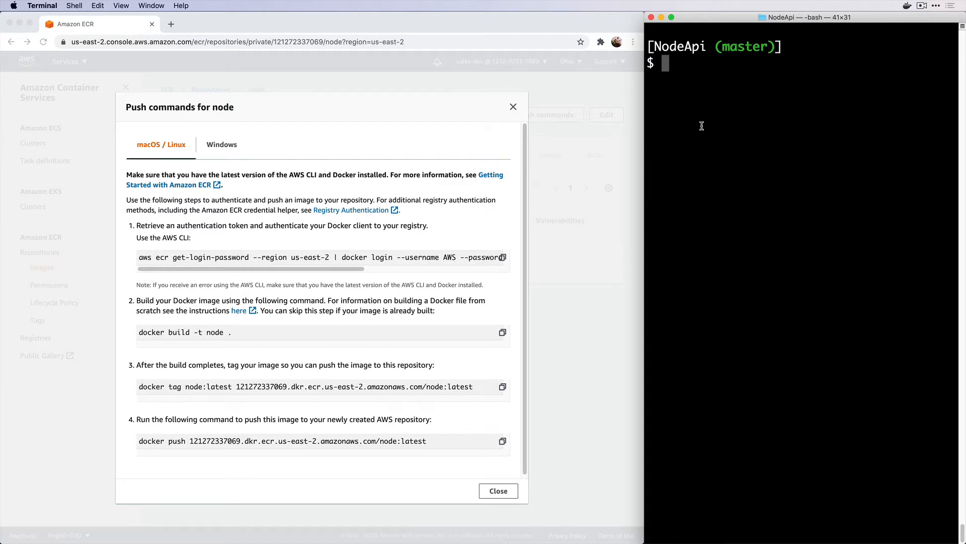
type("docker ")
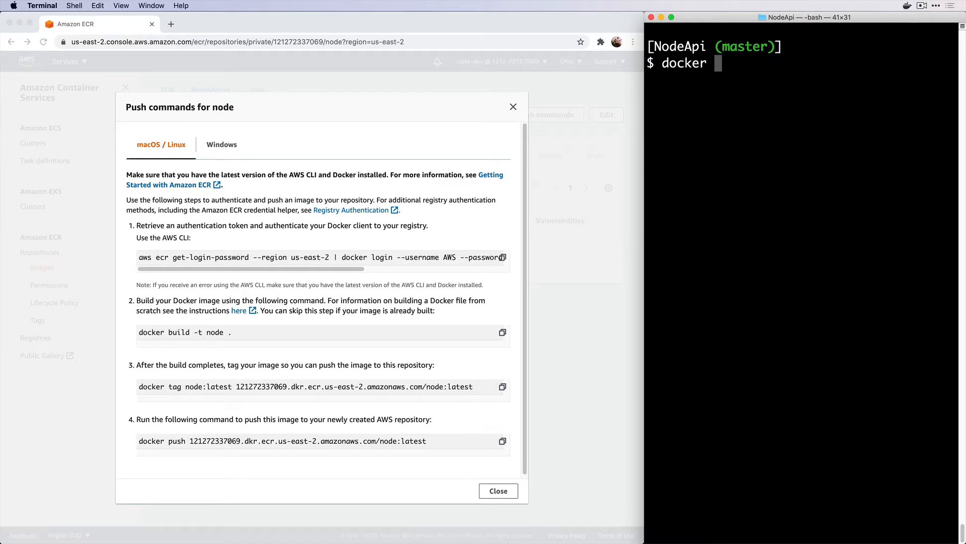
type("pull node:1")
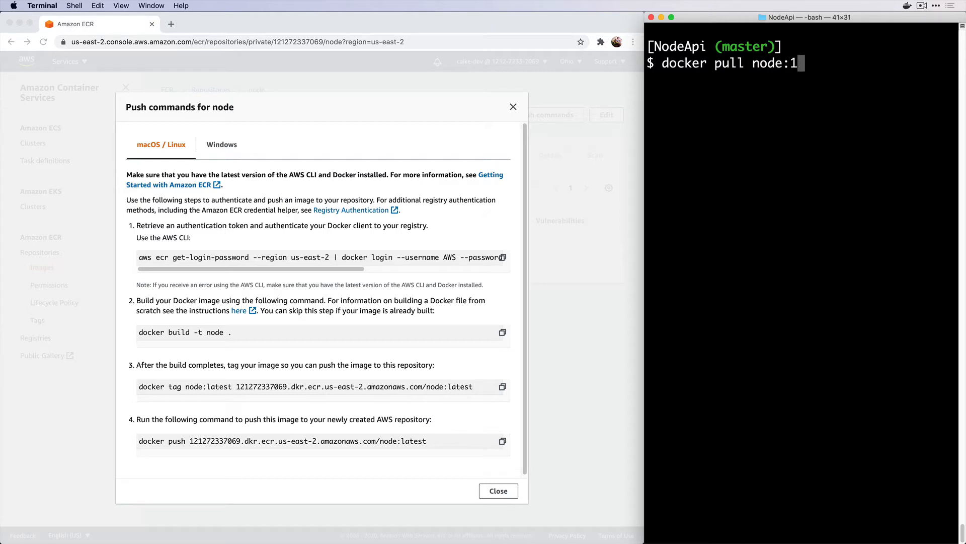
type("2")
key("Return")
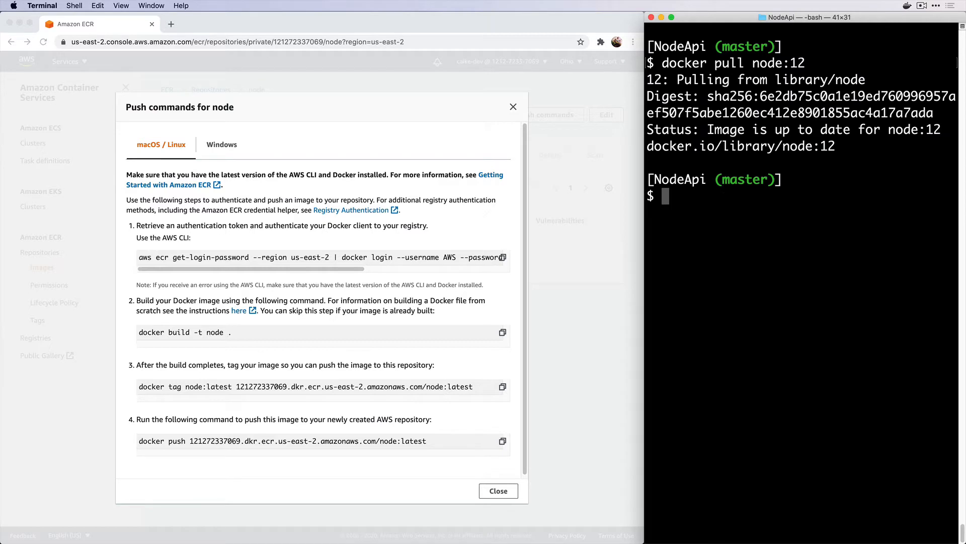
type("clear")
key("Return")
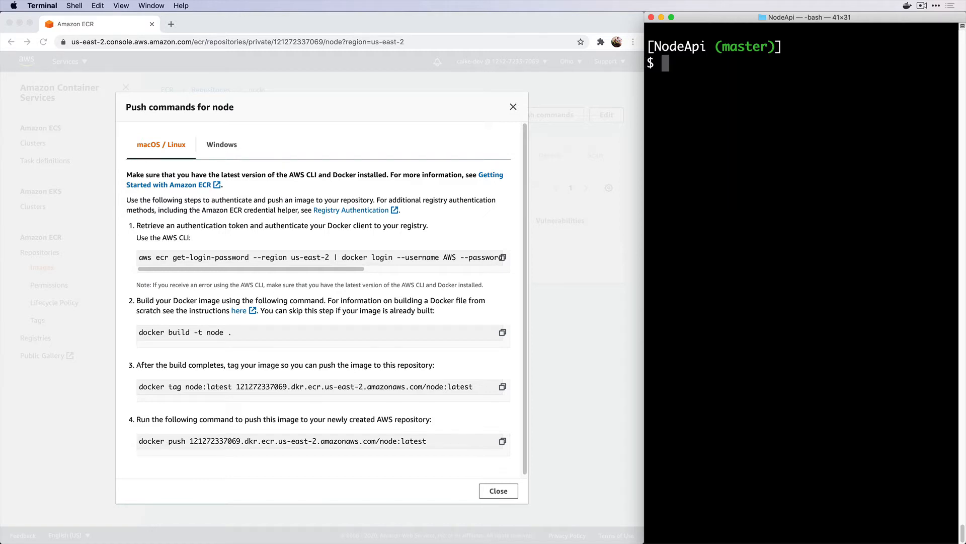
Tag the local node:12 image as node:12 in the ECR node repository
left_click(503, 387)
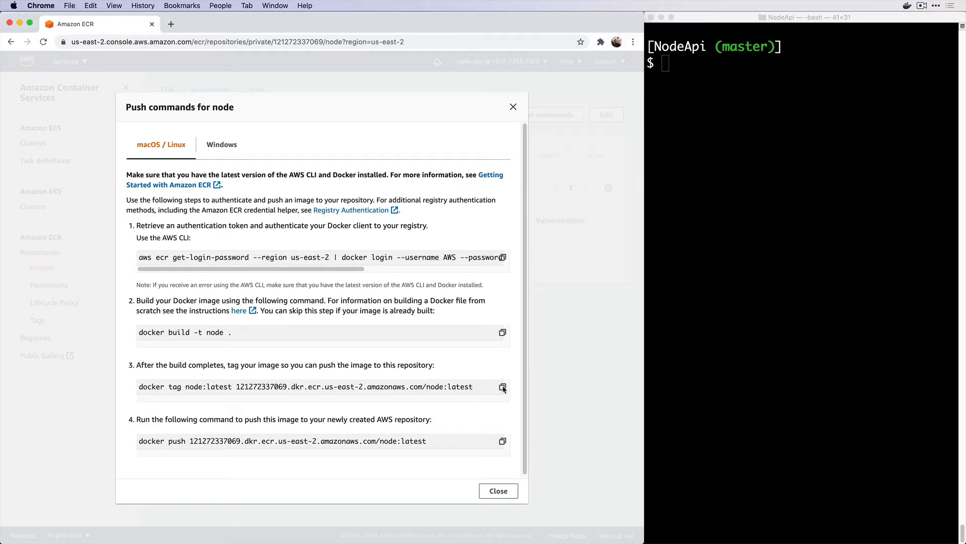
left_click(746, 146)
key("super+v")
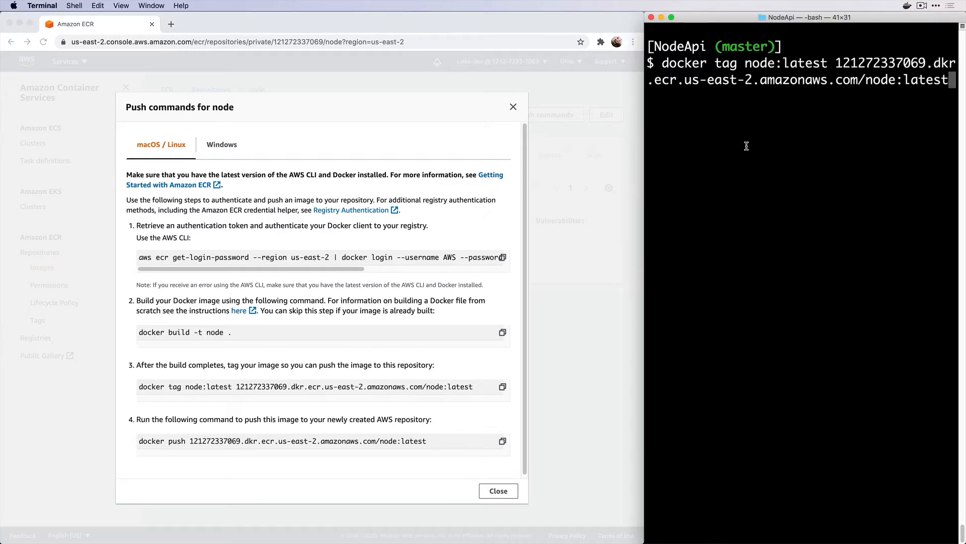
key("ctrl+a")
key("Right")
key("Right")
key("Right")
key("Right")
key("Right")
key("Right")
key("Right")
key("Right")
key("Right")
key("Right")
key("Right")
key("Right")
key("Right")
key("Right")
key("Right")
key("Right")
key("Delete")
key("Delete")
key("Delete")
key("Delete")
key("Delete")
key("Delete")
type("12")
key("ctrl+e")
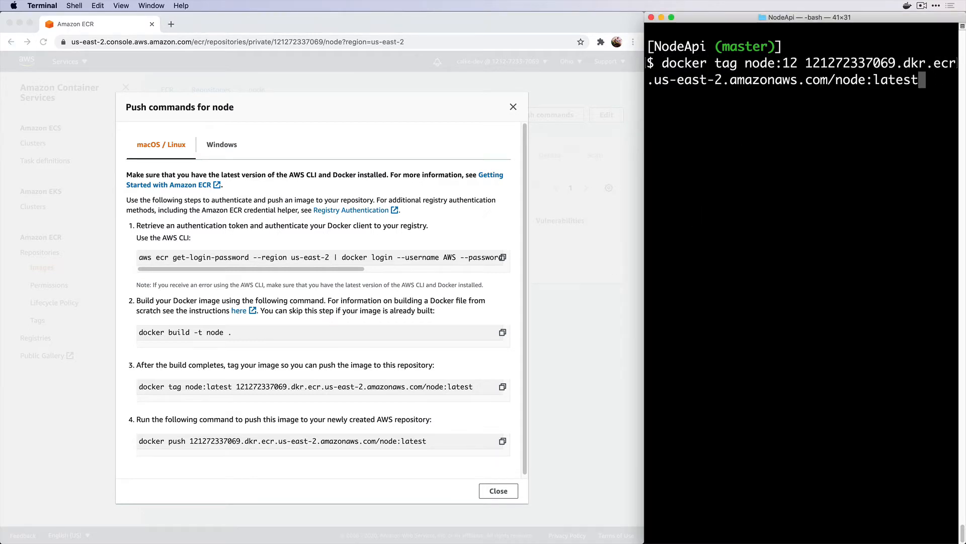
key("BackSpace")
key("BackSpace")
key("BackSpace")
key("BackSpace")
key("BackSpace")
key("BackSpace")
type("12")
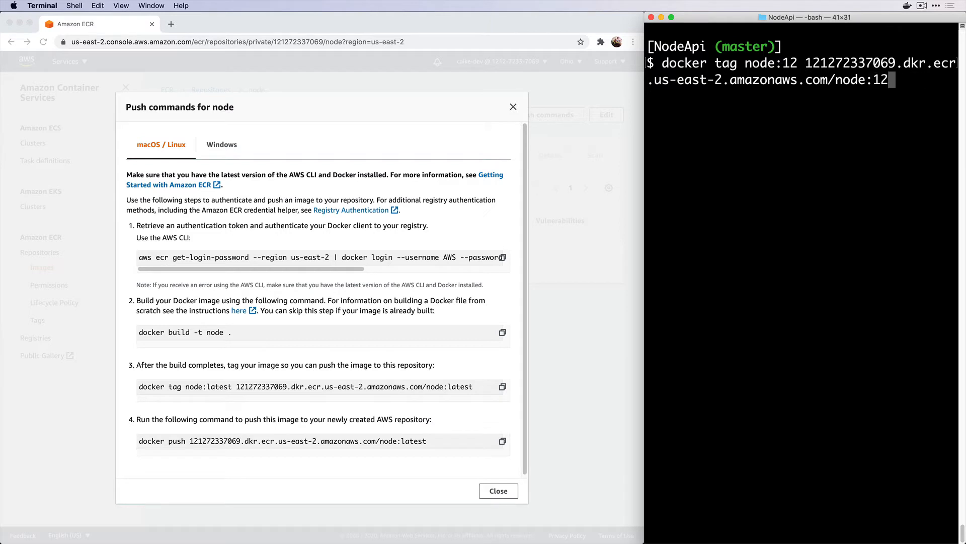
key("Return")
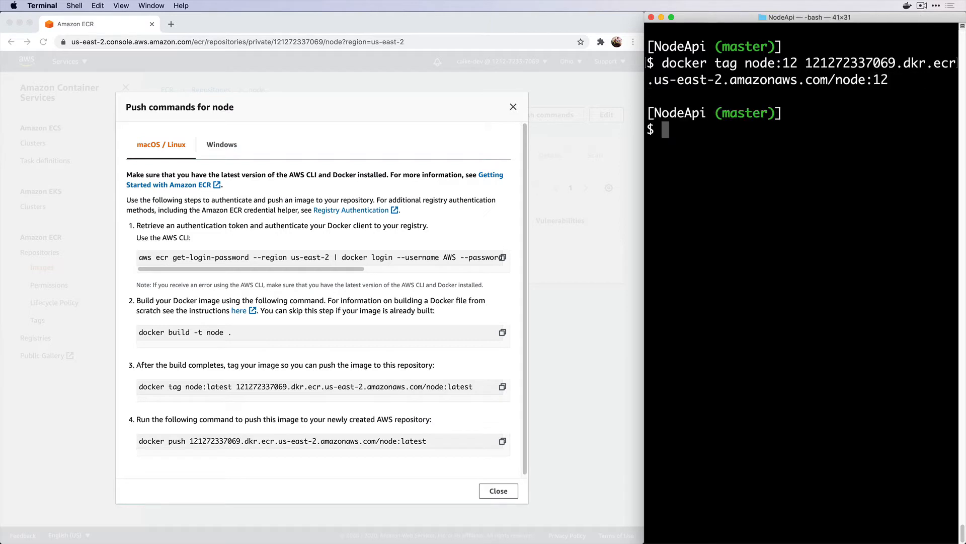
Push the node:12 tag to the ECR node repository and close the push commands dialog
left_click(502, 442)
left_click(699, 290)
key("super+v")
key("BackSpace")
key("BackSpace")
key("BackSpace")
key("BackSpace")
key("BackSpace")
key("BackSpace")
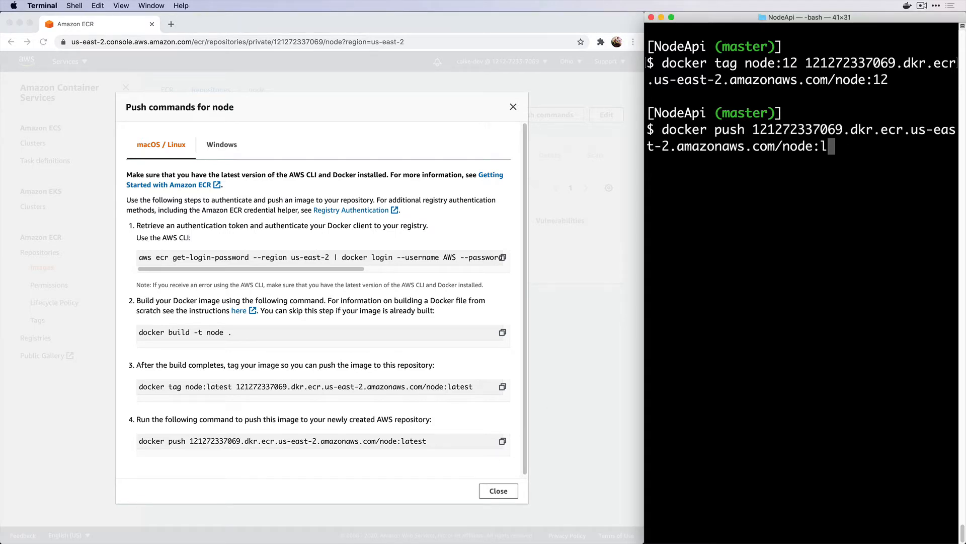
type("12")
key("Return")
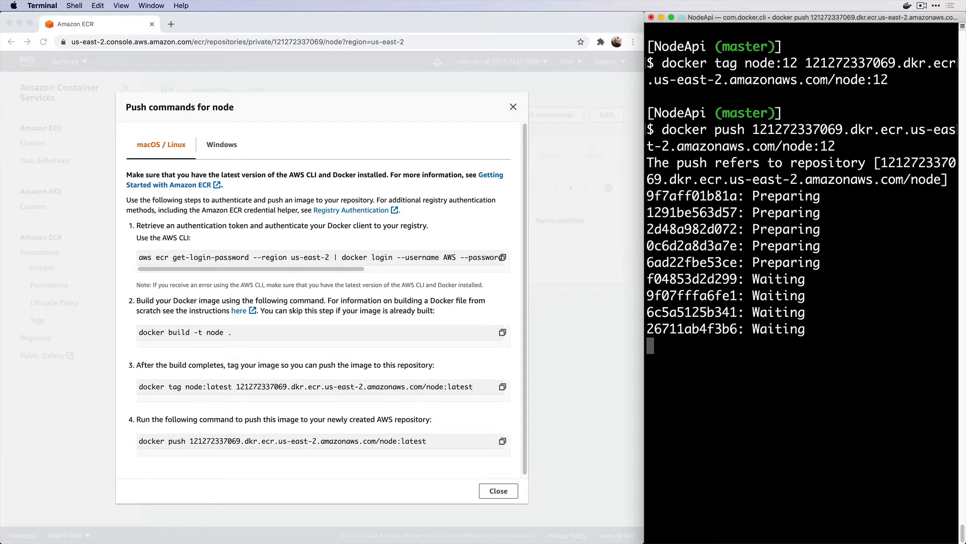
left_click(498, 491)
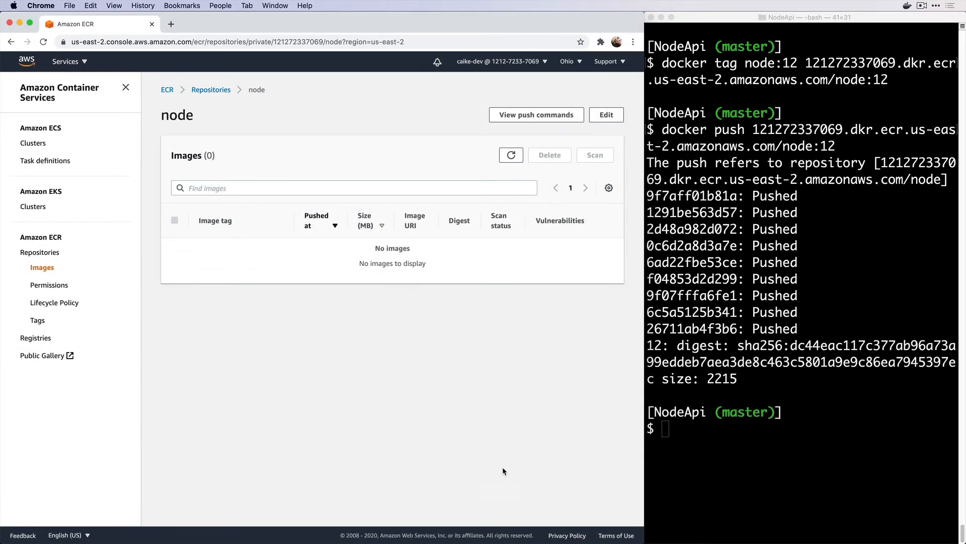
Refresh the ECR image list, open the image tagged 12, and copy its image URI
key("super+r")
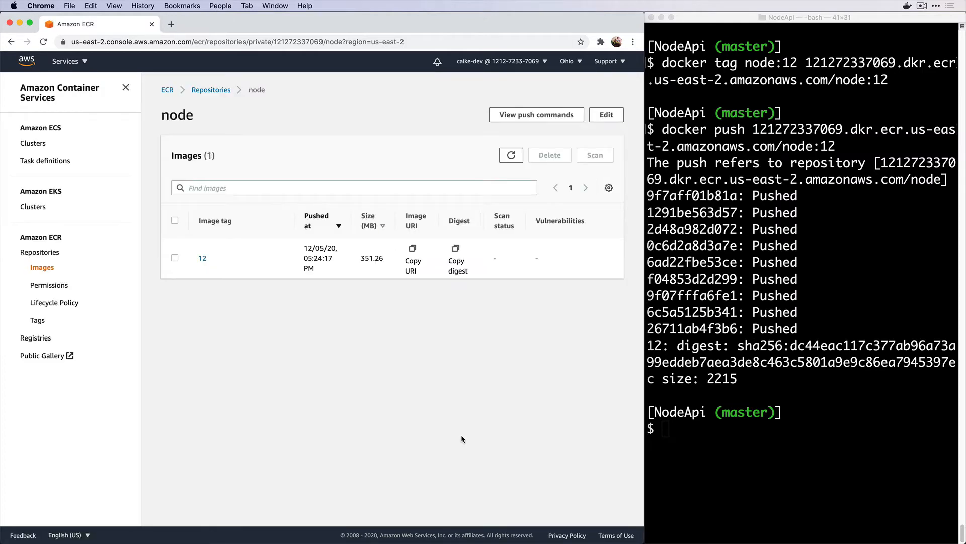
left_click(200, 258)
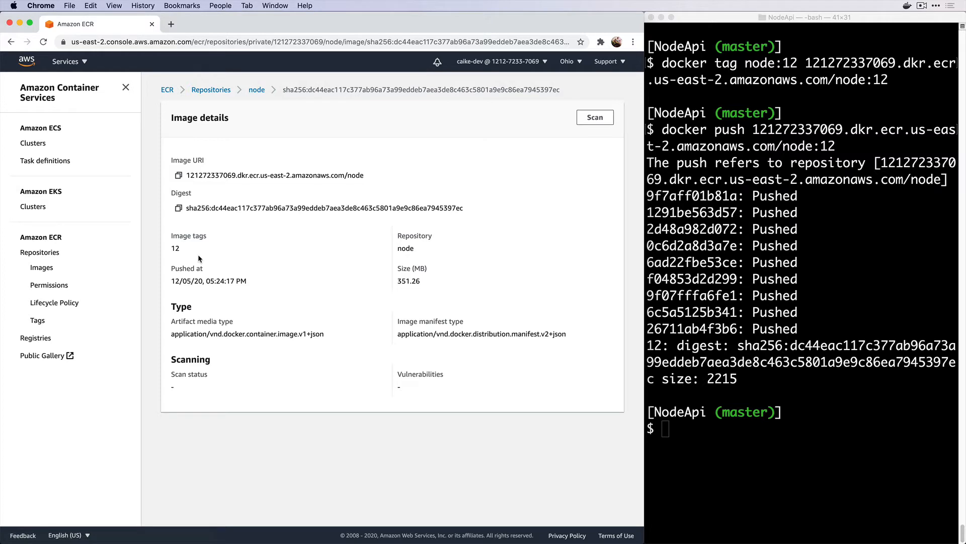
left_click(179, 176)
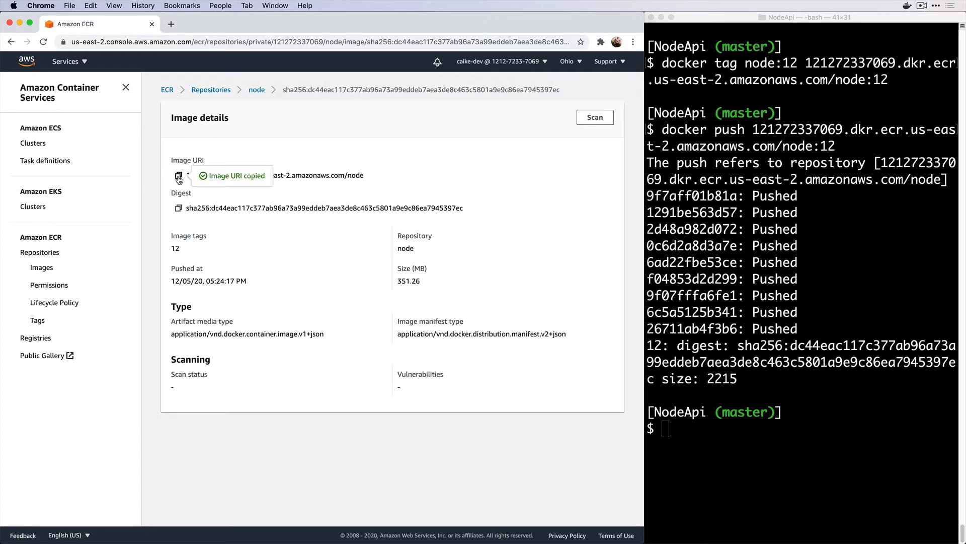
Clear the terminal and launch Visual Studio Code on the project with 'code .'
left_click(680, 323)
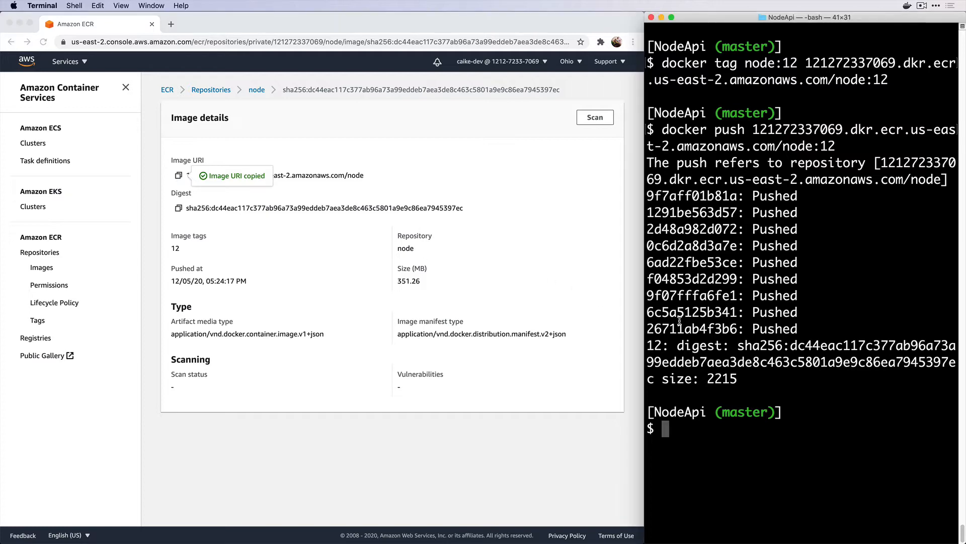
type("clear")
key("Return")
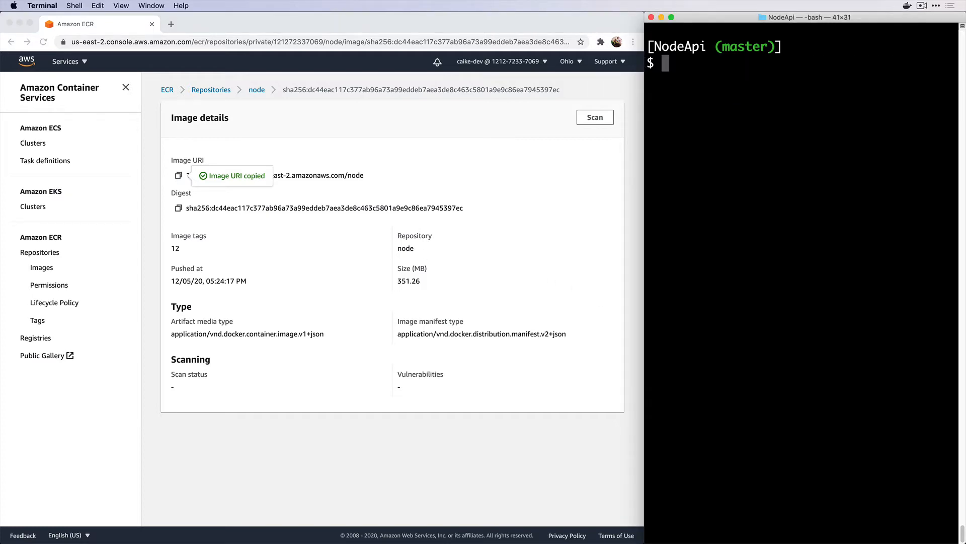
type("code .")
key("Return")
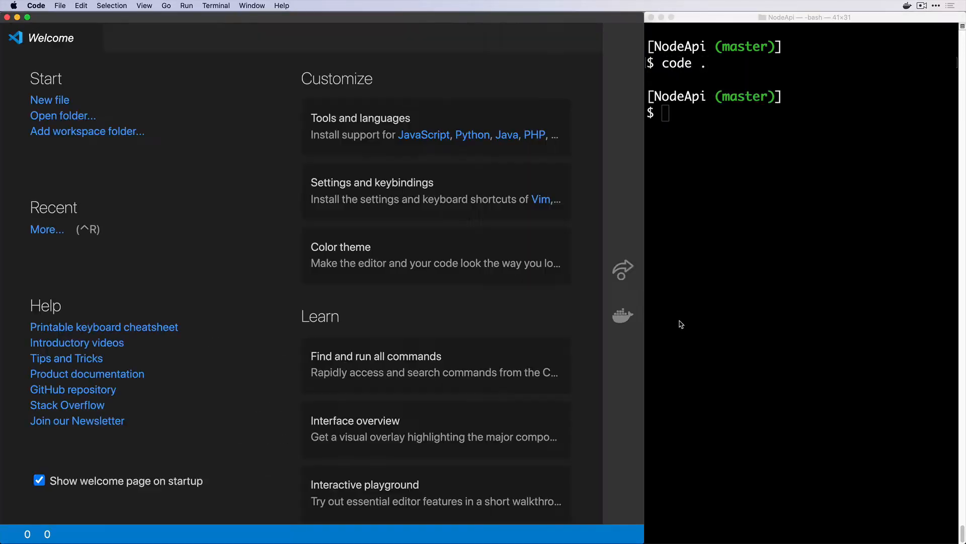
Open the Dockerfile and add an ARG REPO line set to the pasted ECR registry address
key("super+p")
type("dock")
key("Return")
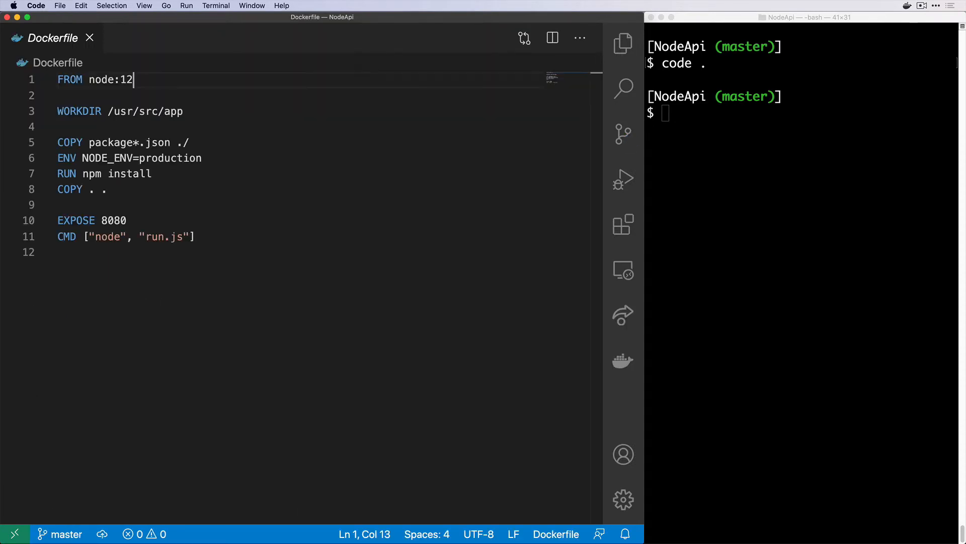
key("super+Left")
key("Return")
key("Up")
type("ARG RE{")
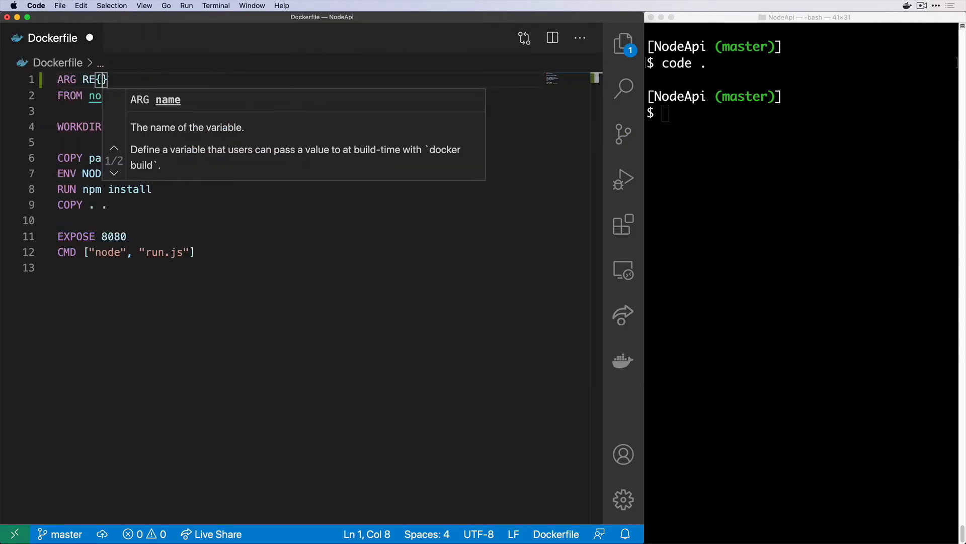
key("BackSpace")
type("PO=")
key("super+v")
key("BackSpace")
key("BackSpace")
key("BackSpace")
key("BackSpace")
key("BackSpace")
key("BackSpace")
key("BackSpace")
key("BackSpace")
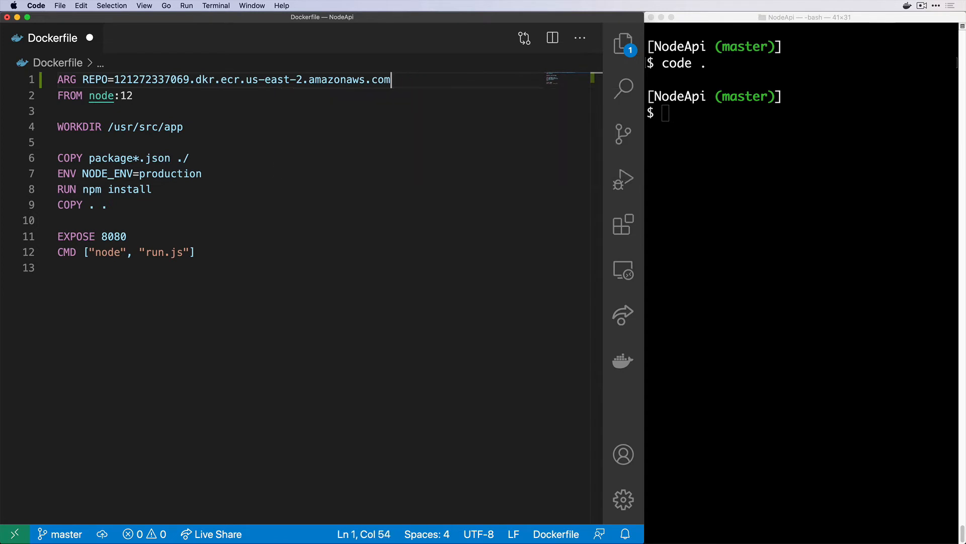
Change the base image to FROM ${REPO}/node:12, then save and close the Dockerfile
key("Down")
key("alt+Left")
key("alt+Left")
key("alt+Left")
type("${RE")
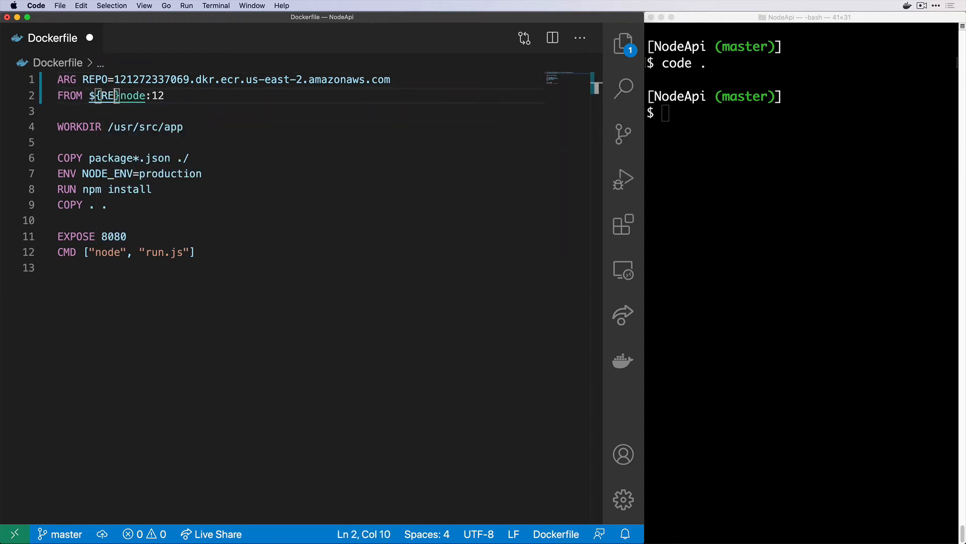
type("PO}/")
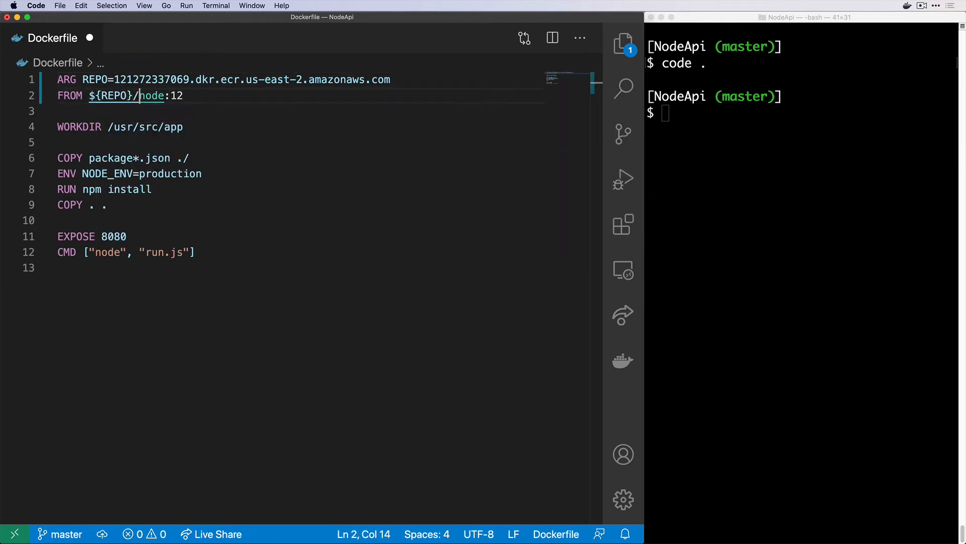
key("super+s")
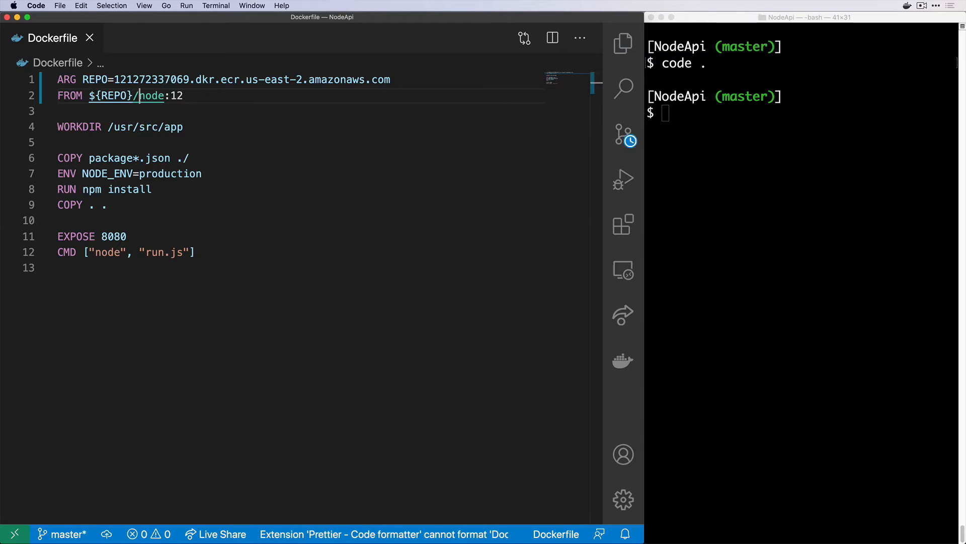
key("super+w")
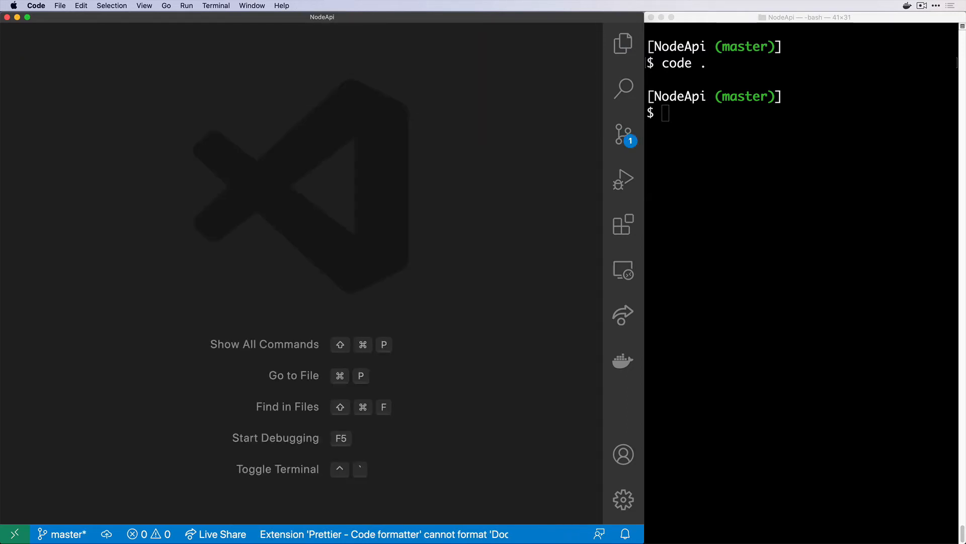
key("super+q")
Stage the Dockerfile, commit it as "Pull base image from ECR", and clear the terminal
left_click(896, 237)
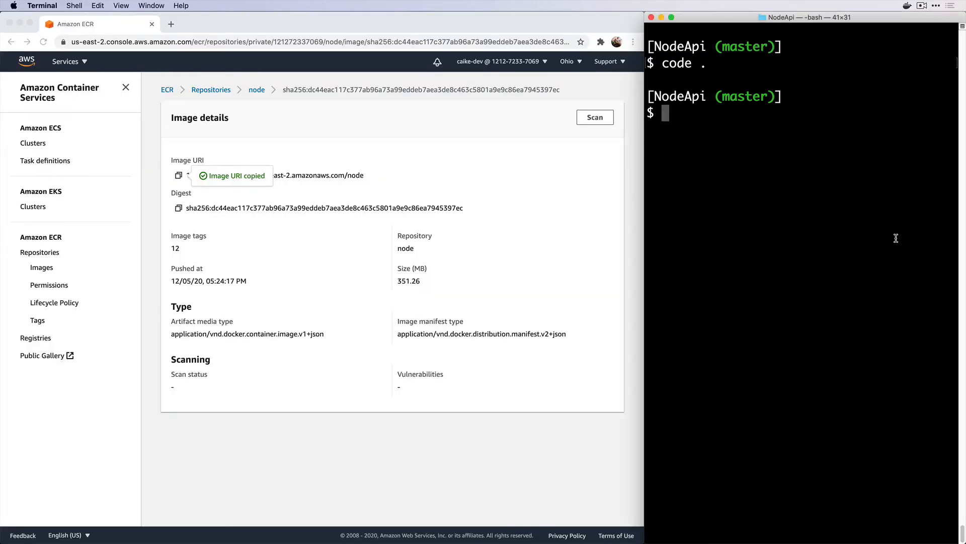
type("git add Dockerfile")
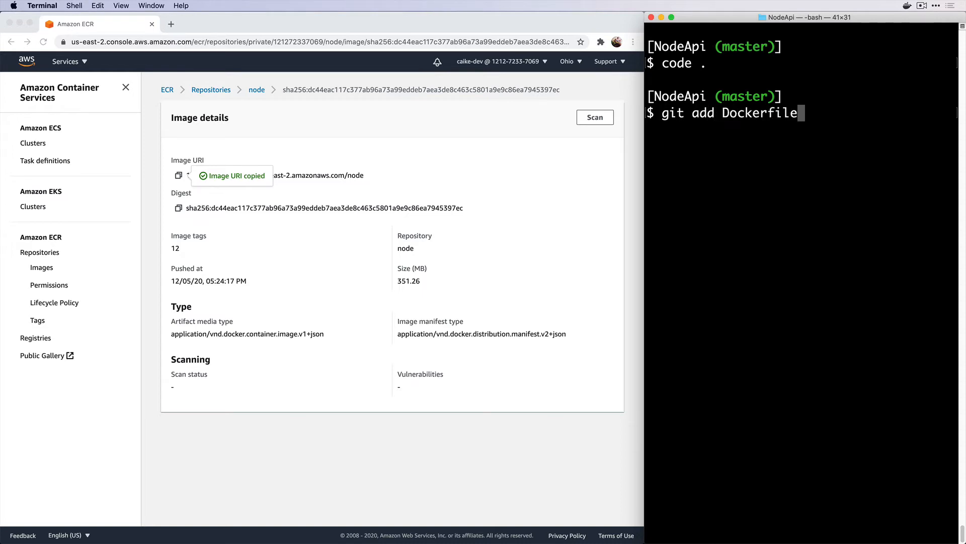
key("Return")
type("git commit ")
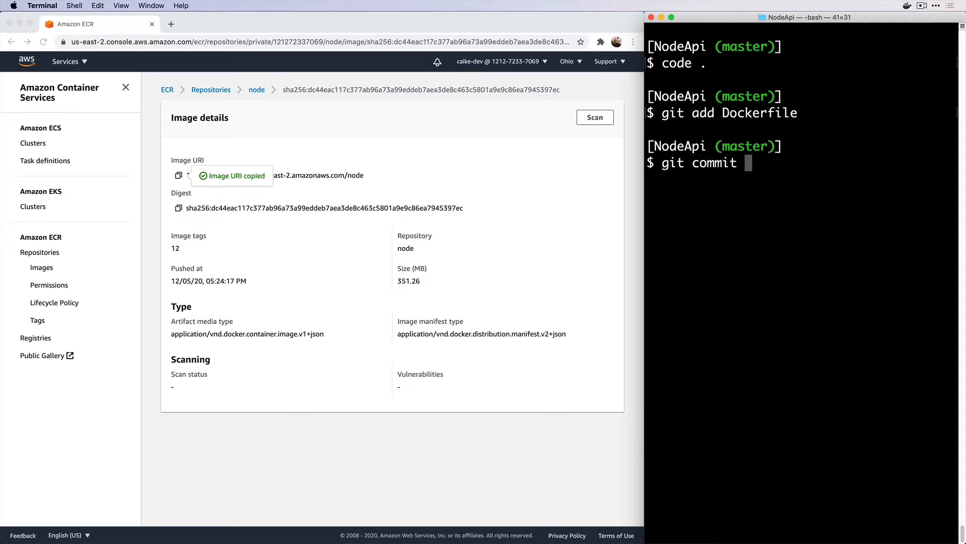
type("-m \"Pull ")
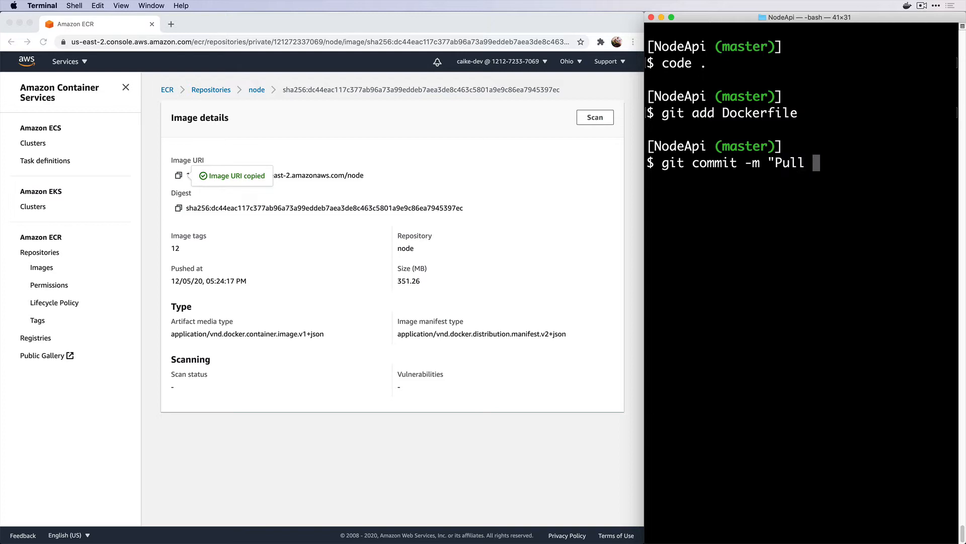
type("base image from ECR\"")
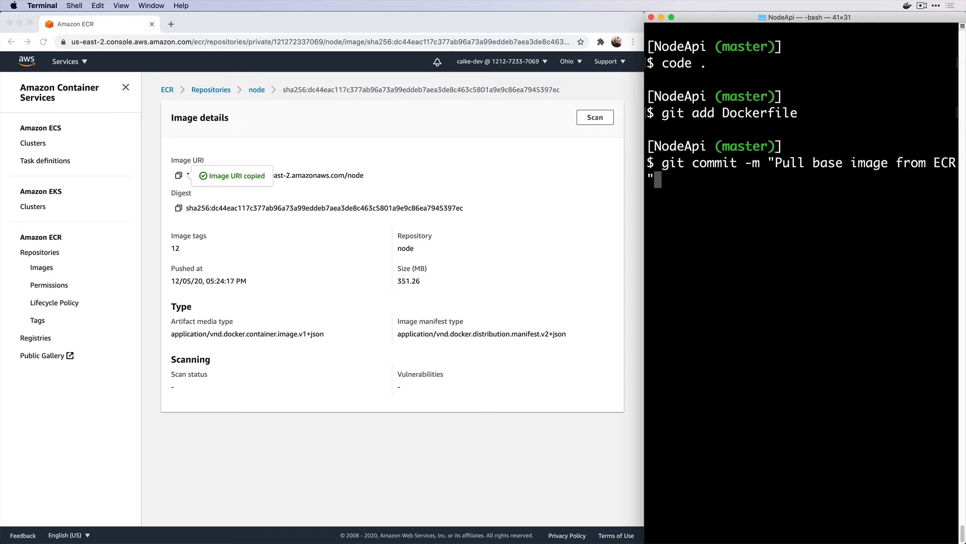
key("Return")
type("clear")
key("Return")
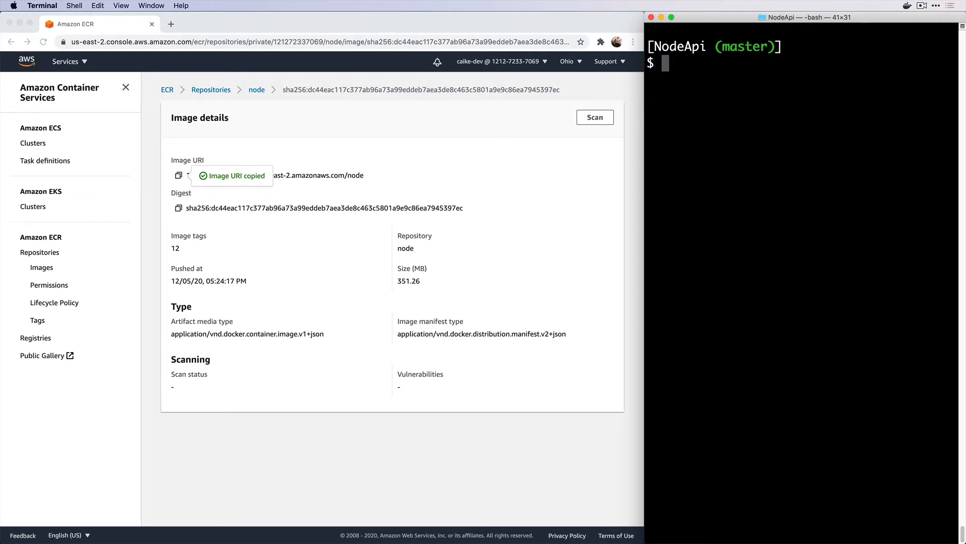
Open the project in Visual Studio Code and open buildspec.yml
type("code .")
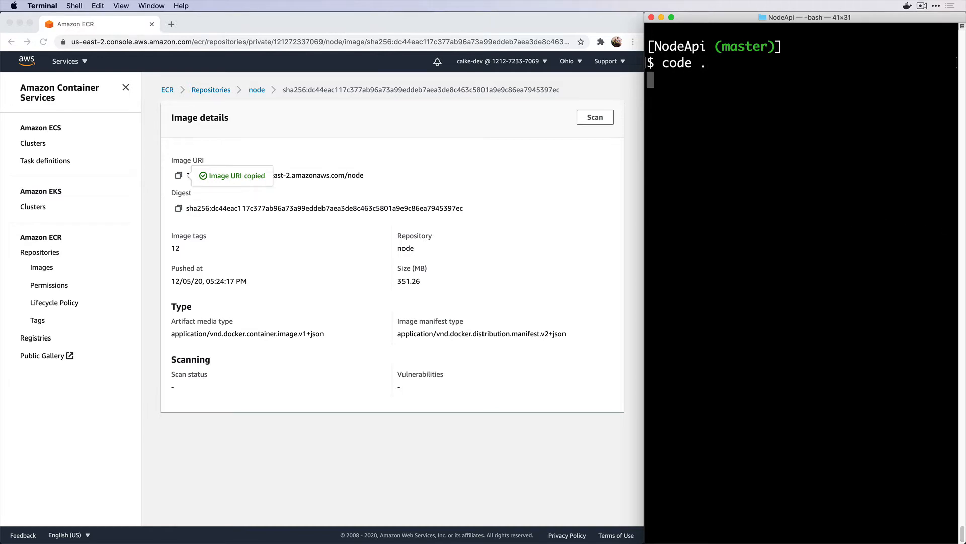
key("Return")
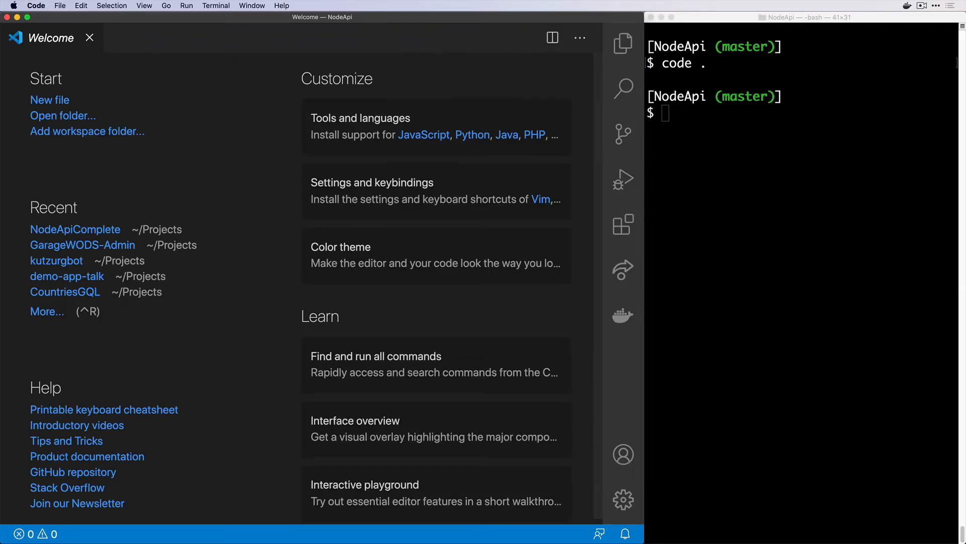
type("bui")
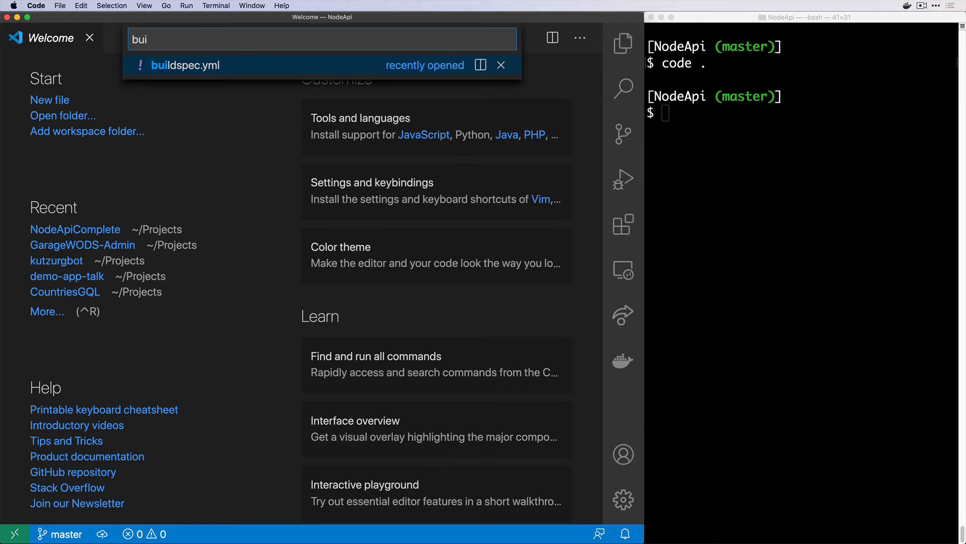
key("Return")
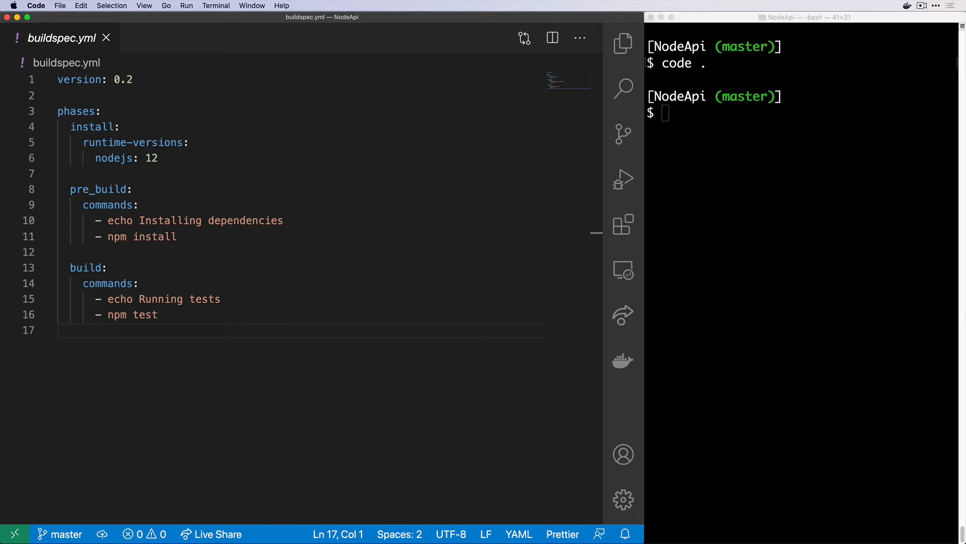
Add build commands 'echo Building and tagging Docker image' and the pasted ECR docker login command
key("Tab")
key("Tab")
key("Tab")
type("- echo ")
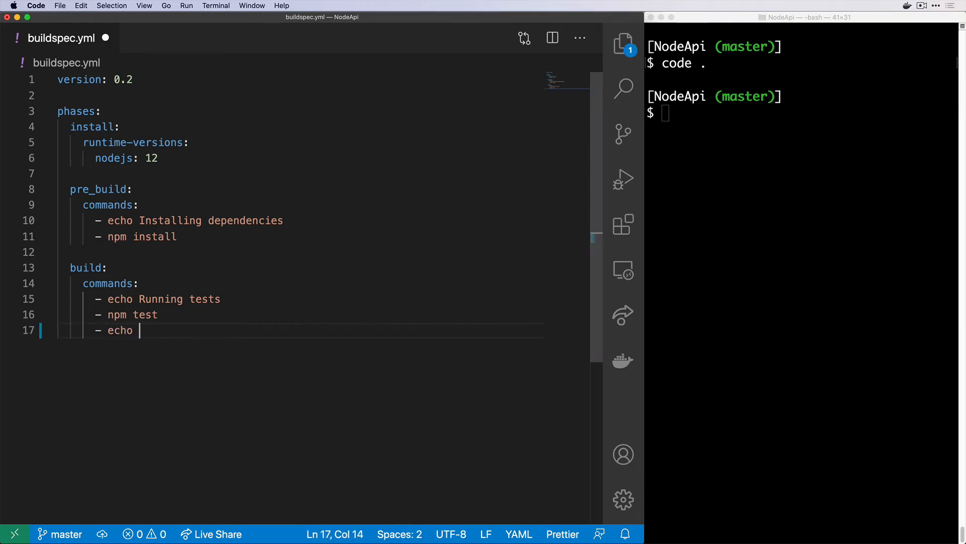
type("Building and ")
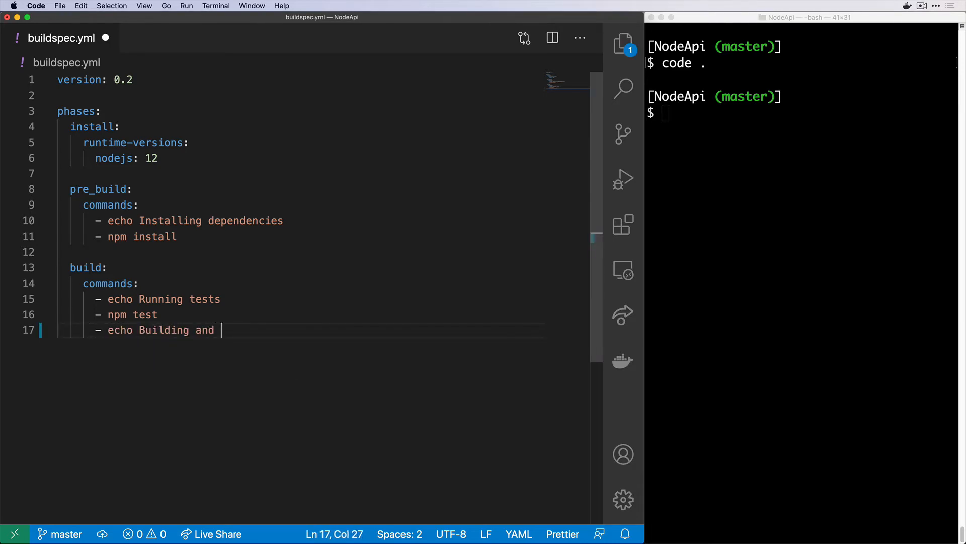
type("tagging Docker image")
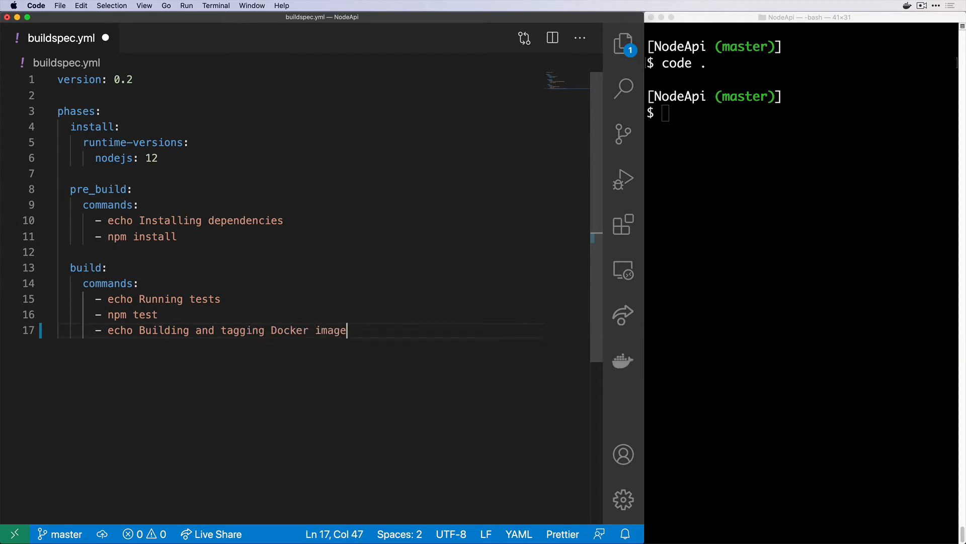
key("Return")
type("-")
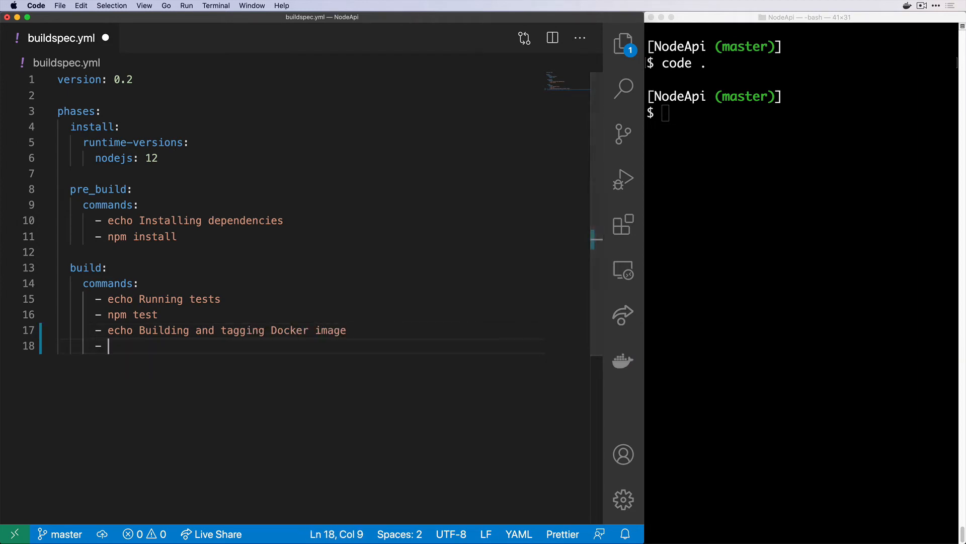
key("super+Tab")
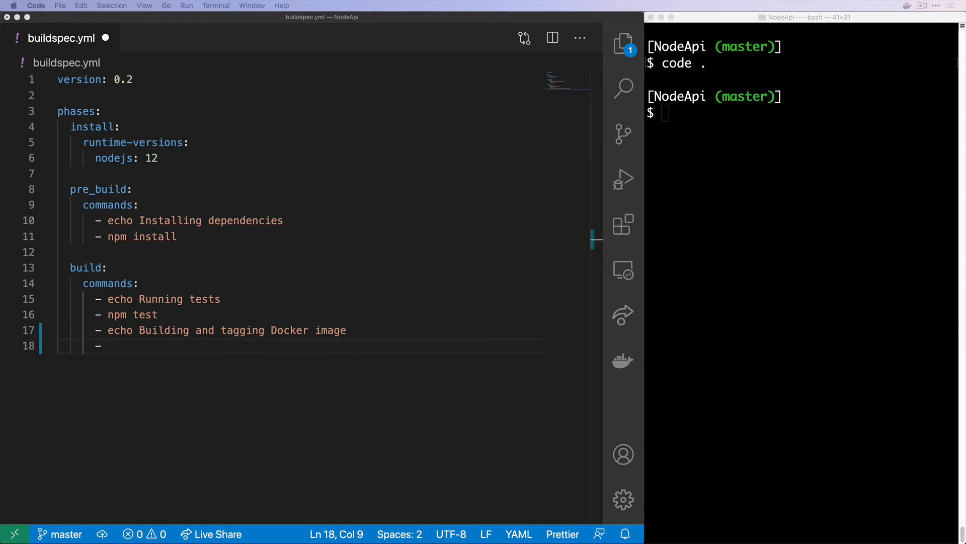
key("super+Tab")
key("super+v")
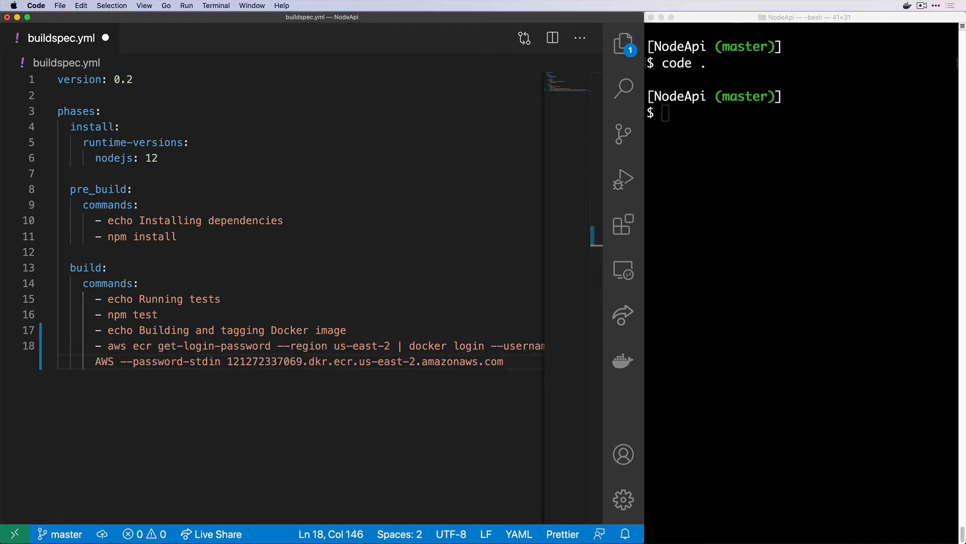
key("Return")
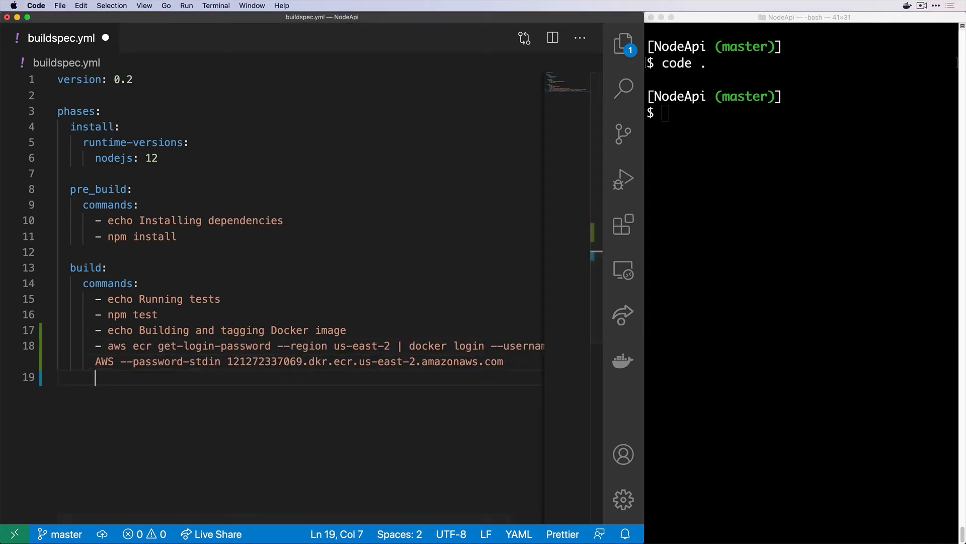
Add 'docker build -t node-api .' and the pasted docker tag command for the ECR registry
type("- docker bui")
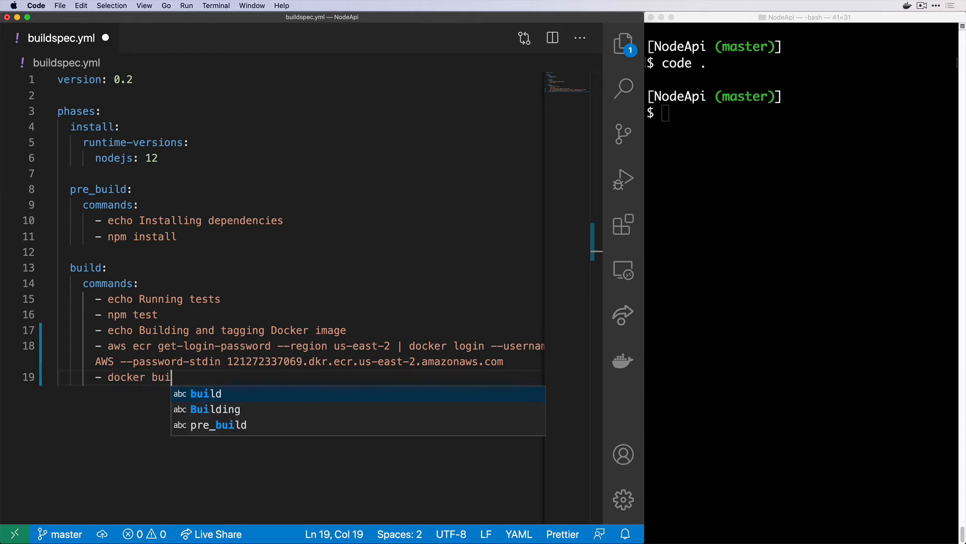
type("ld -t node")
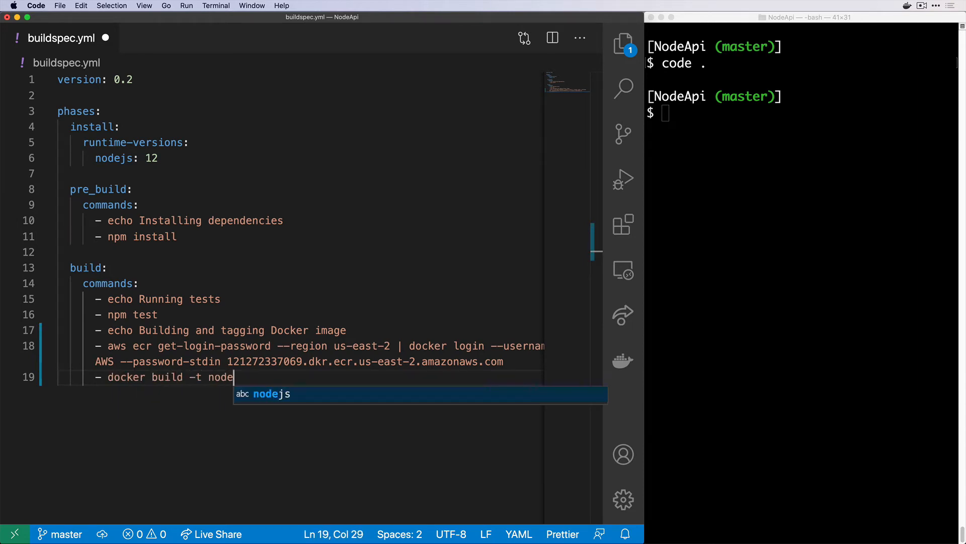
type("-api .")
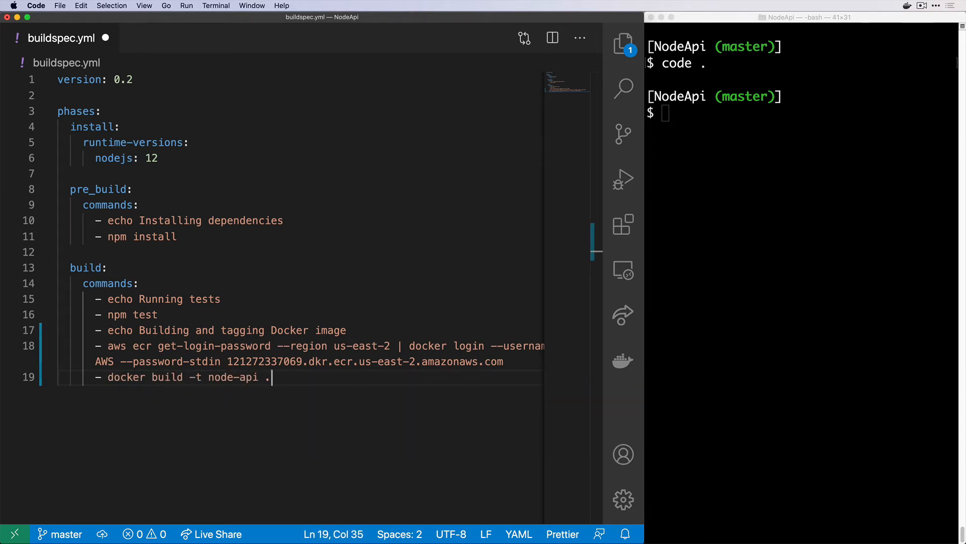
key("Return")
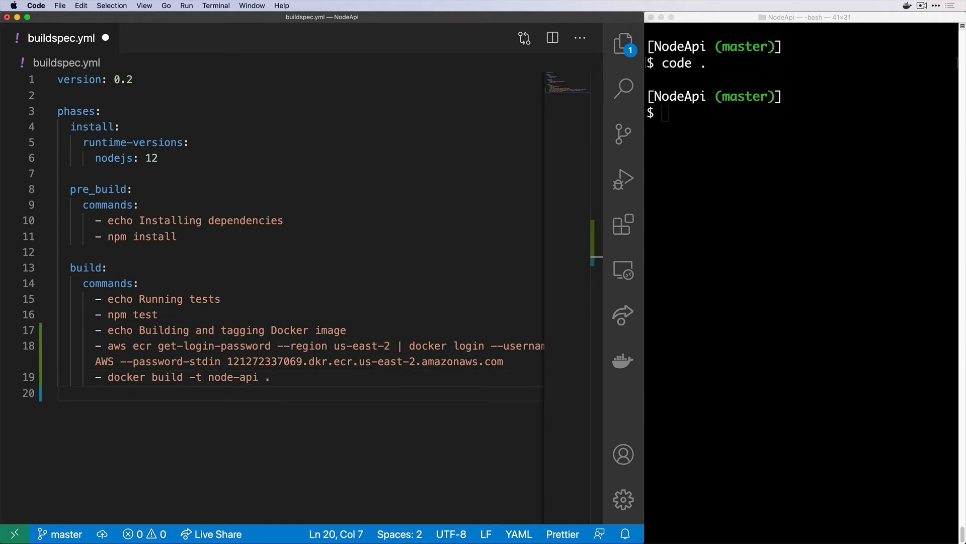
type("-")
key("super+Tab")
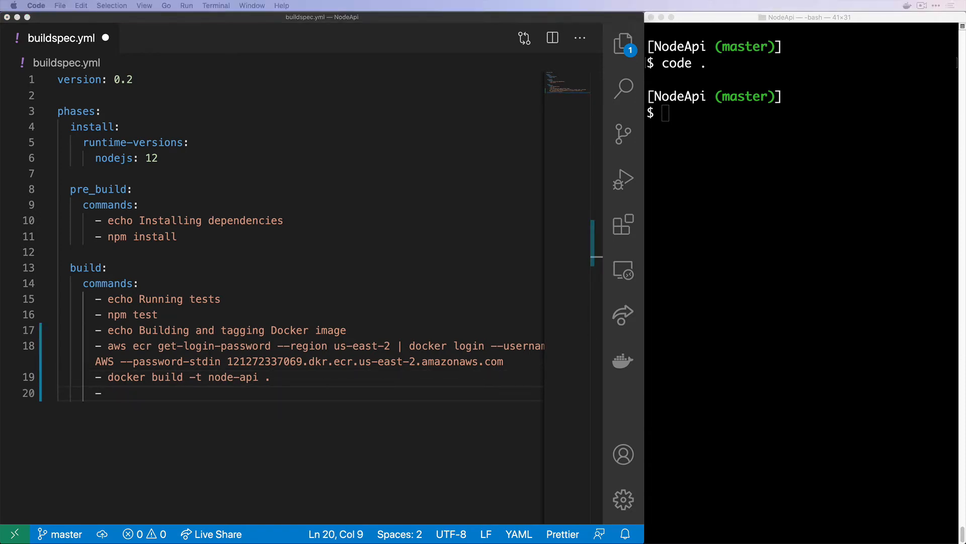
key("super+Tab")
type("docker tag node-api:latest 121272337069.dkr.ecr.us-east-2.amazonaws.com/node-api:latest")
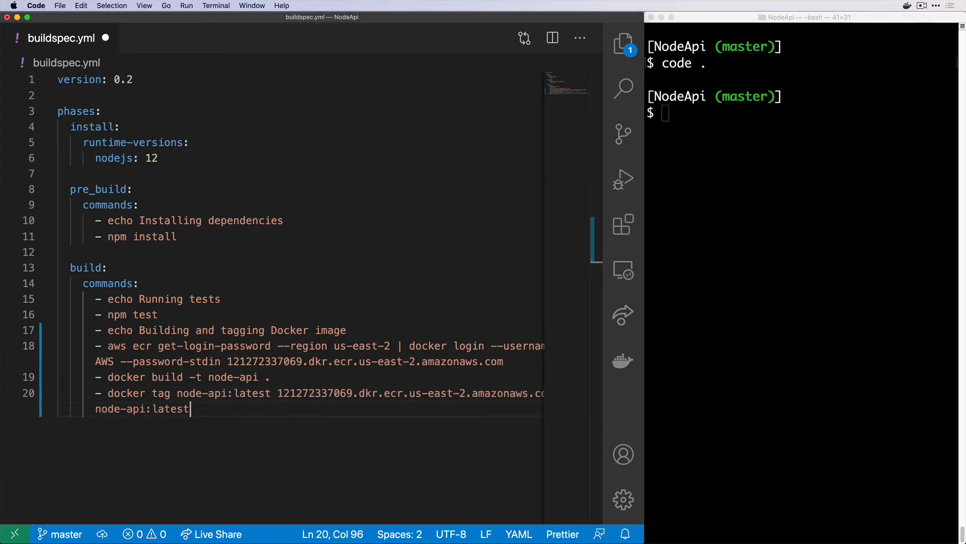
key("Return")
key("BackSpace")
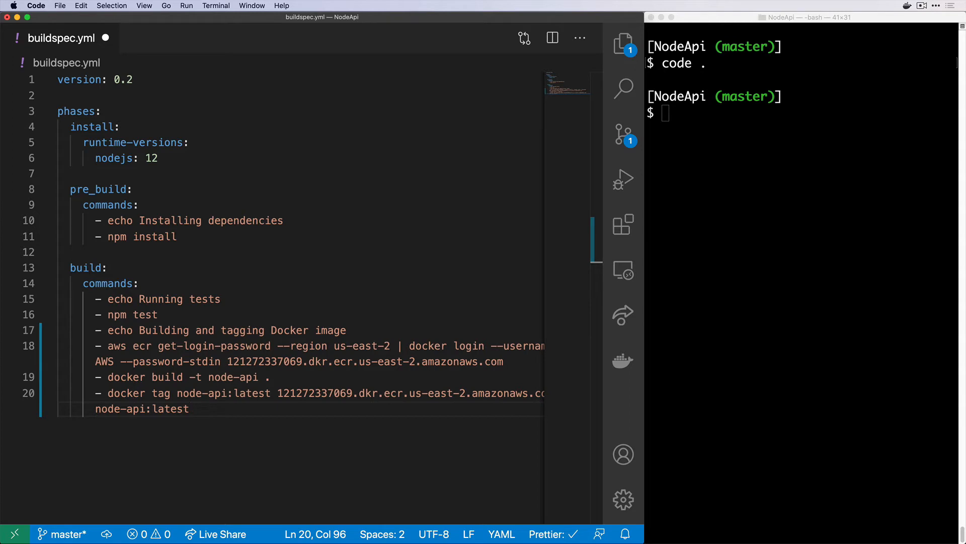
key("Return")
key("Return")
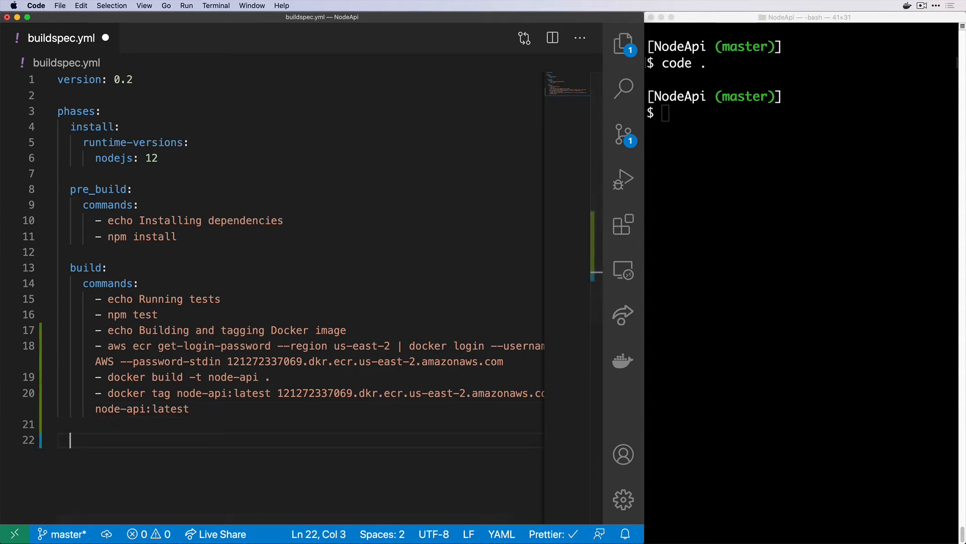
Add a post_build phase with a commands list starting with 'echo Pushing to ECR'
type("po")
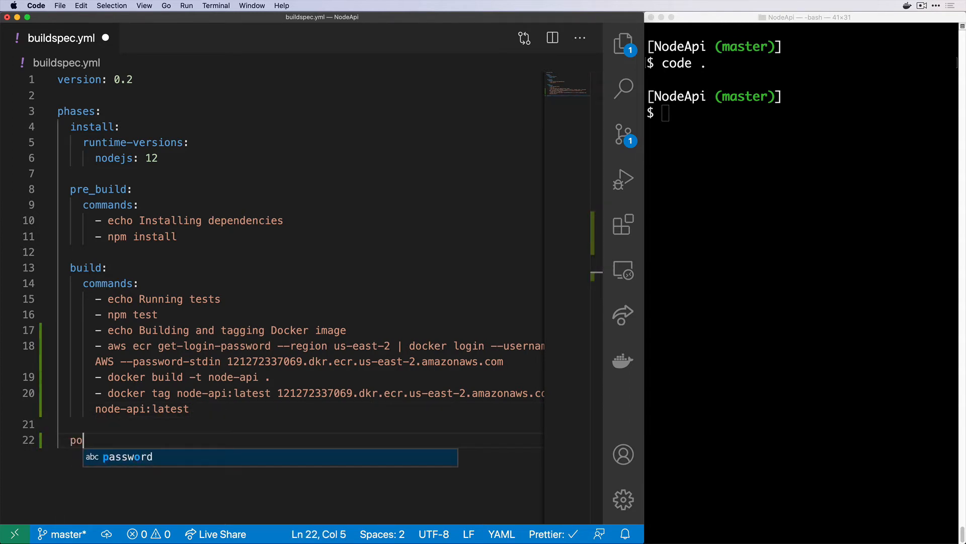
type("st_build:")
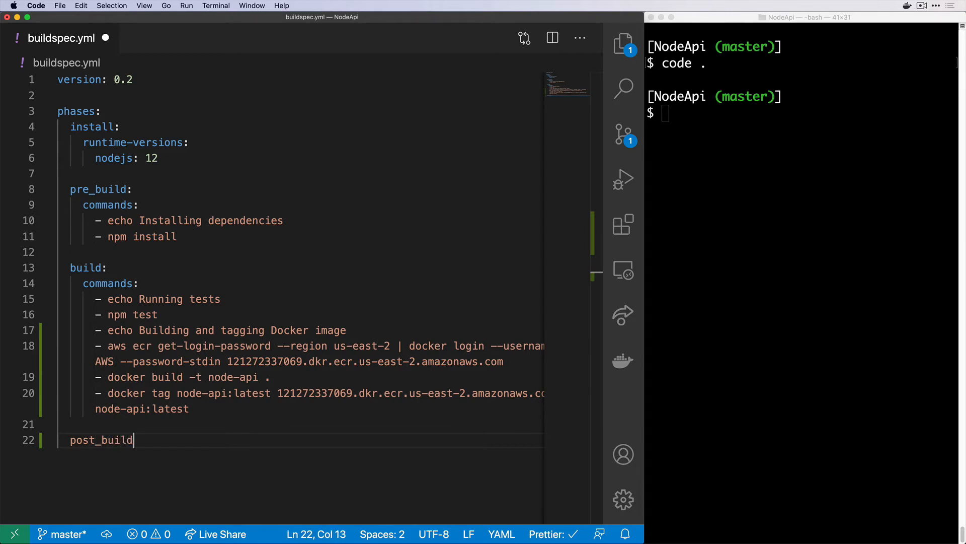
key("Return")
type("commands:")
key("Return")
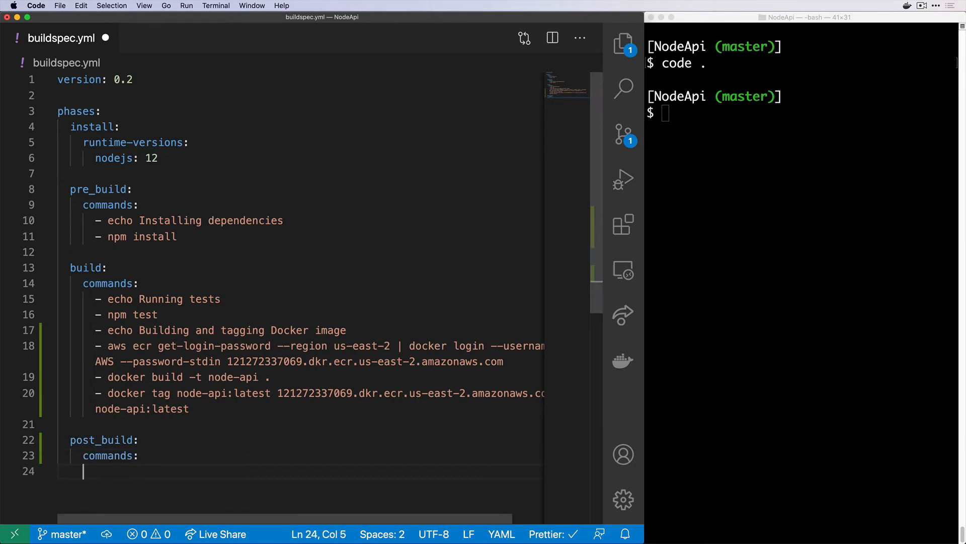
key("Tab")
type("- echo Pu")
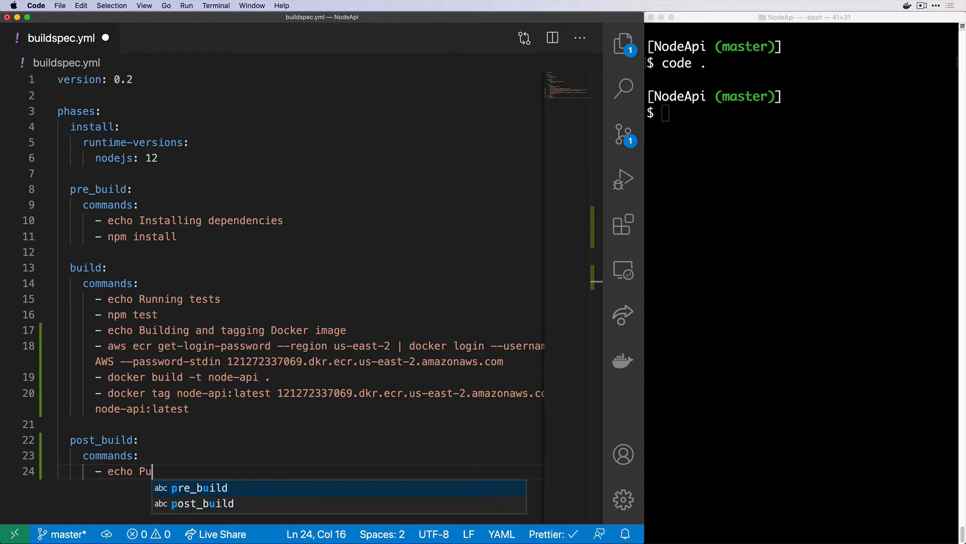
type("shing to ECR")
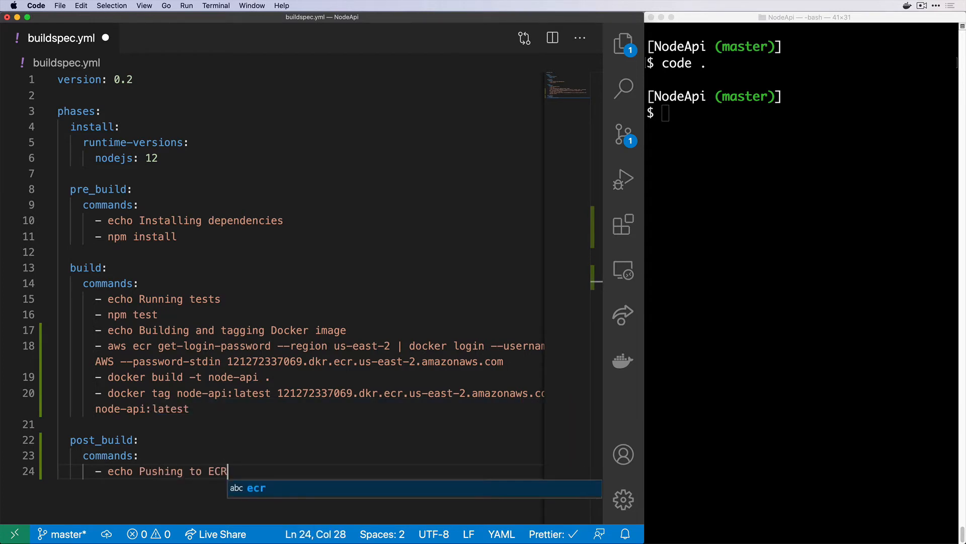
key("Escape")
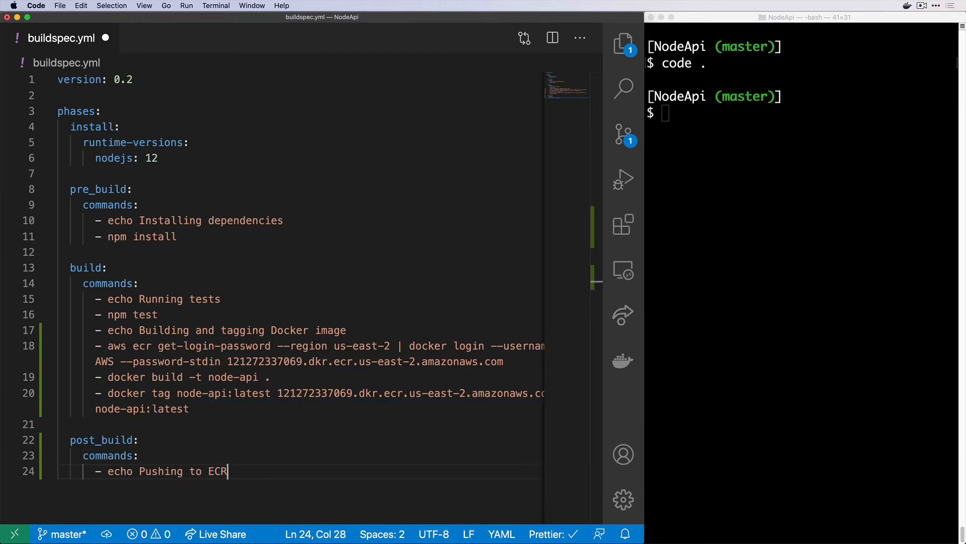
key("Return")
Add 'docker push' with the ECR node-api:latest address copied from the tag line, and save buildspec.yml
type("docker push")
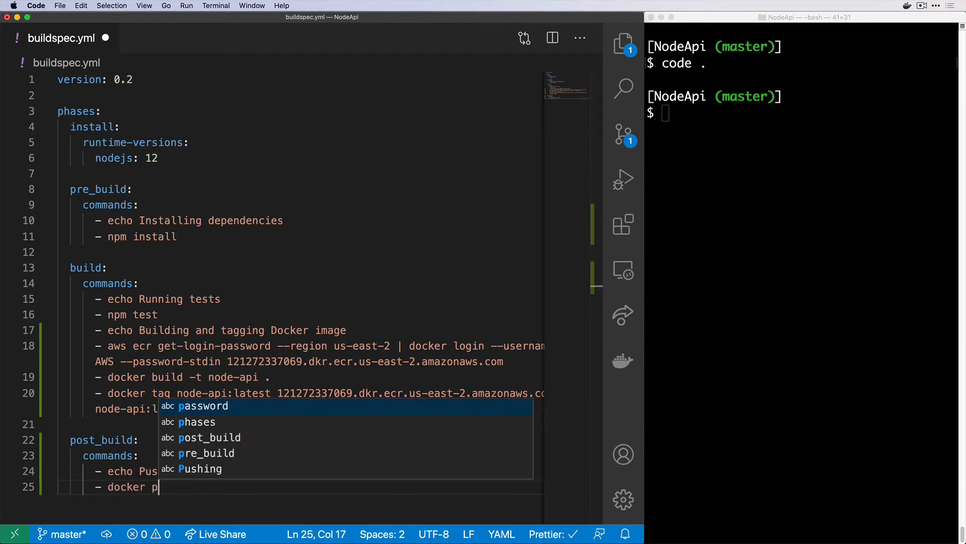
key("Escape")
key("Up")
key("Up")
key("Up")
key("Up")
key("Up")
key("Up")
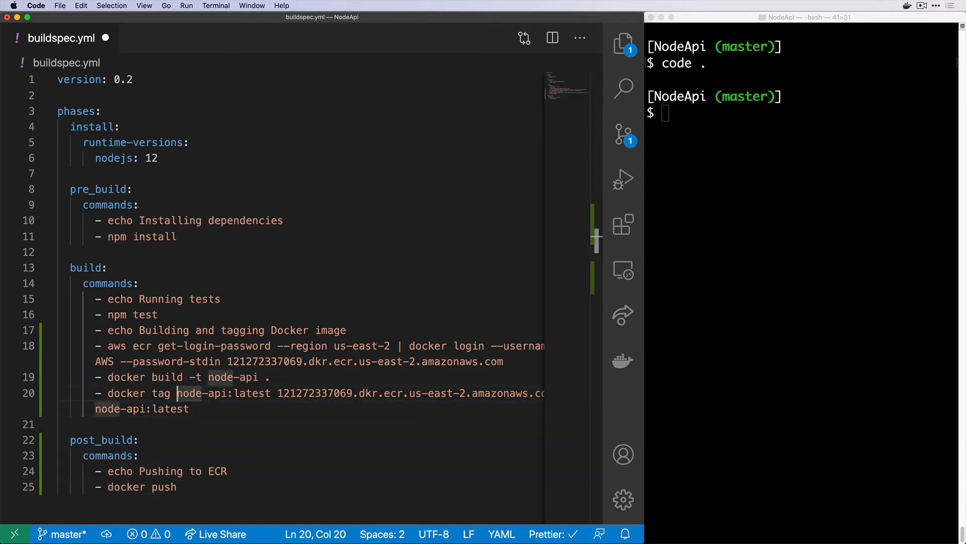
key("alt+Right")
key("alt+Right")
key("alt+Right")
key("alt+Right")
key("alt+Left")
key("shift+End")
key("super+c")
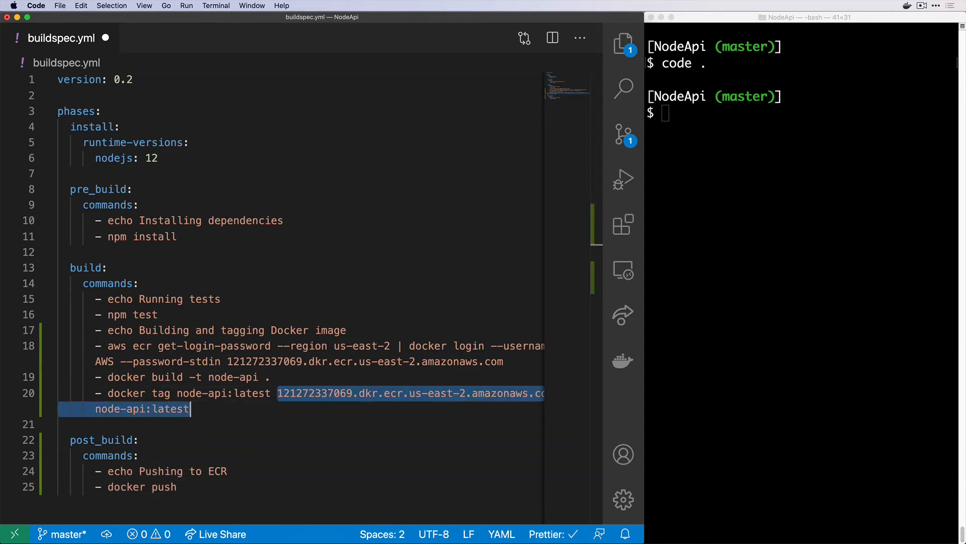
key("Down")
key("Down")
key("Down")
key("Down")
key("Down")
key("super+v")
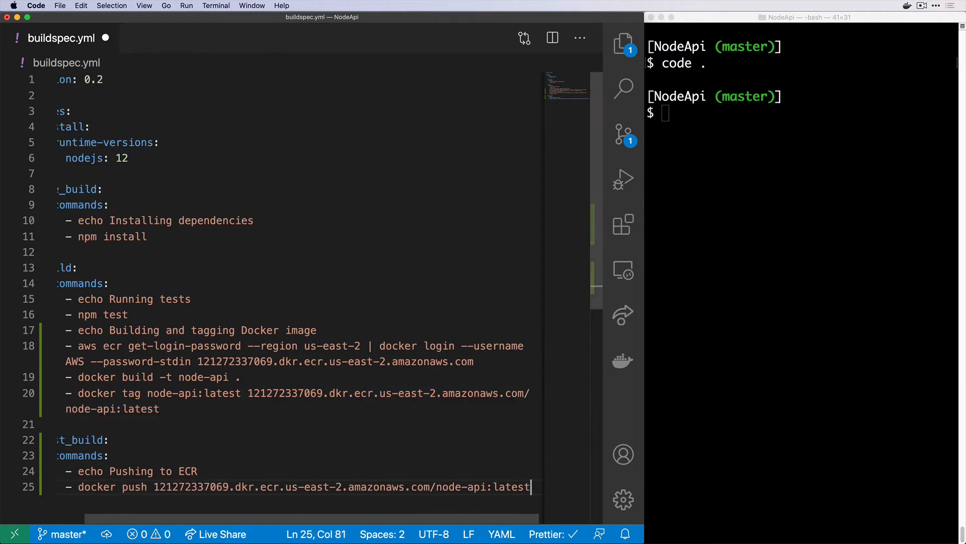
key("Return")
key("super+s")
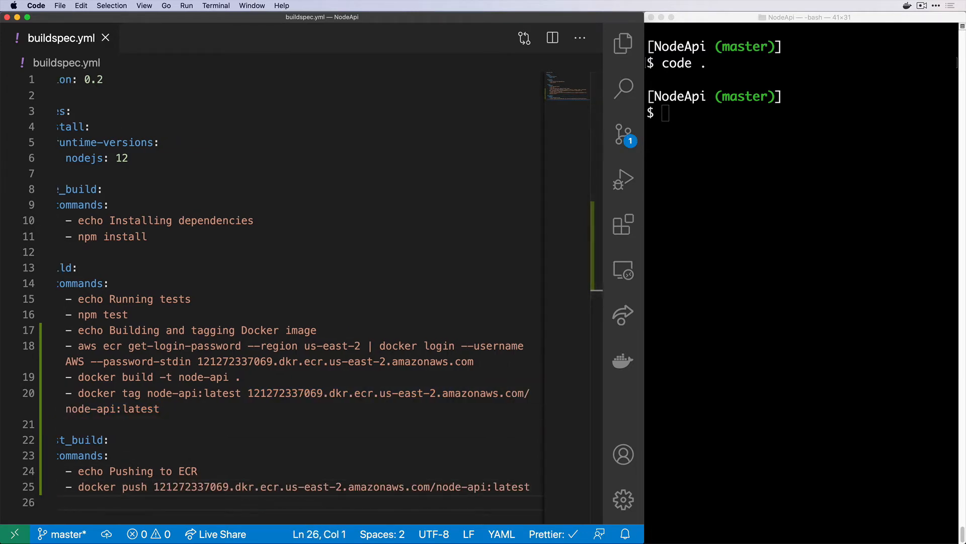
scroll(302, 296, "left", 2)
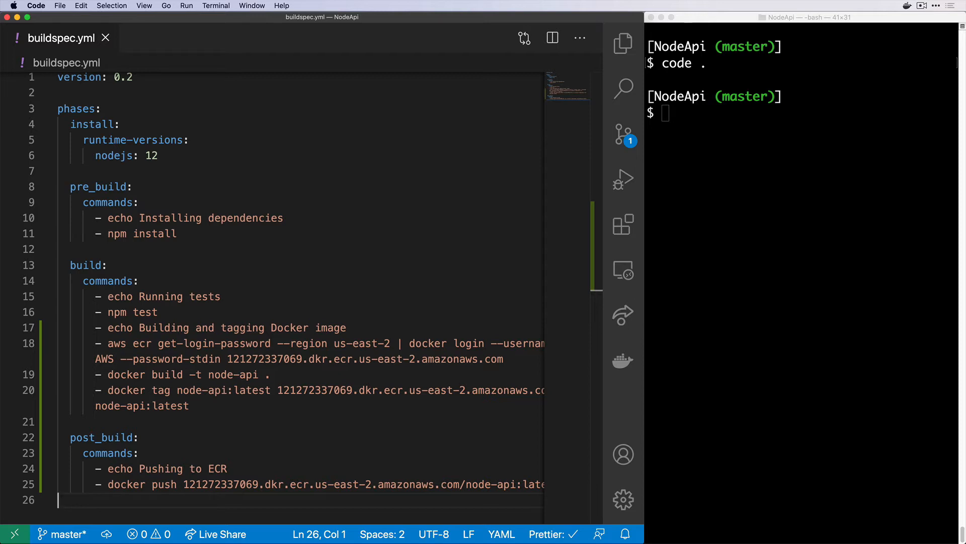
Close buildspec.yml, commit it as "Build and push docker image", and clear the terminal
key("super+w")
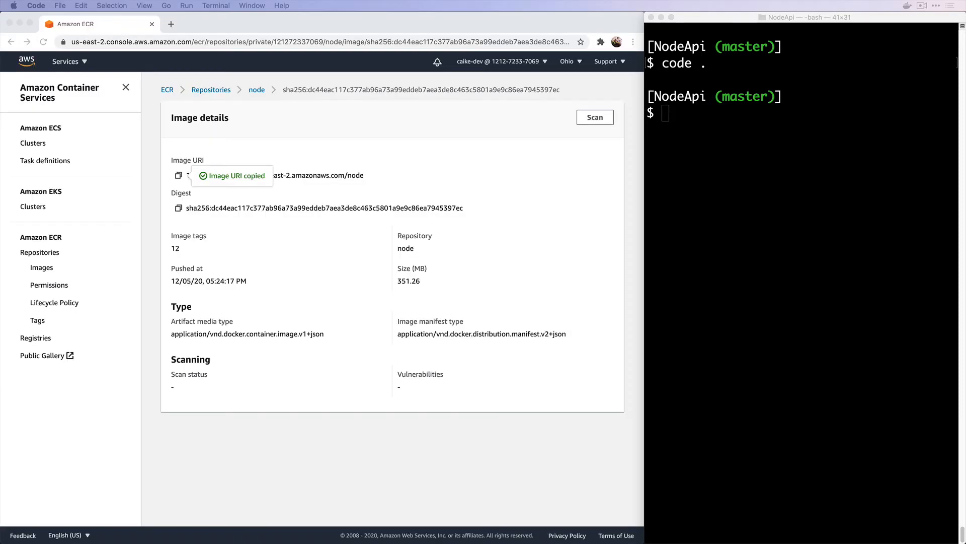
left_click(675, 162)
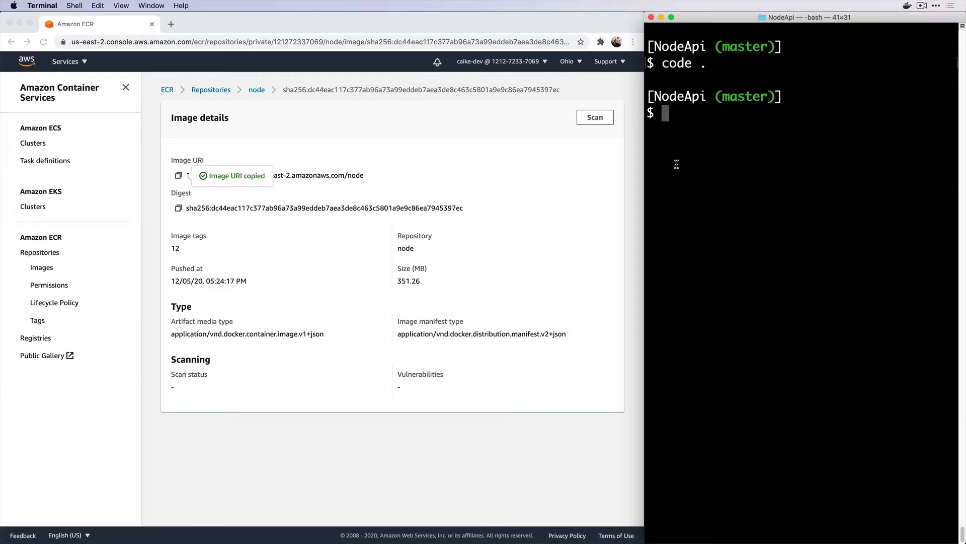
type("git add buildspec.yml")
key("Return")
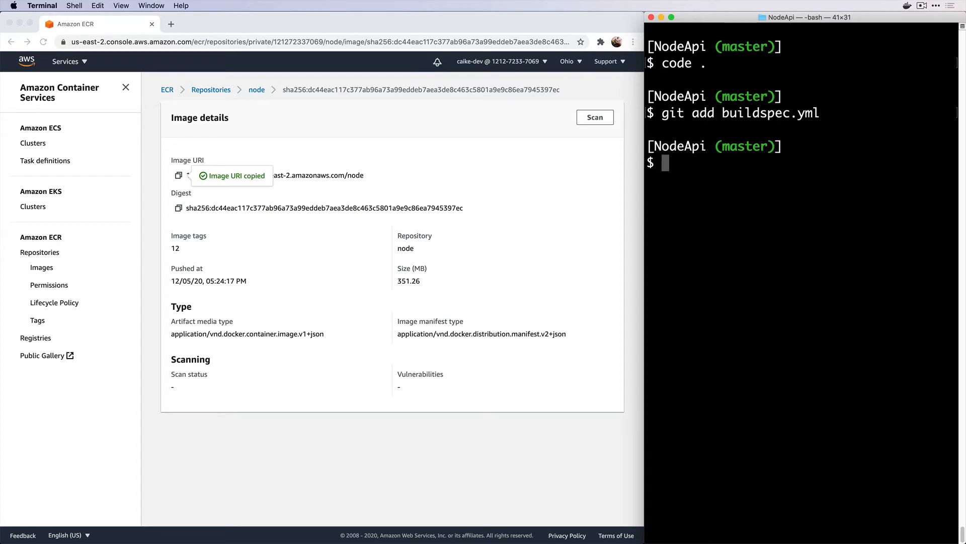
type("git commit -m \"\"")
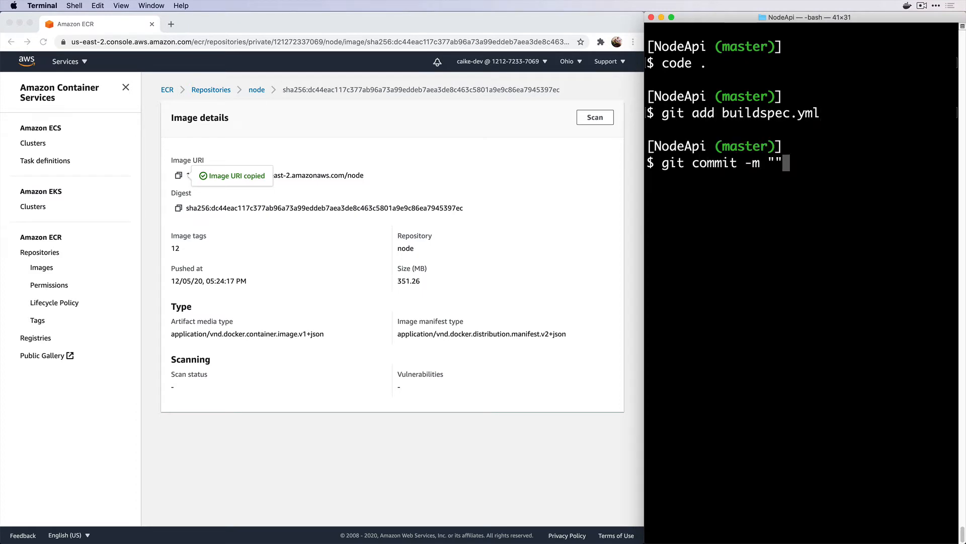
key("Left")
type("Build and ")
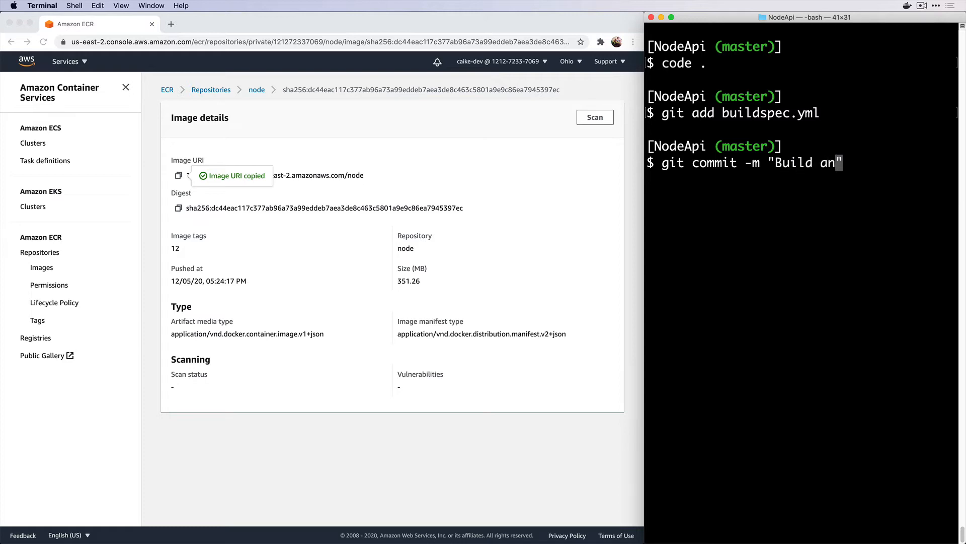
type("push docker im")
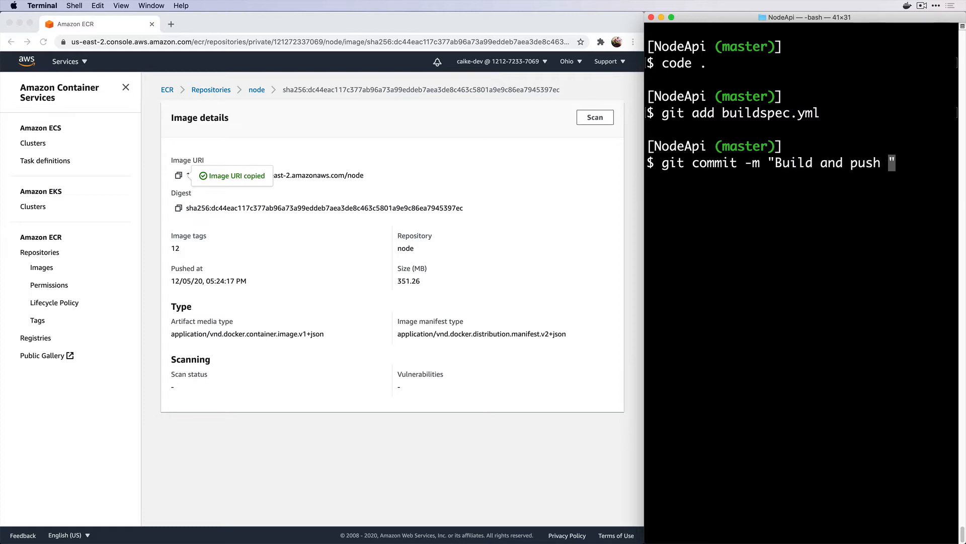
type("age")
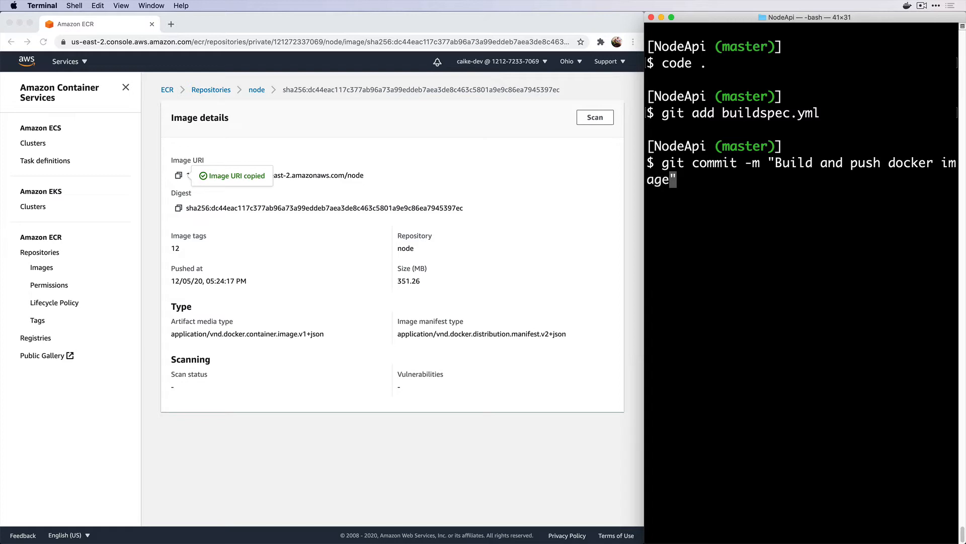
key("Return")
type("clear")
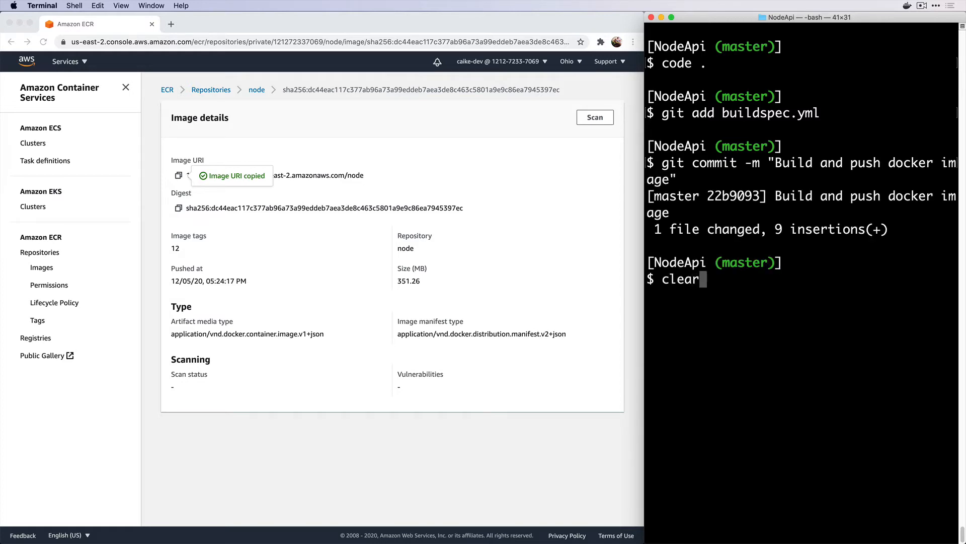
key("Return")
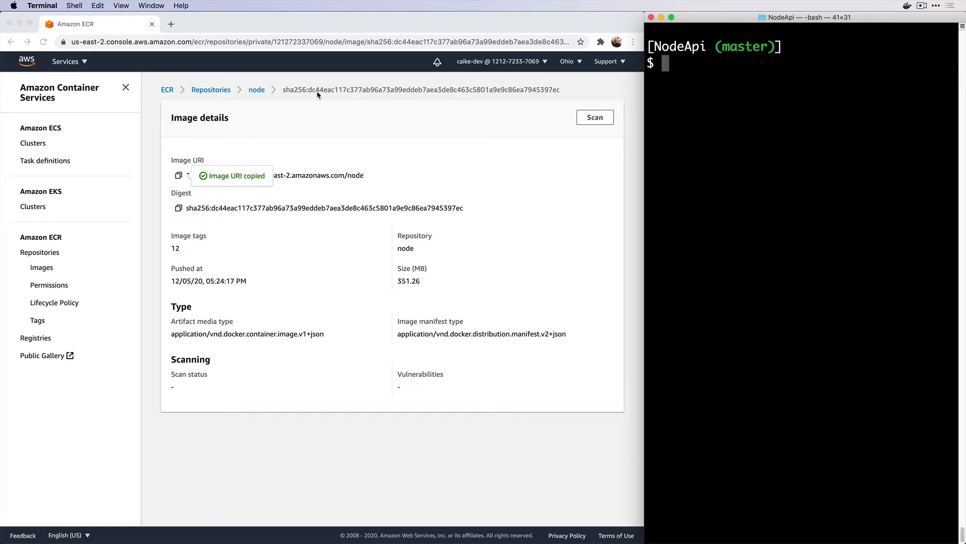
Open node-api-pipeline from the CodePipeline pipelines list
left_click(73, 61)
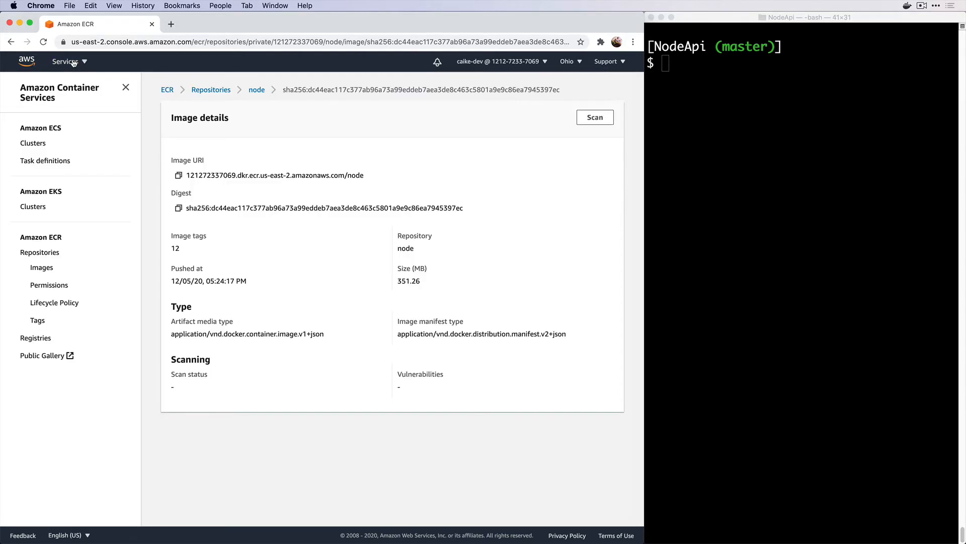
left_click(73, 62)
left_click(67, 151)
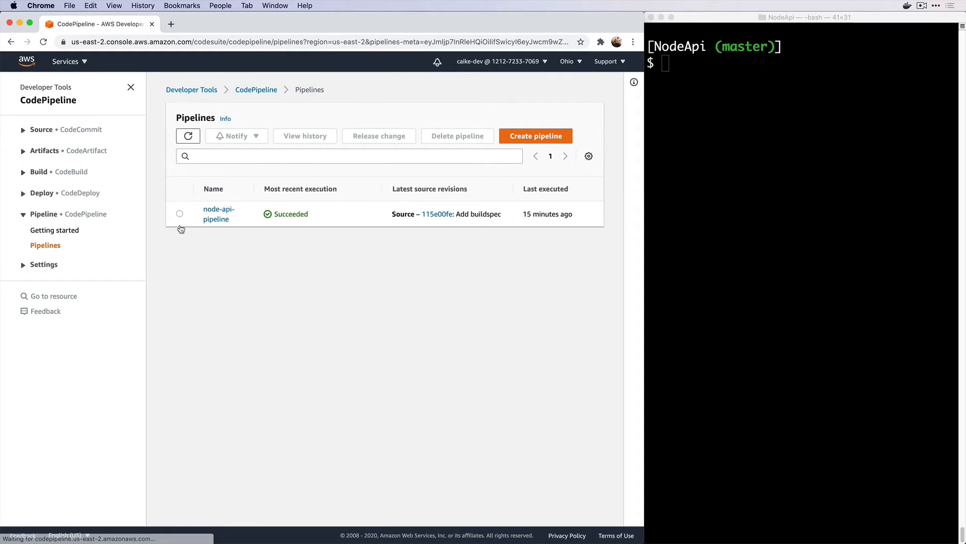
left_click(214, 220)
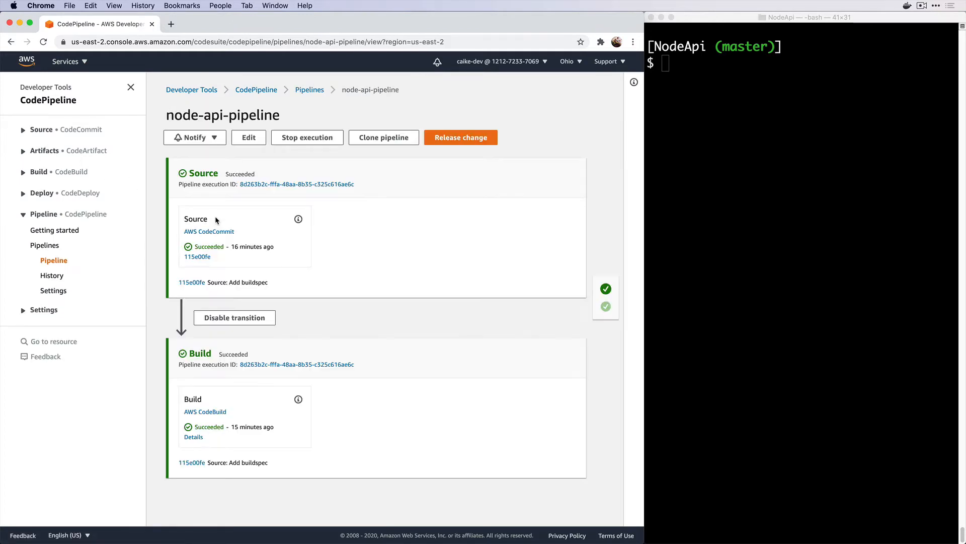
Run git push origin master in Terminal and return to the browser to watch the pipeline
left_click(769, 241)
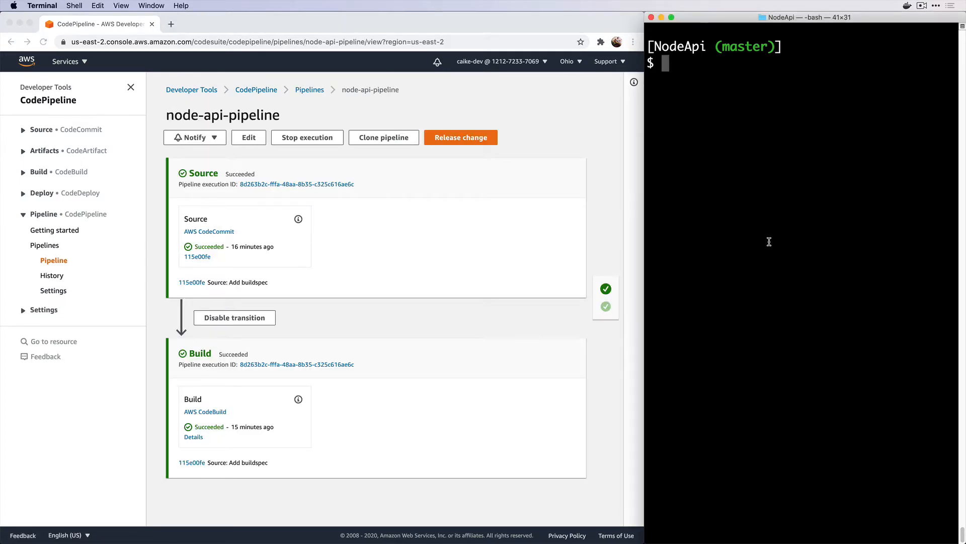
type("git push origin mas")
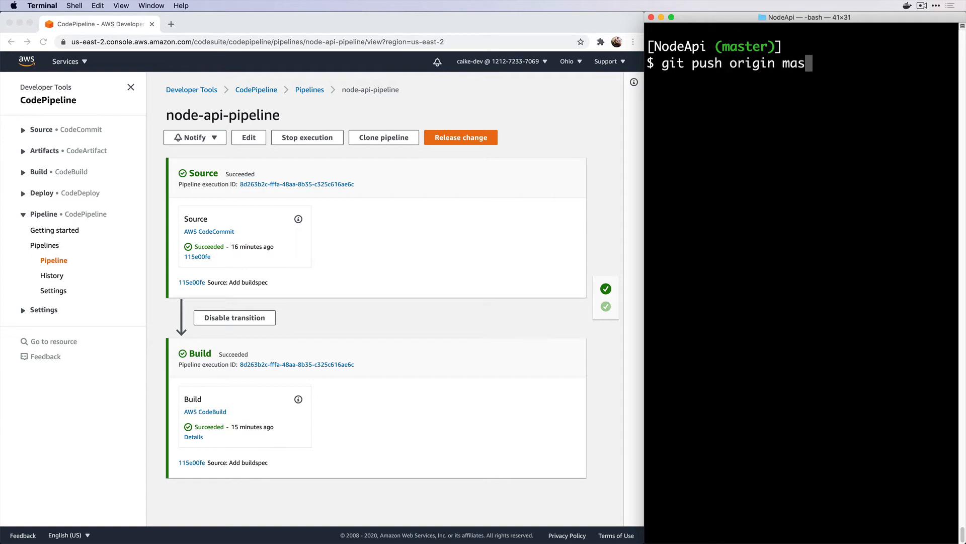
type("ter")
key("Return")
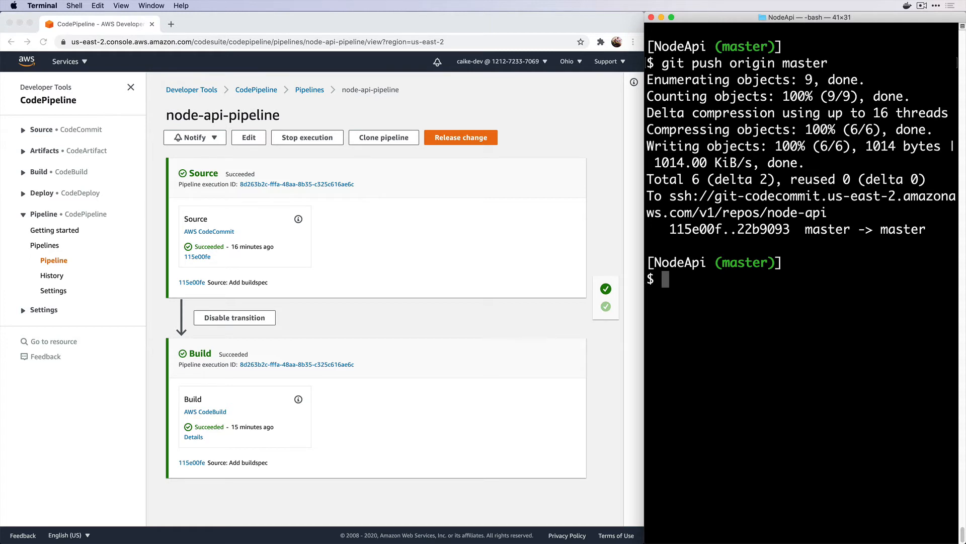
left_click(505, 325)
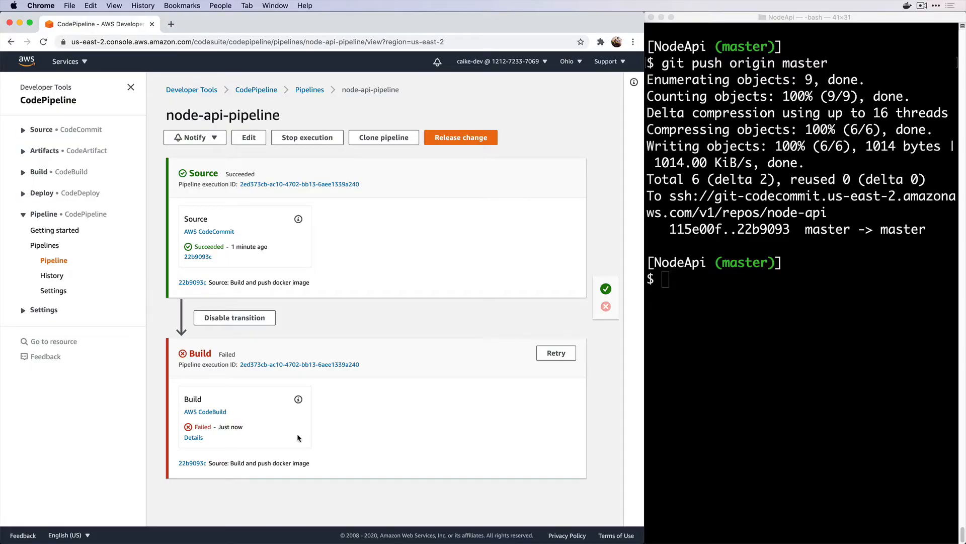
Open the failed Build action's execution details and scroll the log to the ecr:GetAuthorizationToken AccessDeniedException
left_click(192, 439)
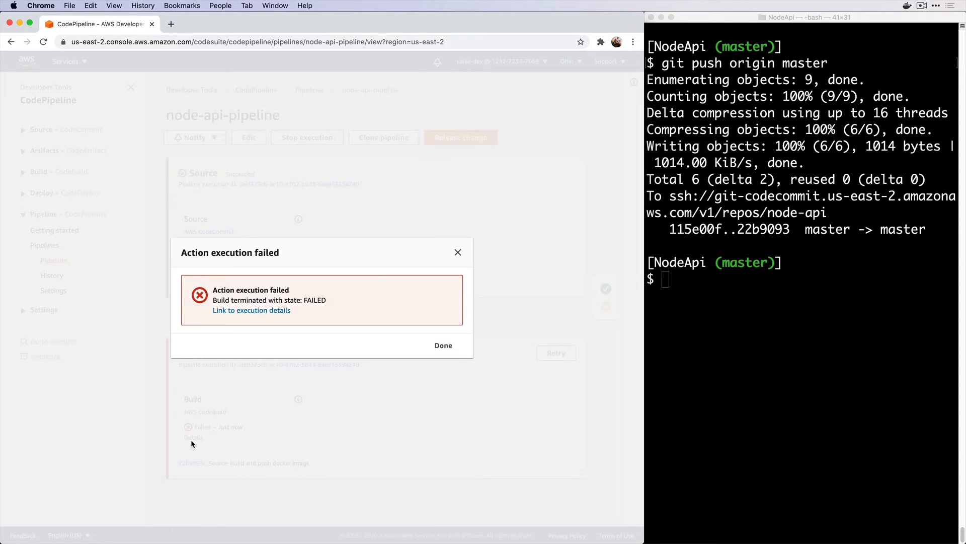
left_click(252, 311)
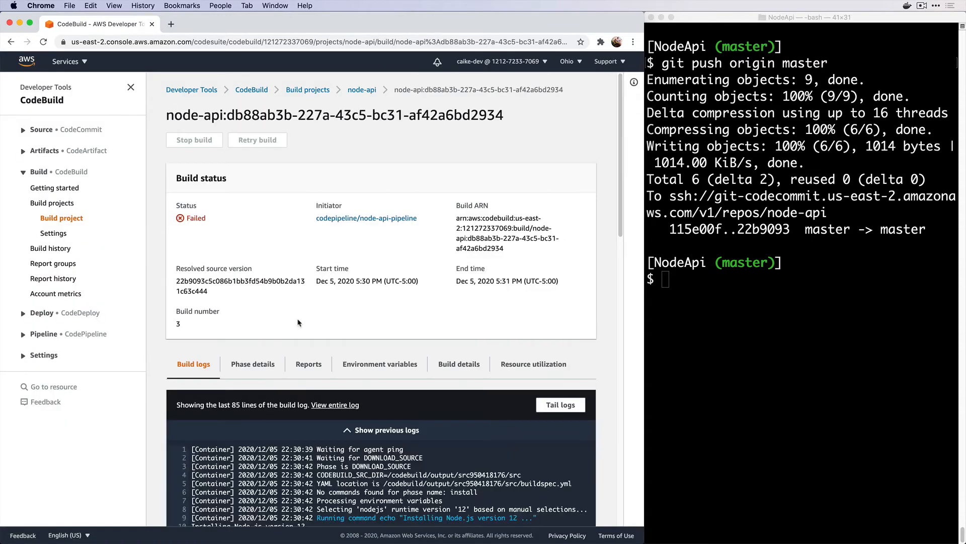
scroll(298, 323, "down", 5)
scroll(298, 322, "down", 10)
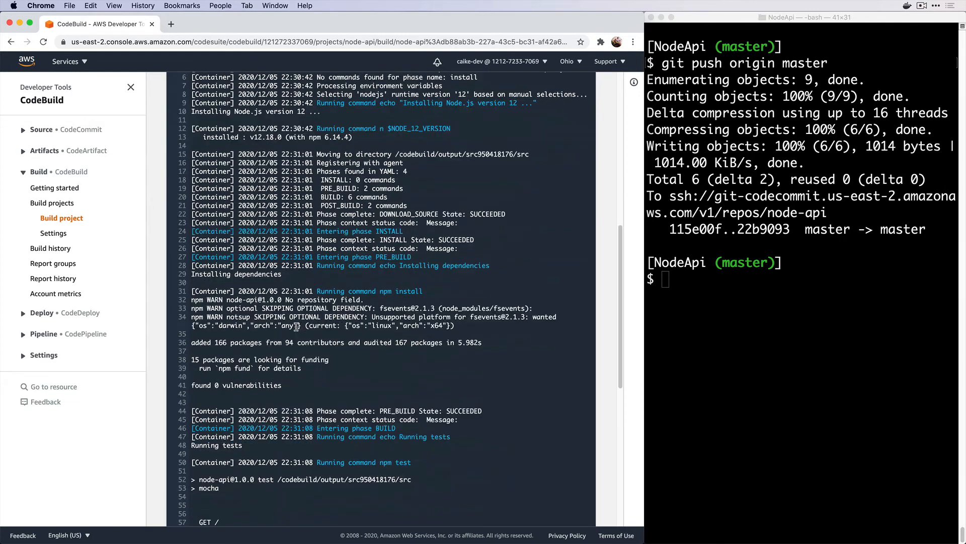
scroll(296, 326, "down", 2)
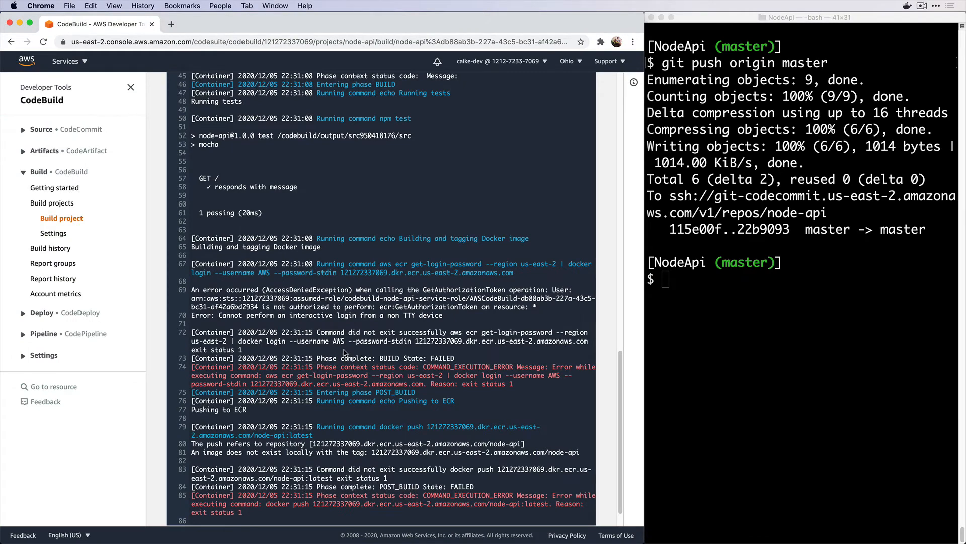
left_click(85, 62)
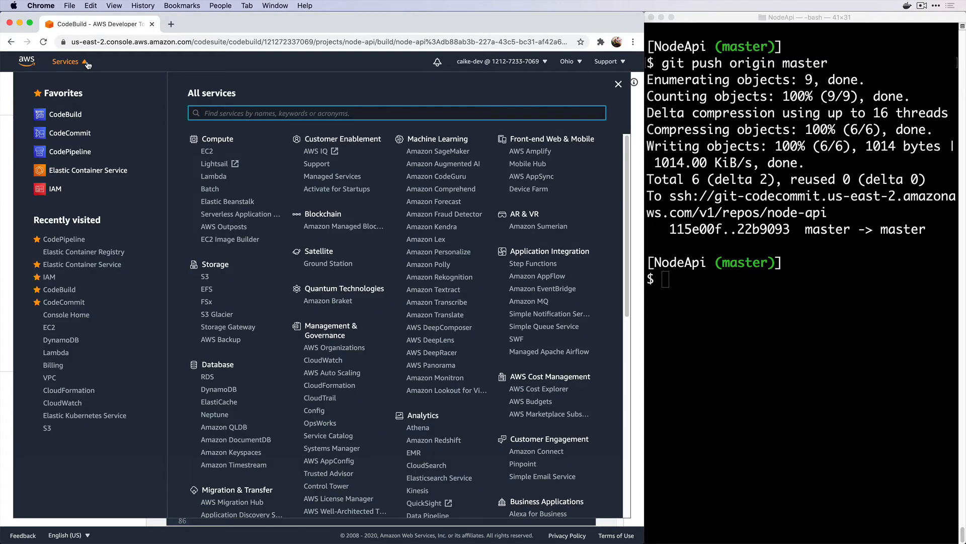
Open IAM in a new tab and filter the Roles list by 'CodeBuild'
left_click(49, 278, "super")
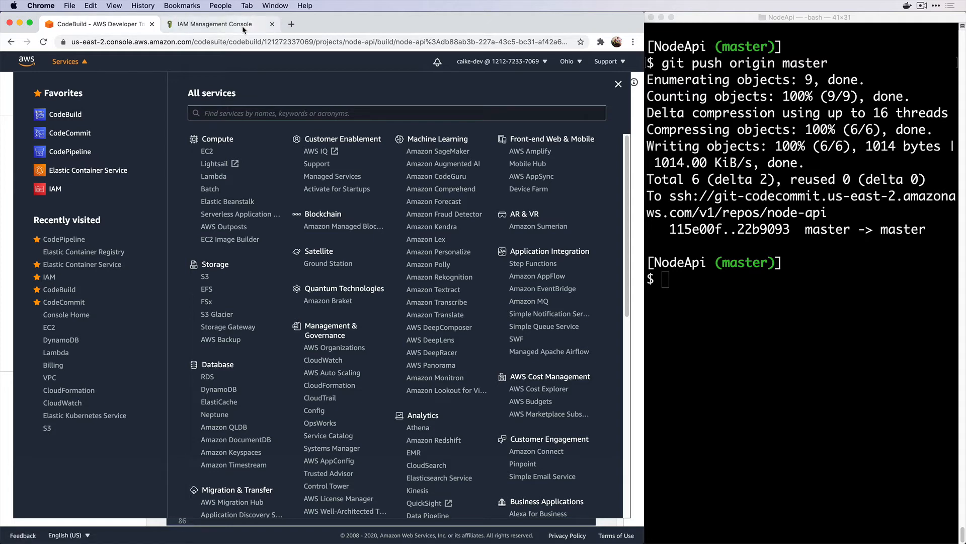
left_click(243, 28)
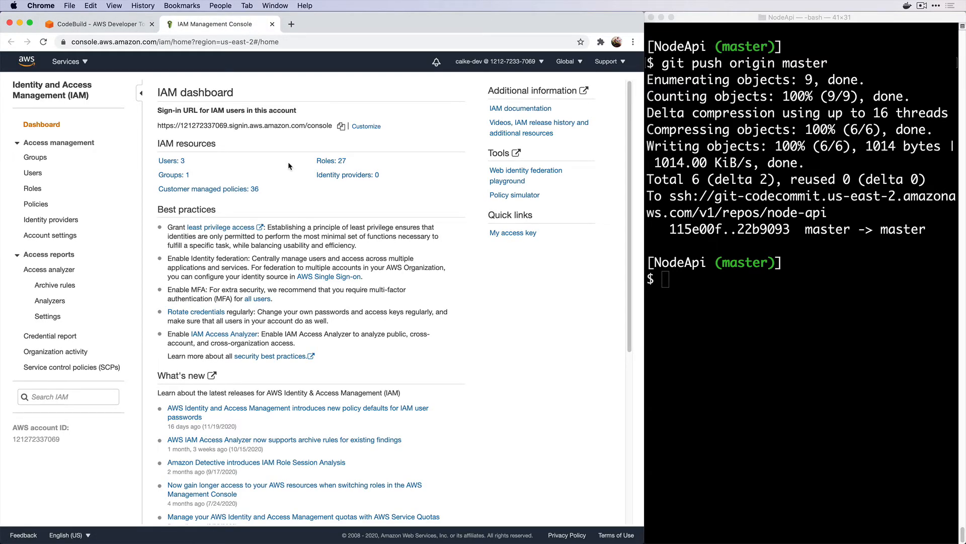
left_click(45, 193)
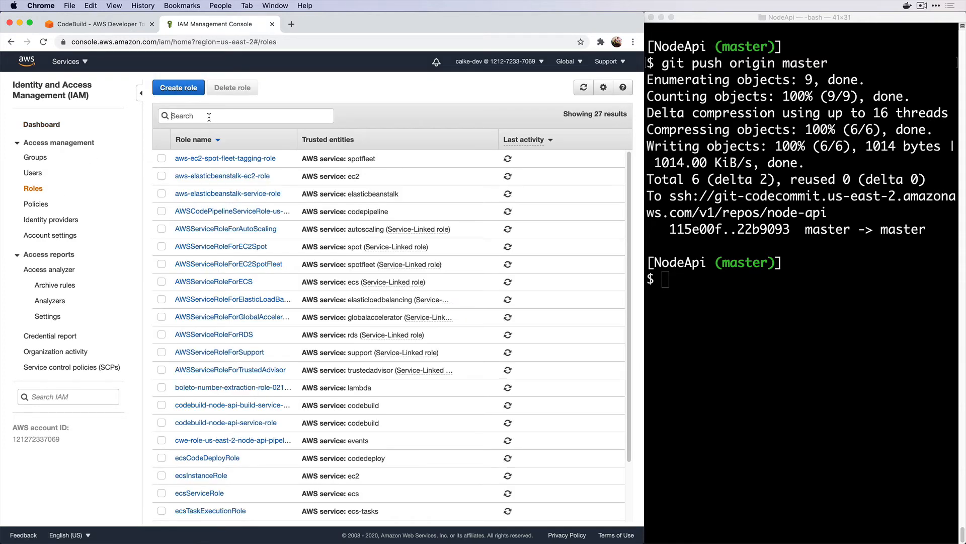
type("CodeBuild")
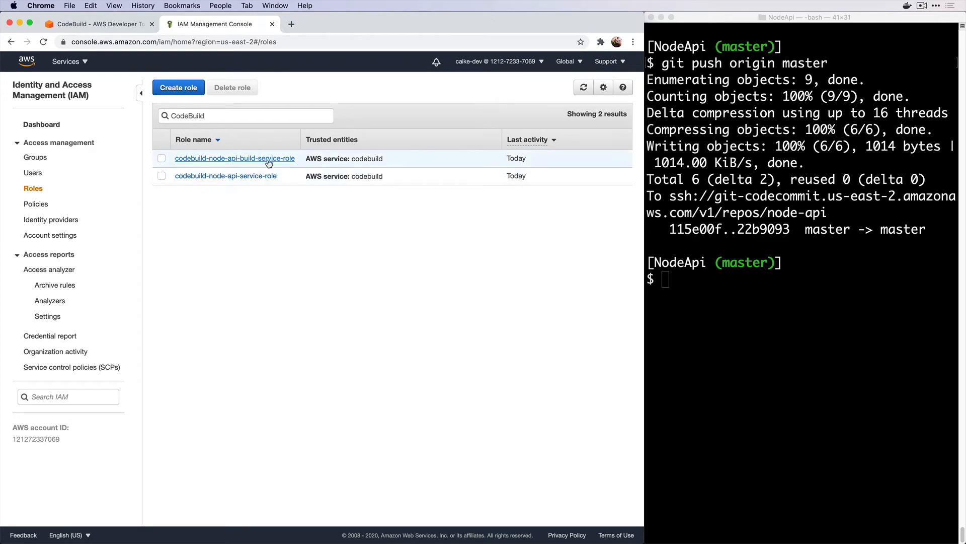
Copy the service role name from the build error, filter roles by it, and open codebuild-node-api-service-role
left_click(127, 26)
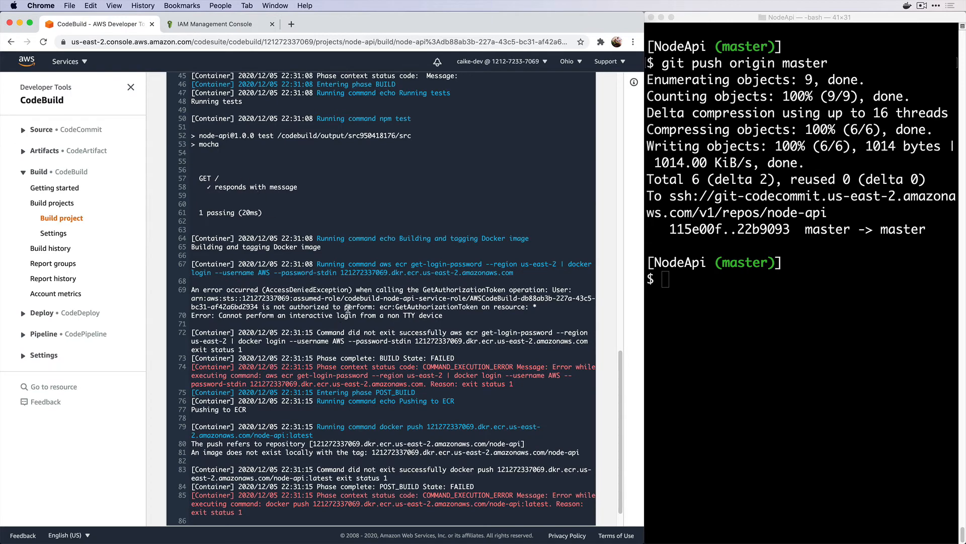
left_click_drag(344, 298, 466, 299)
key("super+c")
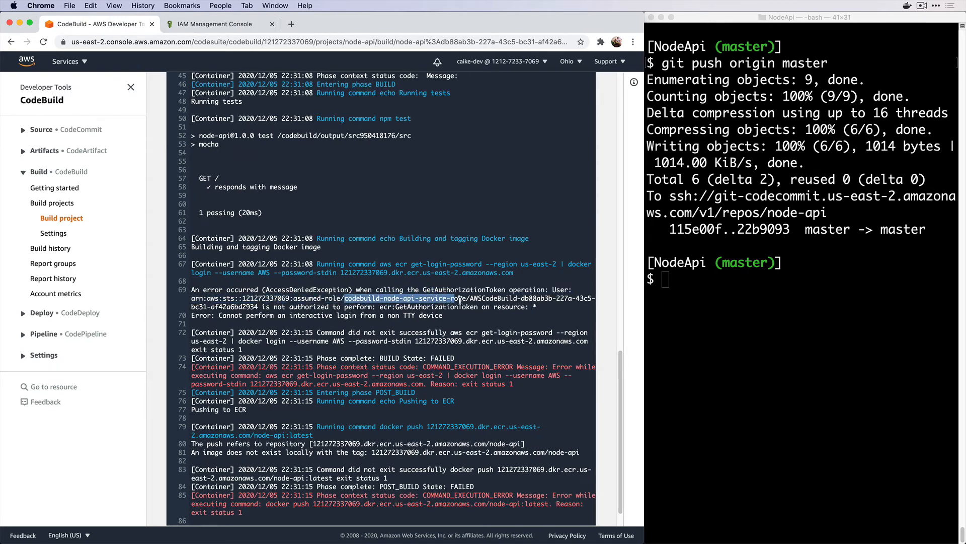
left_click(240, 26)
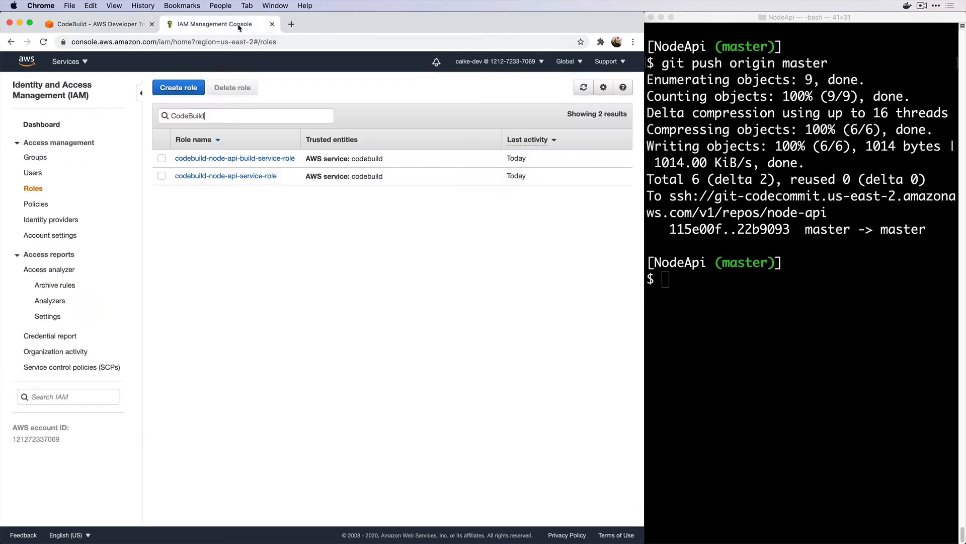
left_click(245, 117)
key("super+a")
key("super+v")
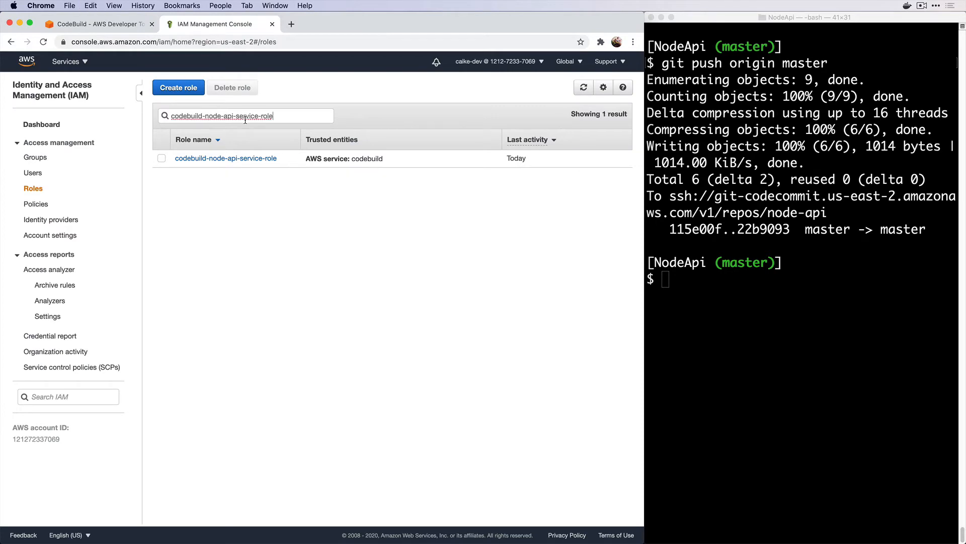
left_click(246, 158)
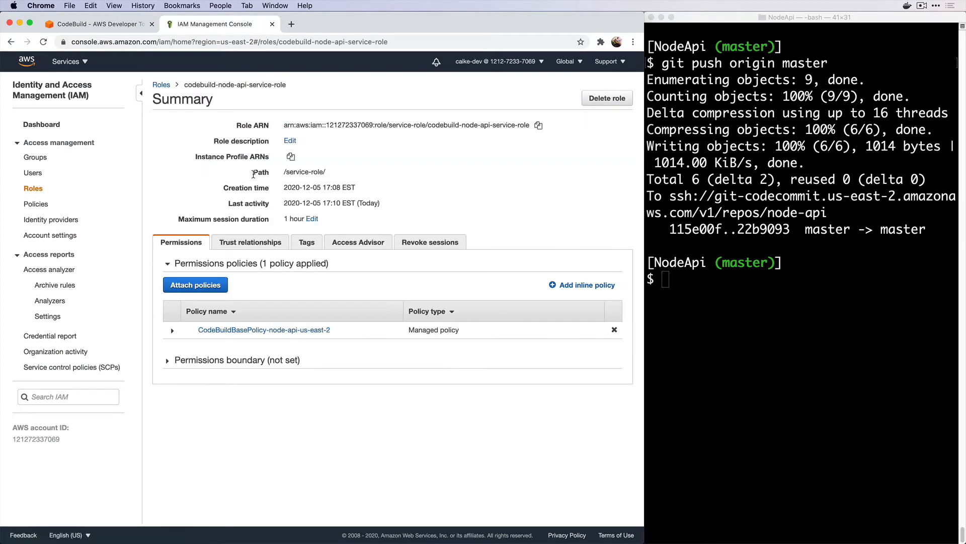
Search policies for 'ec2container' and select AmazonEC2ContainerRegistryPowerUser
left_click(224, 286)
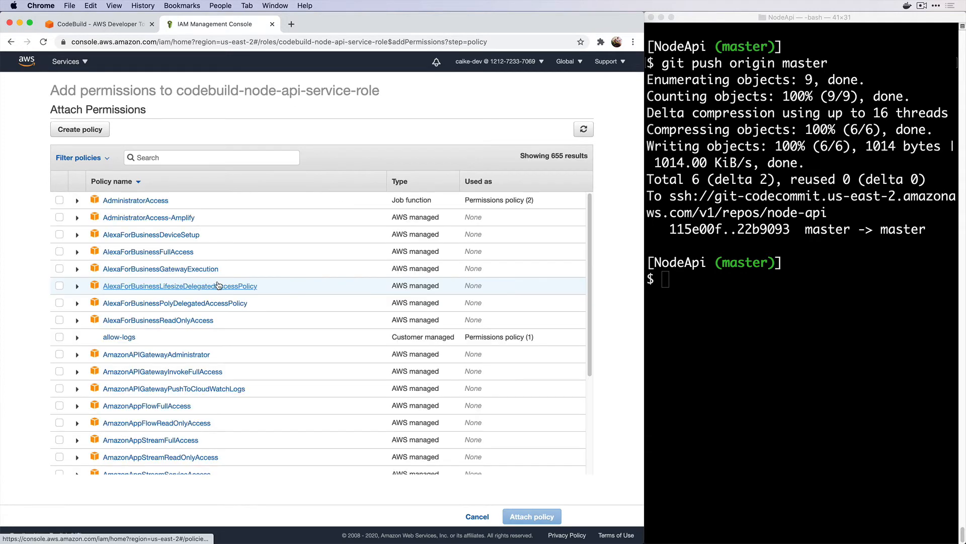
left_click(182, 158)
type("ec2co")
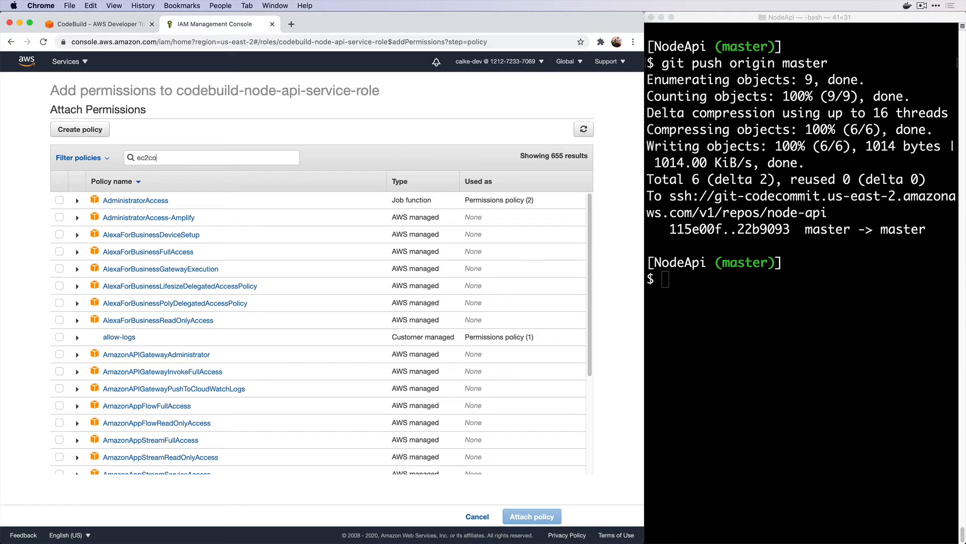
type("ntainer")
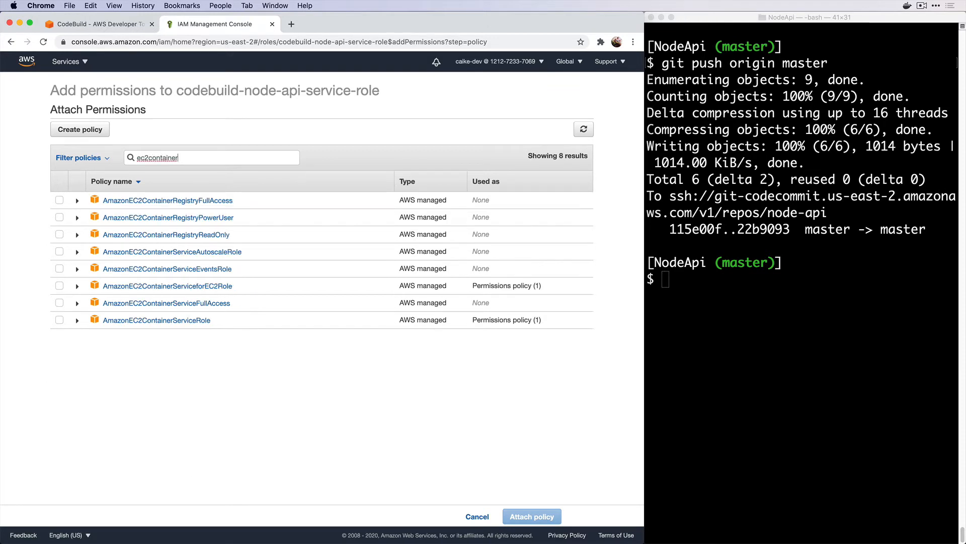
left_click(59, 217)
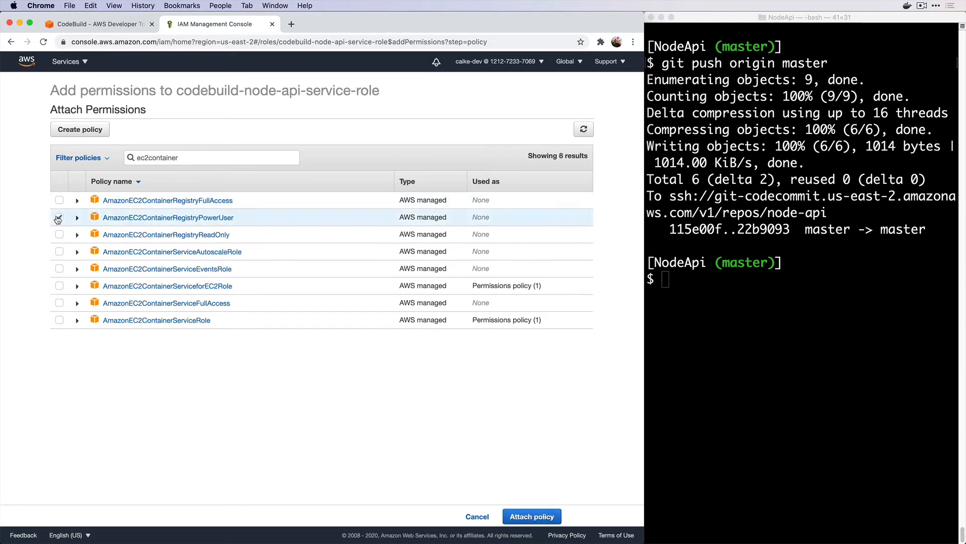
left_click(77, 217)
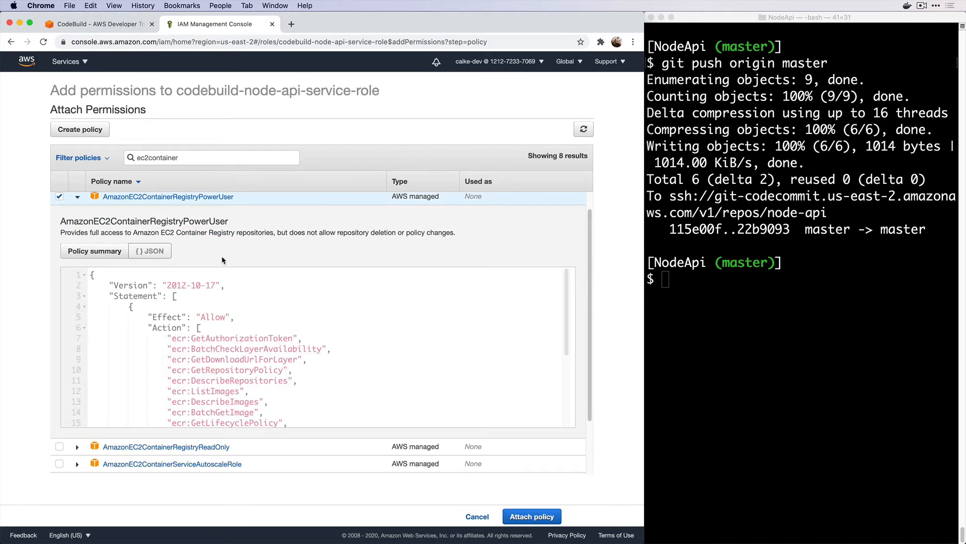
Confirm the policy grants ecr:GetAuthorizationToken, attach it, and return to the build log
scroll(222, 255, "down", 1)
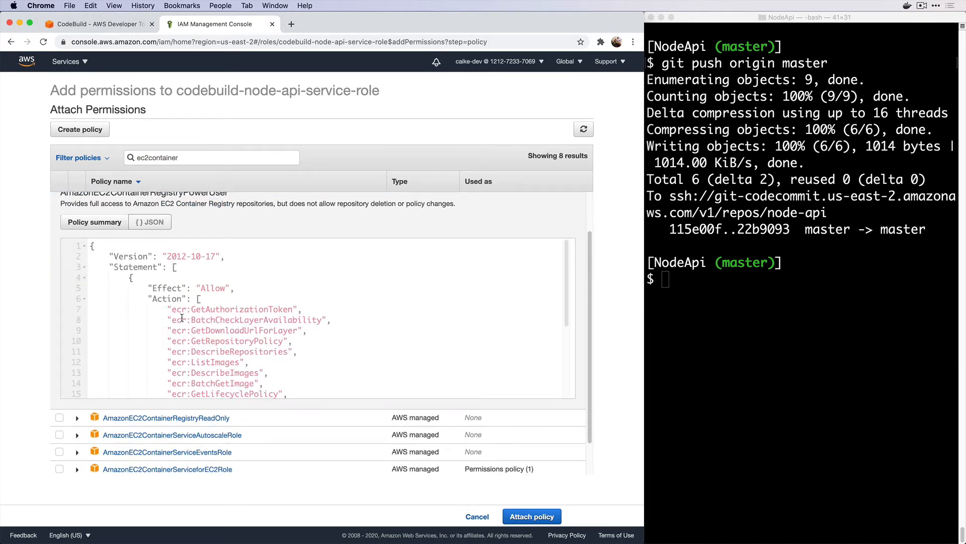
left_click_drag(172, 309, 292, 310)
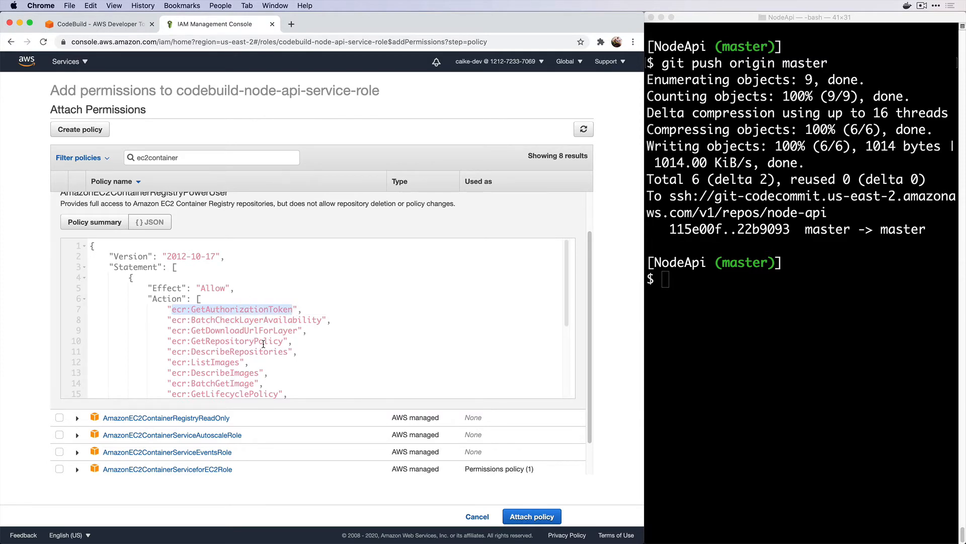
scroll(263, 344, "up", 1)
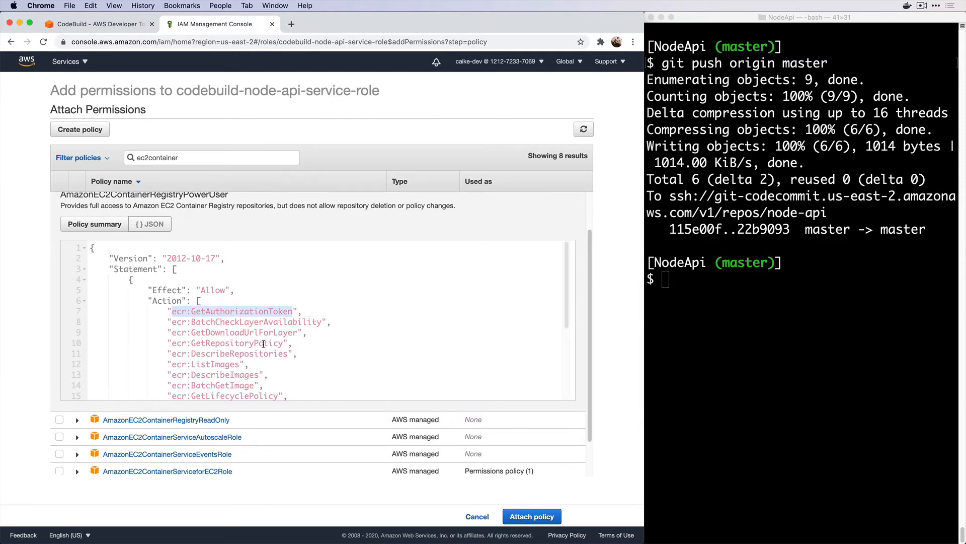
left_click(536, 522)
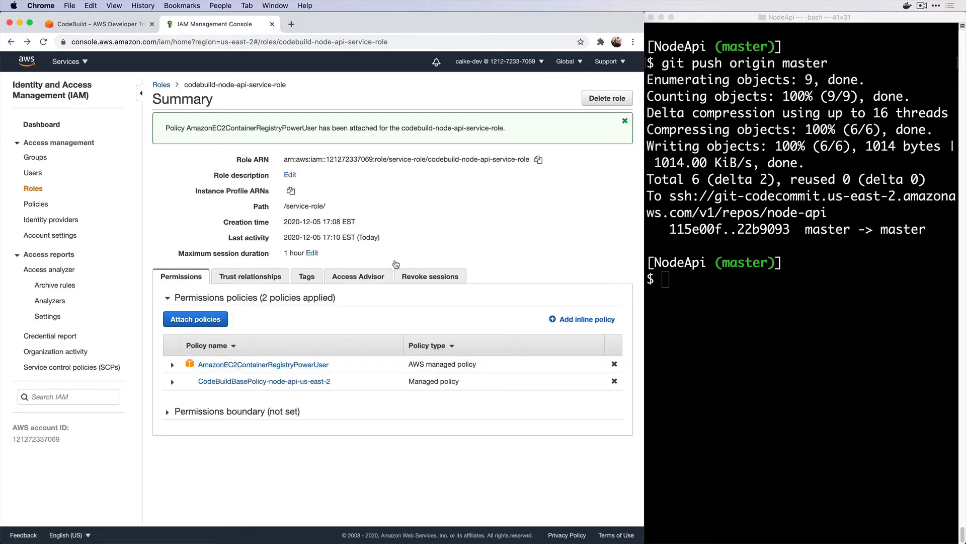
left_click(273, 24)
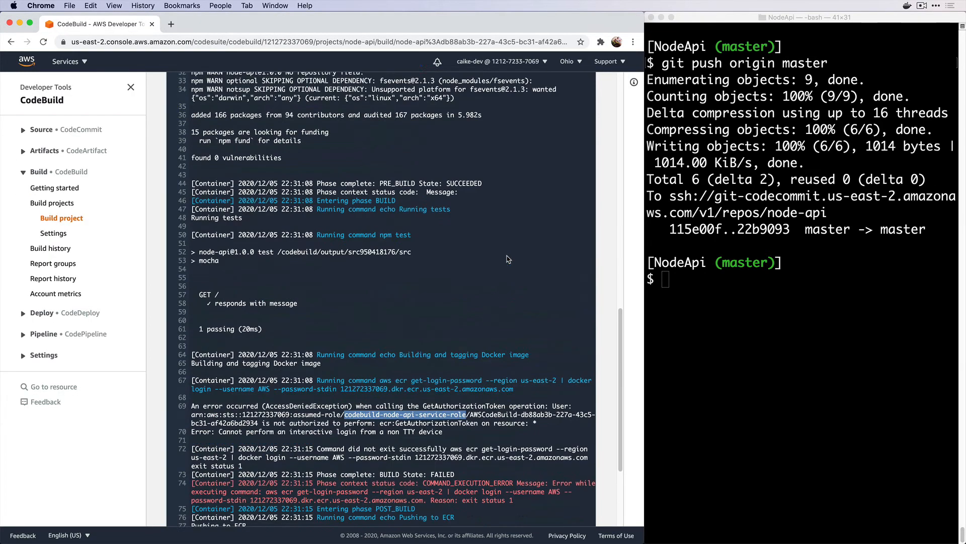
In node-api-pipeline, retry the failed Build stage and dismiss the retry success message
scroll(508, 259, "up", 15)
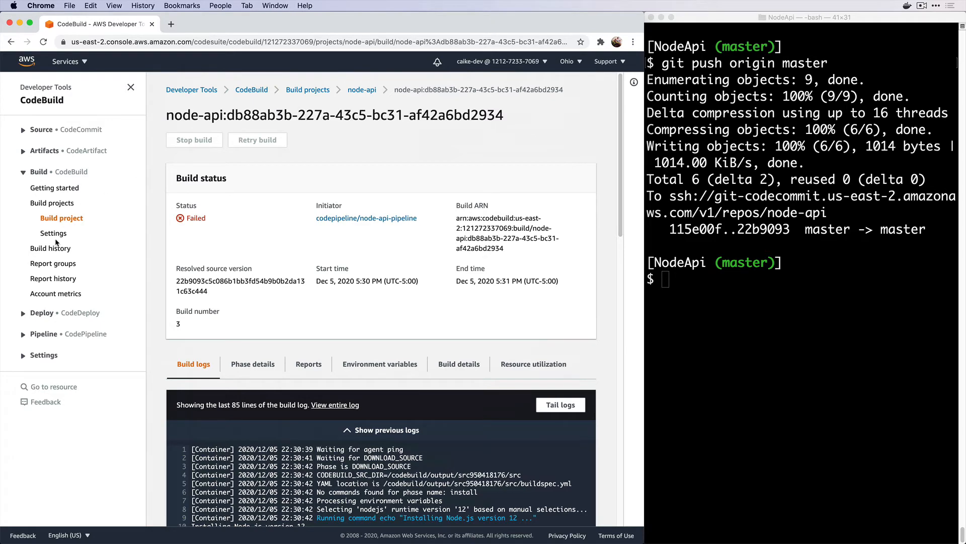
left_click(40, 331)
left_click(40, 367)
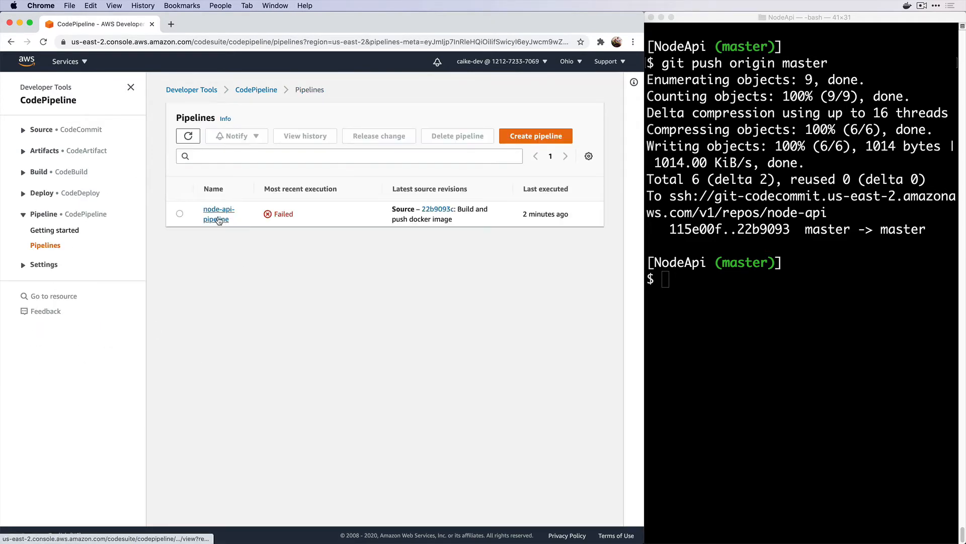
left_click(218, 217)
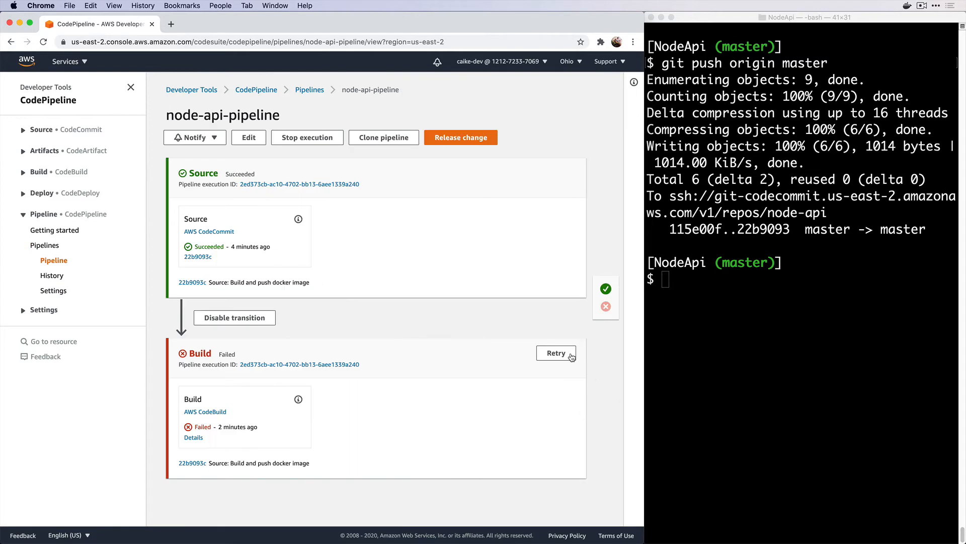
left_click(556, 352)
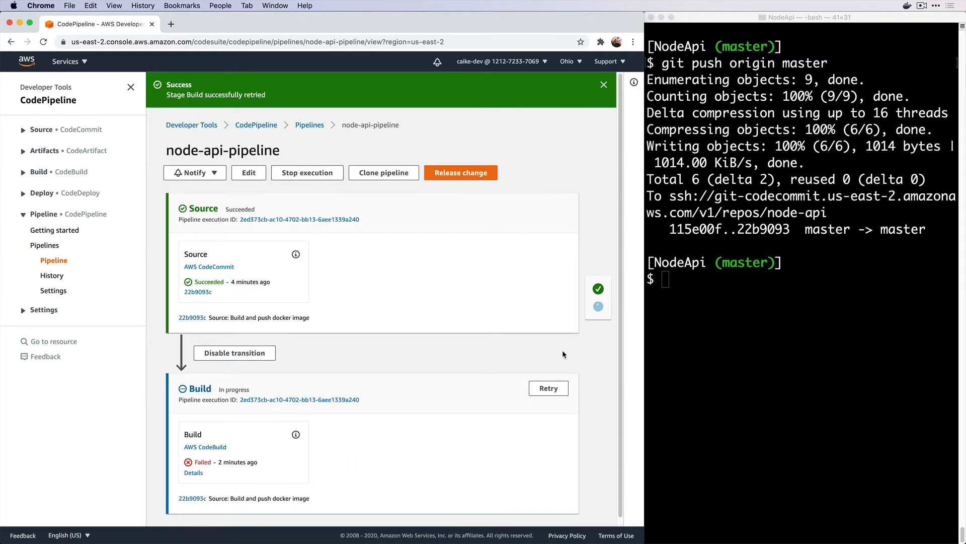
left_click(604, 85)
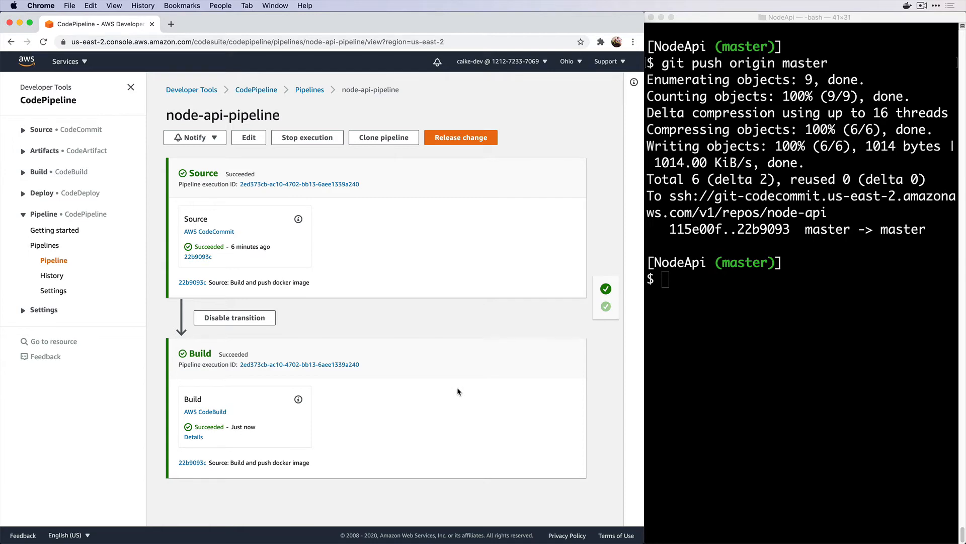
Open Elastic Container Service in a new tab, view the ECR repositories, then go to ECS Clusters
left_click(87, 65)
left_click(76, 171, "super")
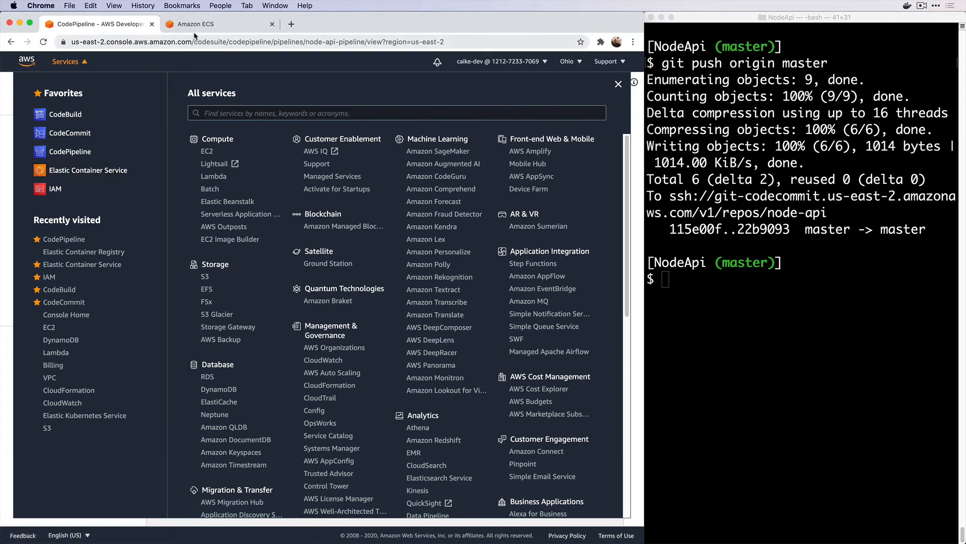
left_click(195, 25)
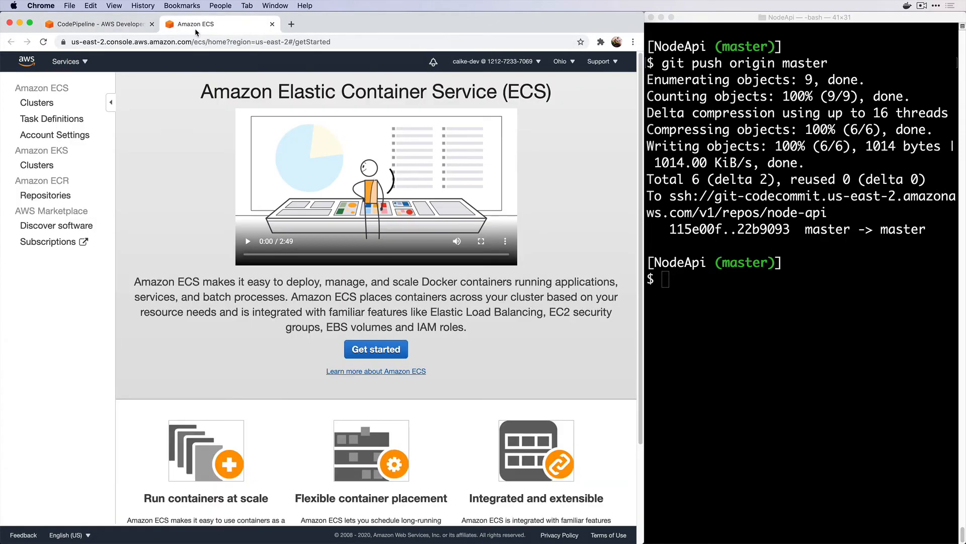
left_click(45, 198)
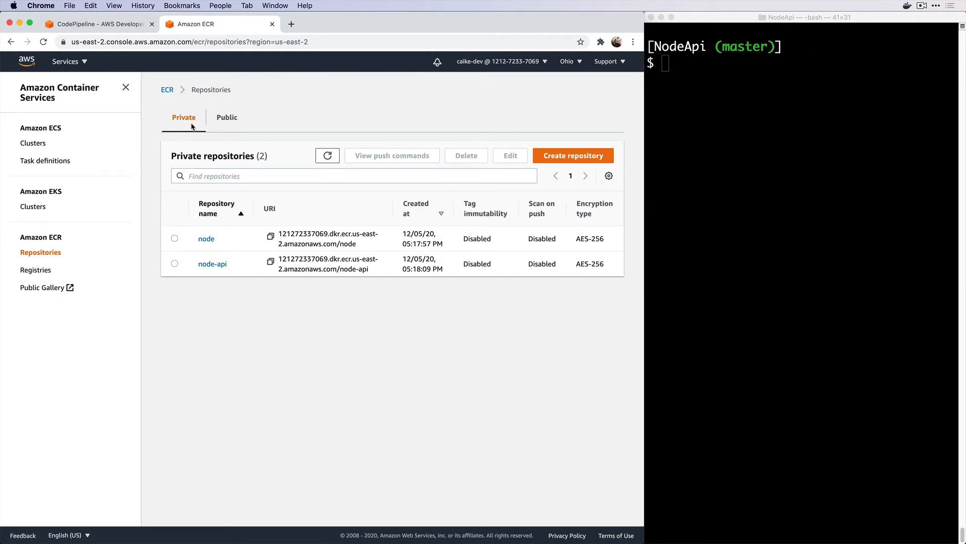
left_click(26, 143)
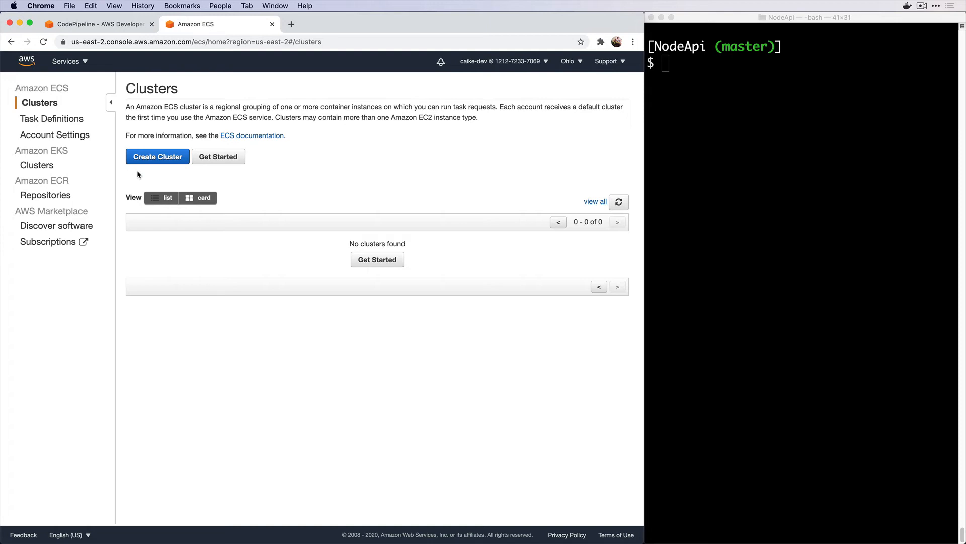
Start a new cluster from the EC2 Linux + Networking template and name it node-api
left_click(146, 155)
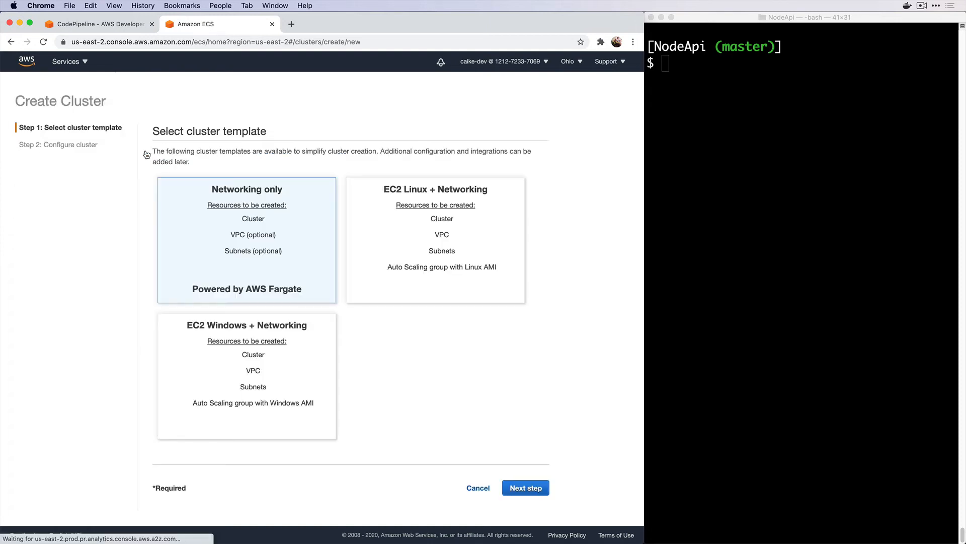
left_click(390, 237)
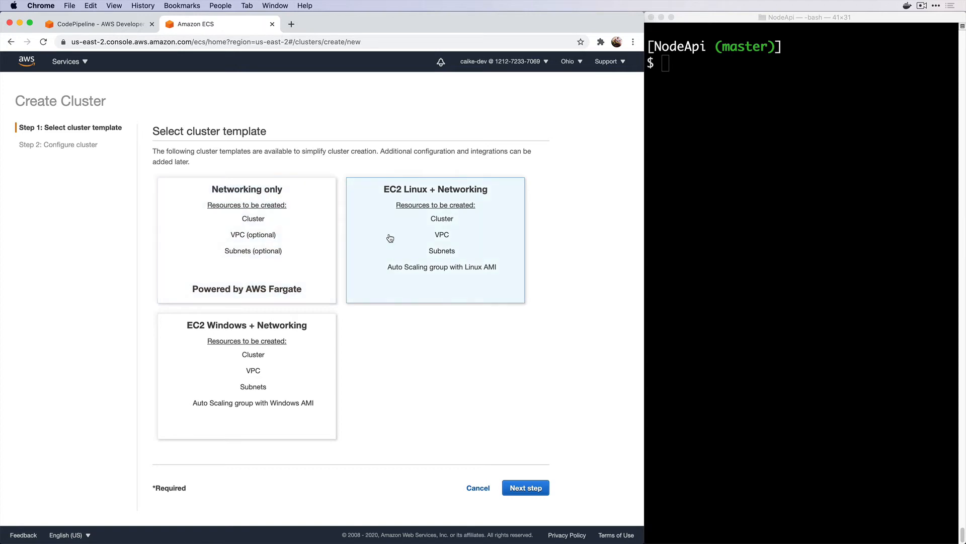
left_click(508, 491)
left_click(384, 160)
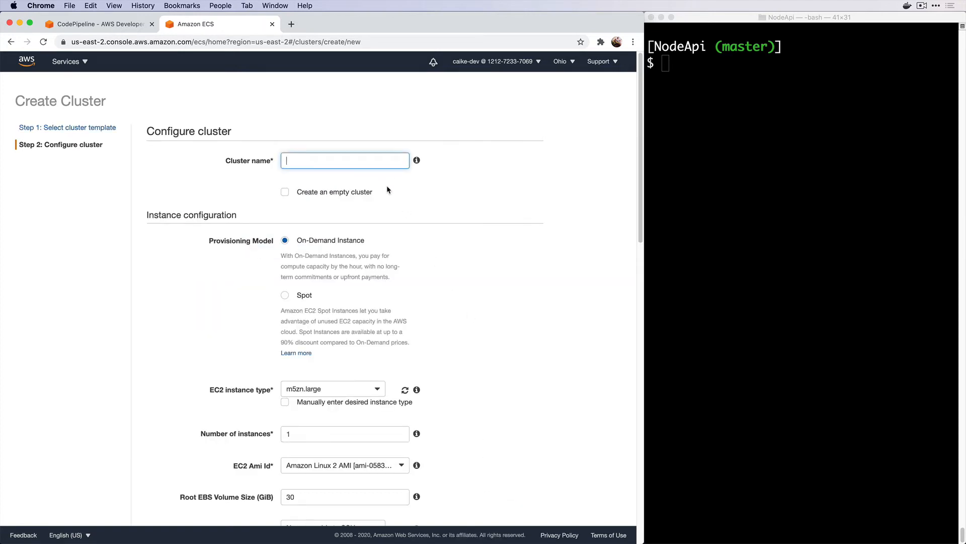
type("node-api")
Set the cluster's EC2 instance type to t3a.medium and the number of instances to 2
scroll(346, 247, "down", 2)
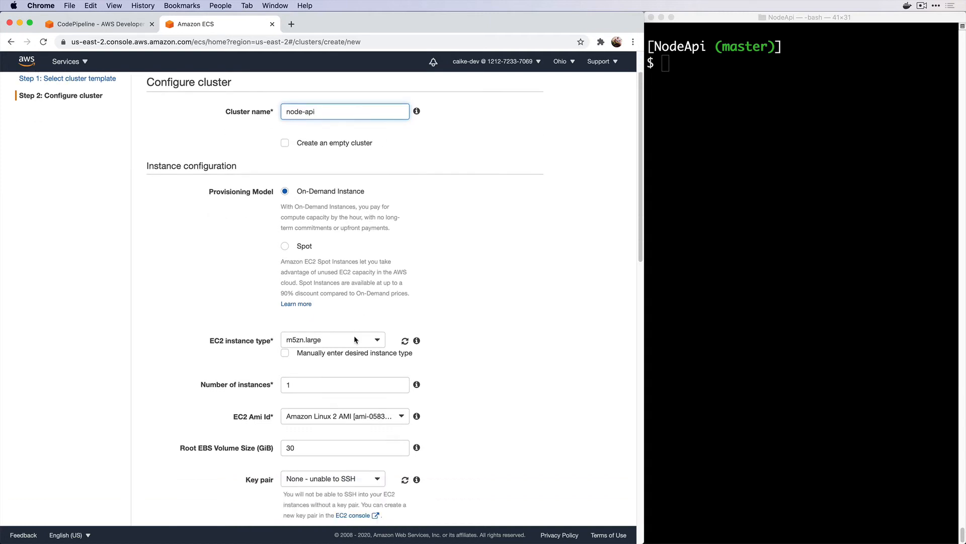
left_click(356, 339)
key("t")
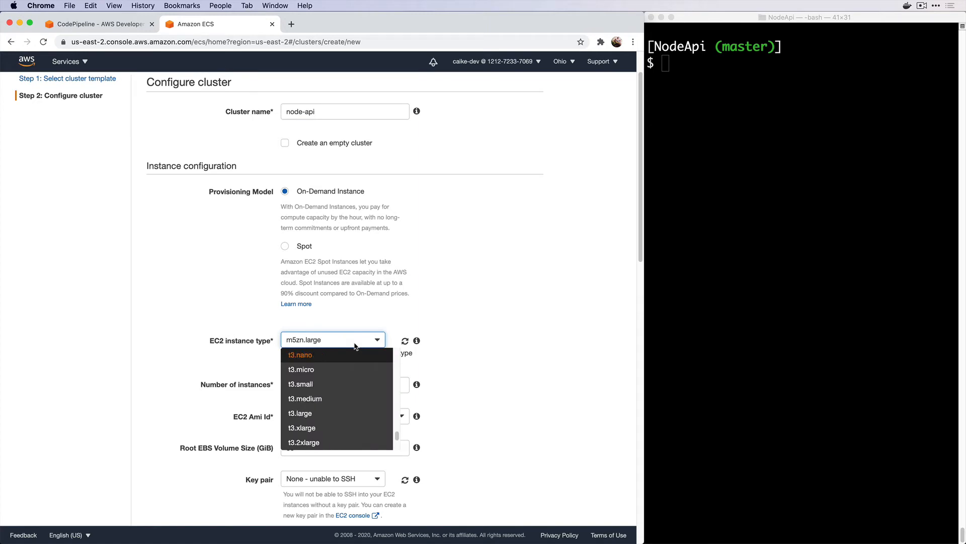
key("a")
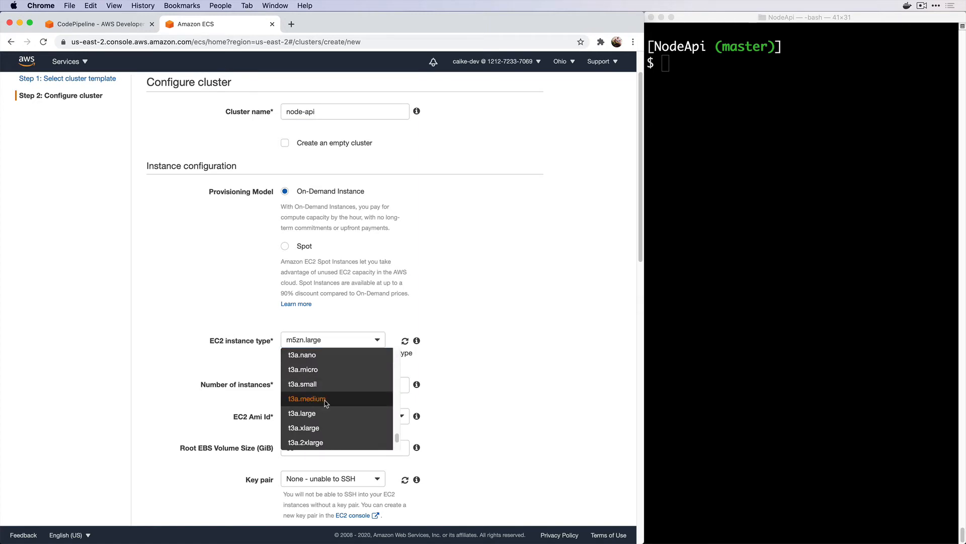
left_click(327, 398)
double_click(328, 383)
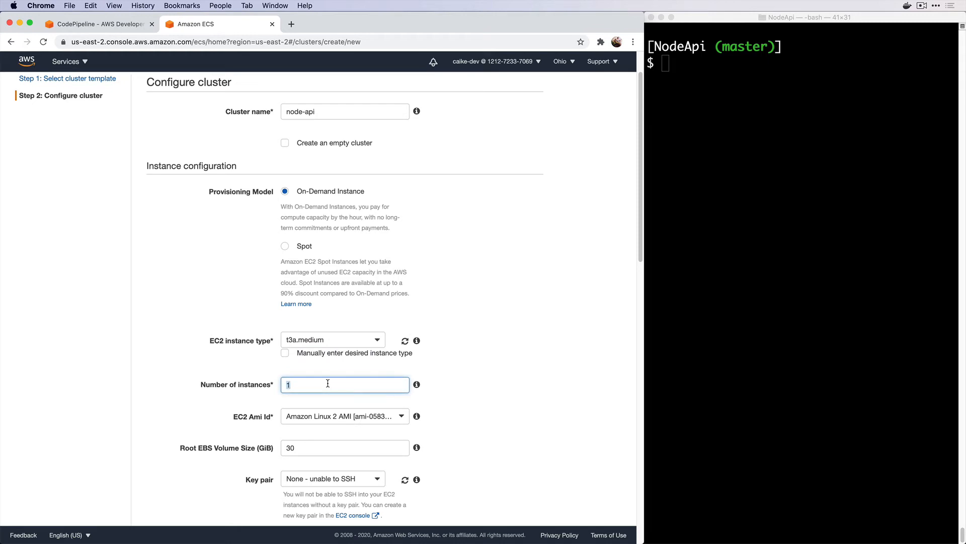
type("2")
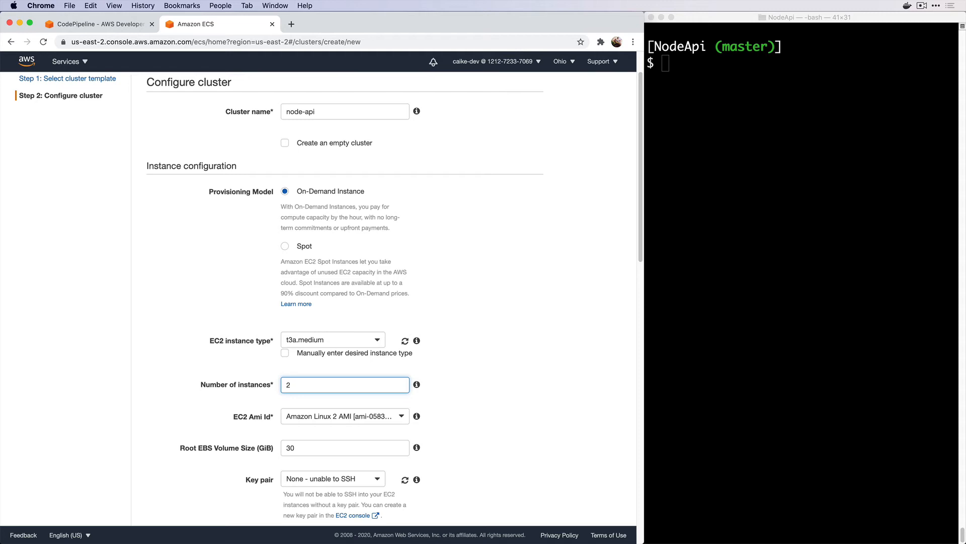
Create the node-api cluster with two t3a.medium instances and let its three launch steps complete
scroll(325, 422, "down", 5)
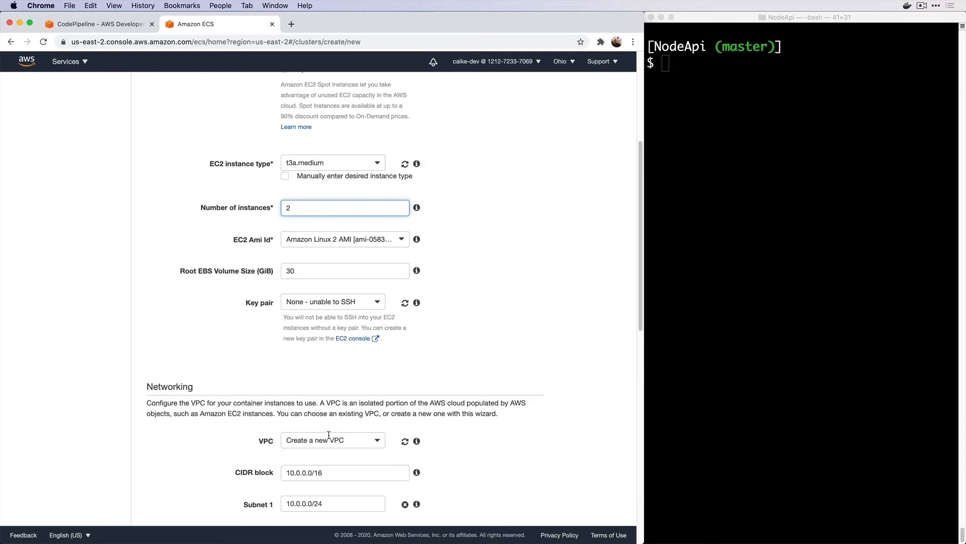
scroll(329, 434, "down", 10)
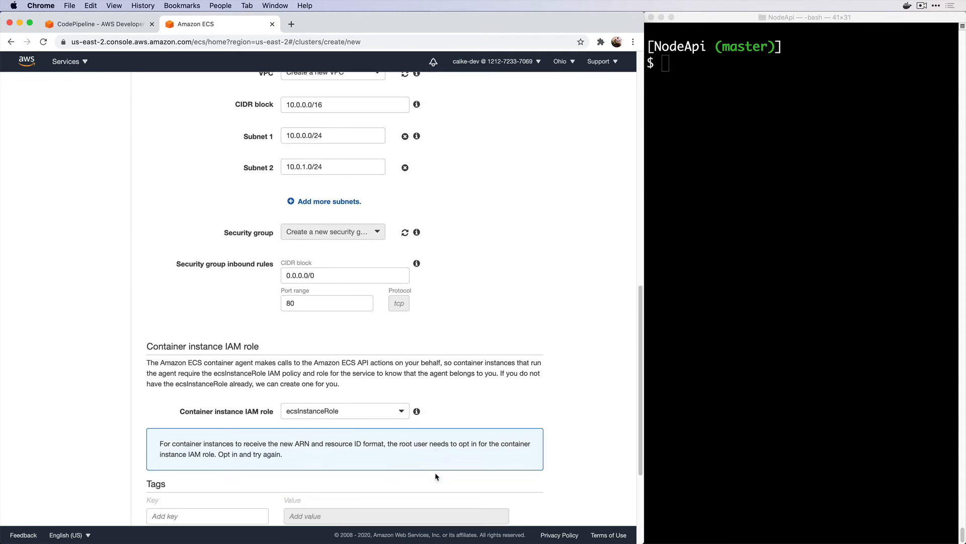
scroll(435, 472, "down", 5)
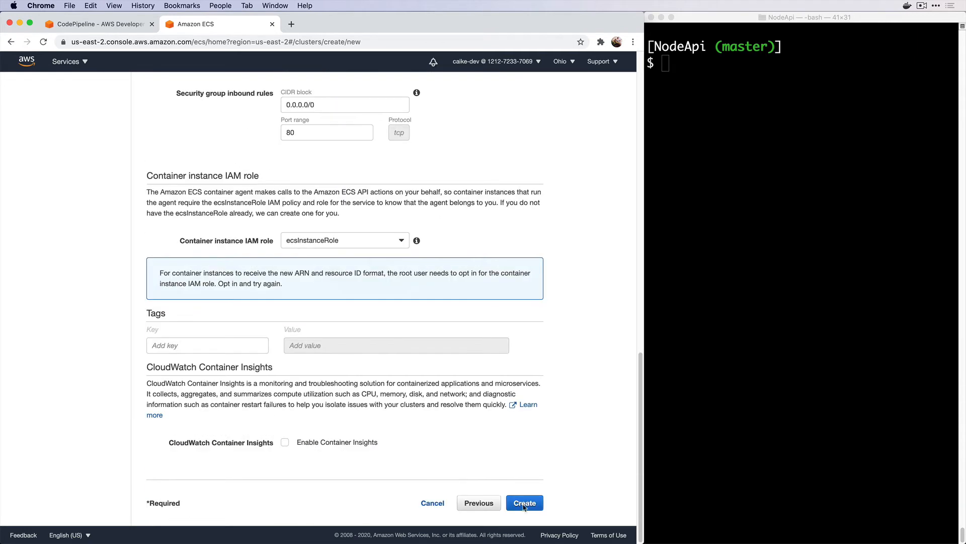
left_click(523, 503)
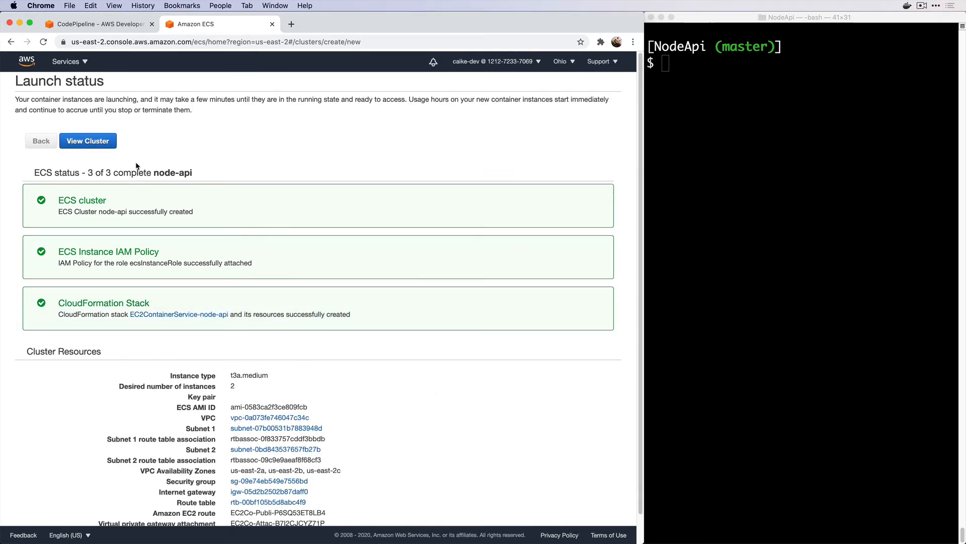
View the node-api cluster, then confirm in EC2 that its two instances are running
left_click(99, 139)
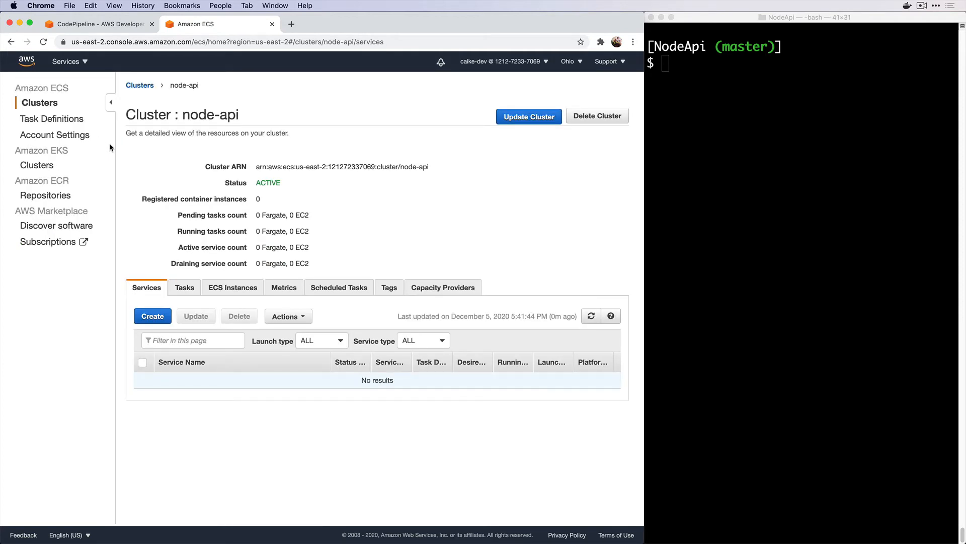
left_click(141, 85)
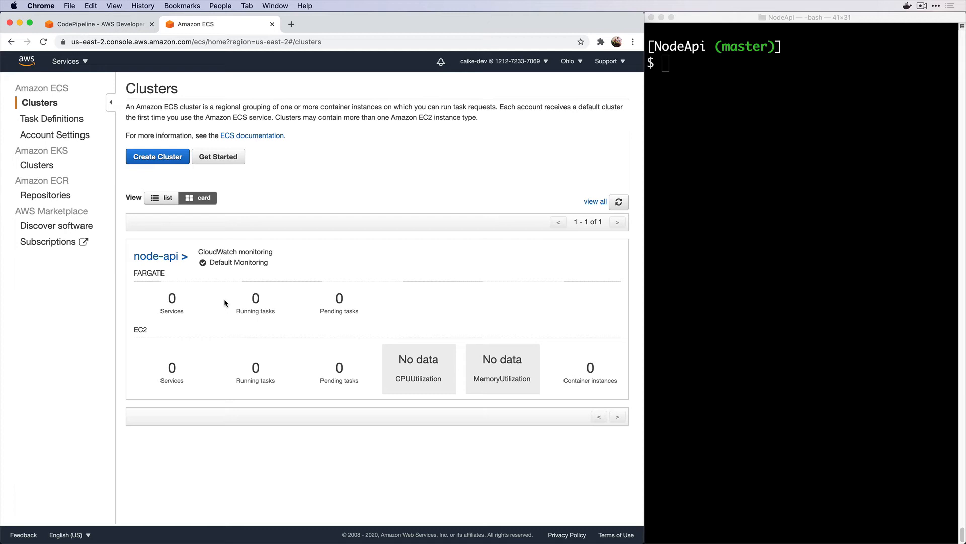
left_click(86, 63)
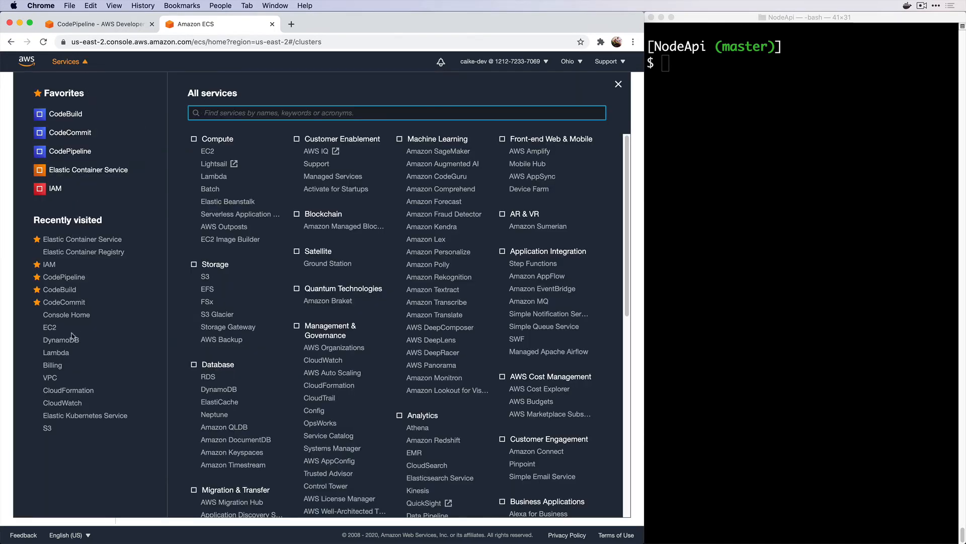
left_click(50, 327, "super")
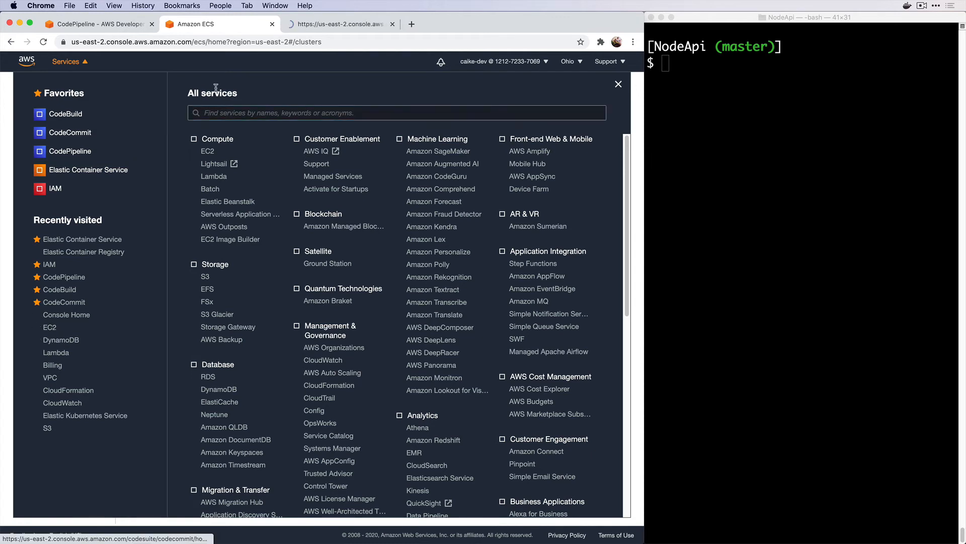
left_click(317, 24)
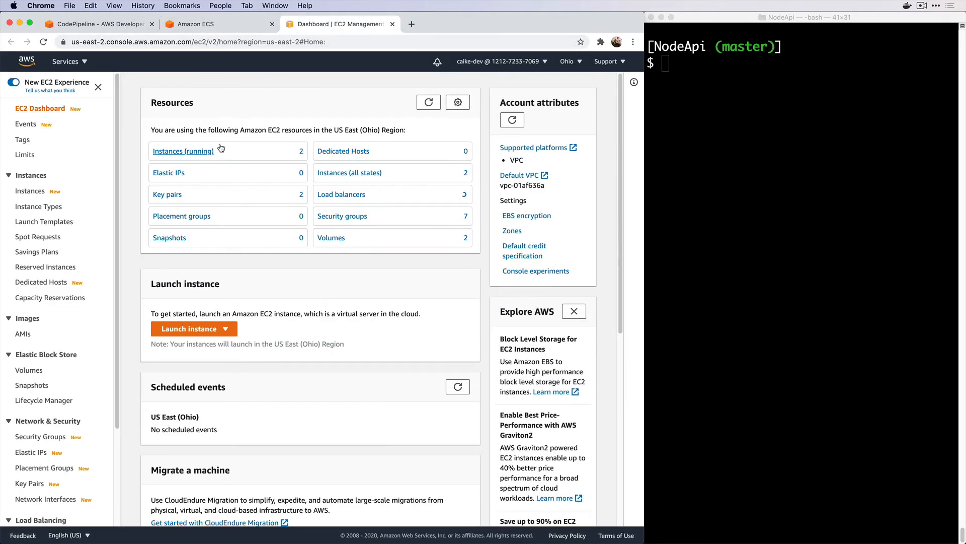
left_click(202, 152)
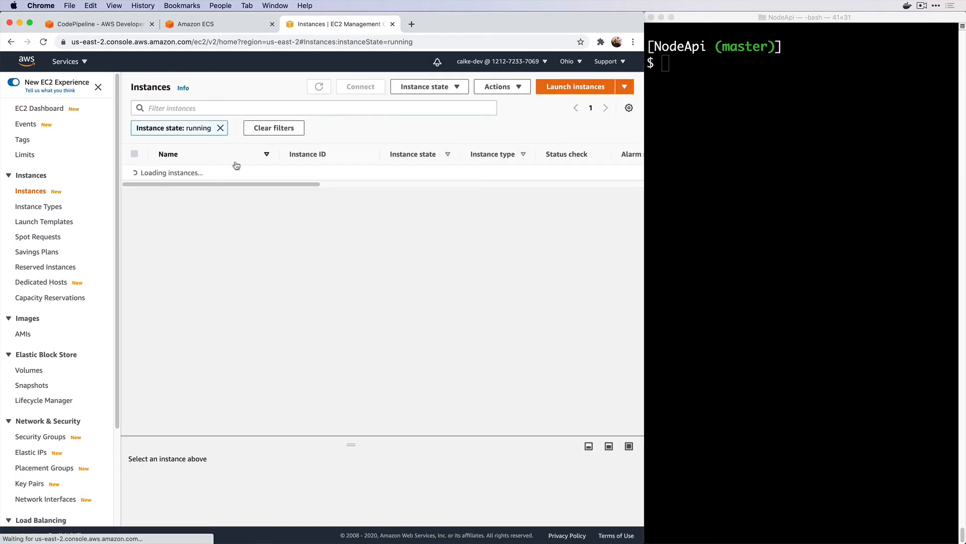
double_click(282, 152)
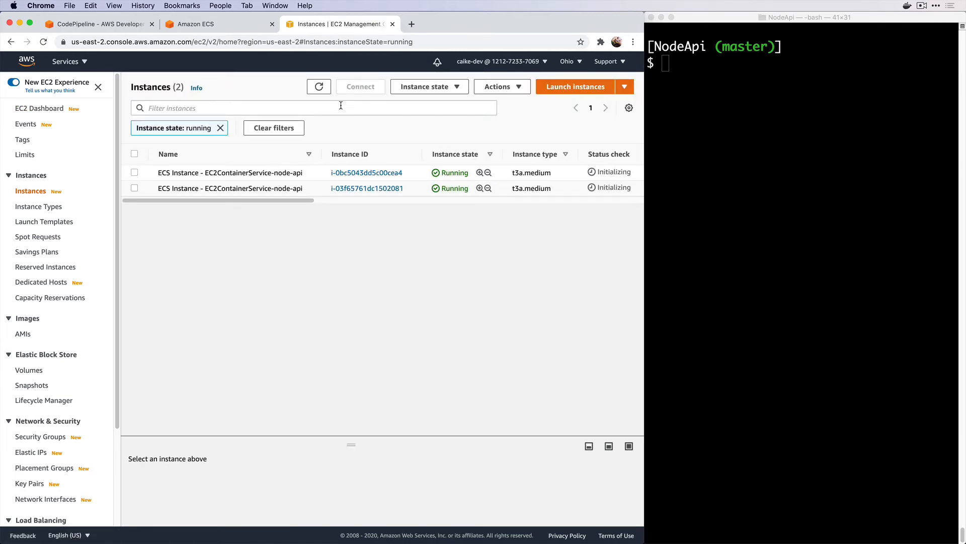
Close the EC2 tab and open the empty ECS Task Definitions list
left_click(392, 24)
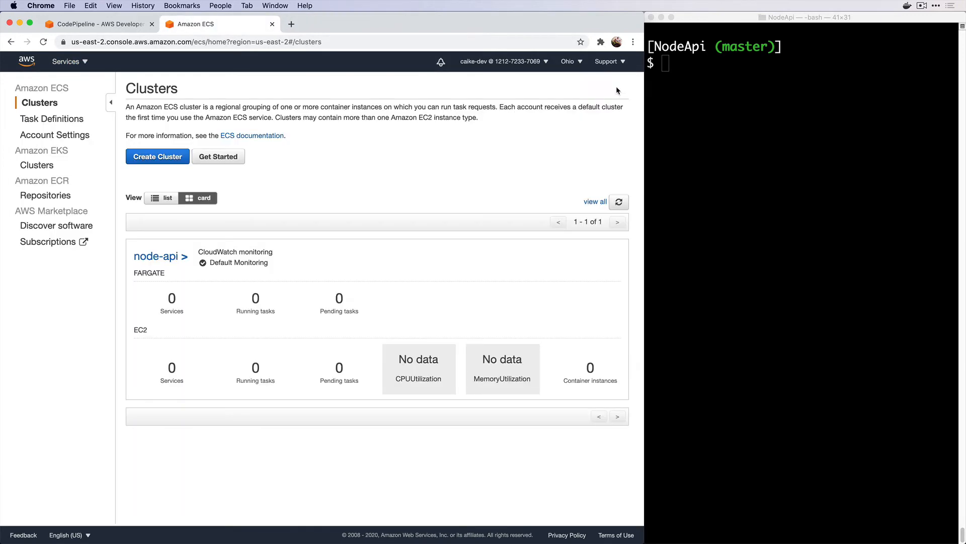
left_click(618, 84)
left_click(74, 121)
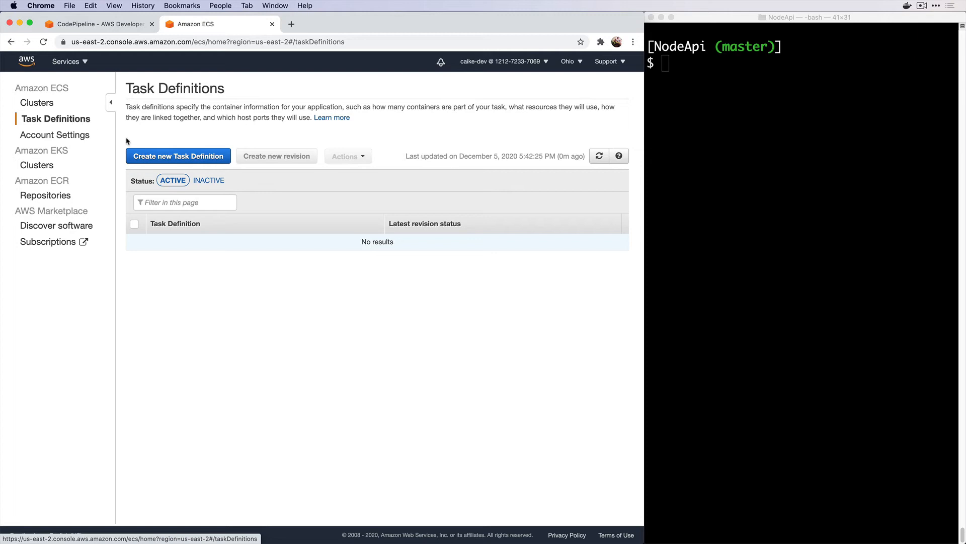
Start a new EC2-compatible task definition named node-api
left_click(155, 156)
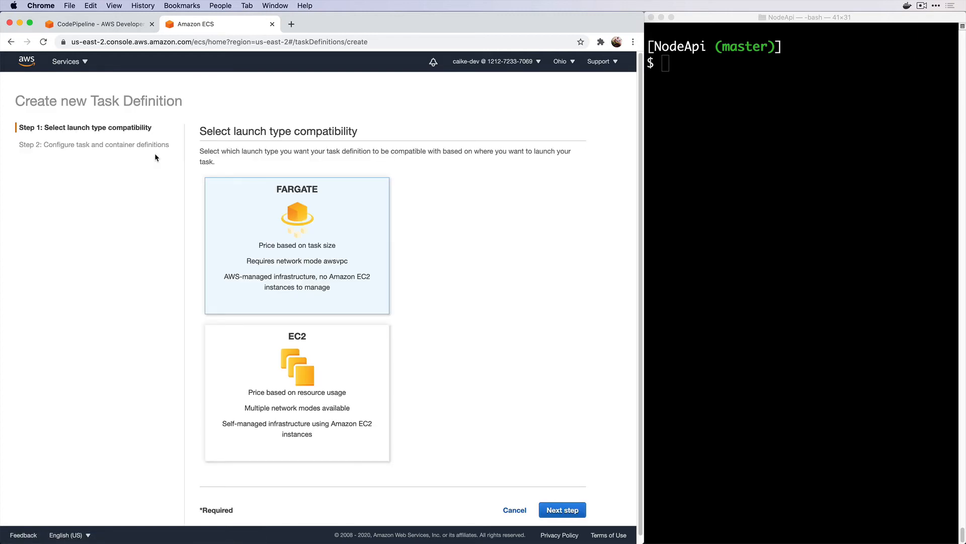
left_click(251, 364)
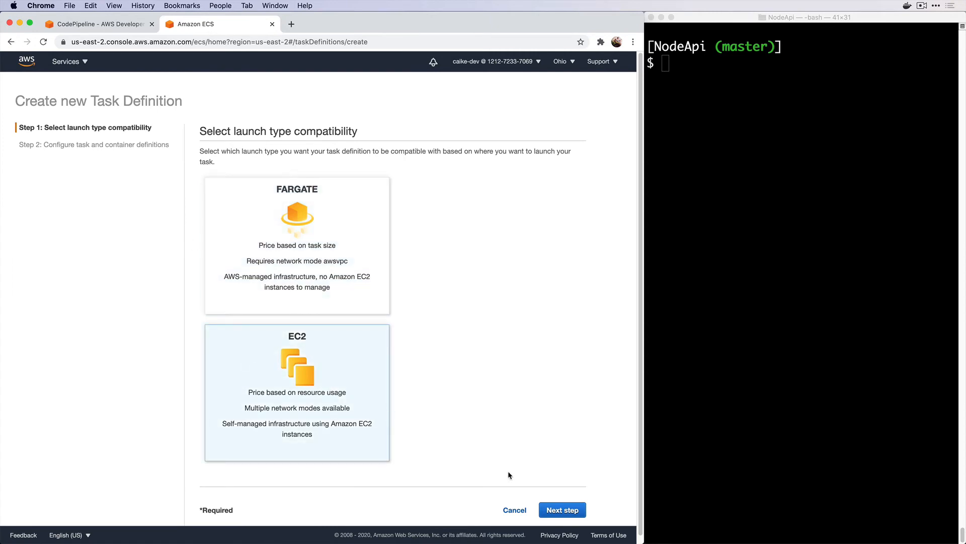
left_click(555, 510)
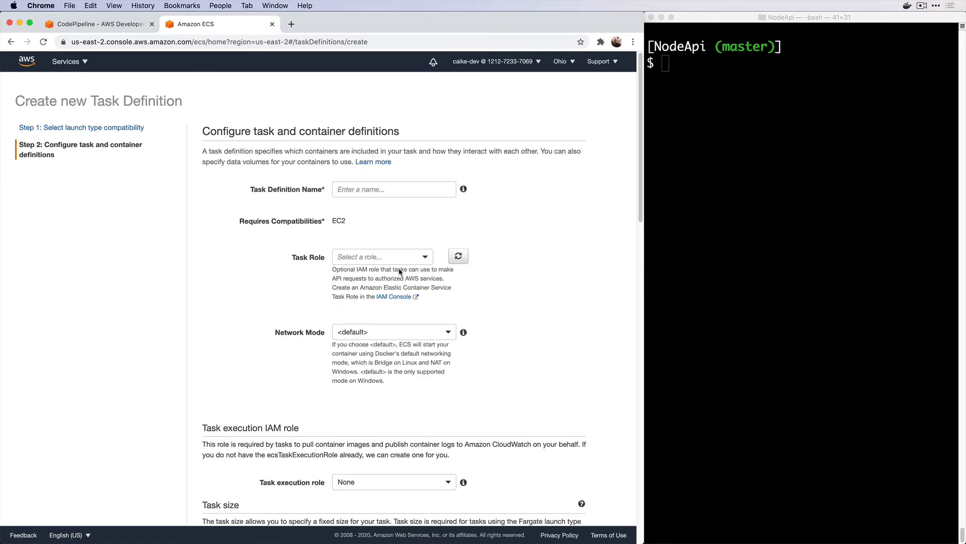
left_click(360, 188)
type("node-api")
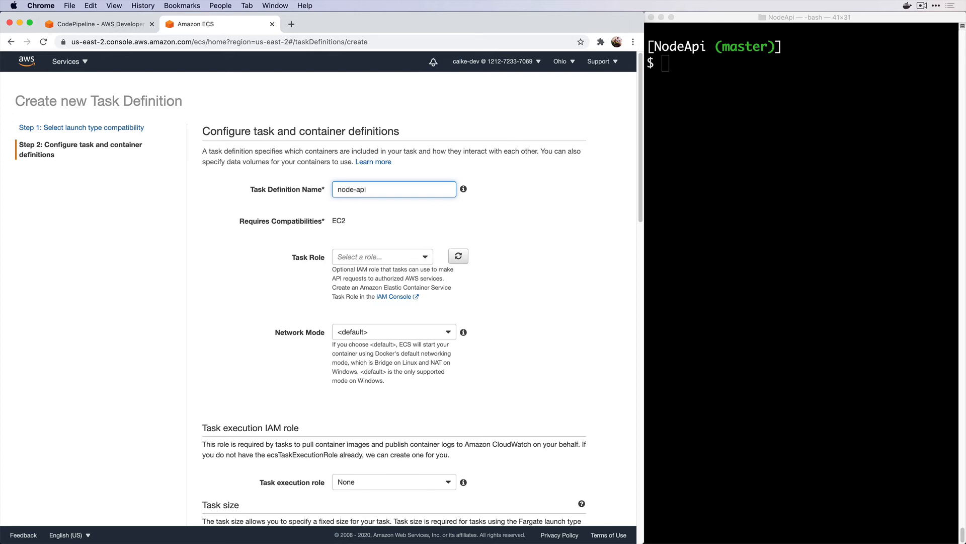
Set both the task role and the task execution role to ecsTaskExecutionRole
left_click(380, 256)
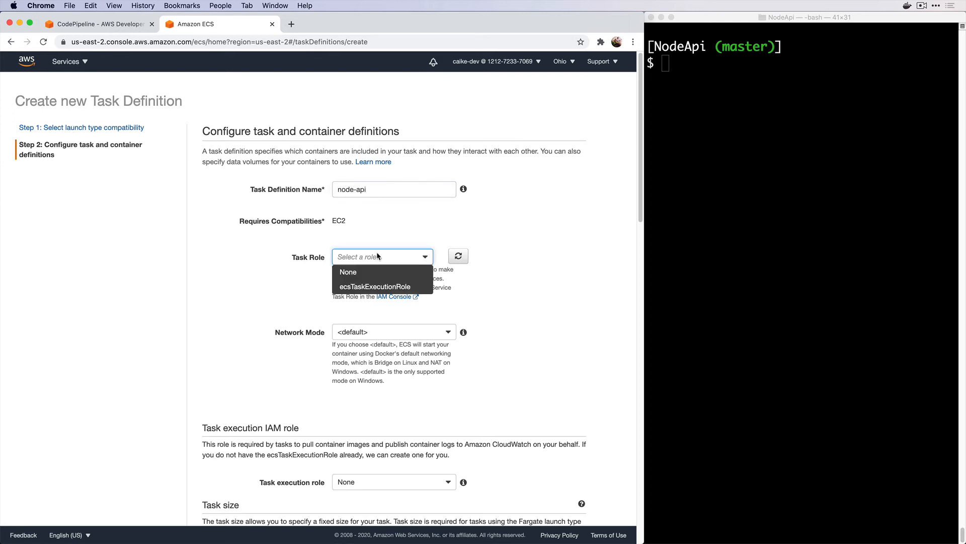
left_click(372, 284)
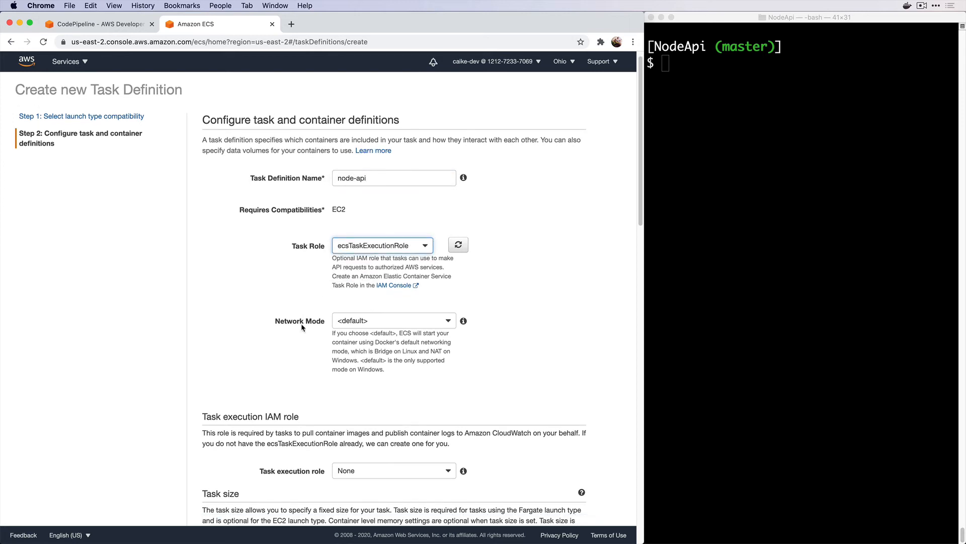
scroll(287, 342, "down", 3)
scroll(286, 339, "down", 5)
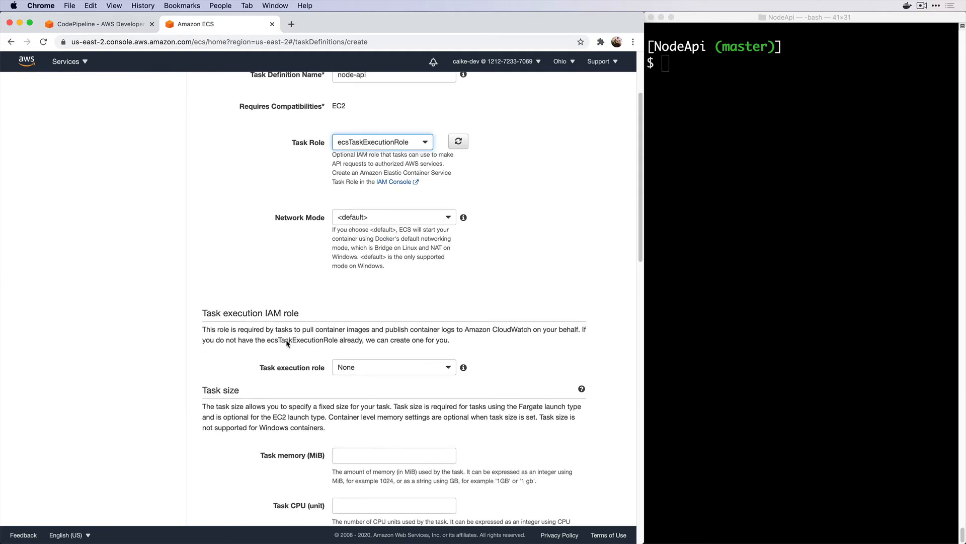
left_click(370, 347)
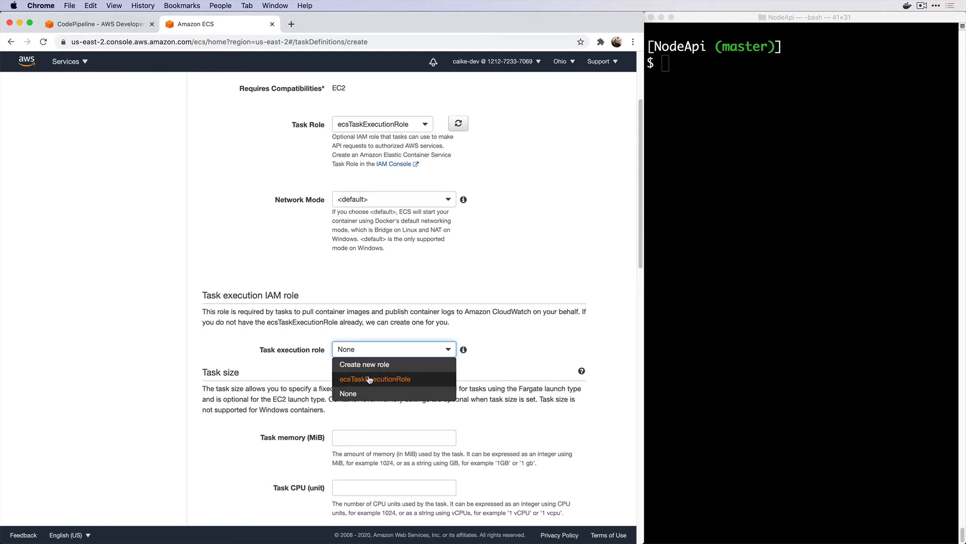
left_click(368, 378)
scroll(288, 370, "down", 8)
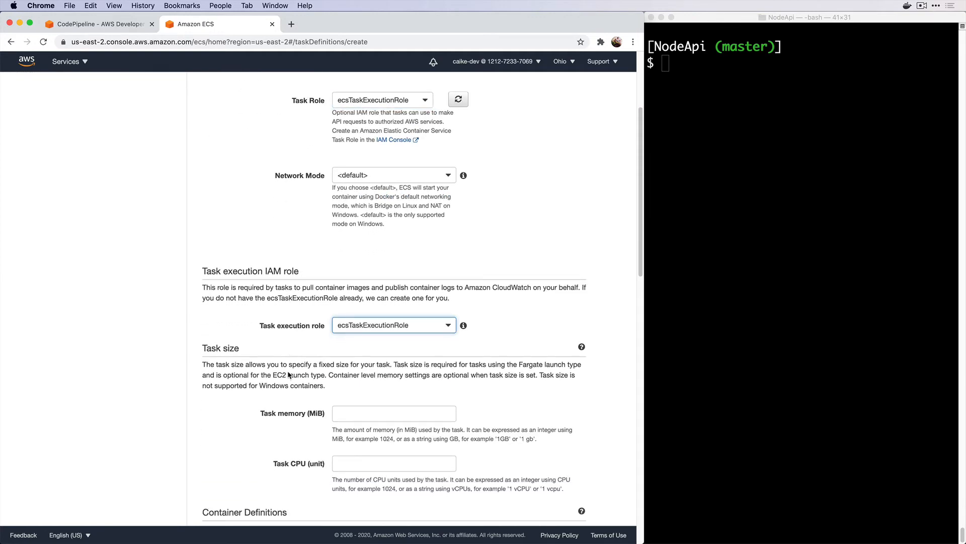
scroll(290, 342, "down", 2)
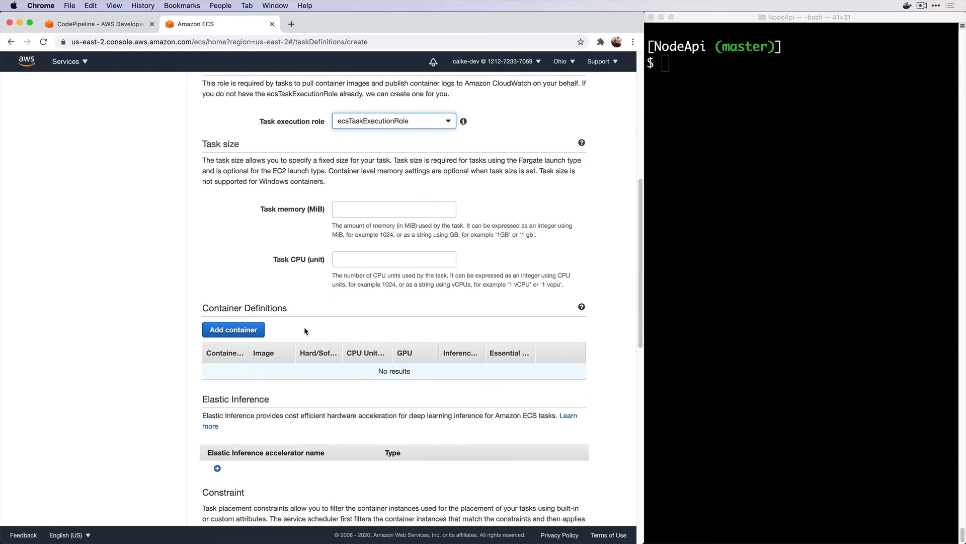
Add a container named node-api using the pasted node-api:latest ECR image URI
left_click(254, 333)
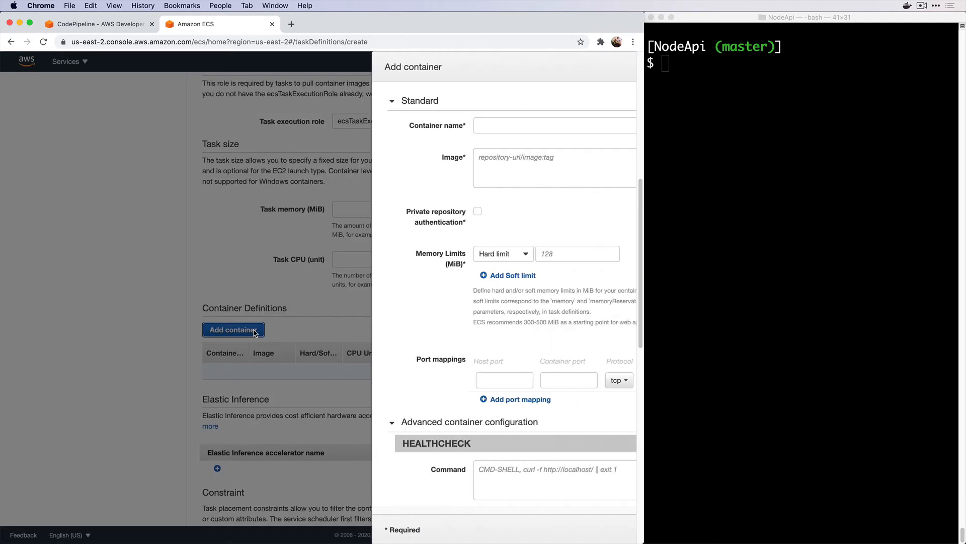
left_click(356, 127)
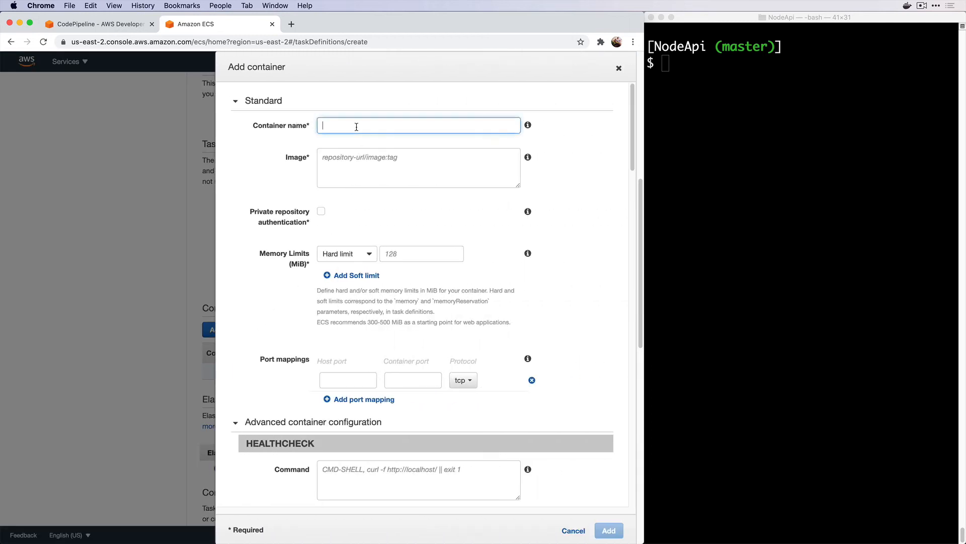
type("node-api")
left_click(348, 161)
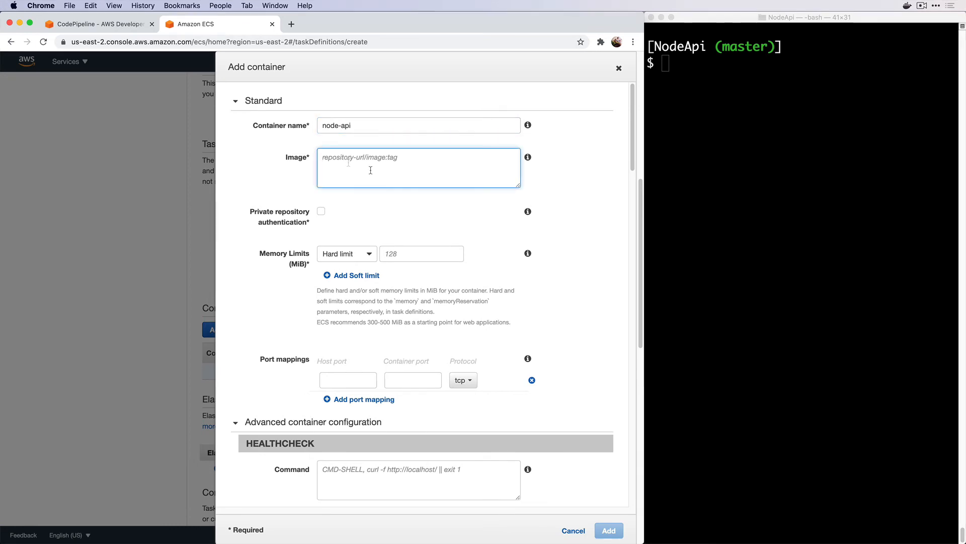
type("121272337069.dkr.ecr.us-east-2.amazonaws.com/node-api:latest")
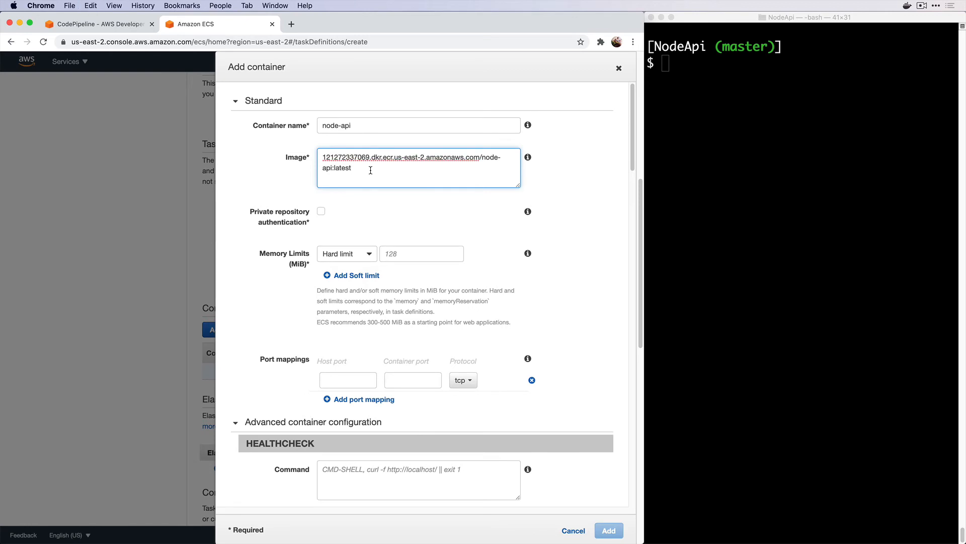
Give the container a 128 MiB hard memory limit and host port 80 mapped to 8080, then add it
left_click(400, 254)
type("128")
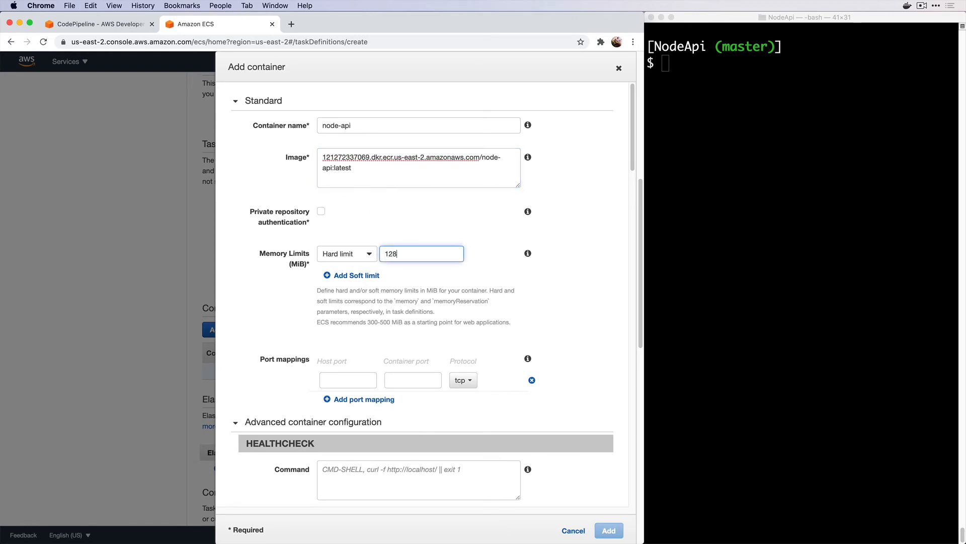
scroll(397, 301, "down", 2)
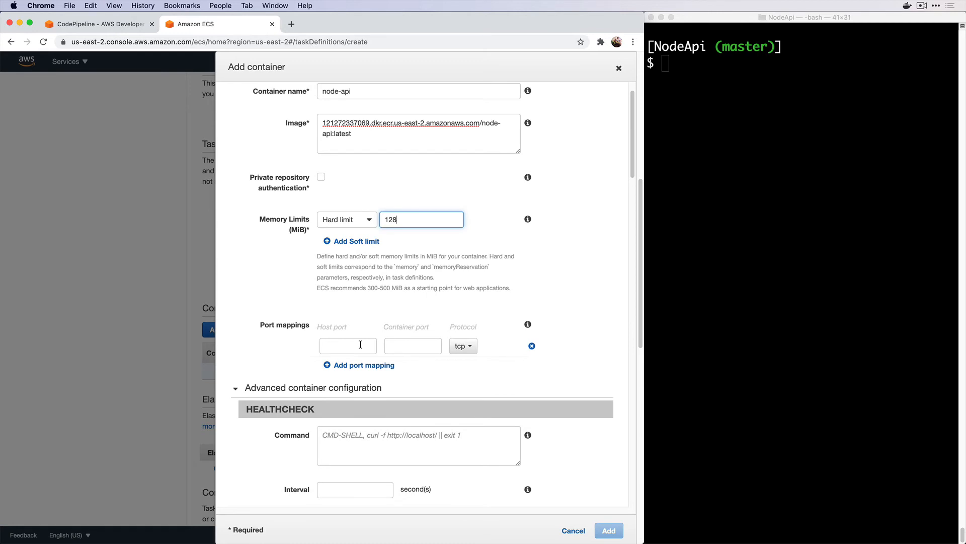
left_click(361, 344)
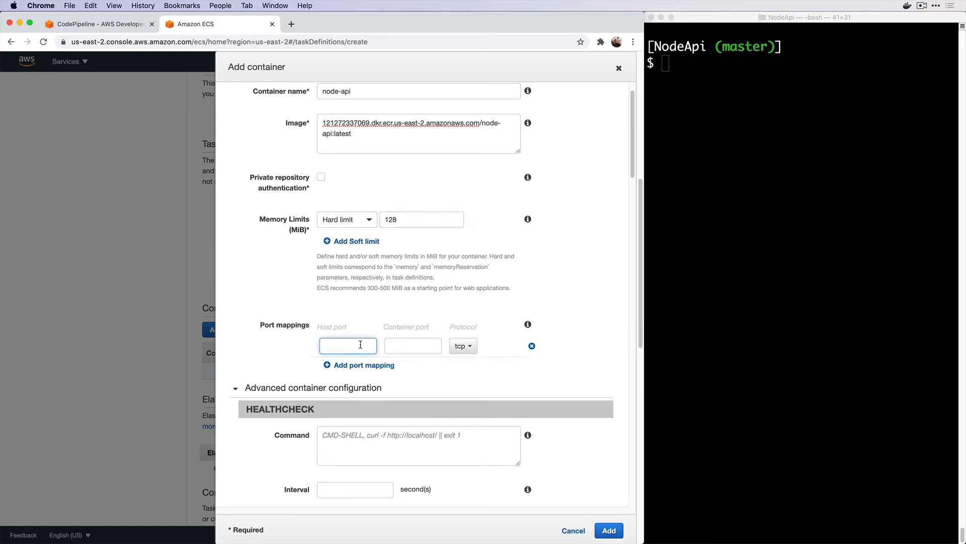
type("80")
key("Tab")
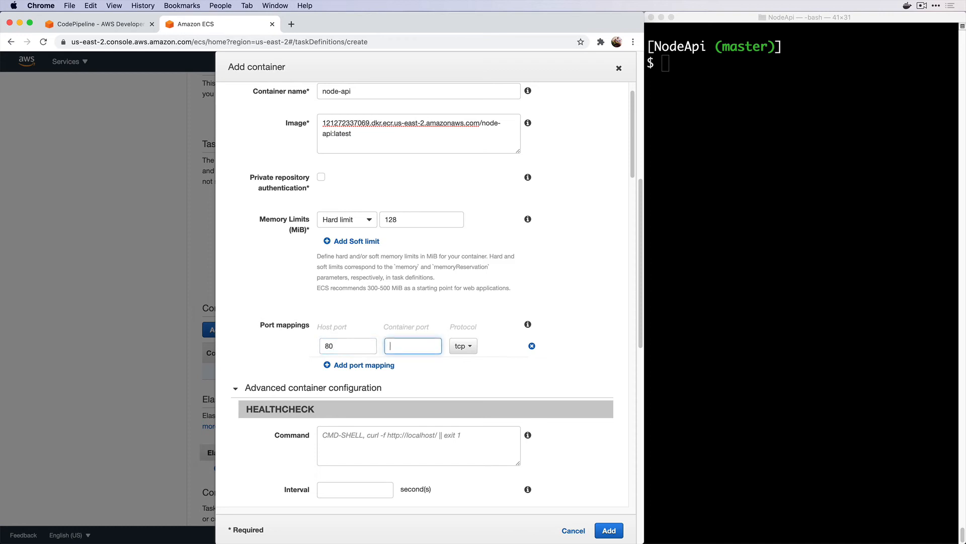
type("8080")
scroll(446, 364, "down", 1)
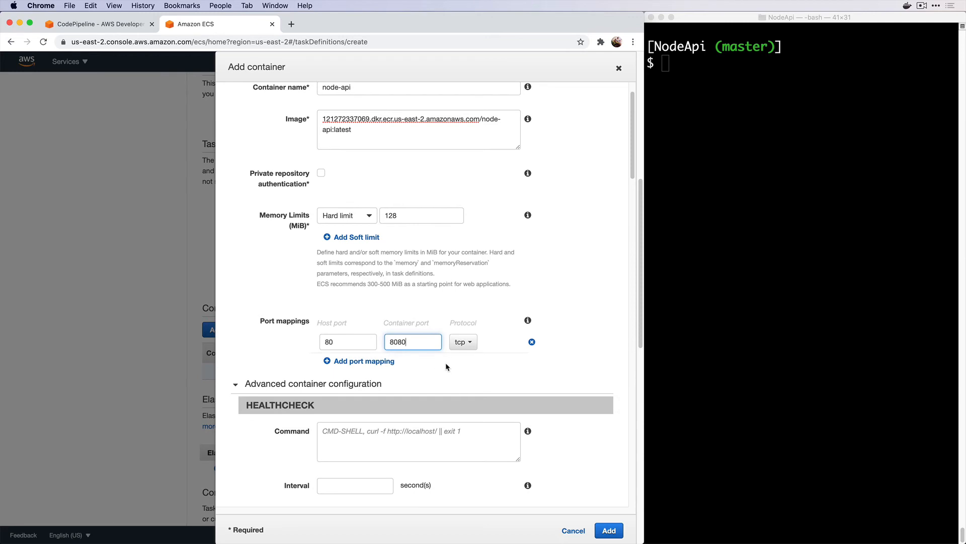
scroll(468, 365, "down", 1)
scroll(538, 373, "down", 6)
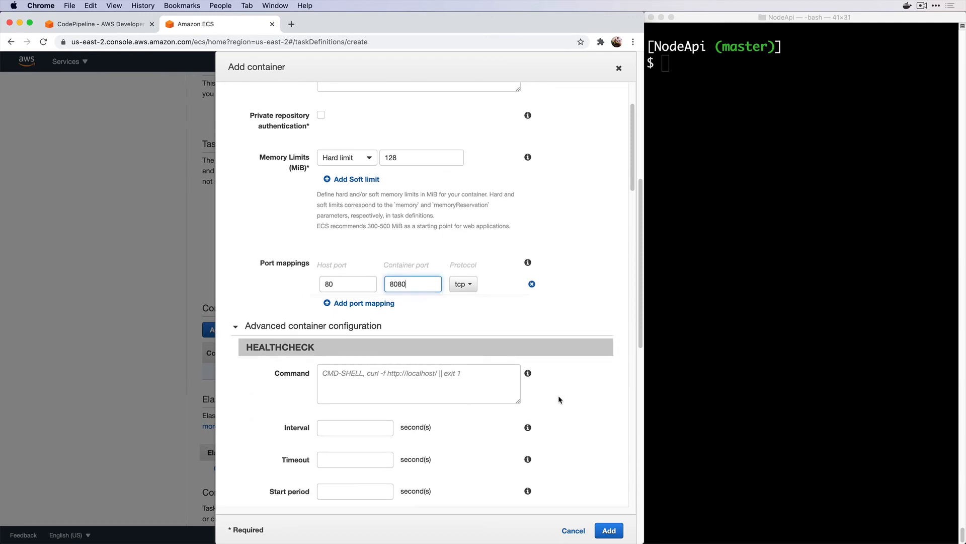
scroll(558, 395, "down", 10)
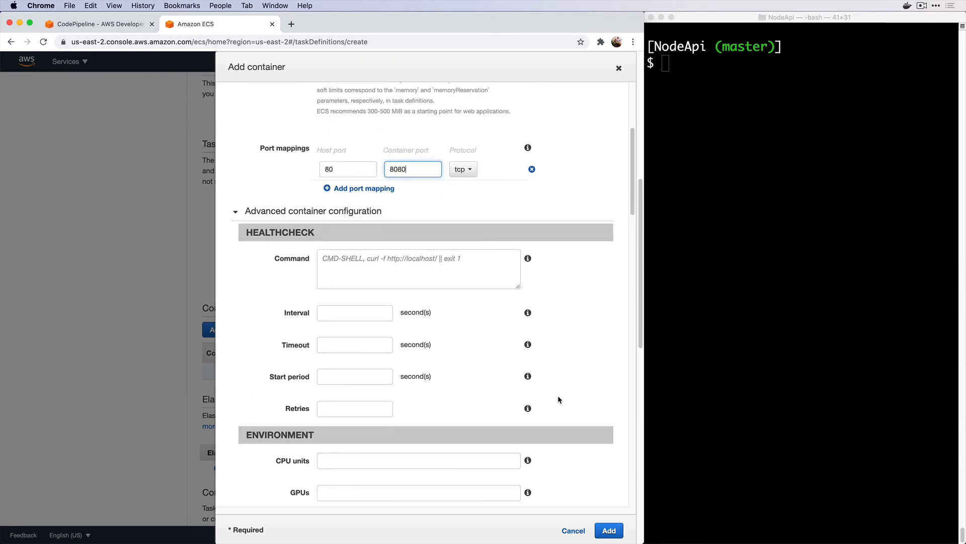
scroll(558, 399, "down", 15)
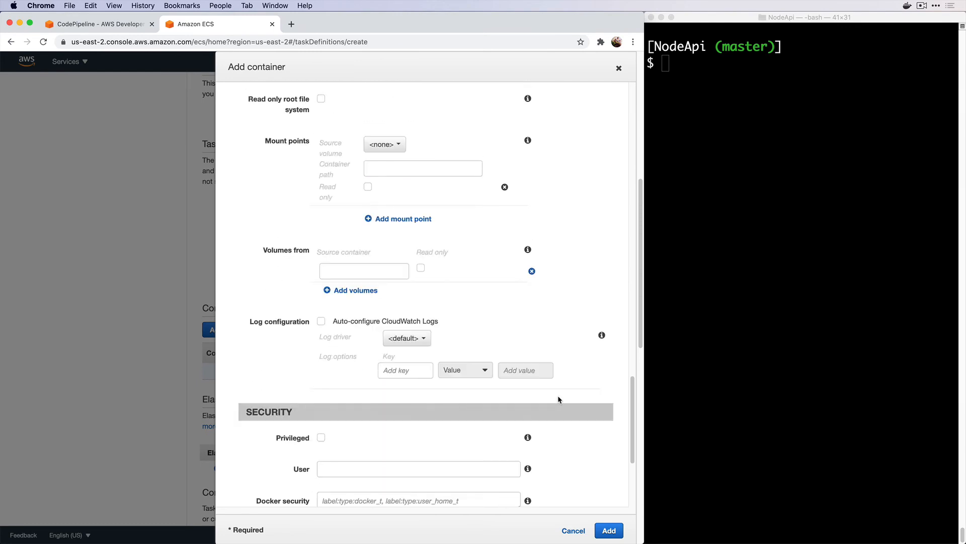
left_click(607, 530)
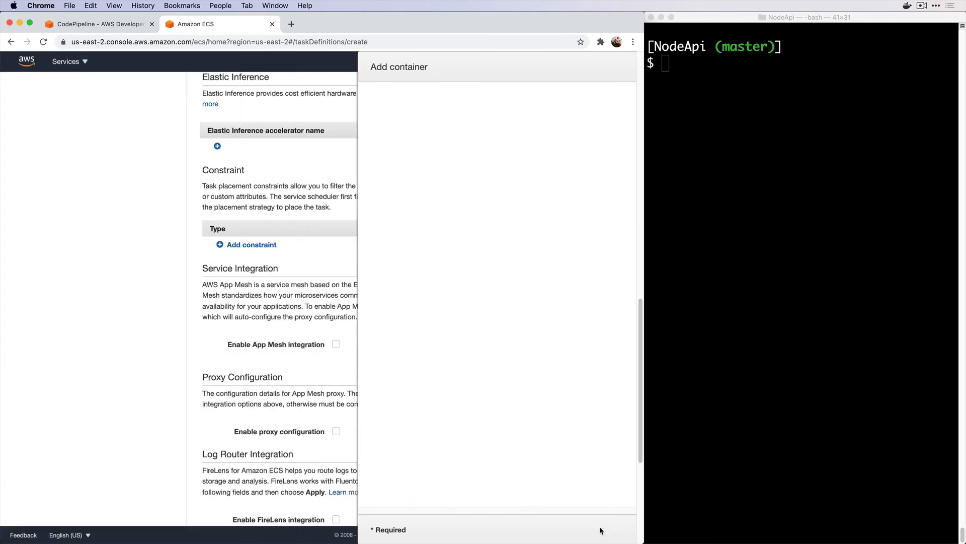
scroll(503, 412, "up", 7)
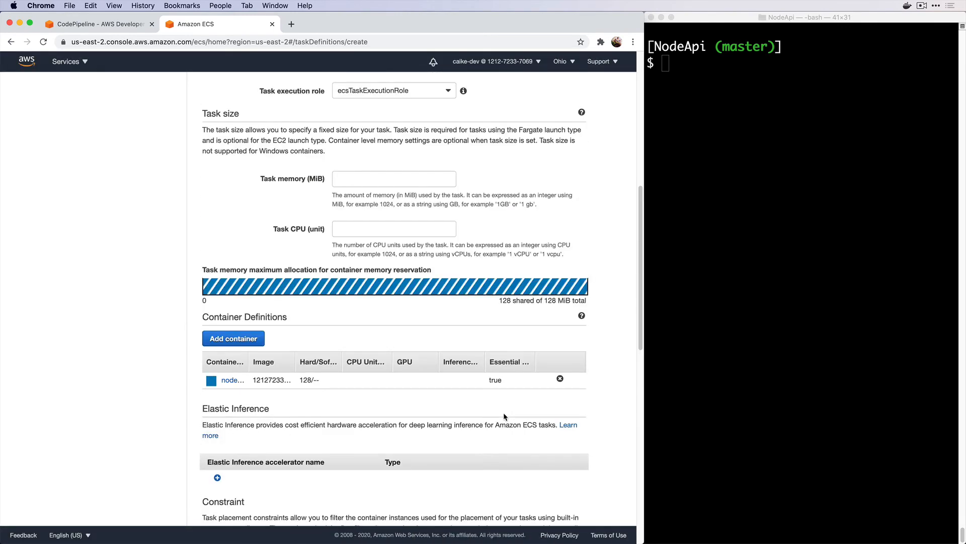
Save the task definition as revision node-api:20 and return to the Clusters list
scroll(503, 412, "down", 12)
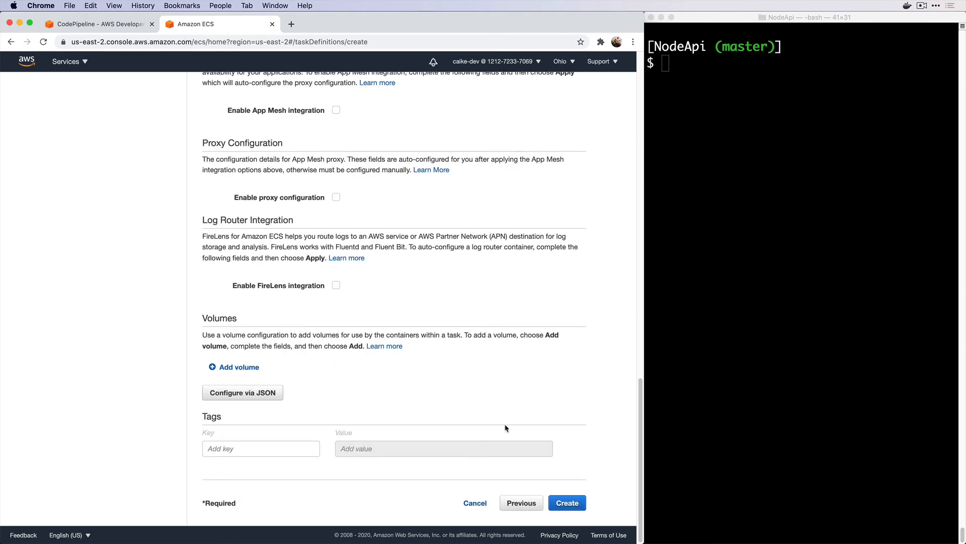
left_click(566, 503)
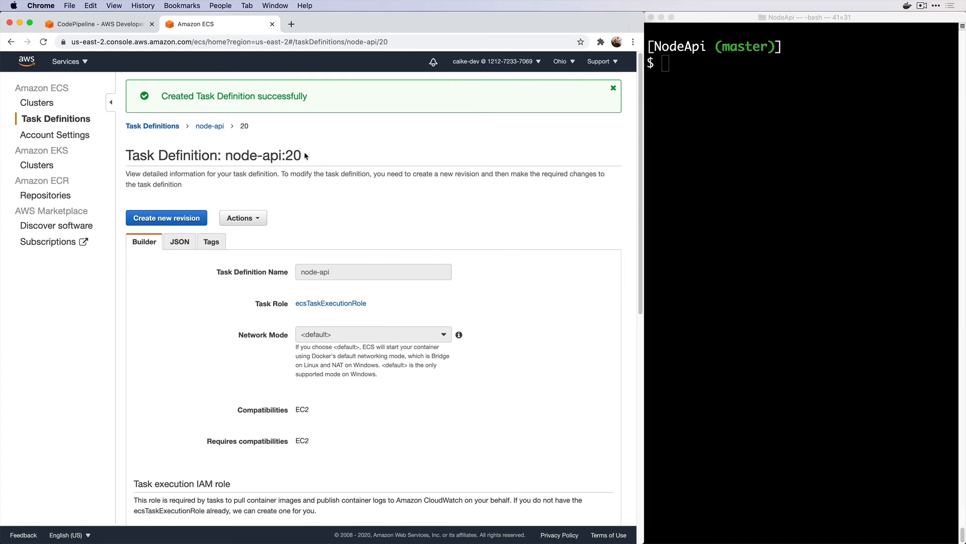
mouse_move(302, 156)
left_mouse_down()
mouse_move(237, 155)
mouse_move(305, 158)
left_mouse_up()
left_click(613, 88)
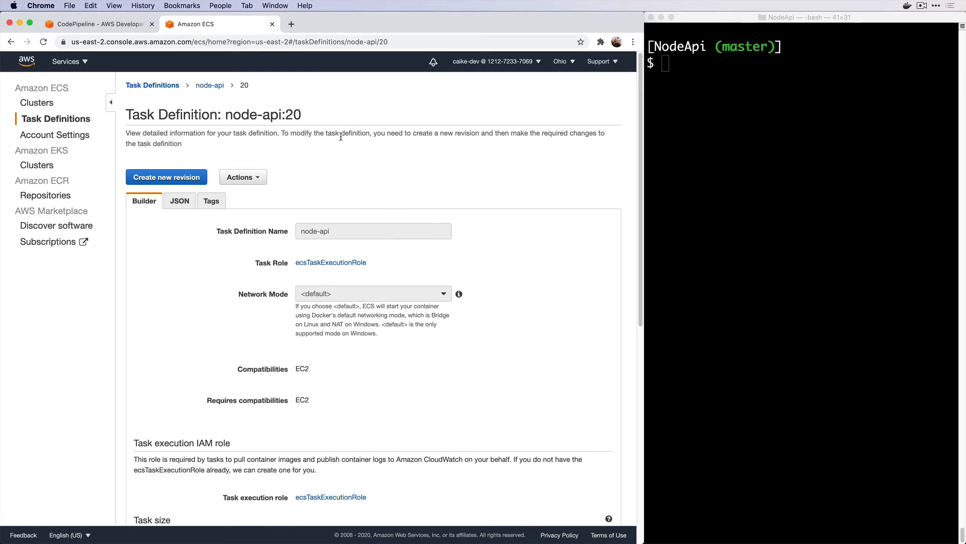
left_click(41, 104)
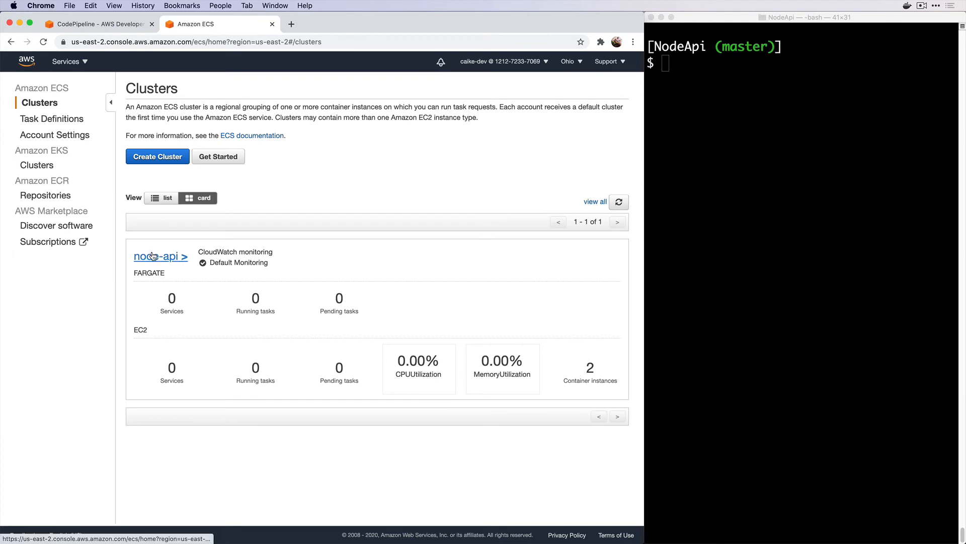
In the node-api cluster, start an EC2 service named node-api with 1 task
left_click(152, 255)
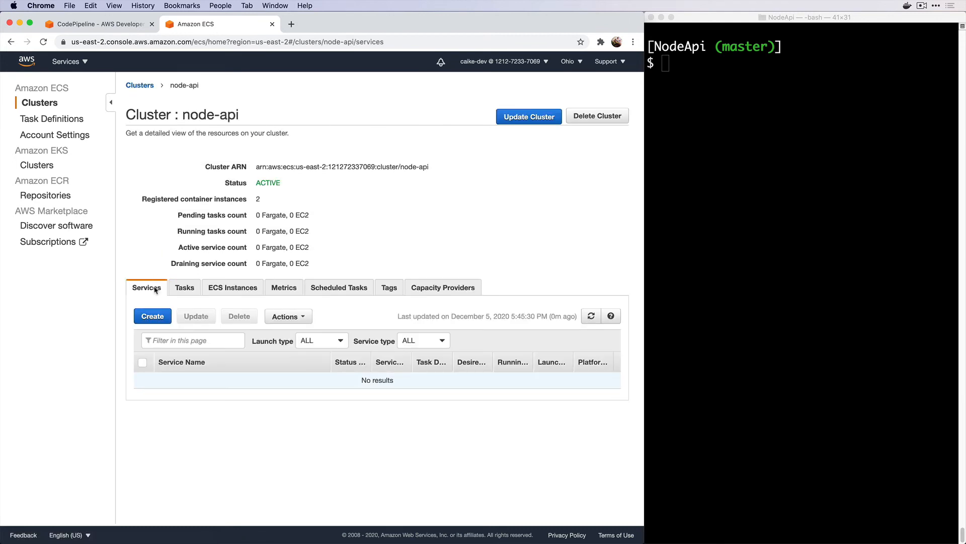
left_click(151, 315)
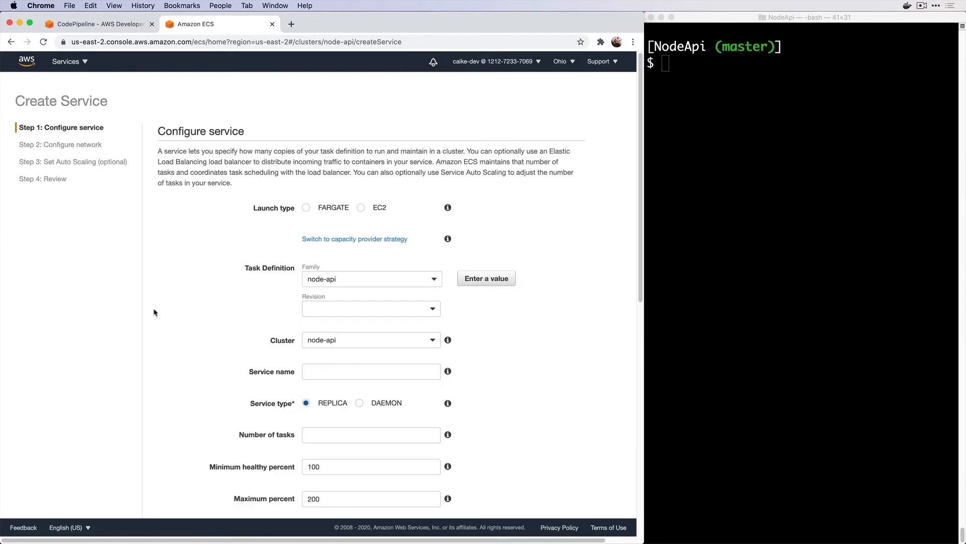
left_click(361, 207)
left_click(335, 375)
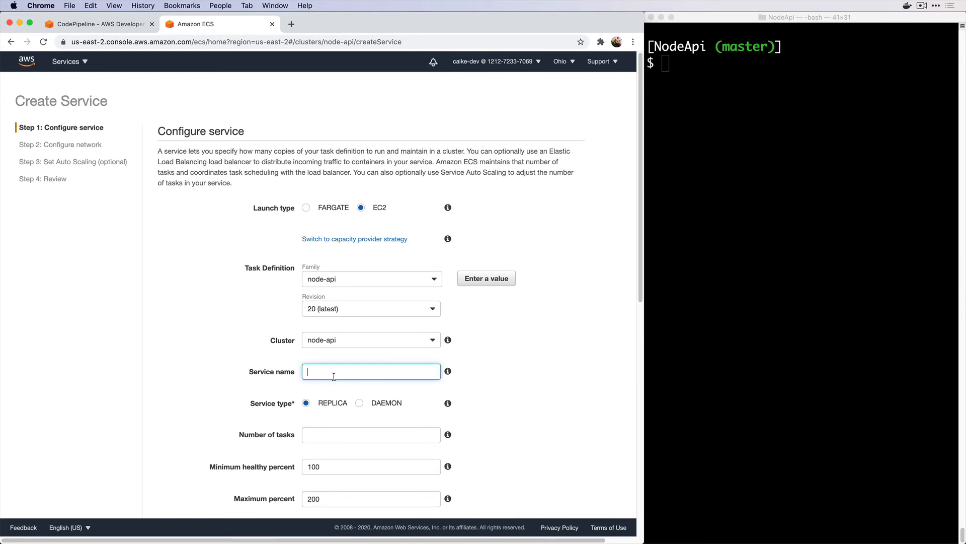
type("node-api")
scroll(237, 420, "down", 2)
left_click(340, 393)
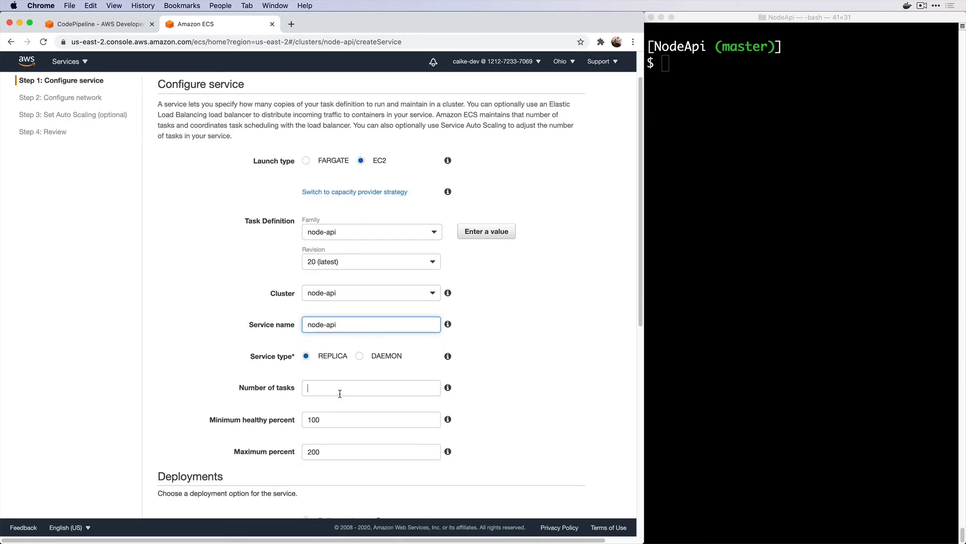
type("1")
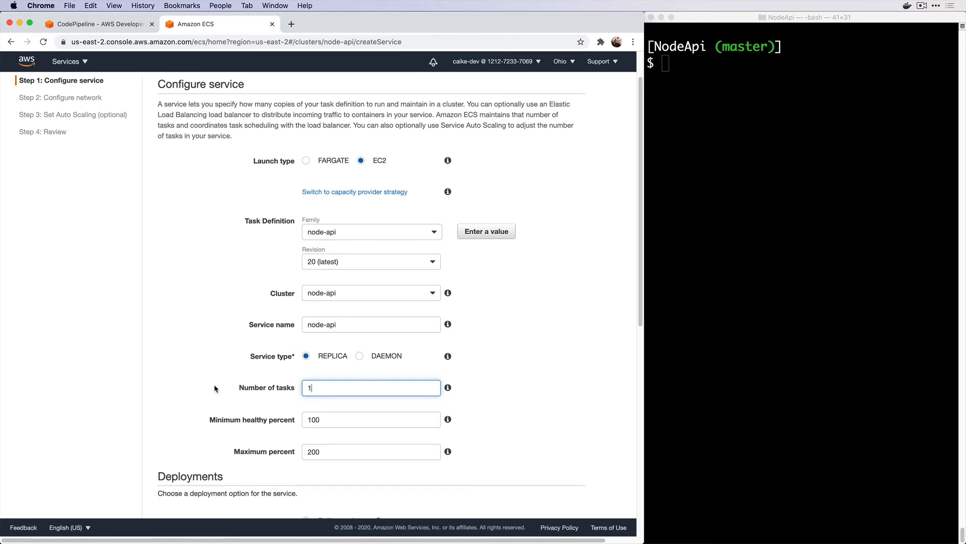
Keep default network and auto scaling settings, create the node-api service, and view its tasks
scroll(216, 390, "down", 1)
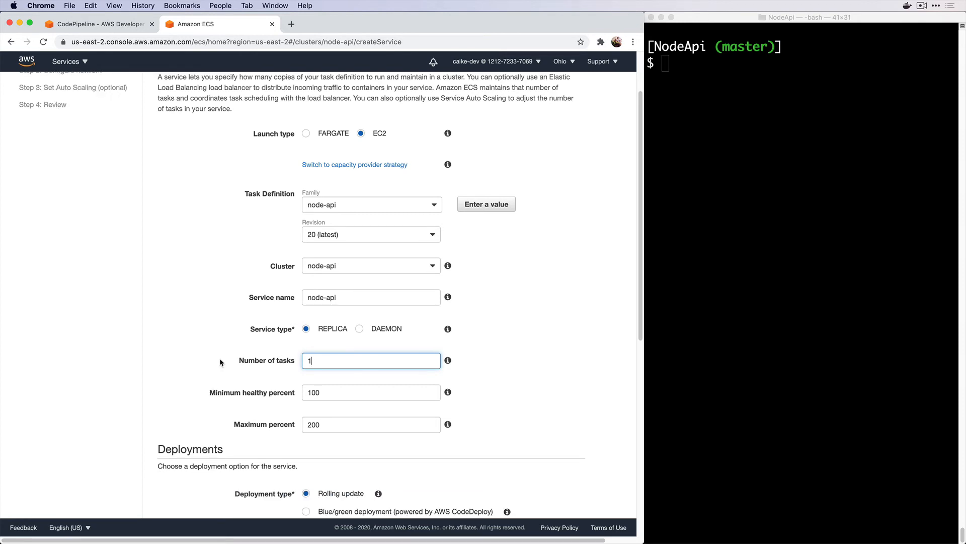
scroll(221, 362, "down", 10)
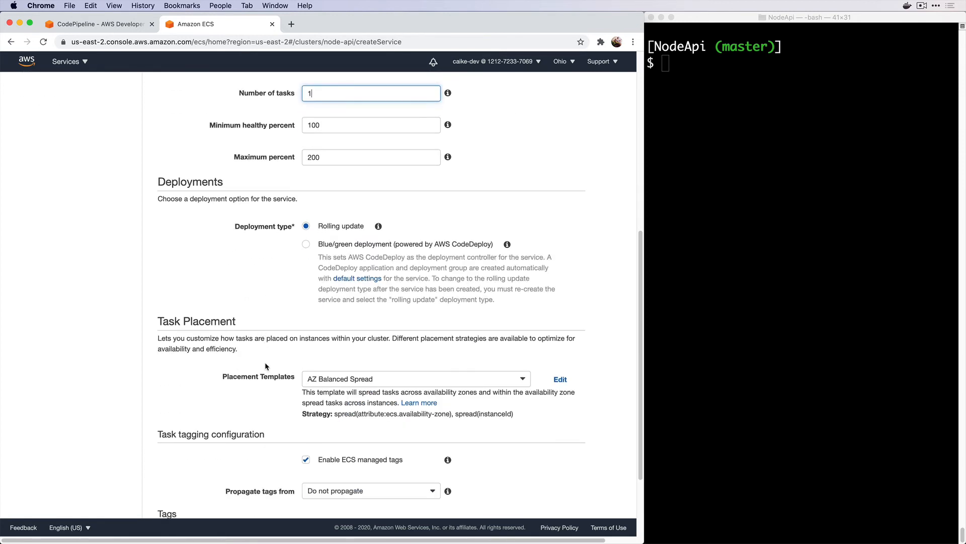
scroll(265, 361, "down", 4)
left_click(556, 495)
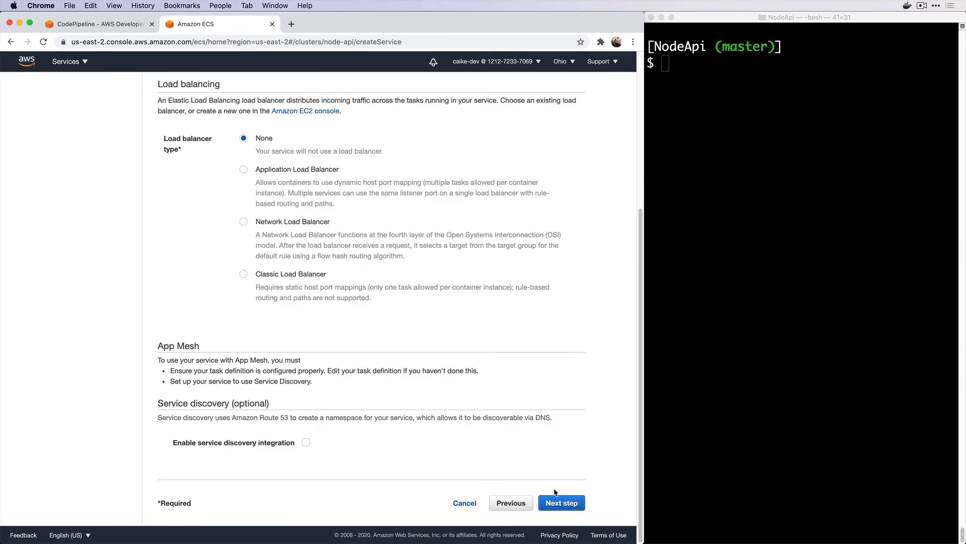
left_click(556, 504)
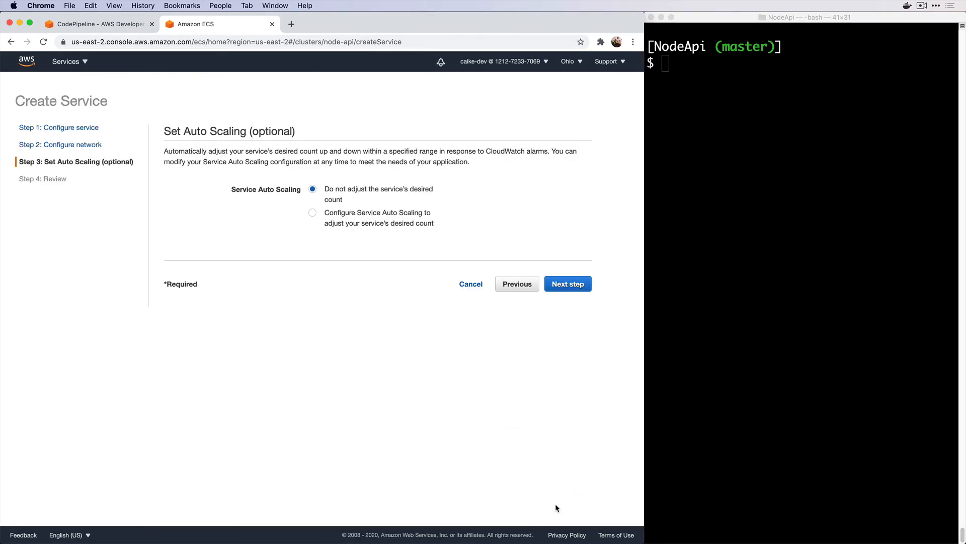
left_click(579, 285)
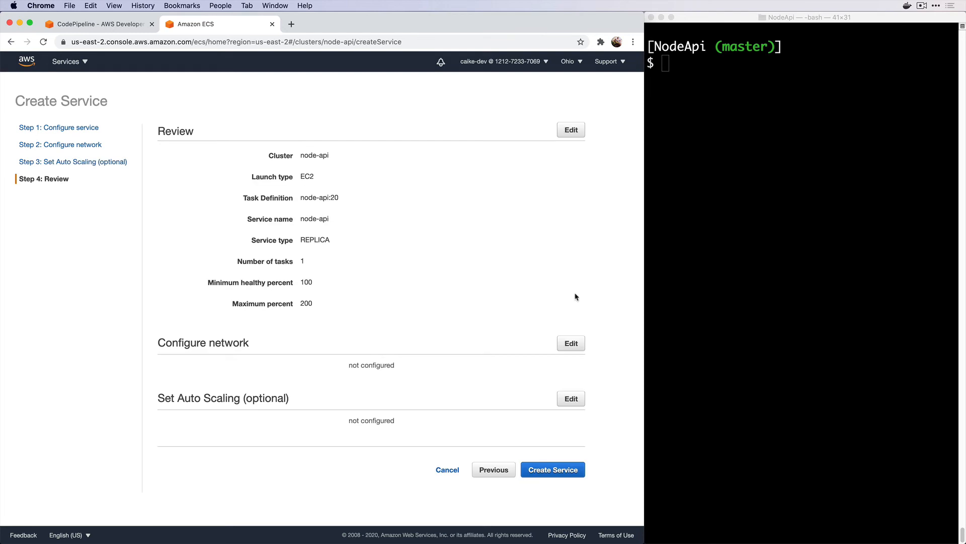
left_click(547, 471)
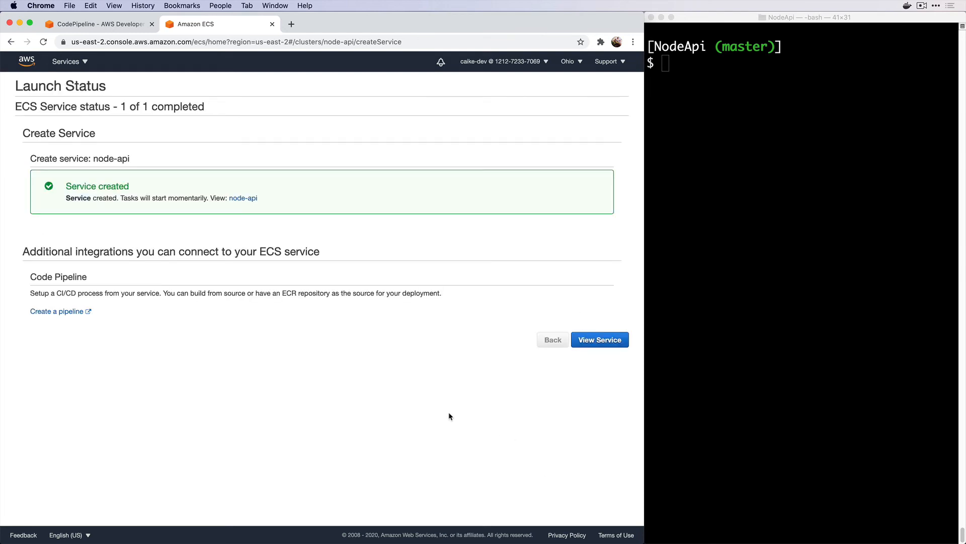
left_click(251, 198)
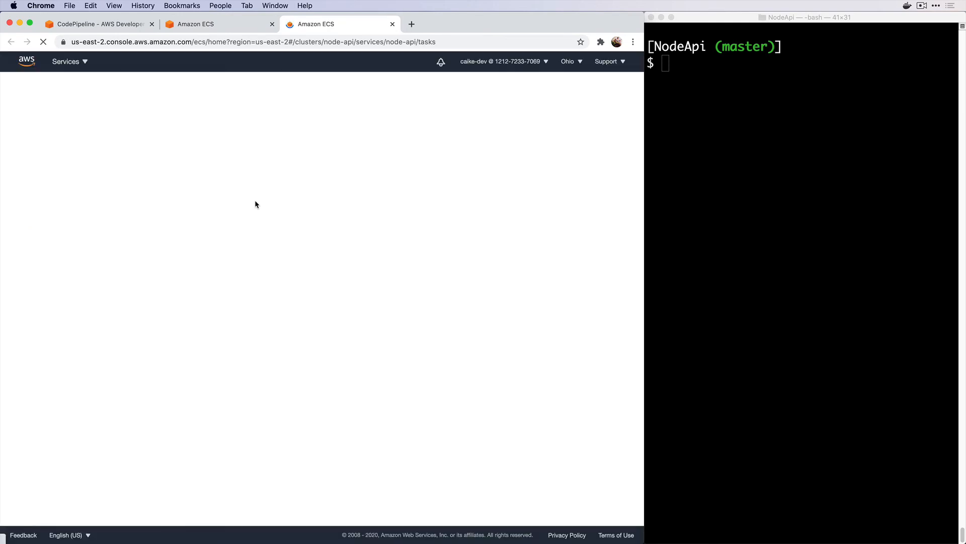
Once the task is RUNNING, check its external address 18.219.5.113:80 returns Hello, world, then close the extra tabs
left_click(592, 265)
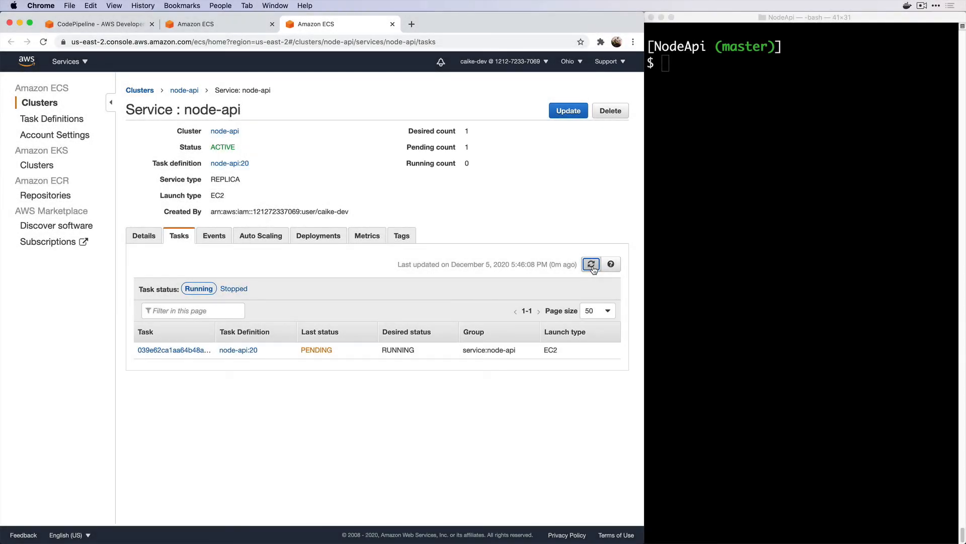
left_click(592, 265)
left_click(191, 352)
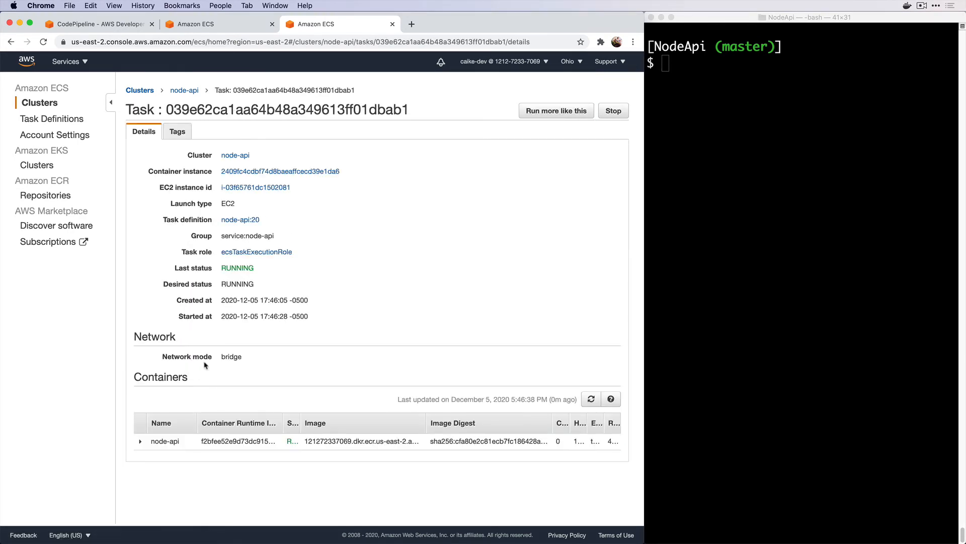
left_click(140, 441)
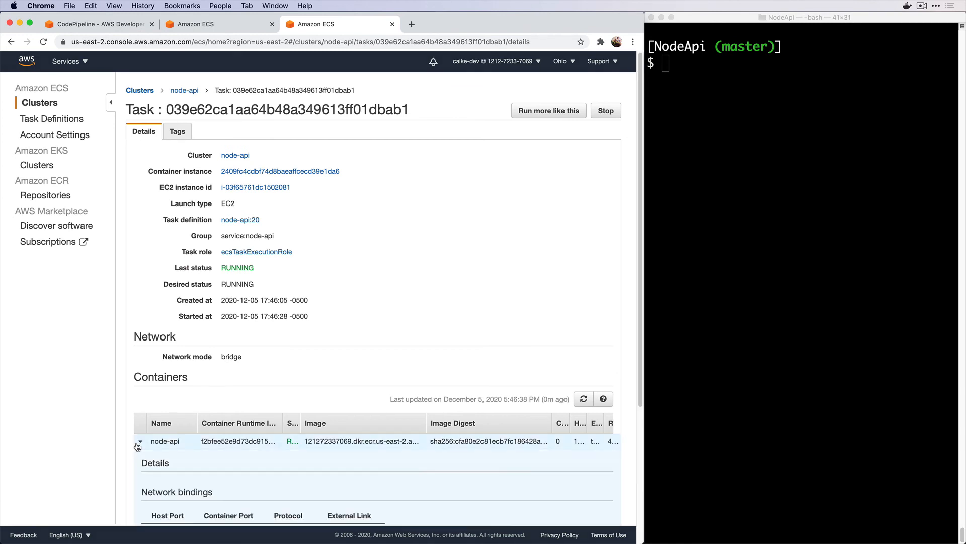
scroll(262, 418, "down", 5)
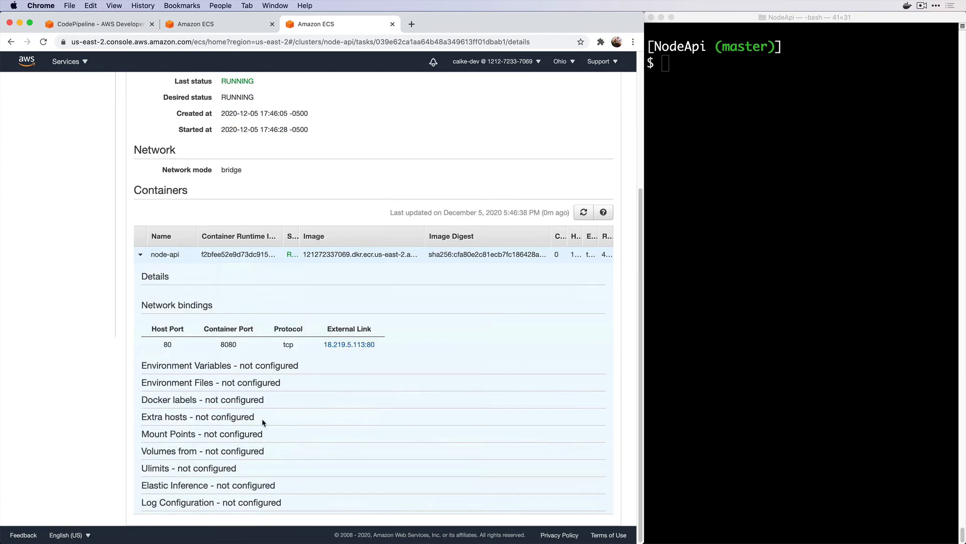
left_click(345, 345)
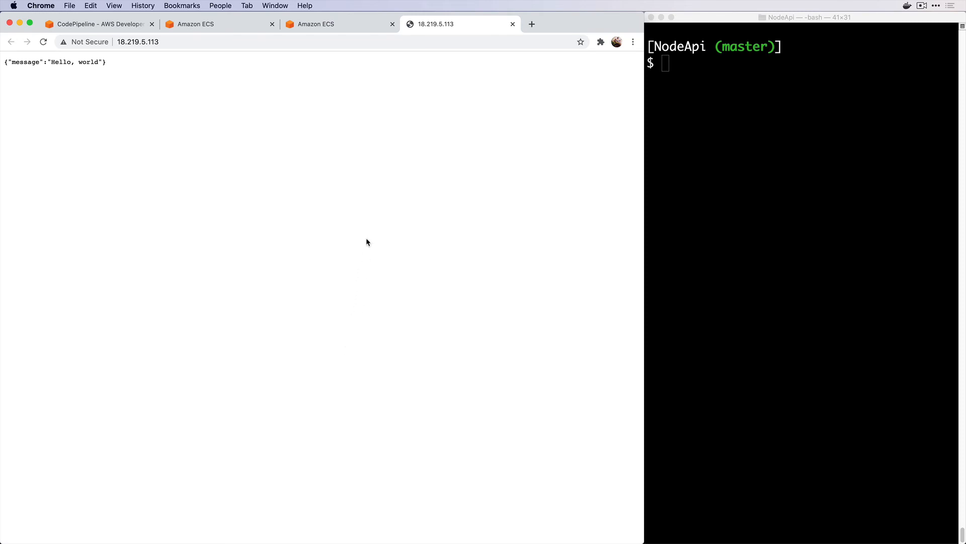
left_click(513, 23)
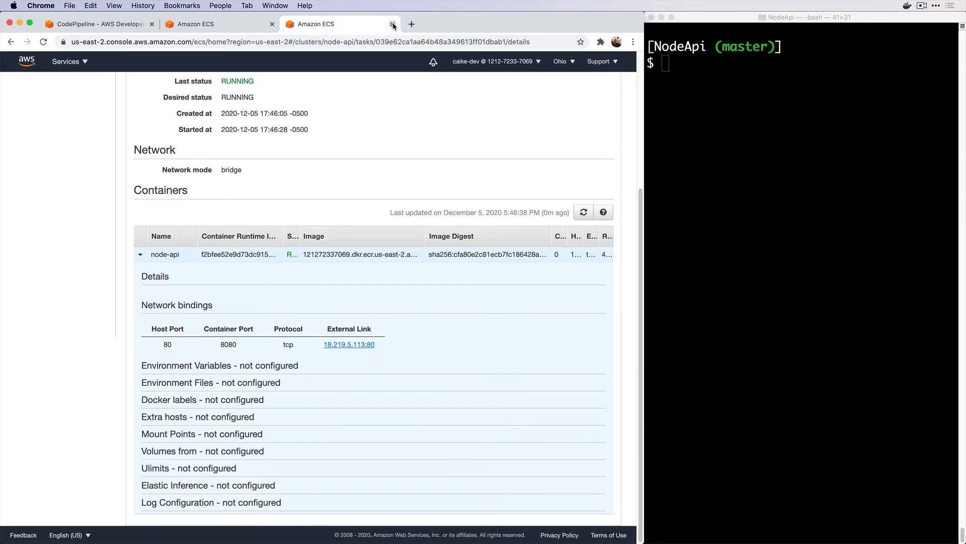
left_click(393, 24)
Close the leftover ECS tab and run `code .` in the terminal to open NodeApi in VS Code
left_click(271, 24)
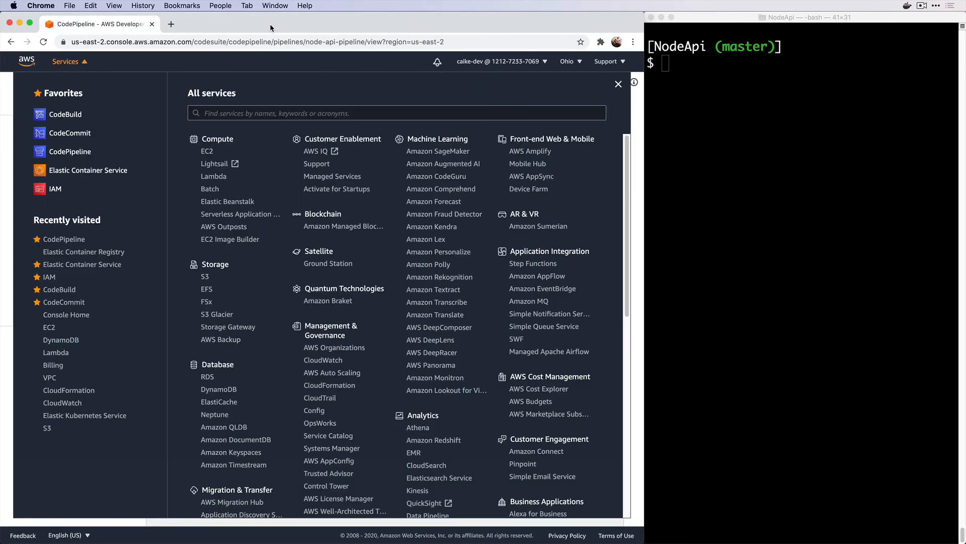
left_click(616, 85)
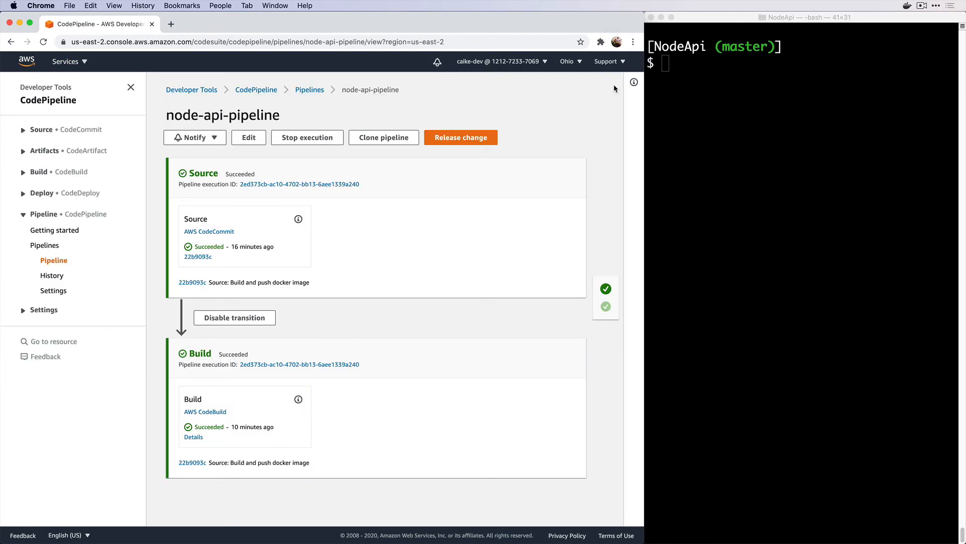
left_click(709, 102)
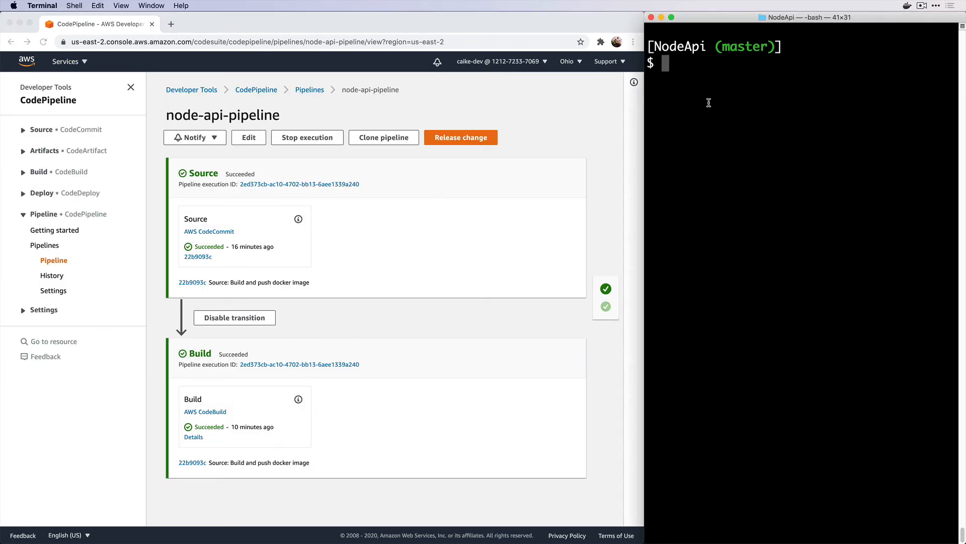
type("code .")
key("Return")
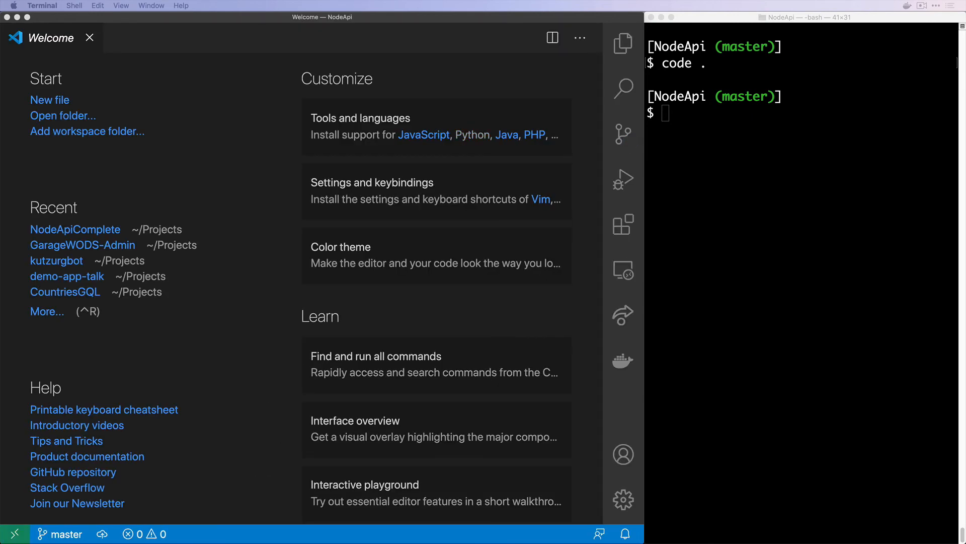
Open buildspec.yml and add a post_build printf command that writes imagedefinitions.json
key("super+p")
type("bui")
key("Return")
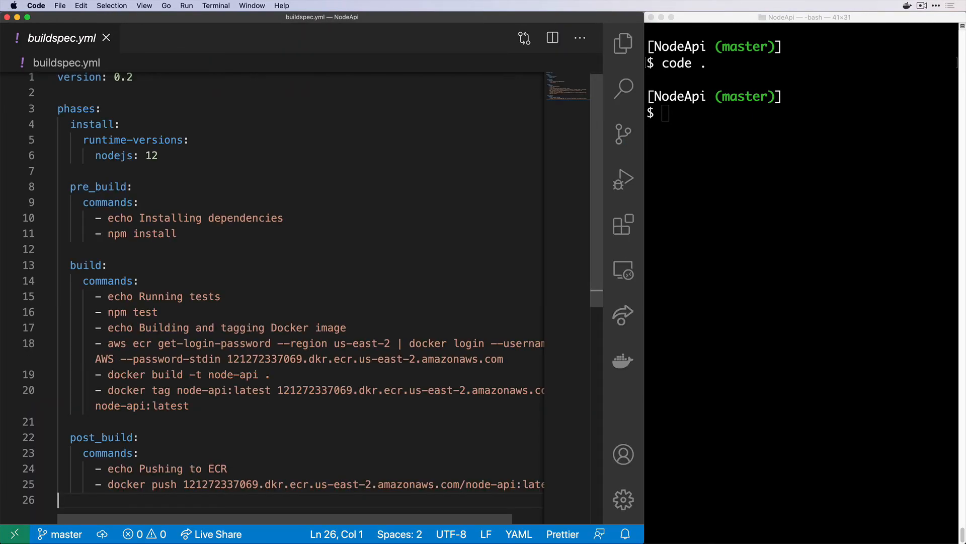
scroll(417, 365, "down", 5)
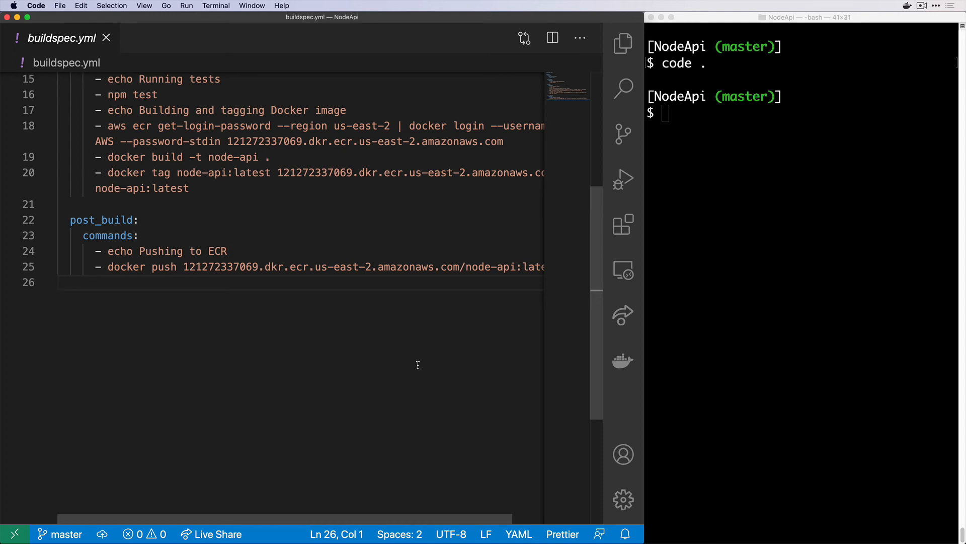
key("Tab")
key("Tab")
key("Tab")
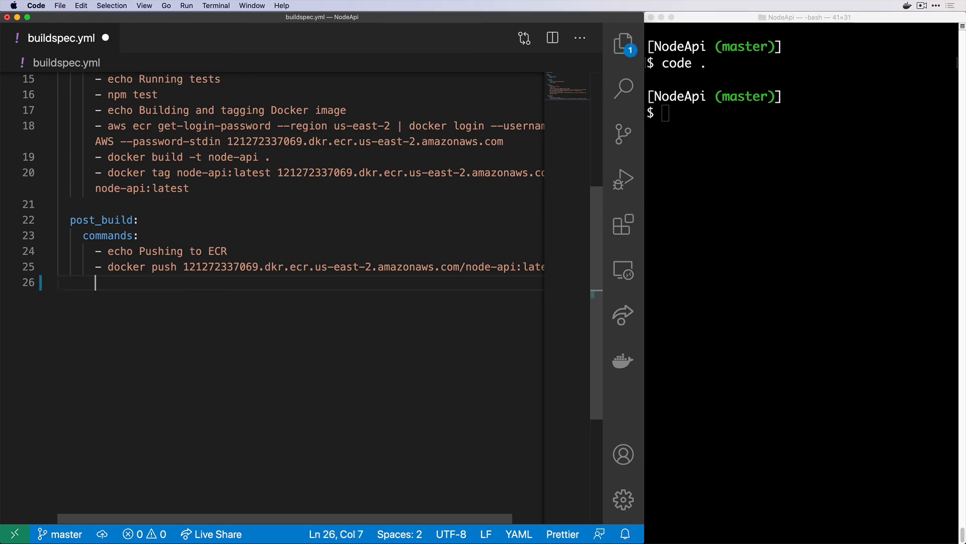
type("- printf '[{\"name\":\"node-api\",\"imageUri\":\"121272337069.dkr.ecr.us-east-2.amazonaws.com/node-api:latest\"}]' > imagedefinitions.json")
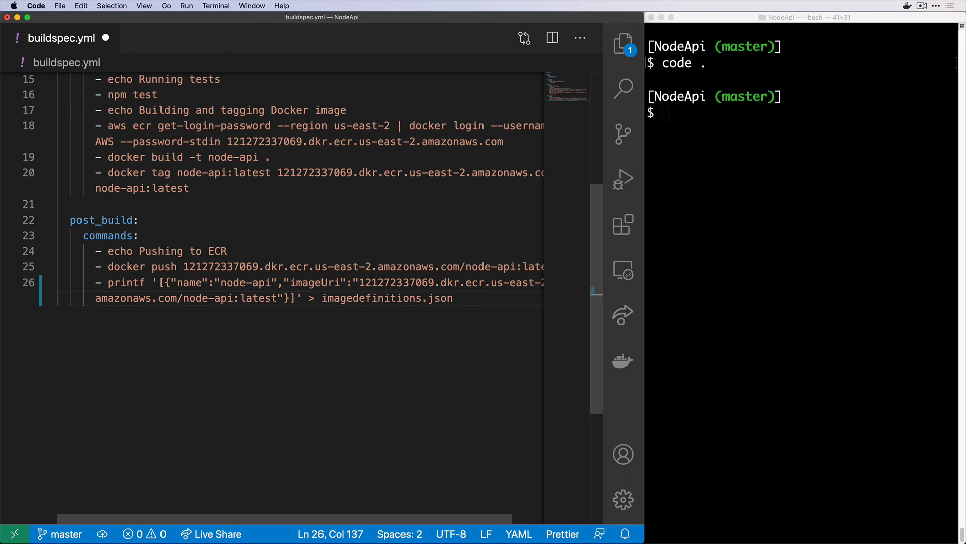
key("alt+shift+Left")
key("alt+shift+Left")
key("alt+shift+Left")
key("alt+shift+Left")
key("alt+shift+Right")
key("alt+shift+Right")
key("Right")
key("Return")
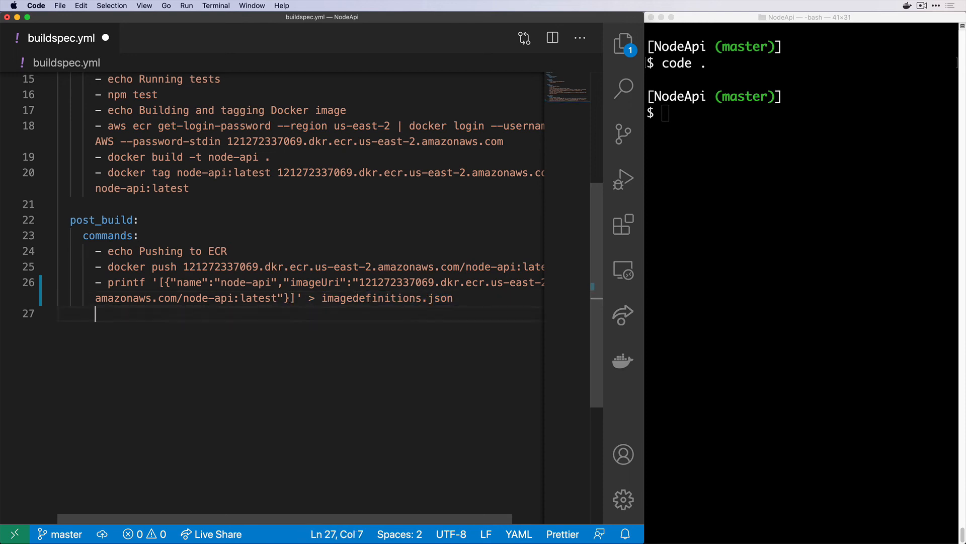
key("Return")
Add an artifacts section listing imagedefinitions.json under files, and save buildspec.yml
key("BackSpace")
key("BackSpace")
key("BackSpace")
type("art")
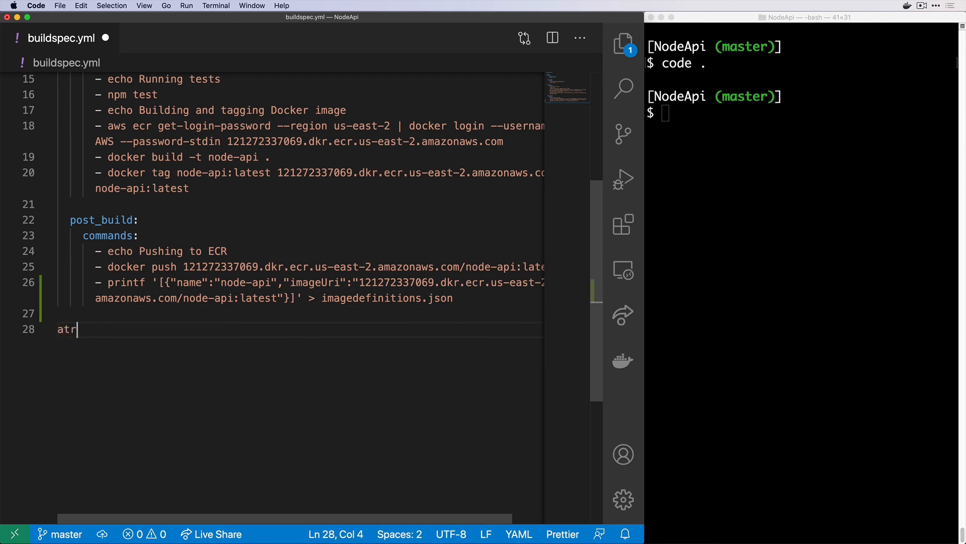
key("BackSpace")
type("tifacts:")
key("Return")
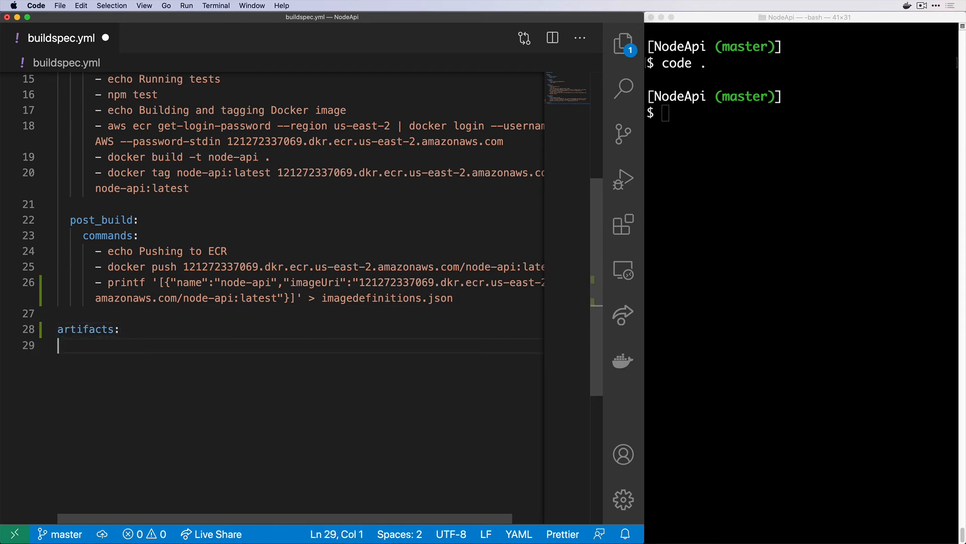
key("Tab")
type("fil")
key("Return")
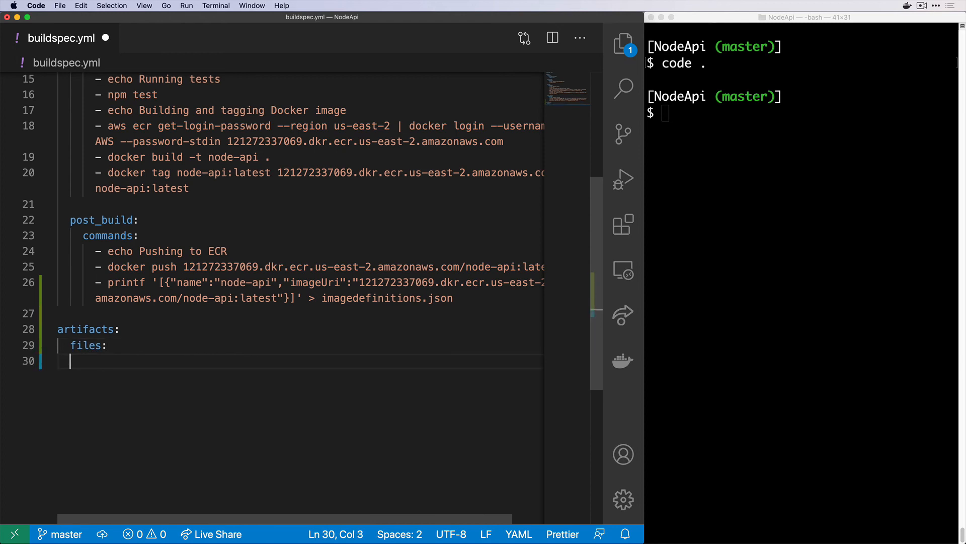
type("- image")
key("Down")
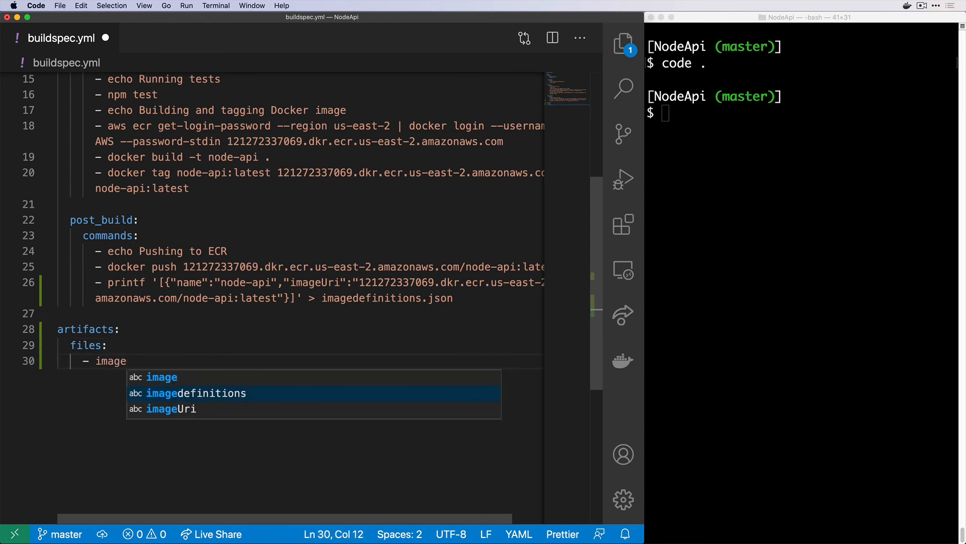
key("Return")
type(".json")
key("Return")
key("super+s")
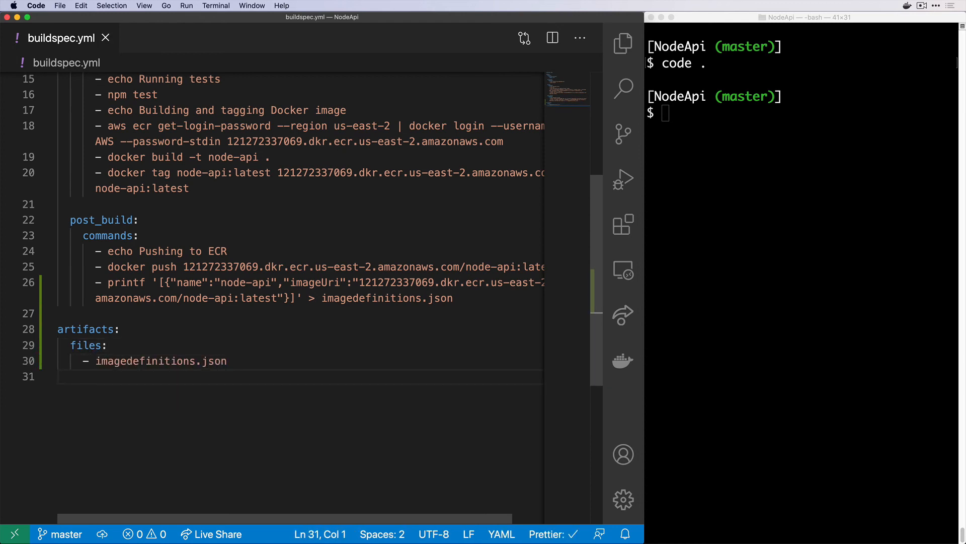
key("super+Tab")
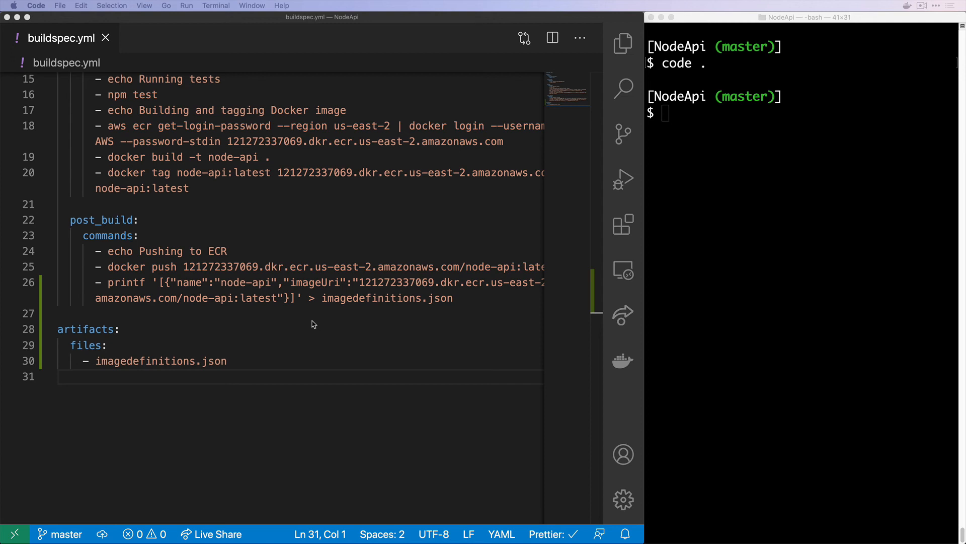
left_click(312, 321)
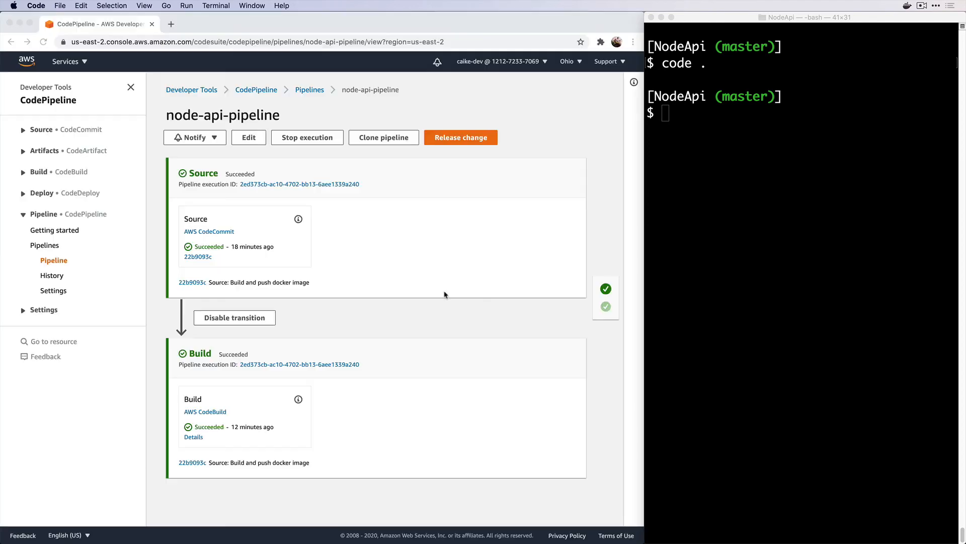
Stage and commit buildspec.yml with the message 'Add definitions file', then clear the terminal
type("git add buildspec.yml")
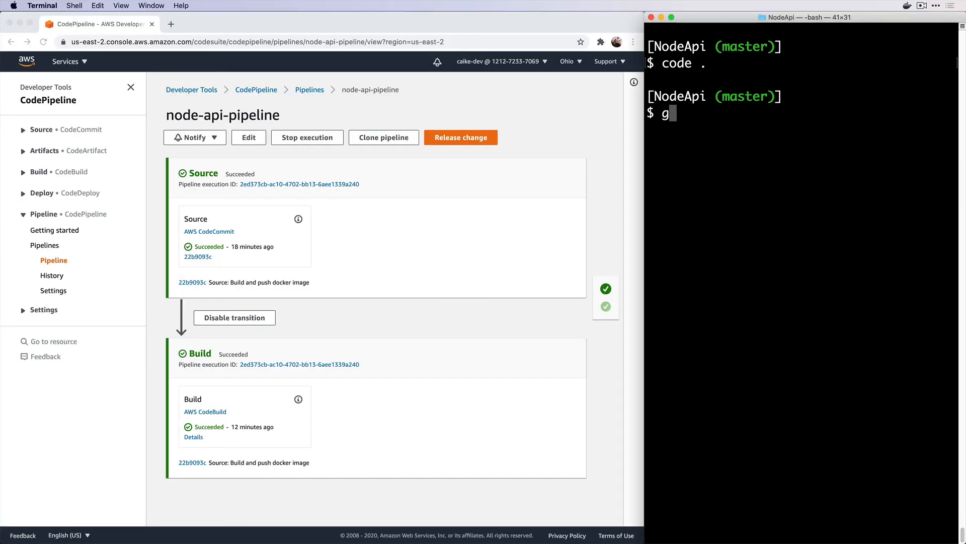
key("Return")
type("git commit -m \"\"")
key("Left")
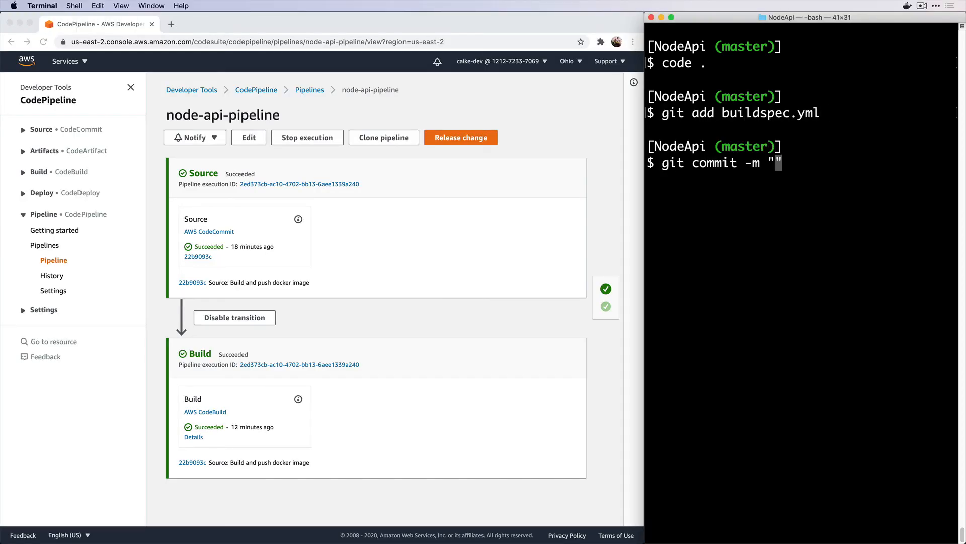
type("Add definitions file")
key("Return")
type("clear")
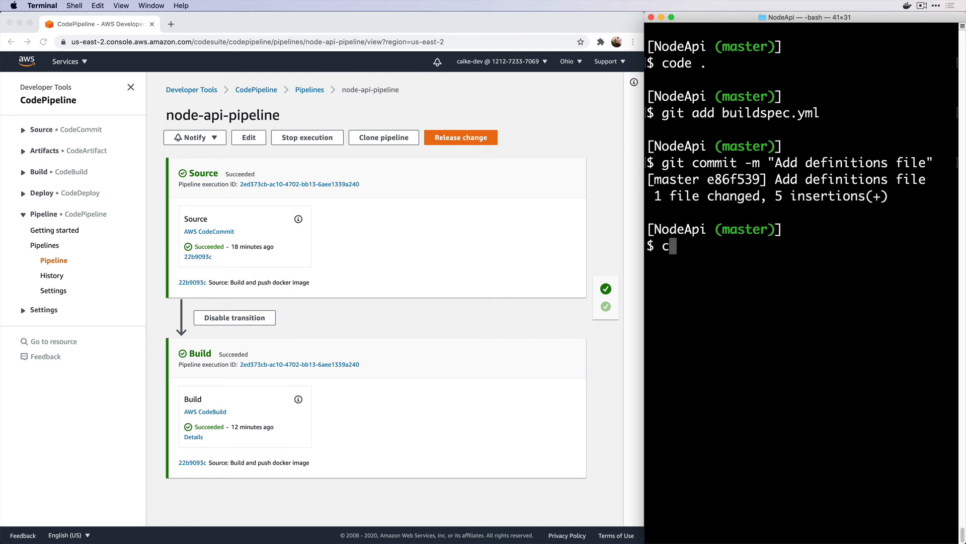
key("Return")
left_click(431, 323)
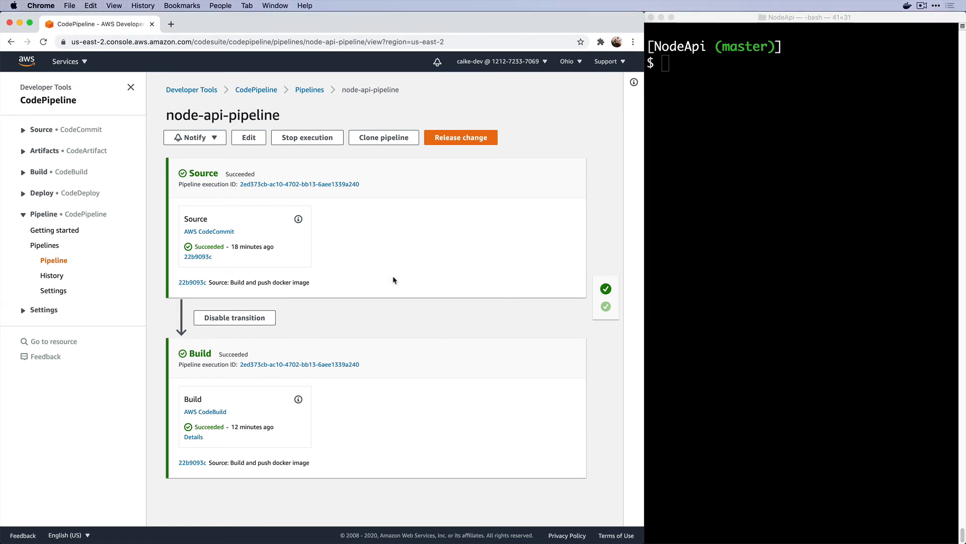
Edit node-api-pipeline and insert a new stage named Deploy directly below the Build stage
left_click(255, 139)
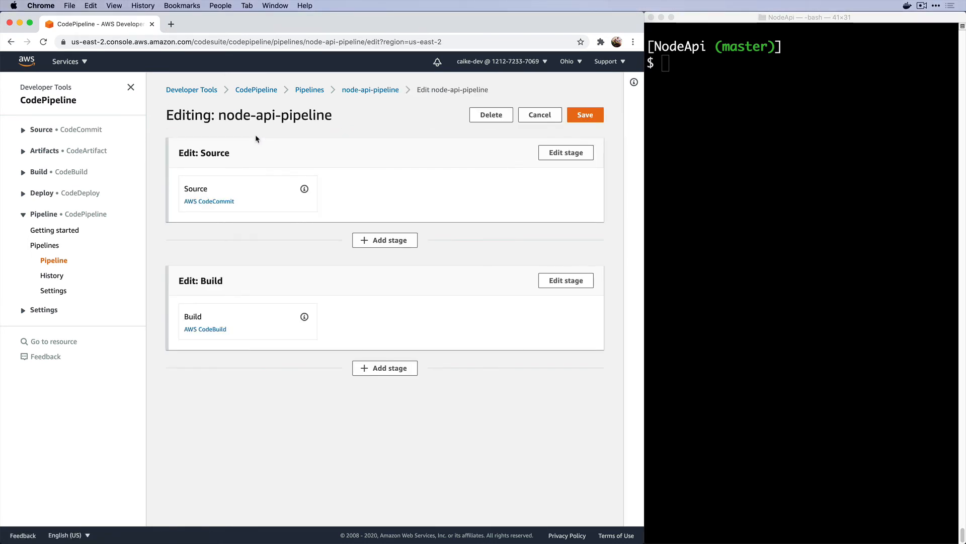
left_click(374, 372)
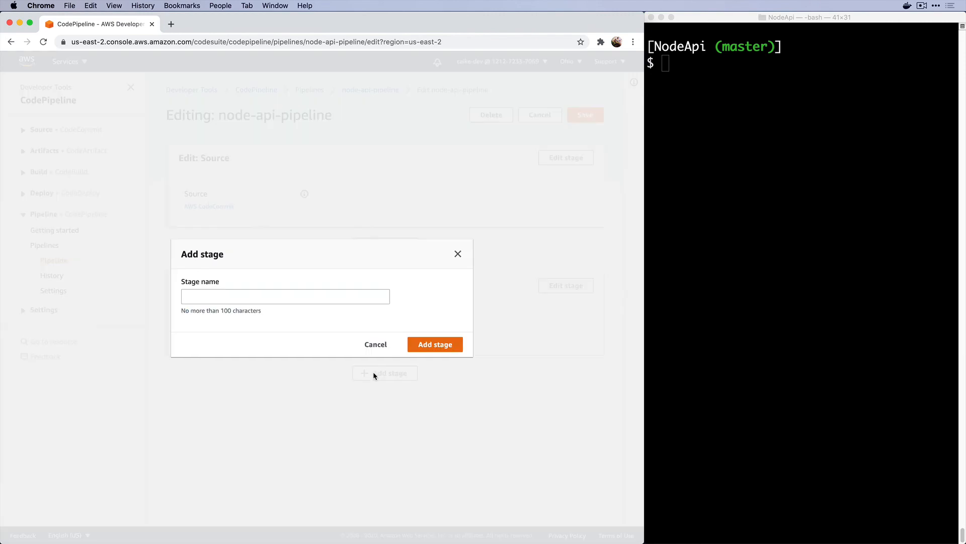
left_click(308, 296)
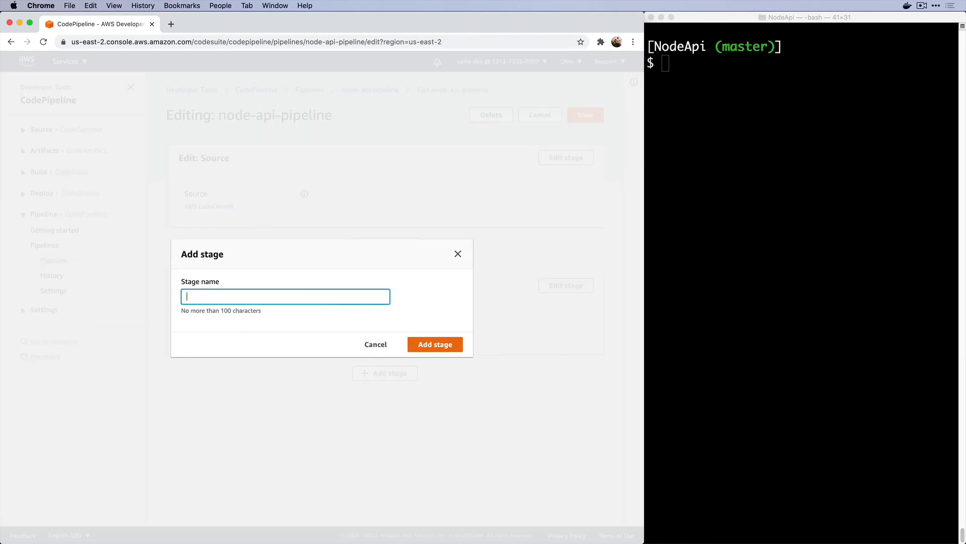
type("Deploy")
left_click(421, 344)
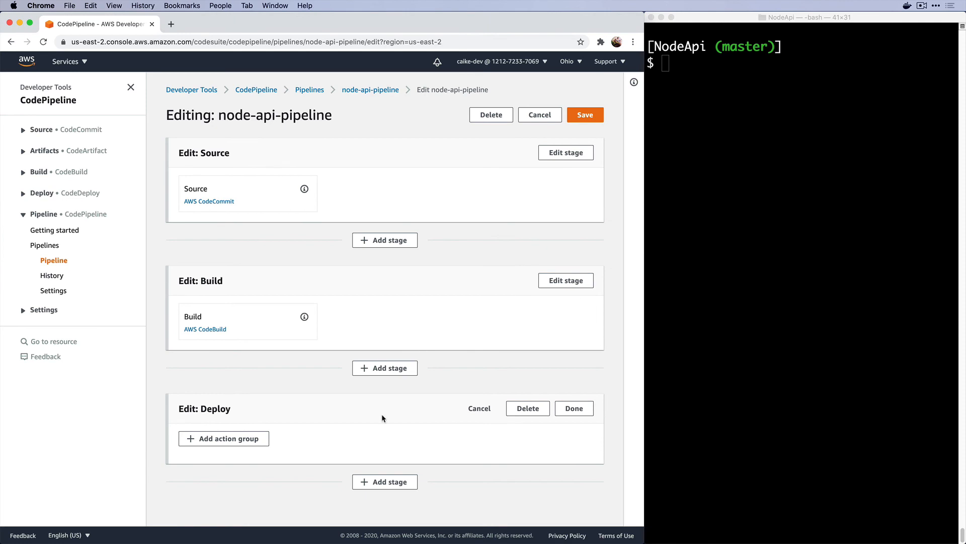
left_click(251, 439)
Create a Deploy action using the Amazon ECS provider with BuildArtifact as input
left_click(188, 144)
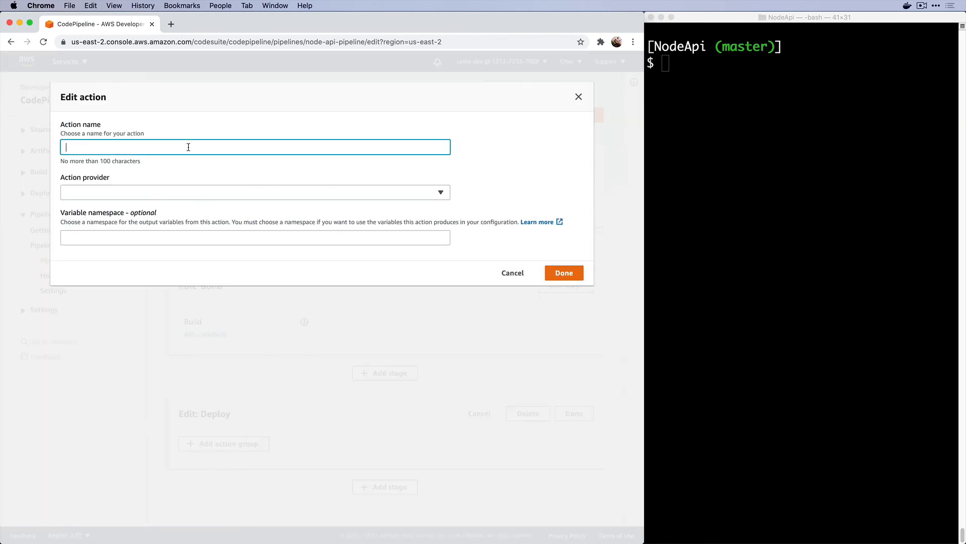
type("Deploy")
left_click(206, 192)
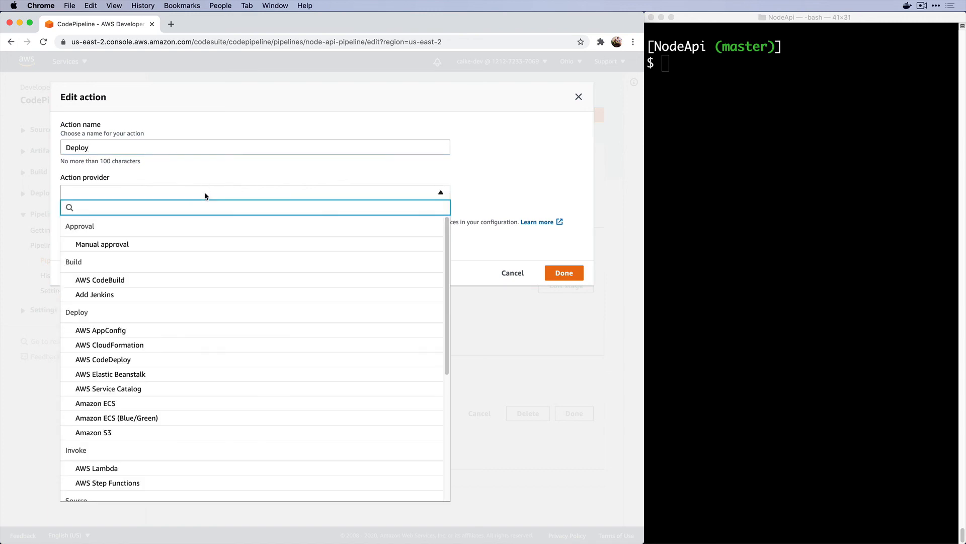
left_click(104, 403)
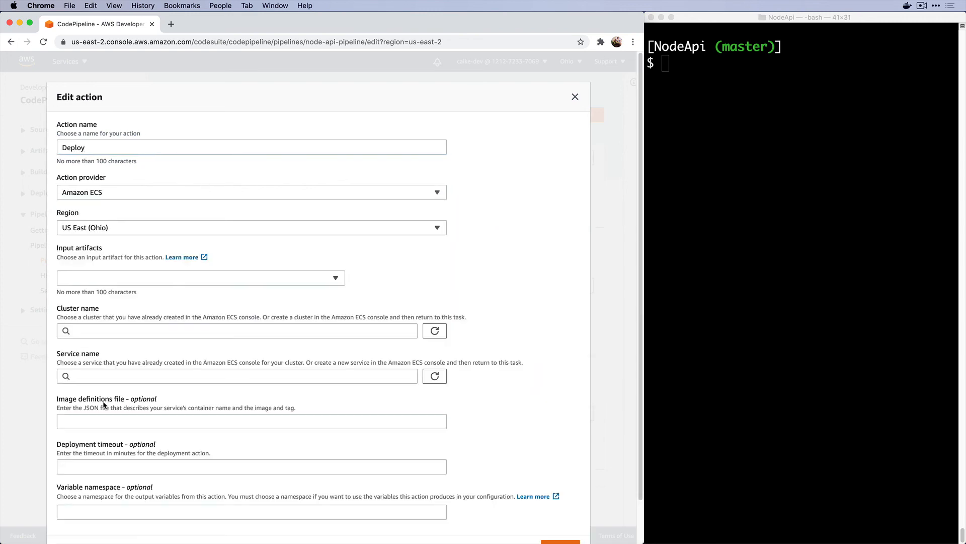
left_click(184, 279)
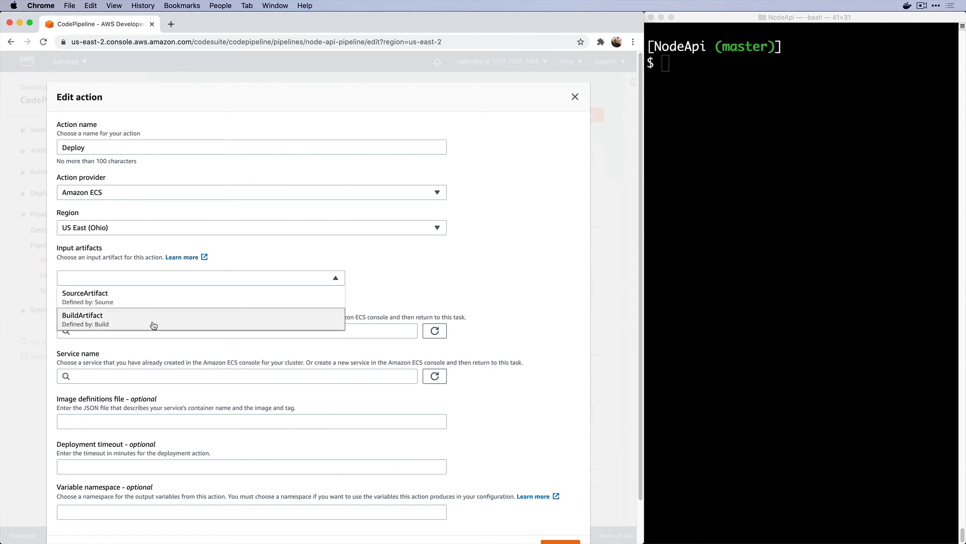
left_click(153, 324)
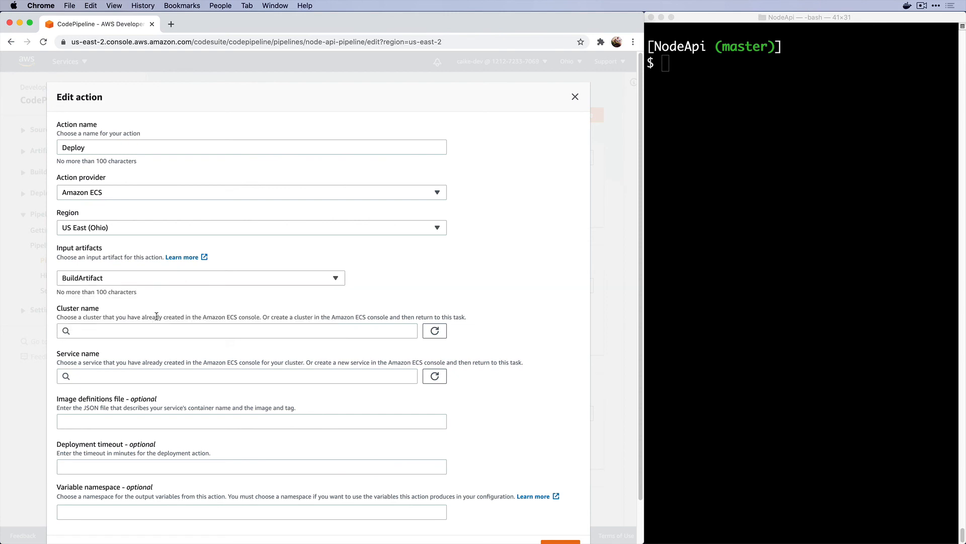
Target the node-api cluster and node-api service with image file imagedefinitions.json, and confirm the action
left_click(150, 332)
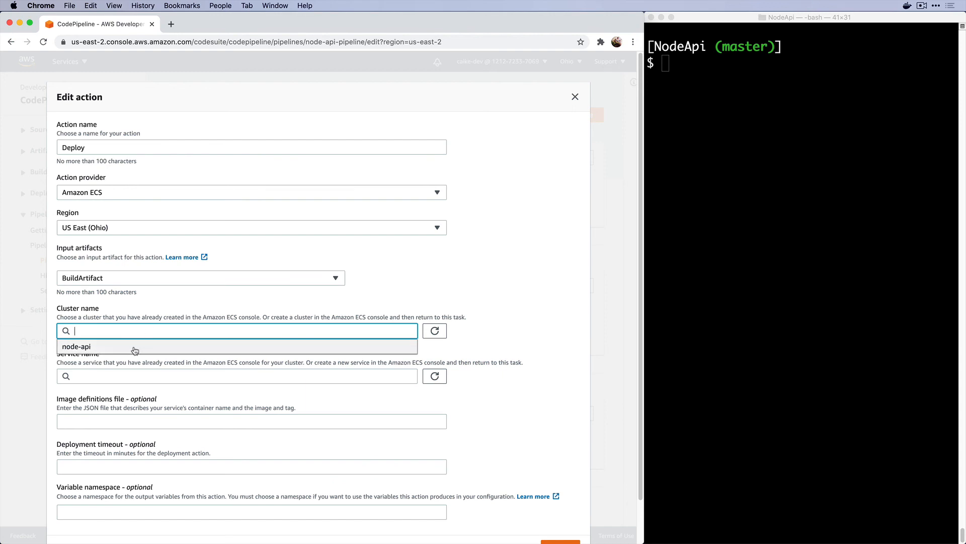
left_click(134, 346)
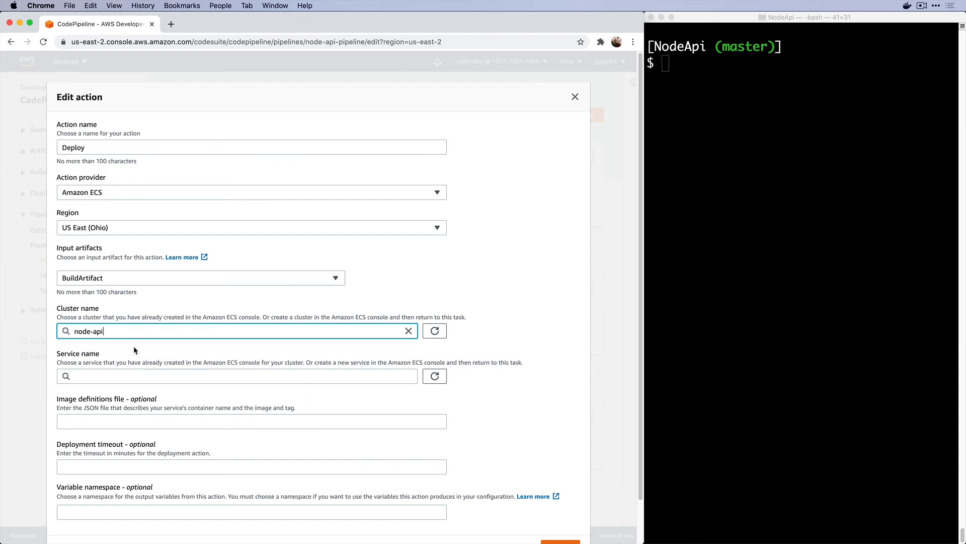
left_click(124, 376)
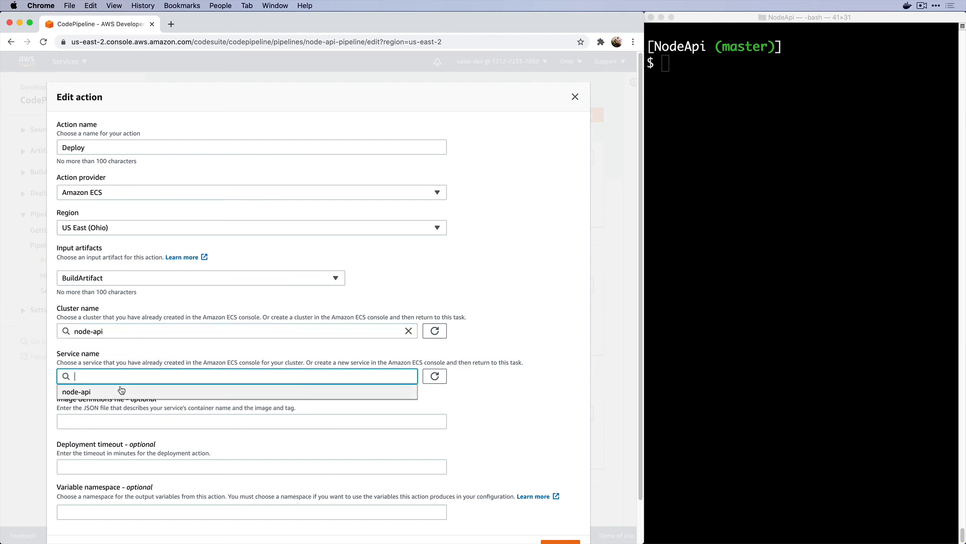
left_click(123, 391)
scroll(132, 398, "down", 1)
left_click(125, 406)
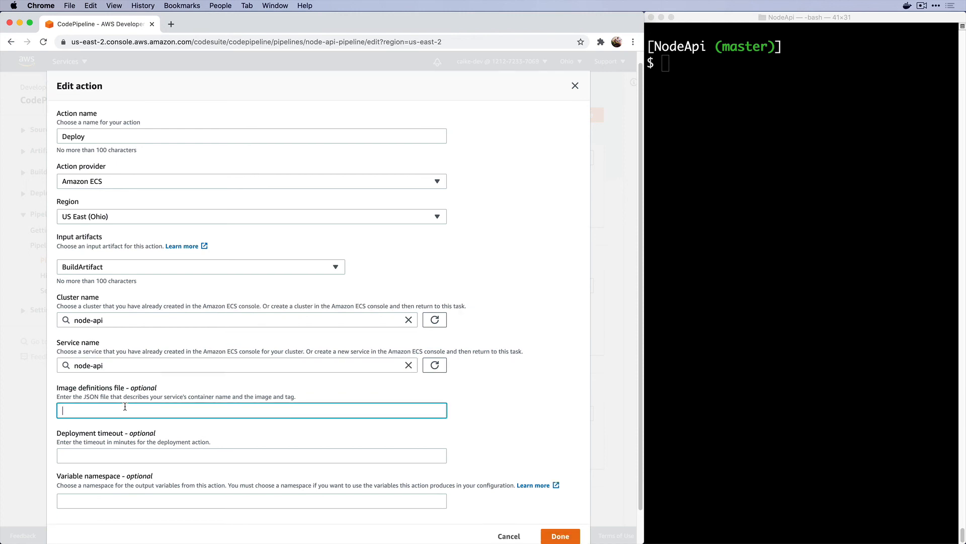
type("imagedefinitions.json")
scroll(132, 412, "down", 2)
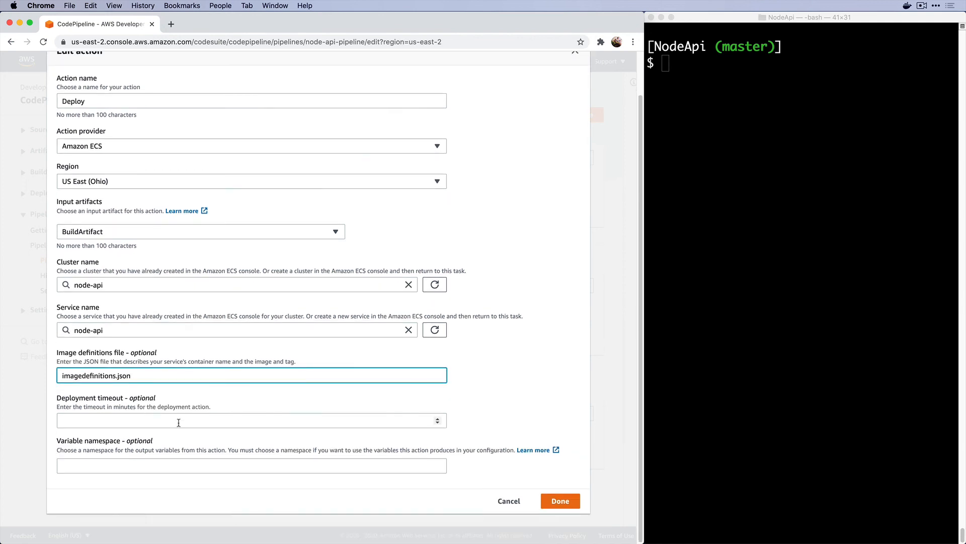
left_click(556, 501)
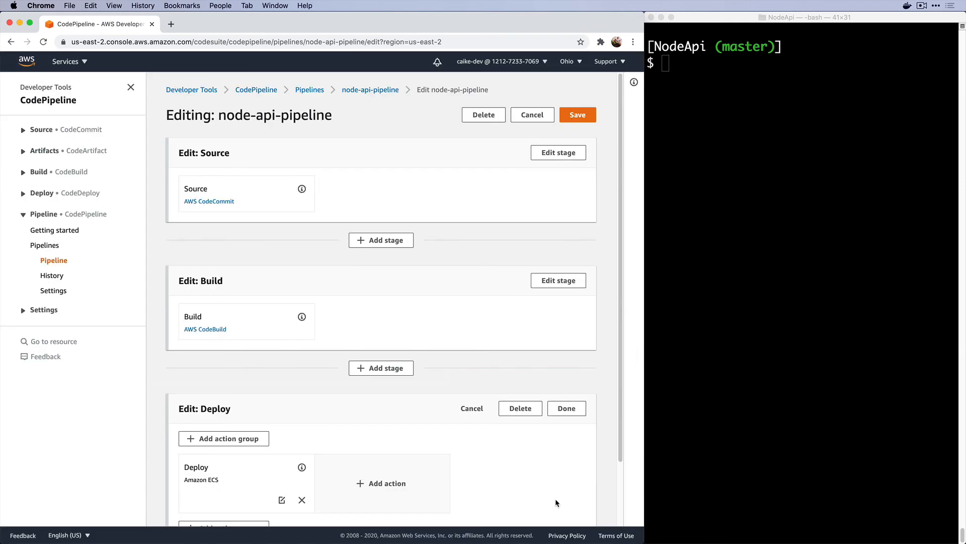
Save the pipeline changes and dismiss the saved notice
left_click(587, 117)
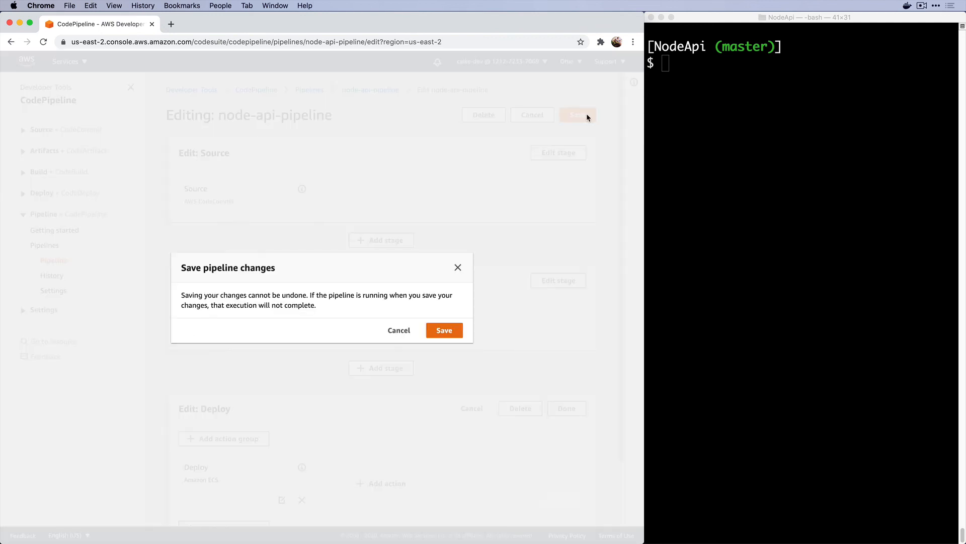
left_click(457, 329)
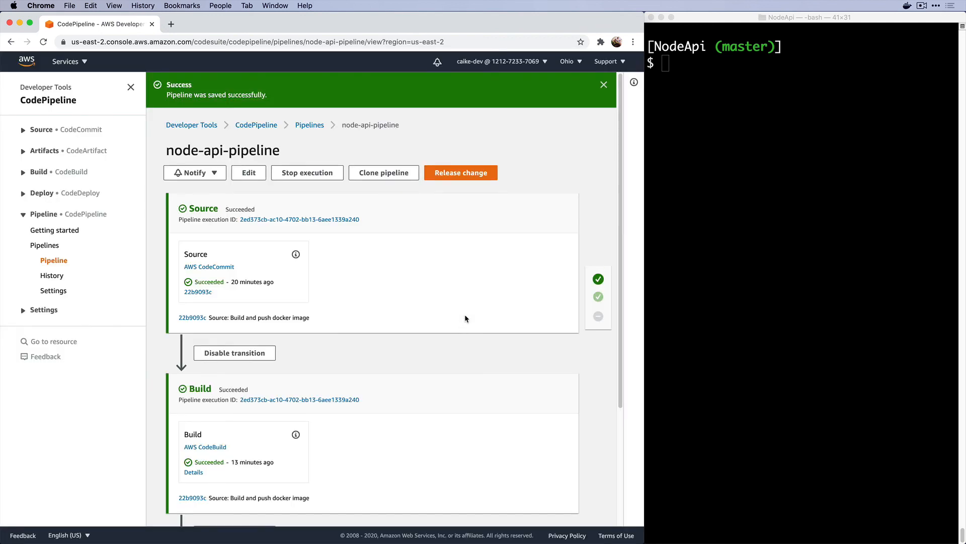
scroll(465, 317, "down", 5)
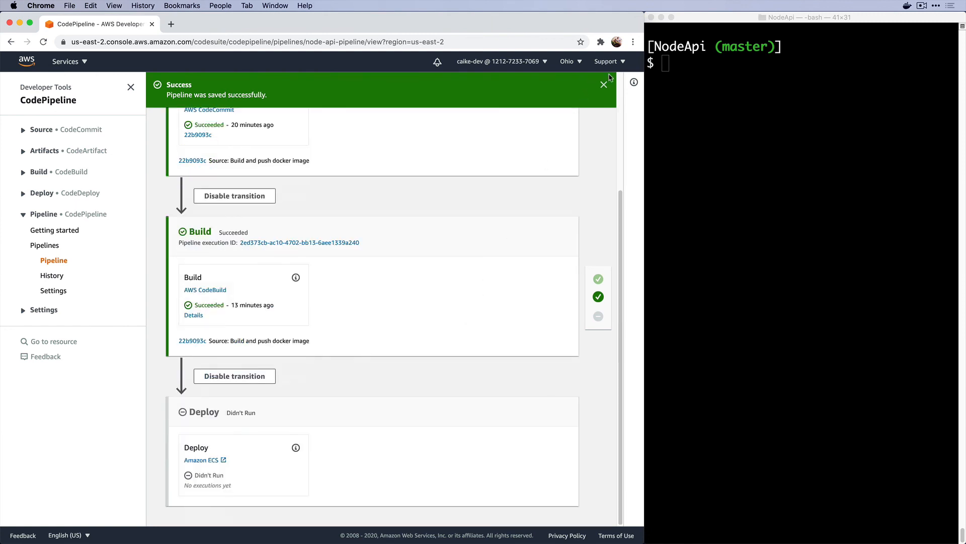
left_click(604, 84)
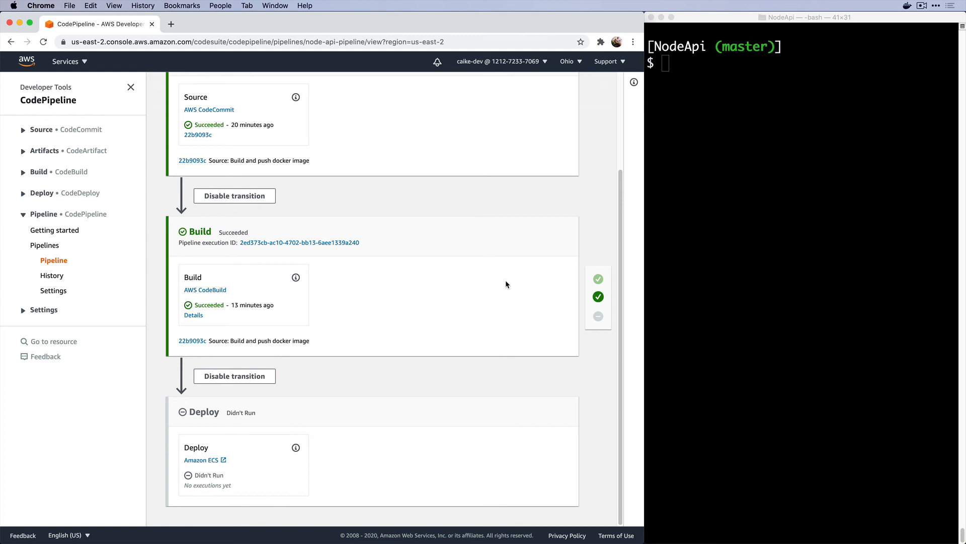
key("super+Tab")
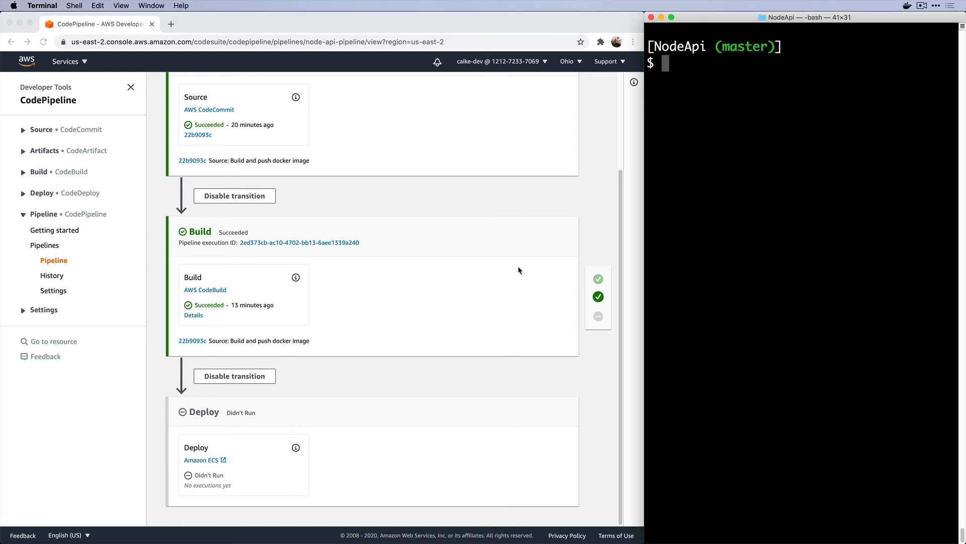
Open the project with code . and change app_test.js's expected message to 'Hello, ODevs'
type("code .")
key("Return")
key("super+p")
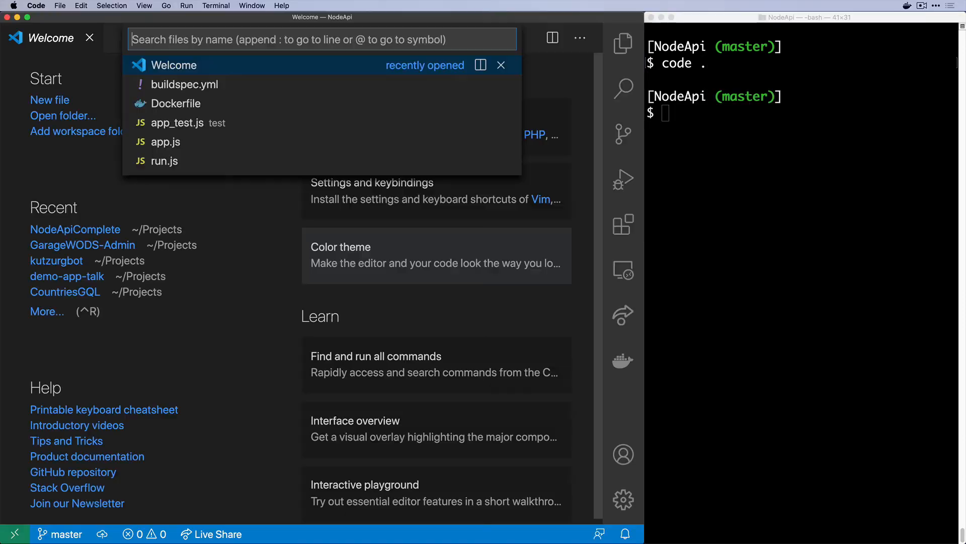
type("test")
key("Return")
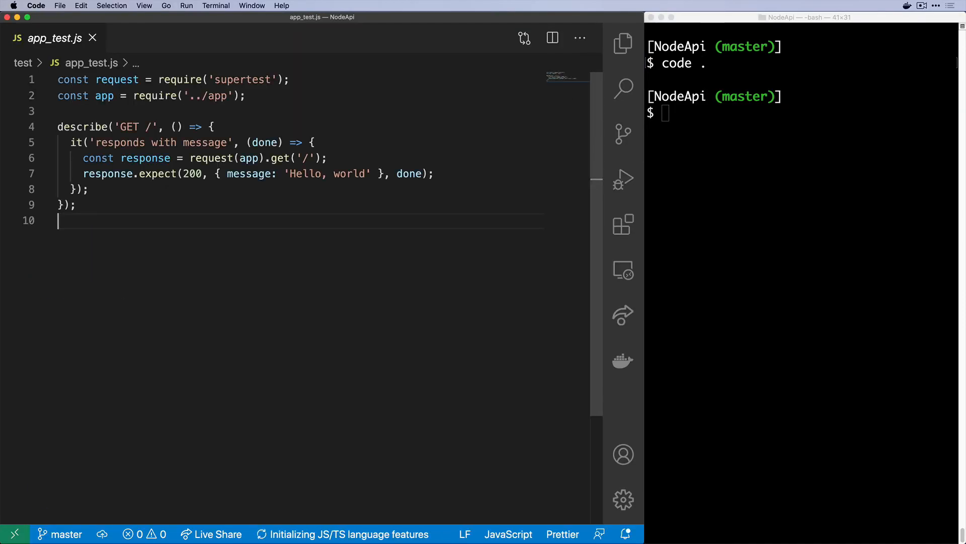
key("Up")
key("Up")
key("Up")
key("super+Right")
key("alt+Left")
key("alt+Left")
key("alt+Left")
key("alt+Left")
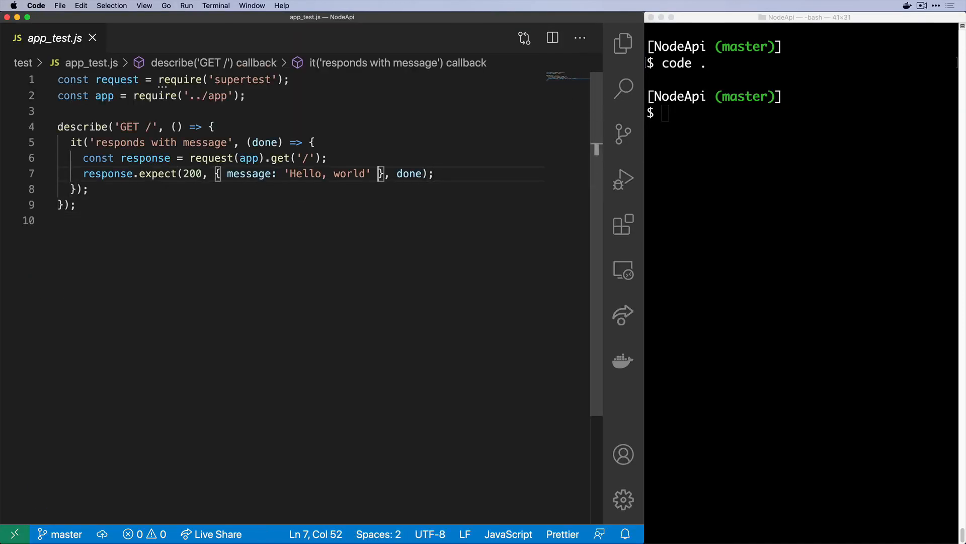
key("alt+shift+Left")
type("ODevs")
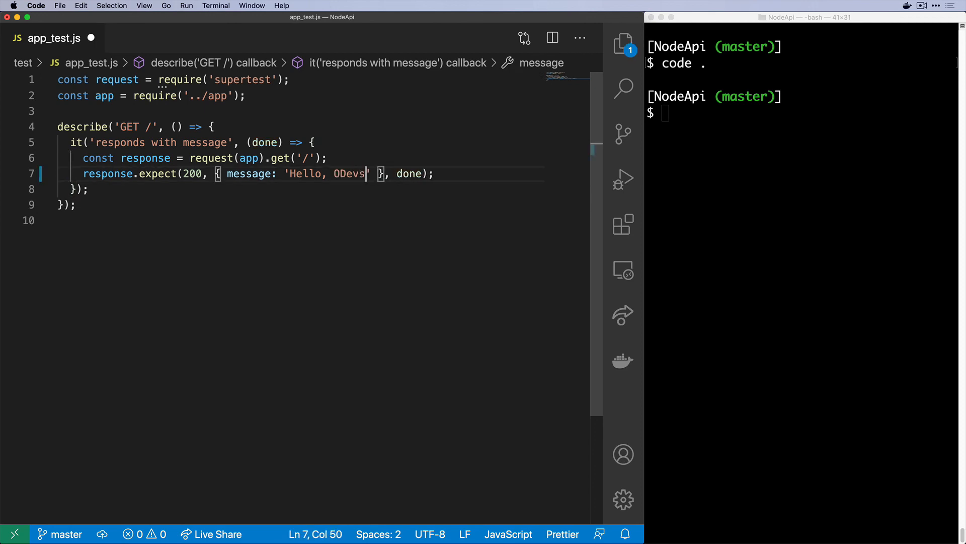
key("super+s")
Run npm test in the terminal
left_click(705, 226)
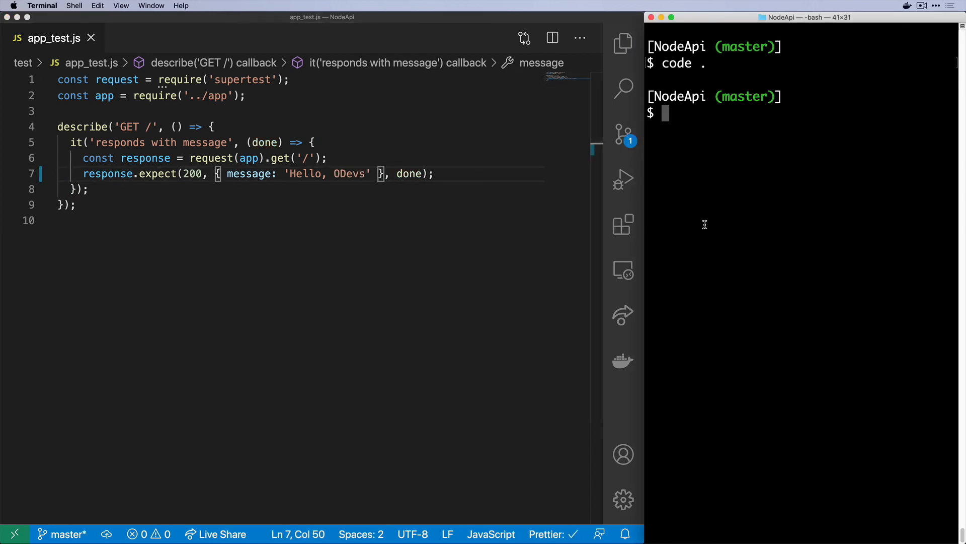
type("npm test")
key("Return")
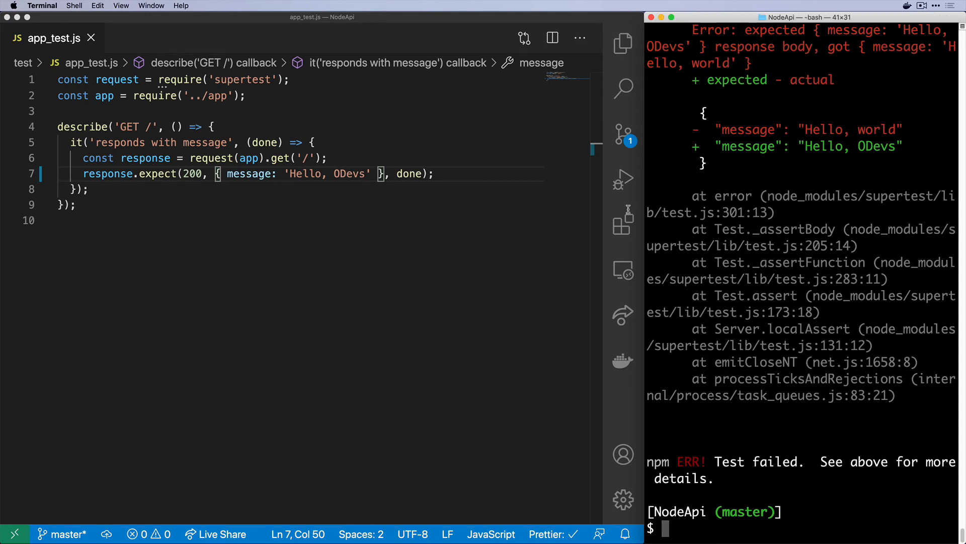
Change app.js's response message from 'world' to 'ODevs'
left_click(425, 195)
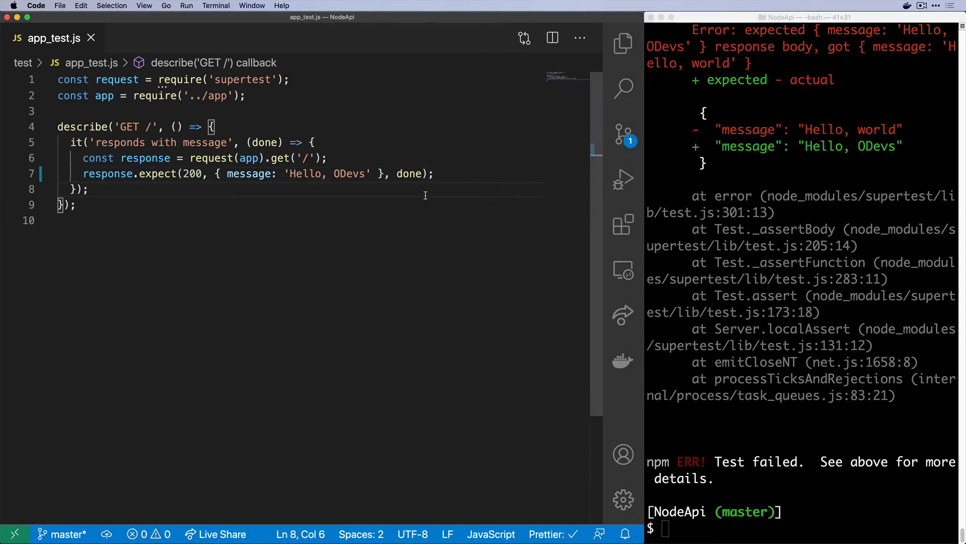
key("super+p")
type("aoo")
key("BackSpace")
key("BackSpace")
type("pp")
key("Return")
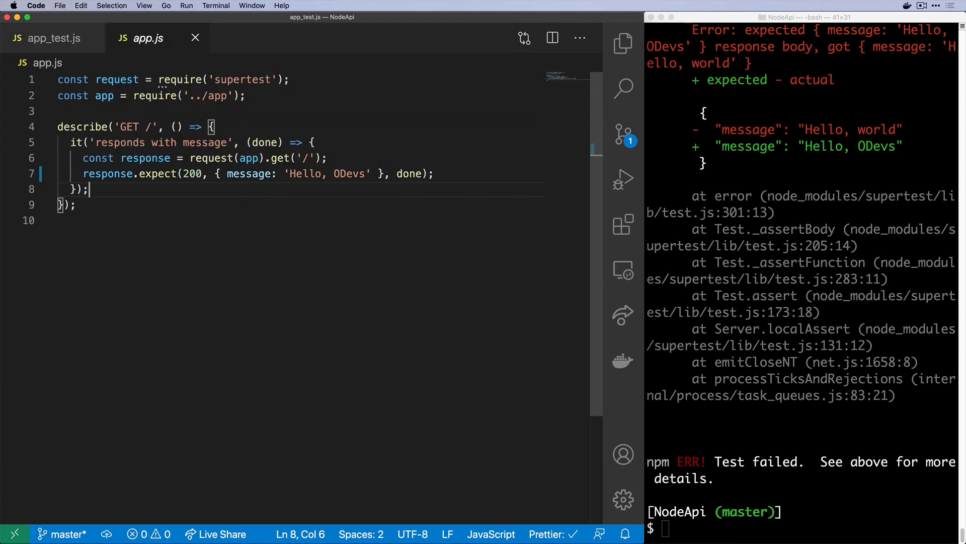
key("Left")
key("super+d")
type("ODevs")
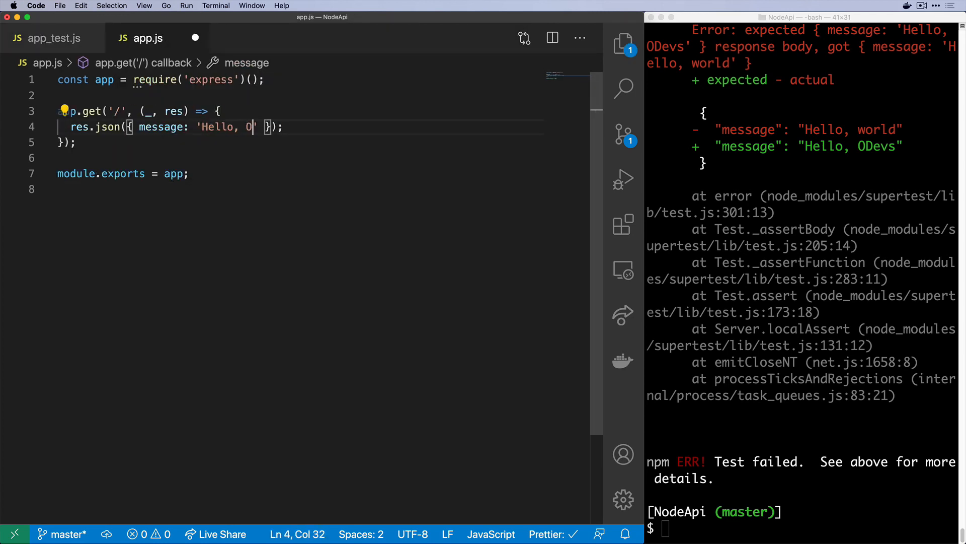
Rerun npm test to confirm the test now passes
left_click(793, 290)
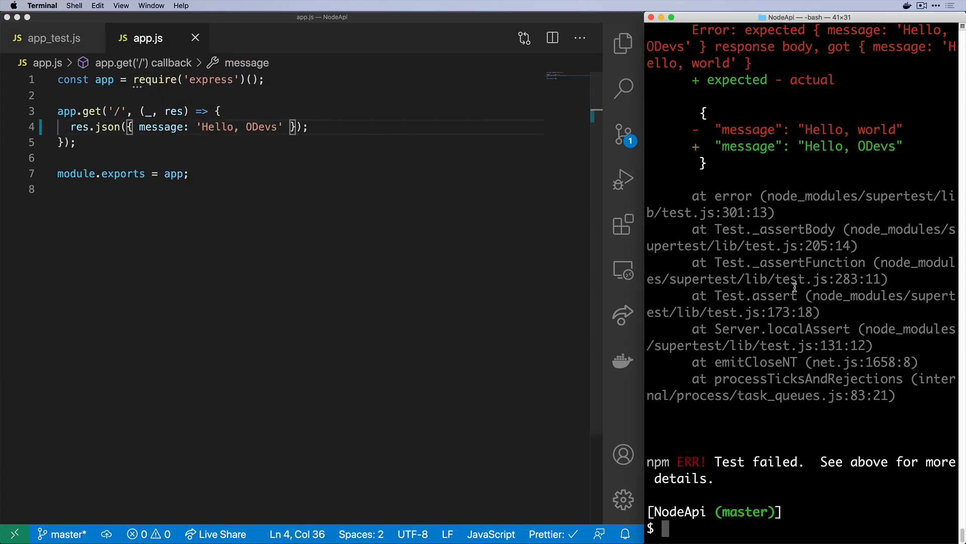
key("Up")
key("Return")
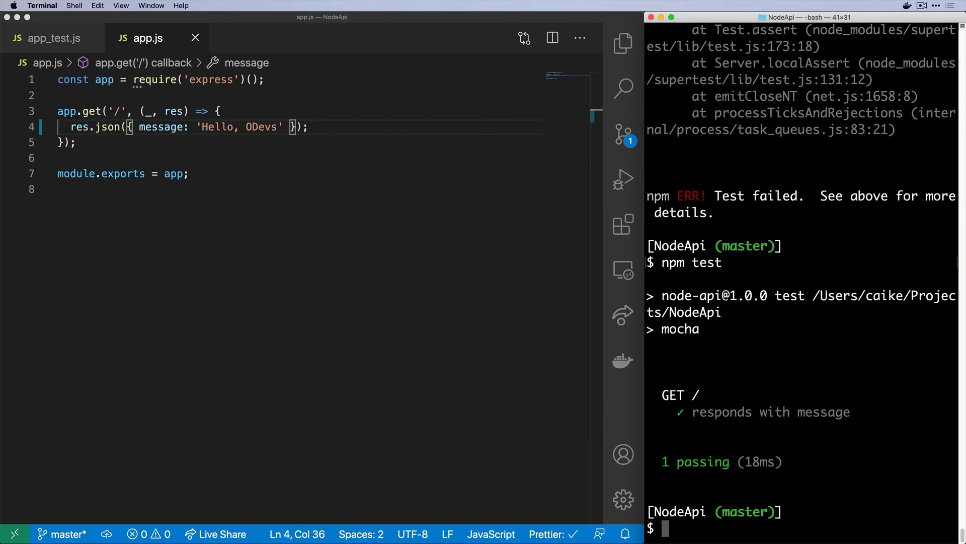
Stage all changes with git add . and commit them as "Change message"
type("clear")
key("Return")
type("gi")
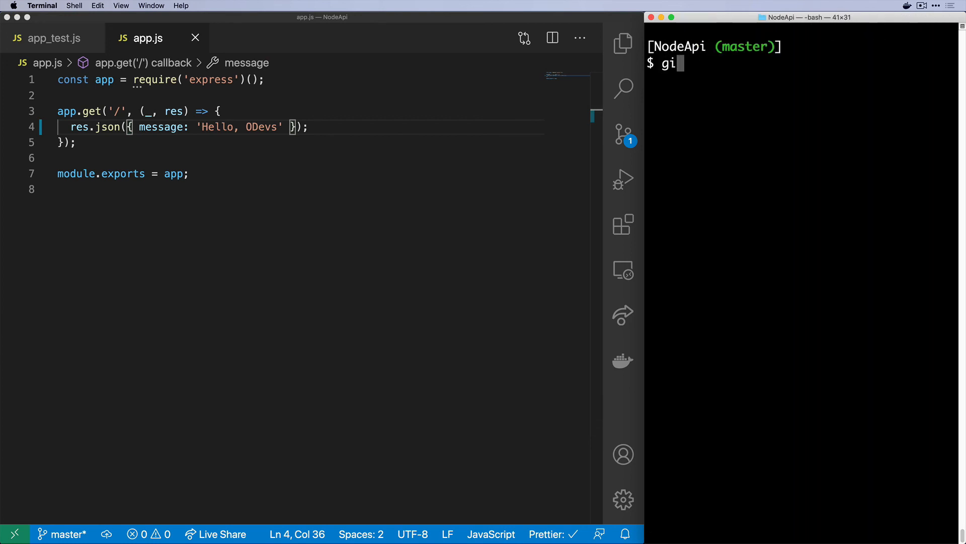
type("t add .")
key("Return")
type("git st")
key("Return")
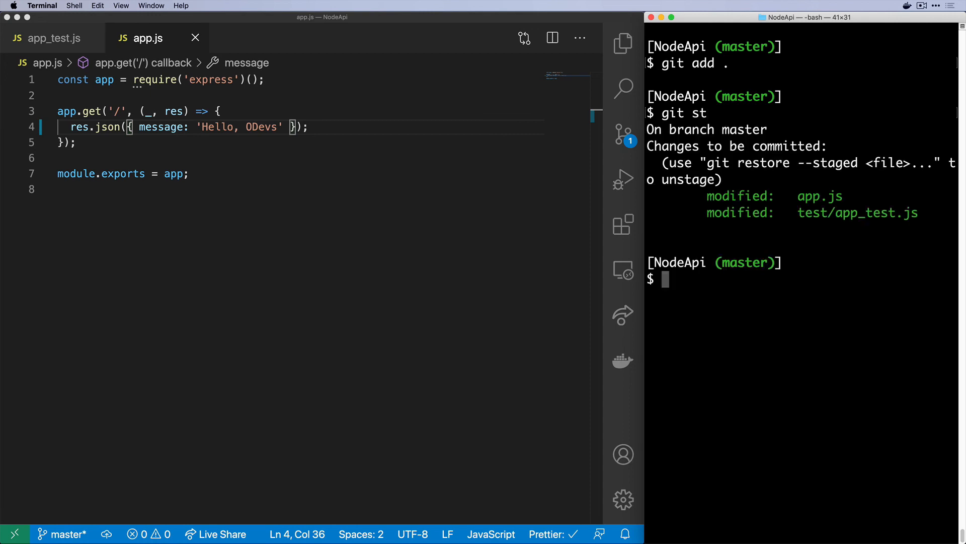
type("git commit -m \"Change message")
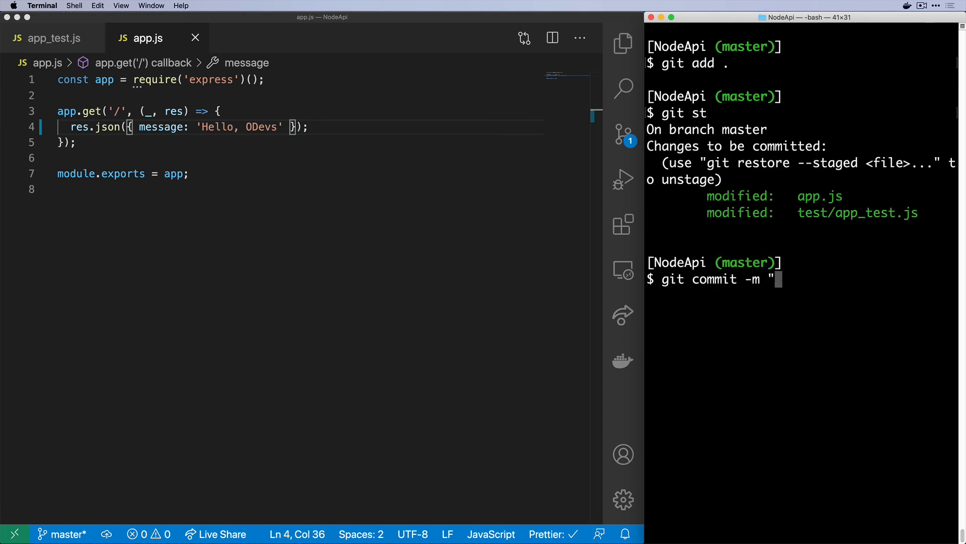
type("\"")
key("Left")
type("Change message")
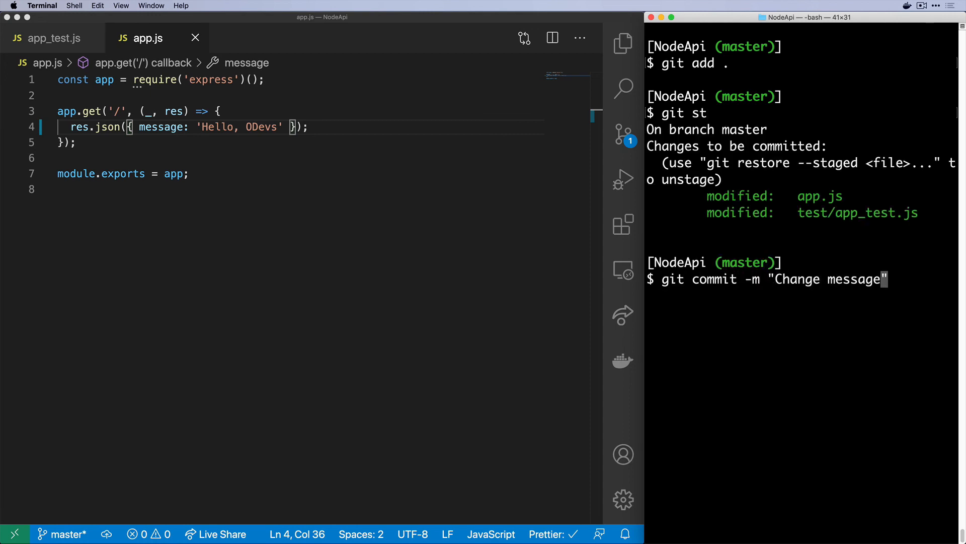
key("Return")
Push the master branch to origin with git push origin master
type("clear")
key("Return")
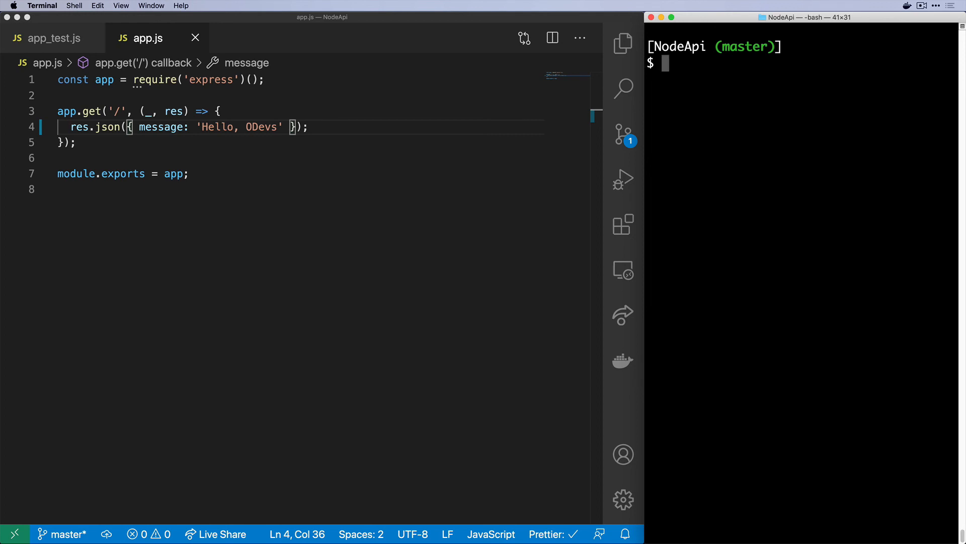
type("git push origin master")
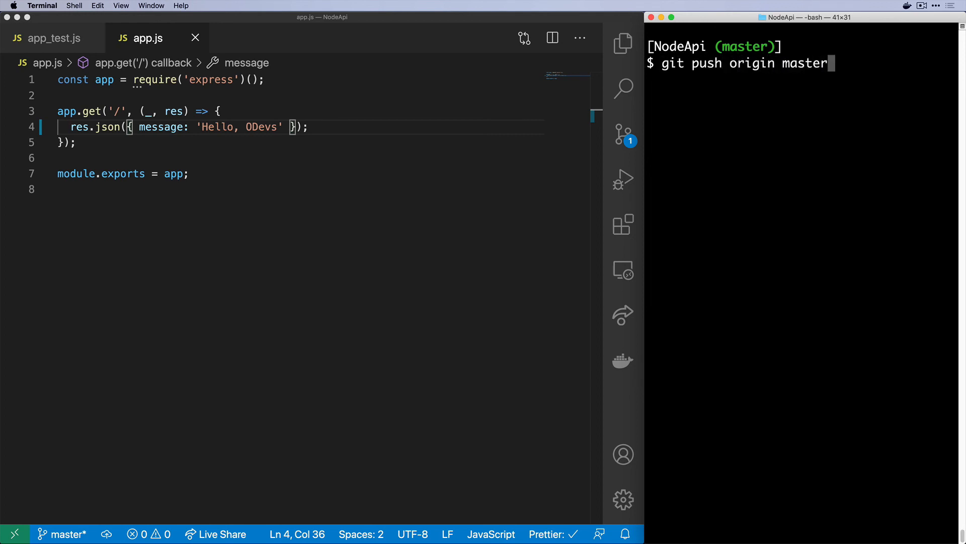
key("Return")
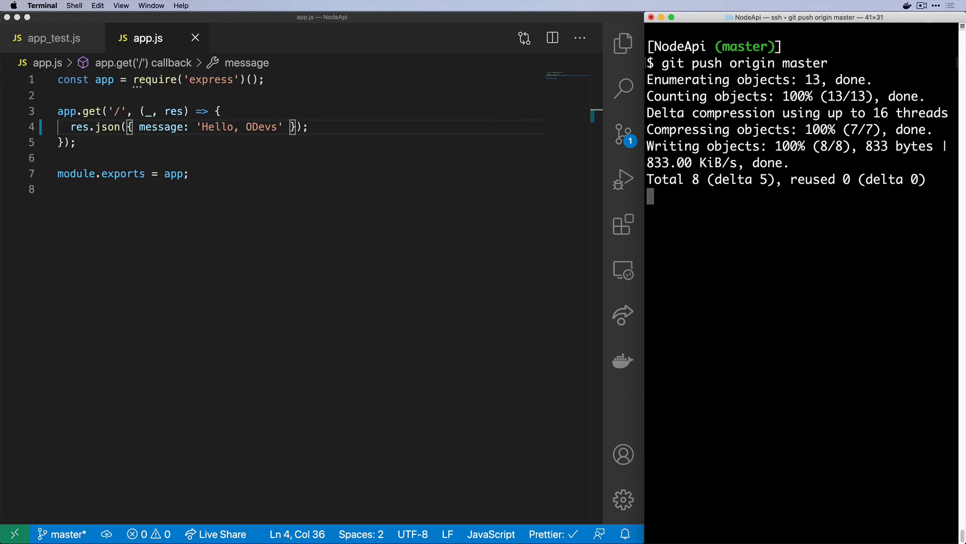
type("clear")
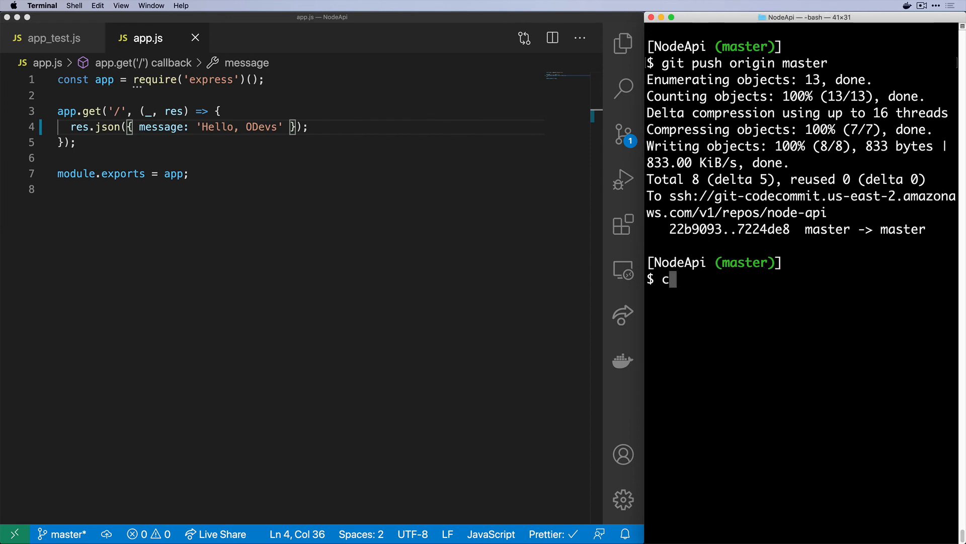
key("Return")
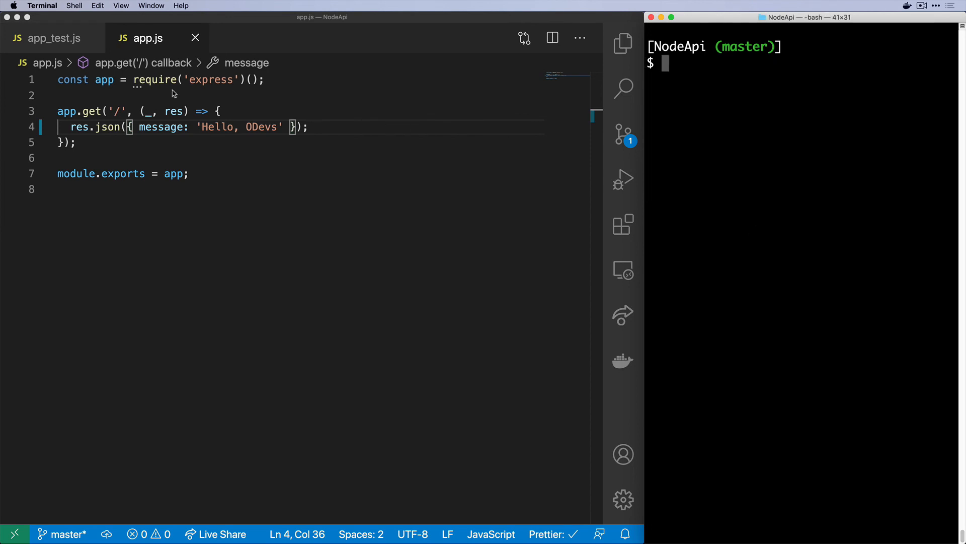
Watch the pipeline run through Source, Build and Deploy, then open the Deploy action's ECS details
left_click(8, 18)
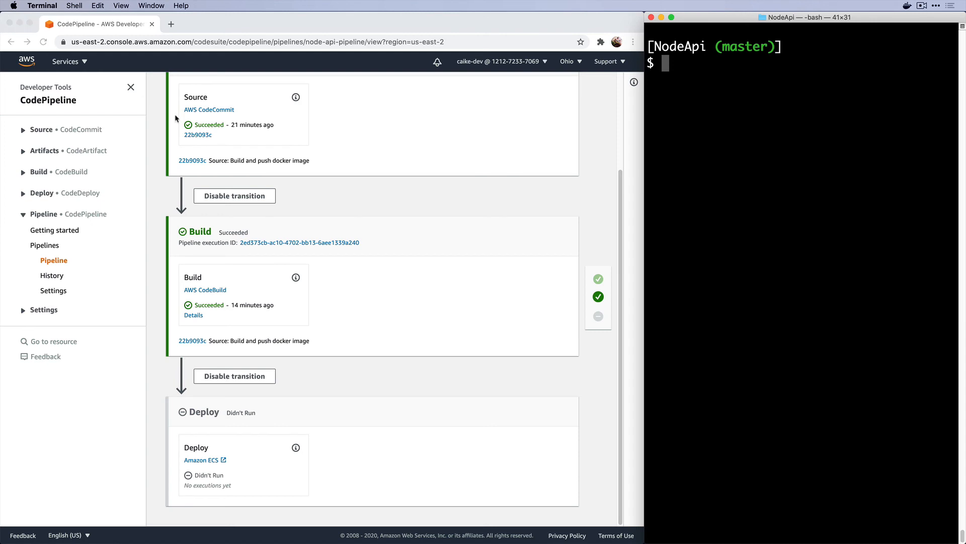
left_click(413, 267)
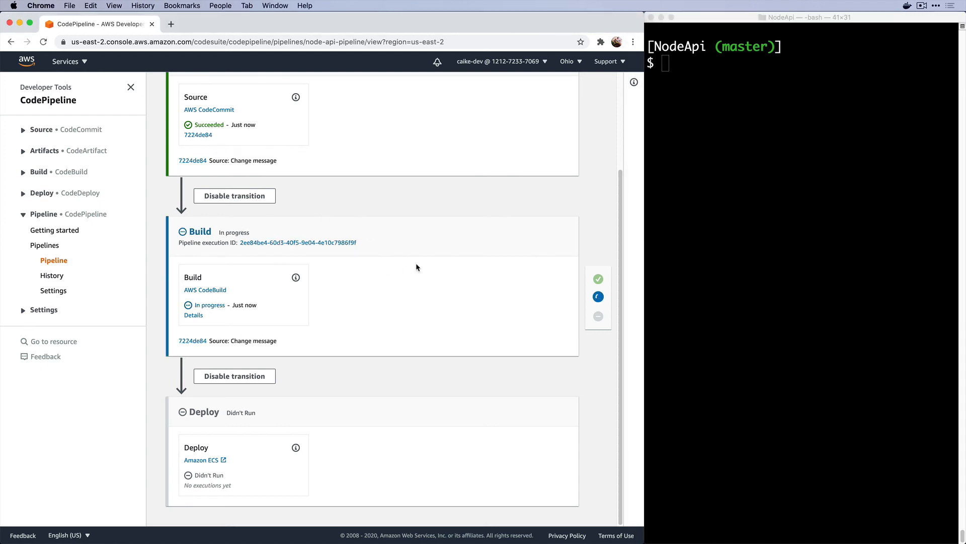
scroll(415, 266, "up", 3)
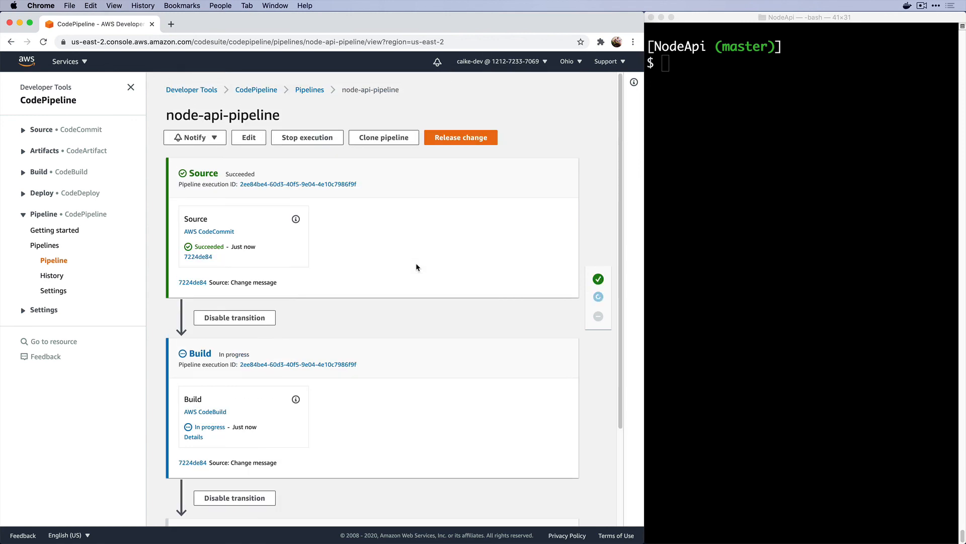
scroll(416, 266, "down", 3)
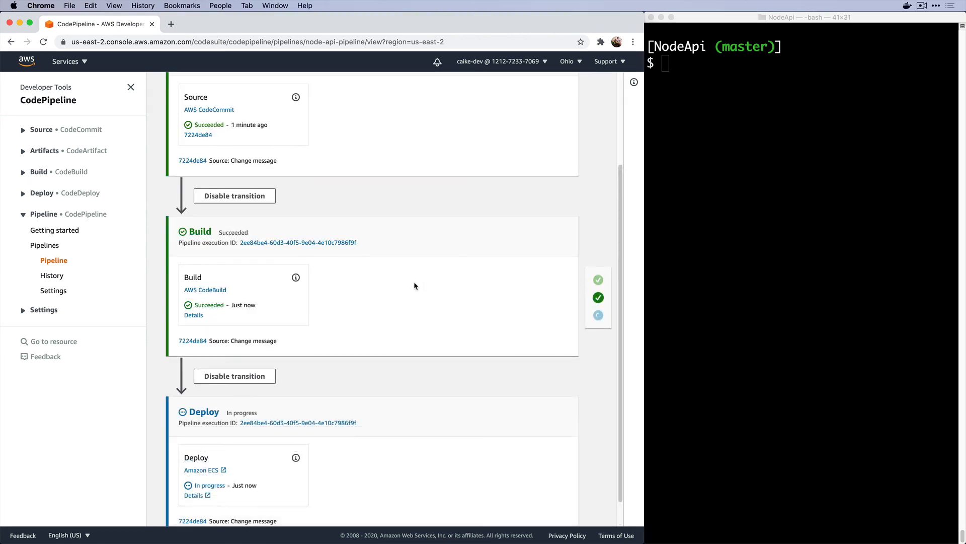
scroll(414, 286, "down", 1)
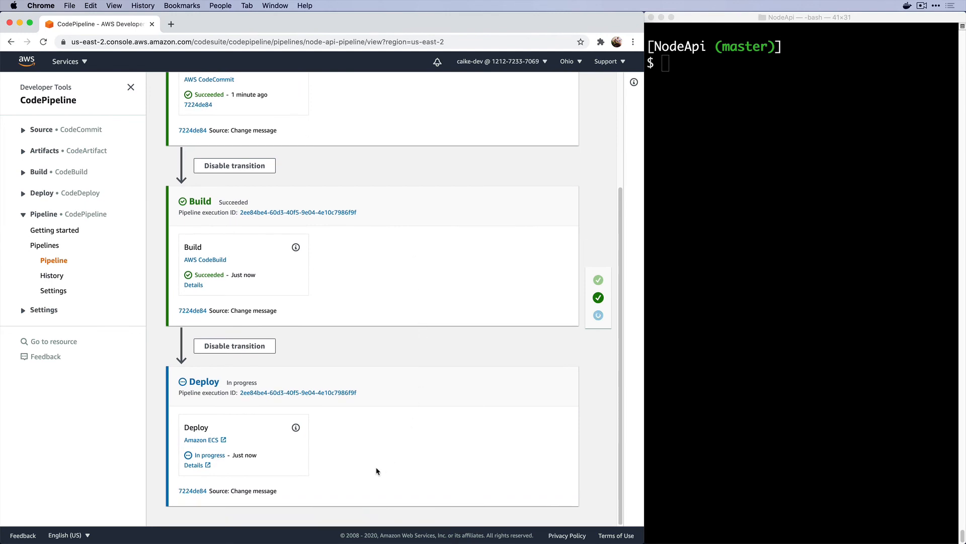
left_click(193, 465)
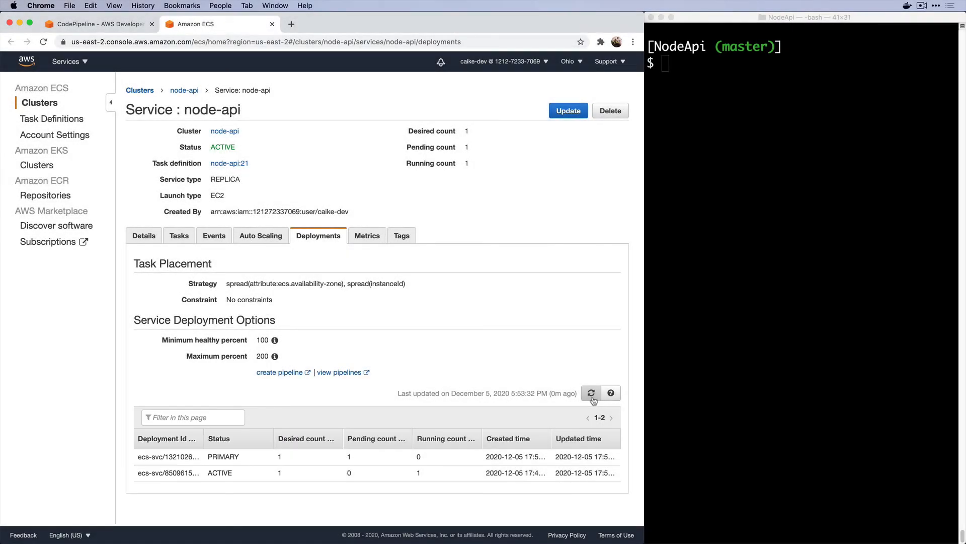
Refresh until two tasks run, then open task node-api:21 and expand its node-api container
left_click(591, 393)
left_click(590, 393)
left_click(181, 240)
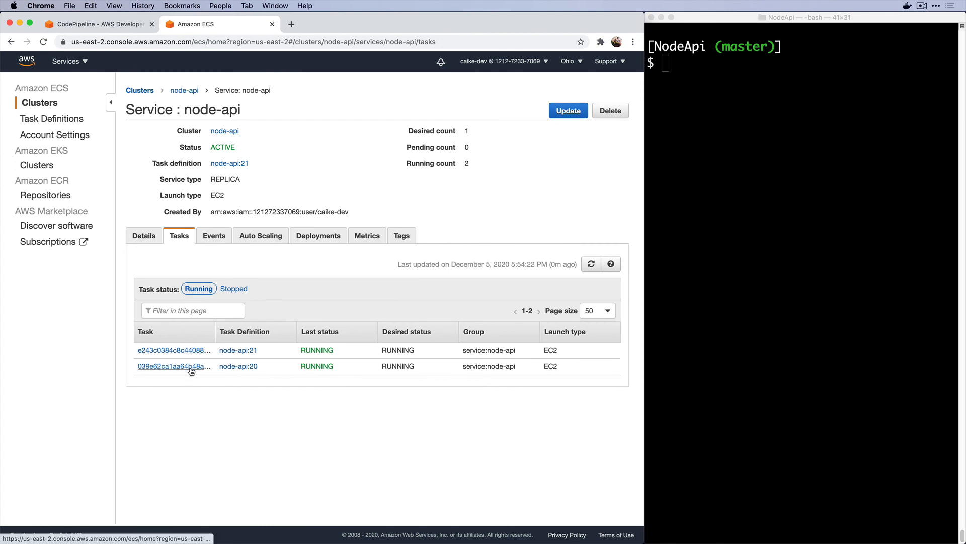
left_click(193, 351)
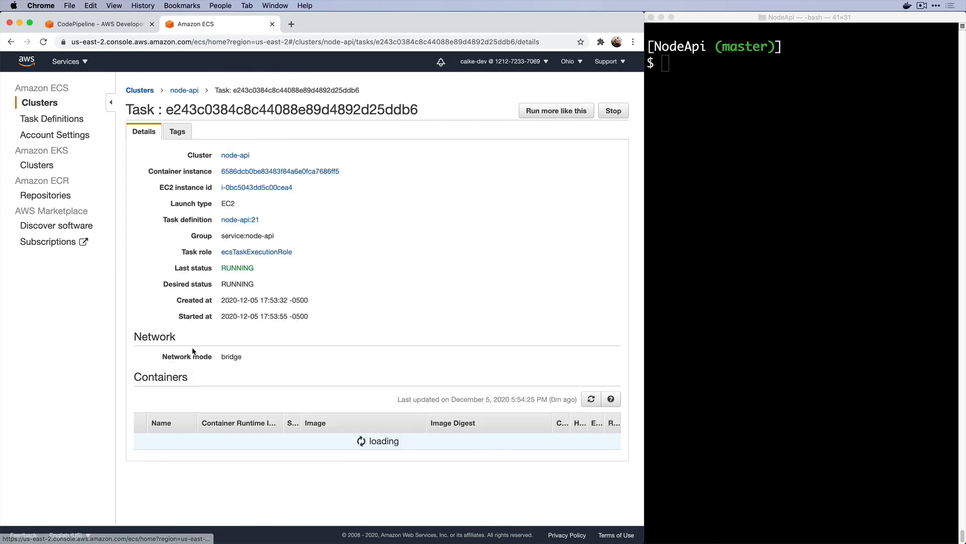
left_click(141, 443)
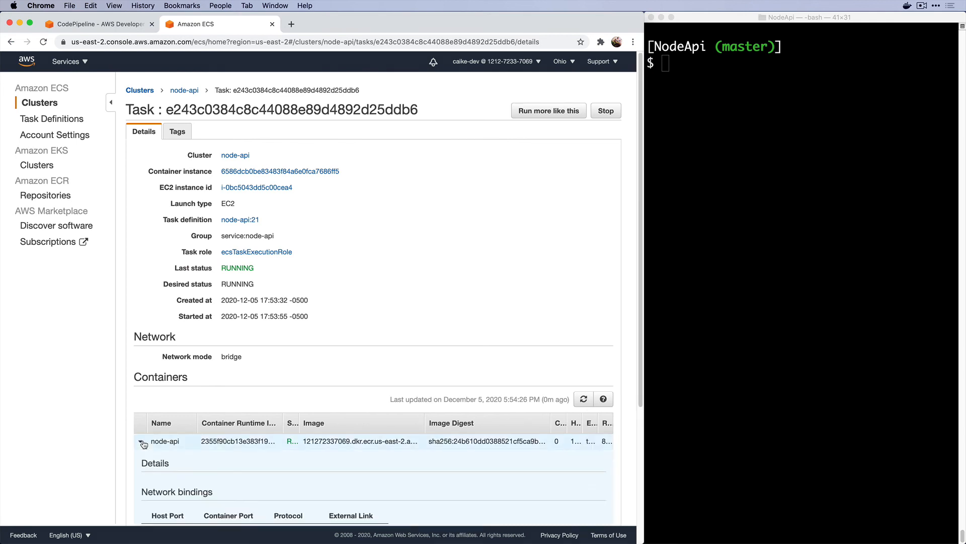
scroll(143, 445, "down", 4)
Open the new node-api:21 task's external link and check it returns 'Hello, ODevs'
left_click(345, 345, "super")
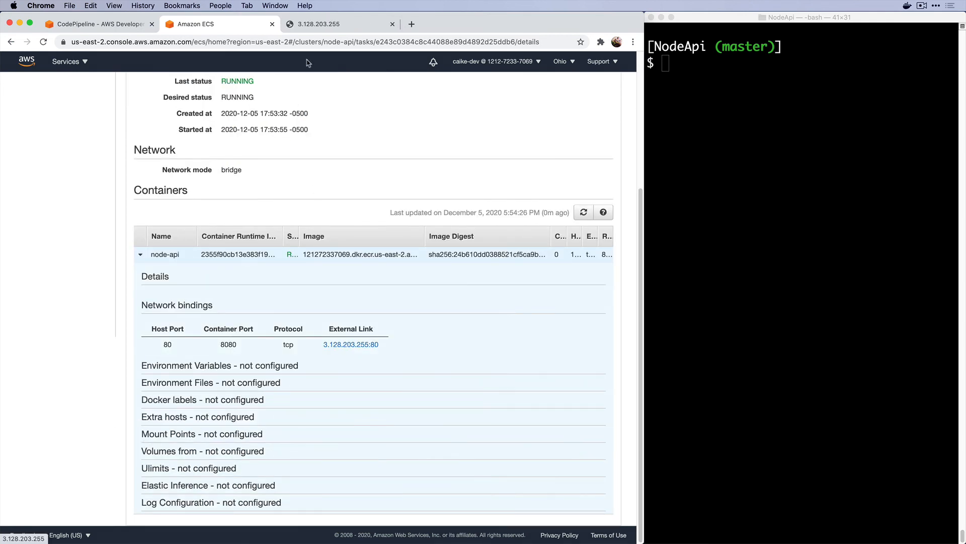
left_click(319, 25)
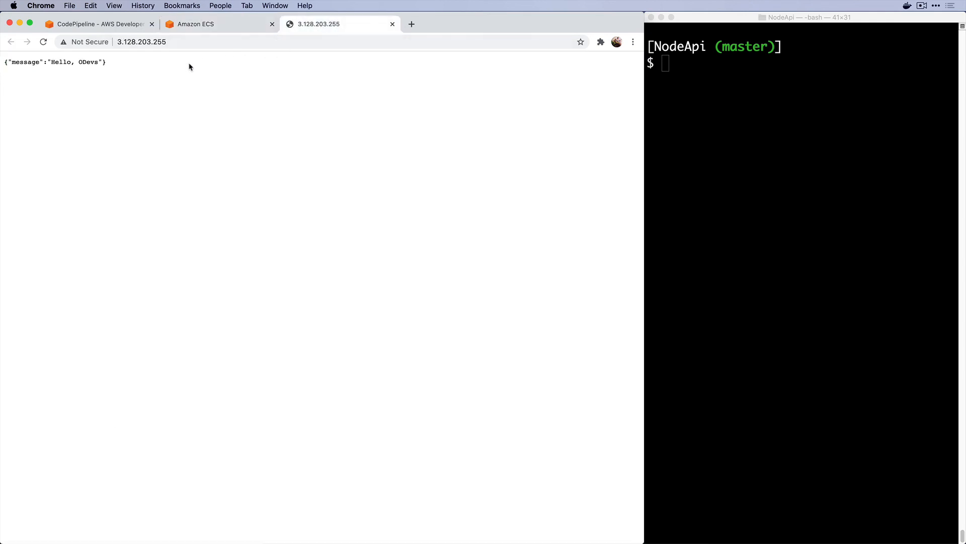
left_click(232, 25)
Open the old node-api:20 task's address 18.219.5.113 and reload it until it refuses connections
right_click(211, 215)
left_click(214, 222)
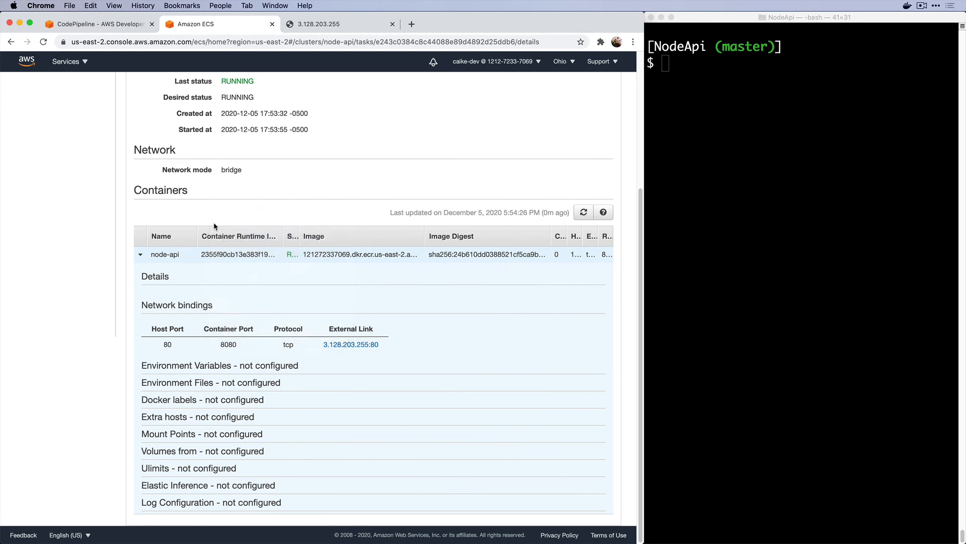
left_click(182, 370)
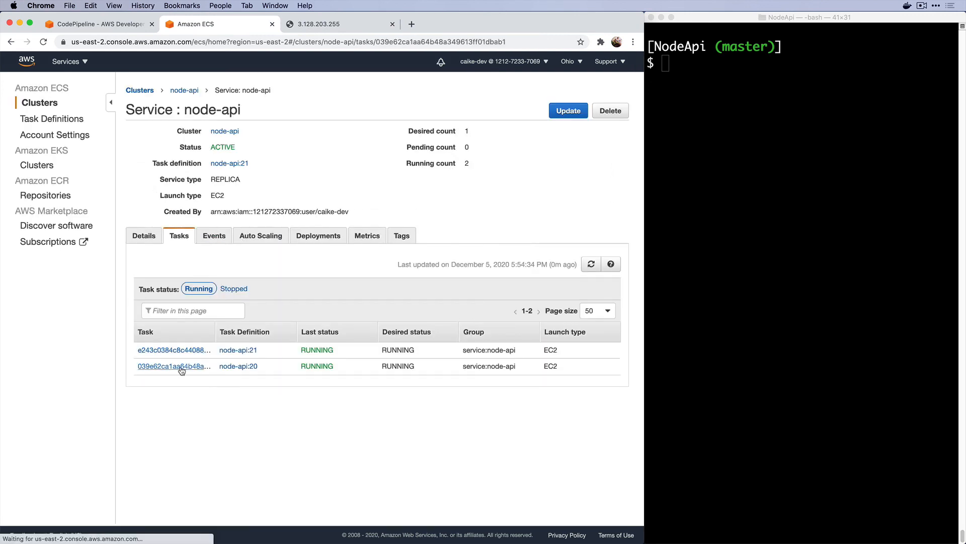
left_click(139, 444)
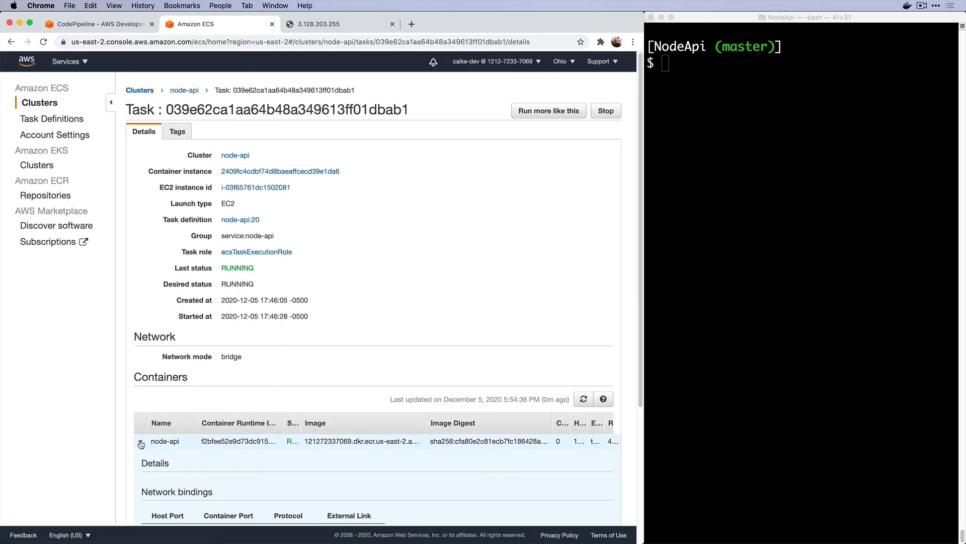
scroll(166, 437, "down", 3)
left_click(371, 442)
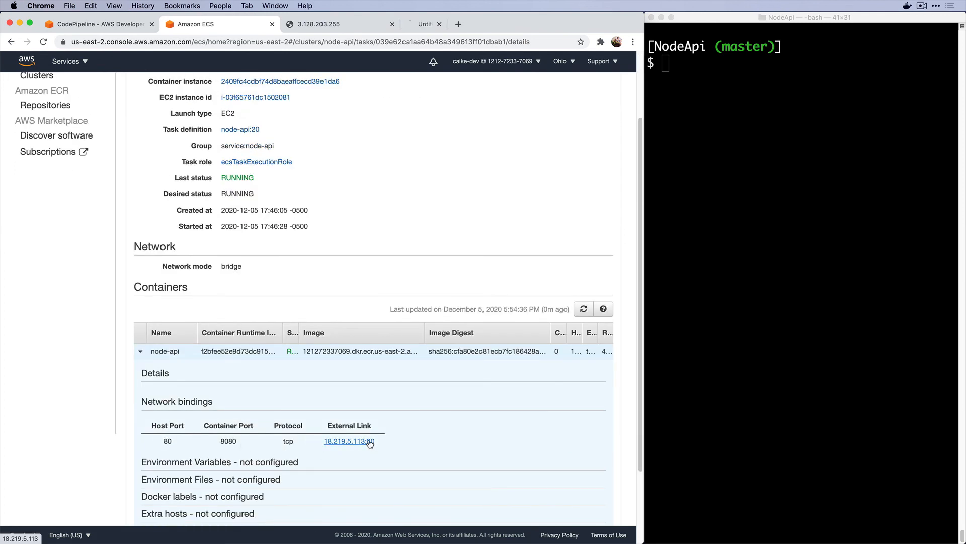
left_click(446, 23)
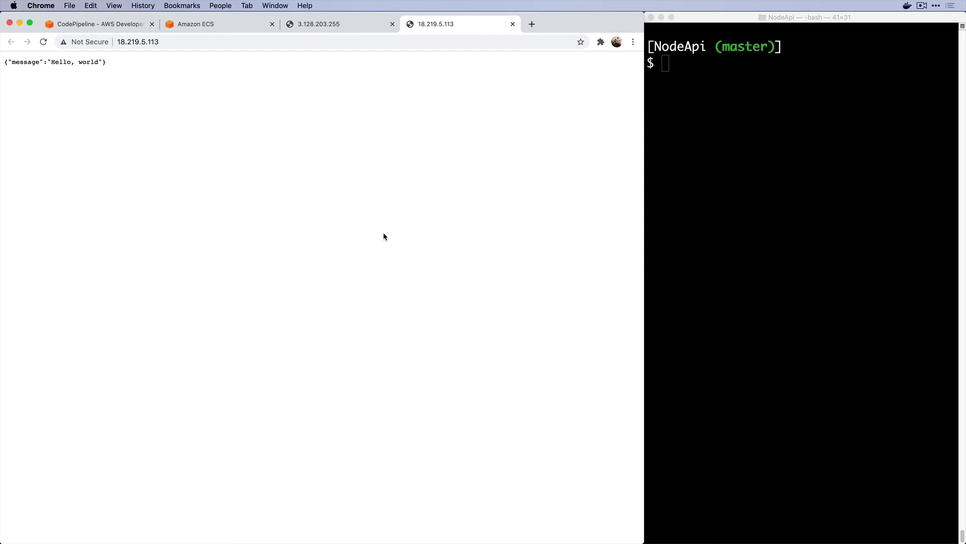
key("cmd+r")
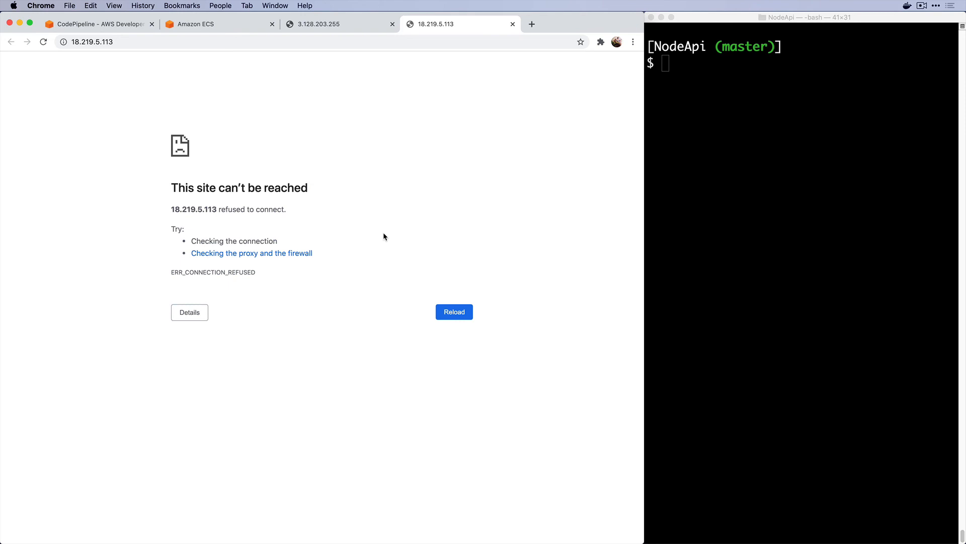
key("ctrl+shift+Tab")
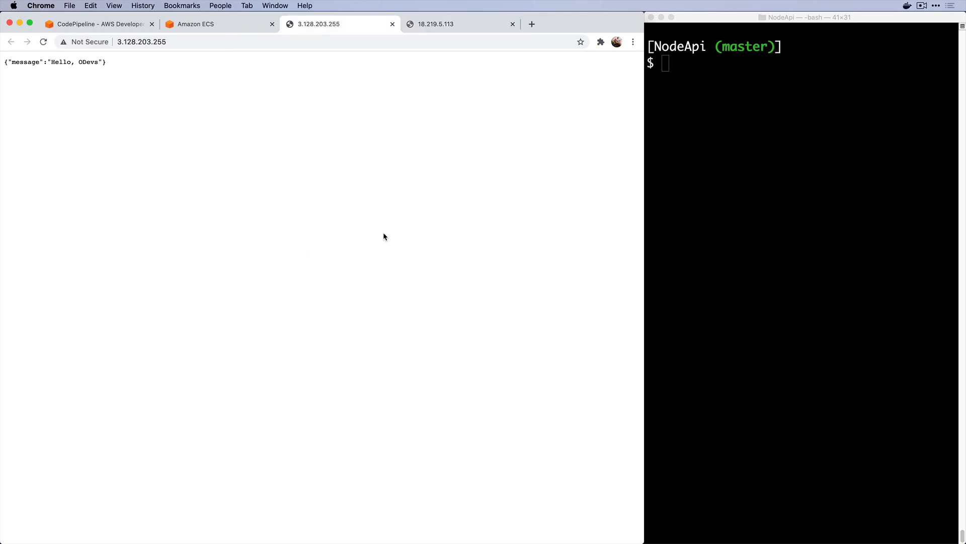